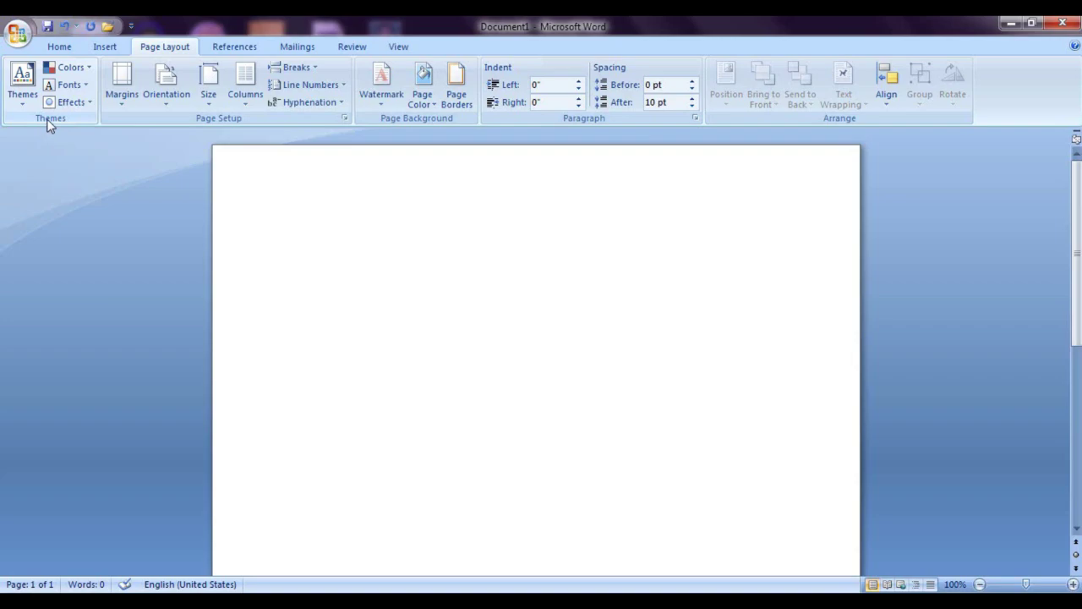
Step: Generate three paragraphs of sample text in the blank document with the =rand() function
{"action": "type", "text": "=ram"}
{"action": "type", "text": "nd(0"}
{"action": "key", "text": "BackSpace"}
{"action": "type", "text": ")"}
{"action": "key", "text": "Return"}
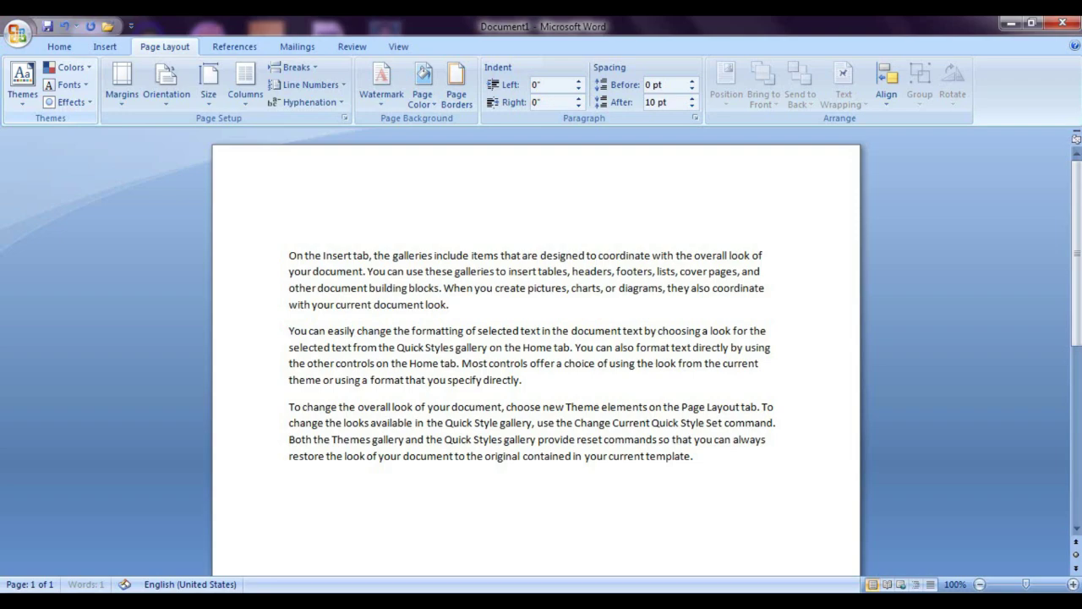
Step: Examine the built-in themes, theme colors and theme fonts on the sample text without applying any
{"action": "left_click", "coordinate": [23, 84]}
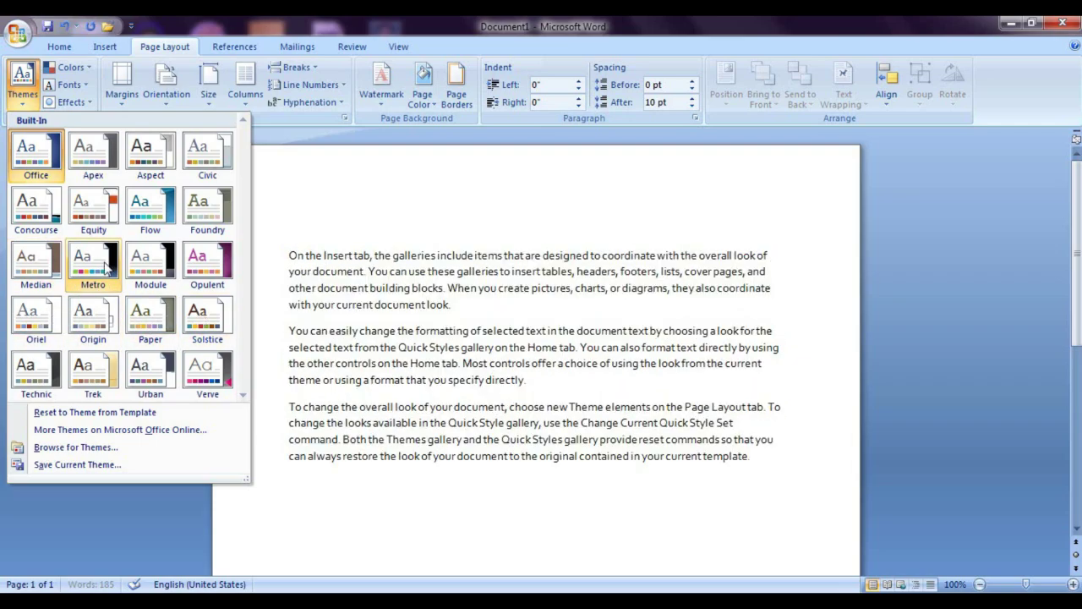
{"action": "left_click", "coordinate": [87, 69]}
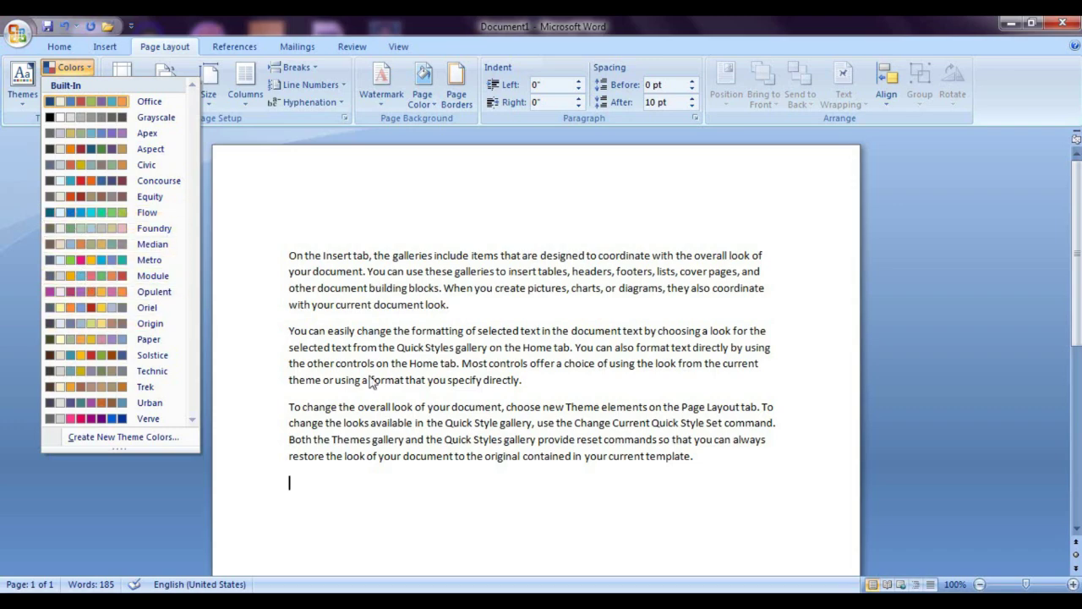
{"action": "left_click", "coordinate": [353, 246]}
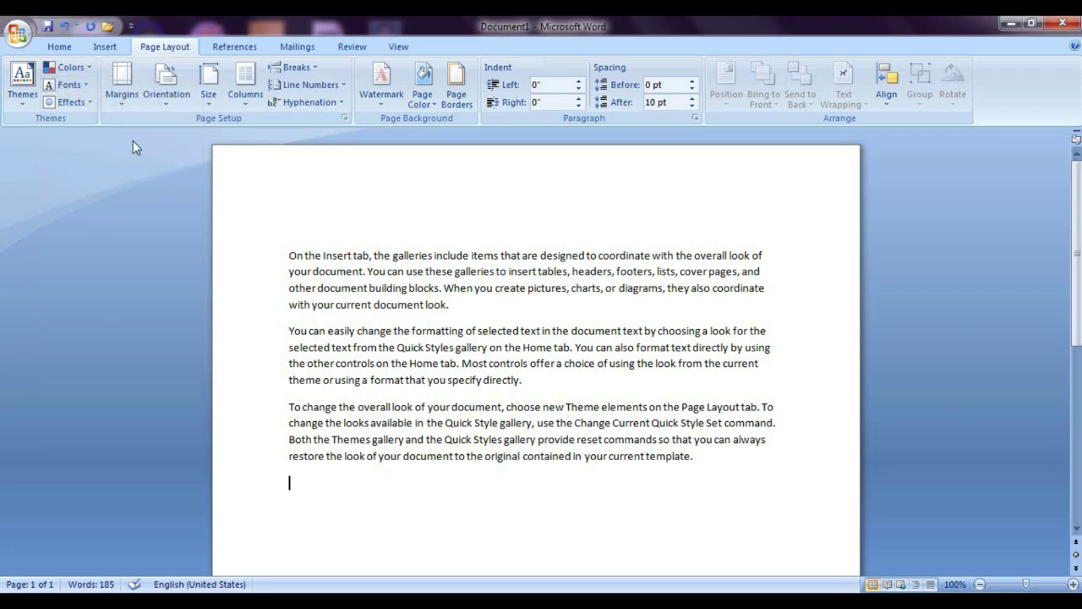
{"action": "left_click", "coordinate": [73, 93]}
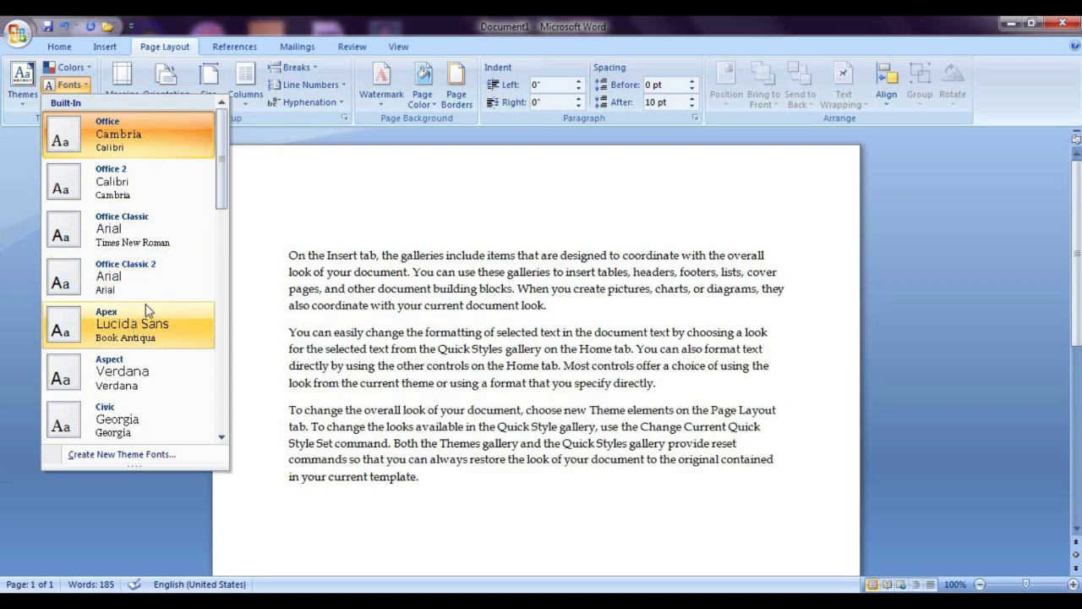
{"action": "left_click_drag", "start_coordinate": [223, 190], "coordinate": [224, 292]}
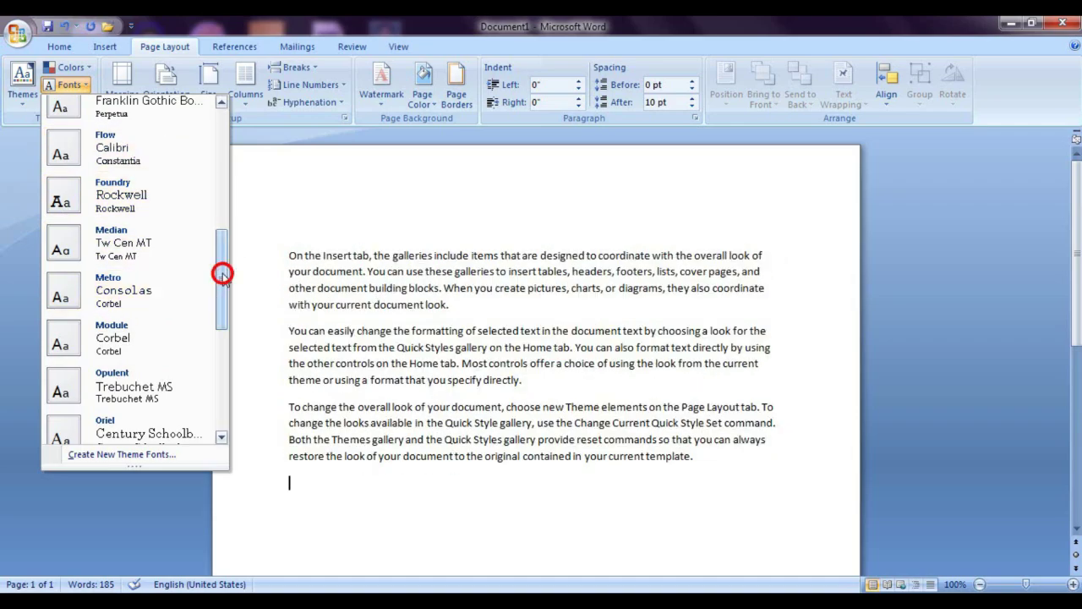
{"action": "left_click_drag", "start_coordinate": [223, 271], "coordinate": [203, 112]}
{"action": "left_click", "coordinate": [433, 266]}
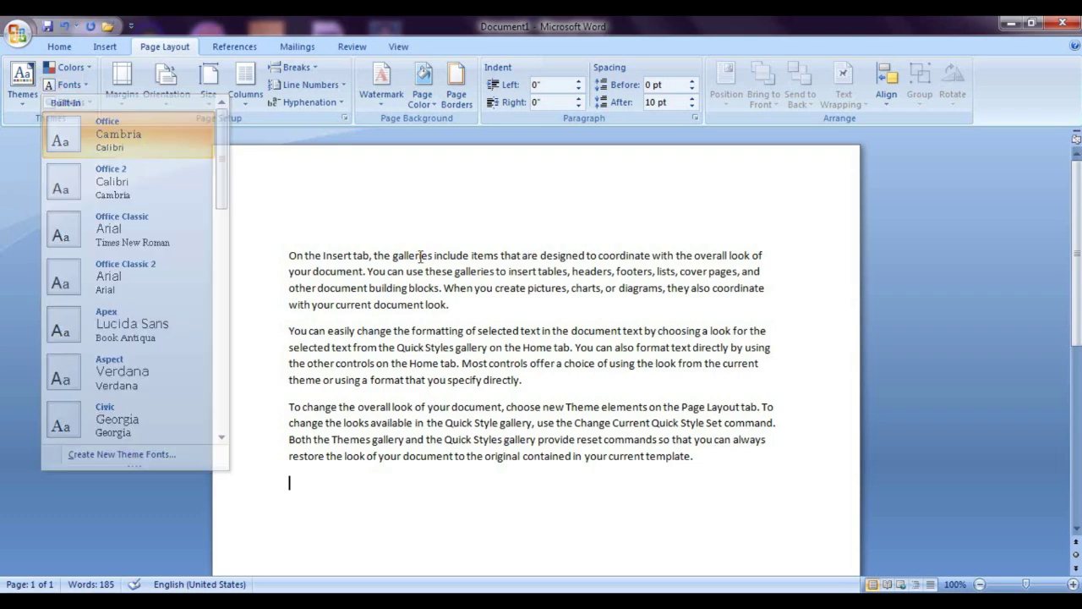
Step: Apply the Heading 1 style to all three sample paragraphs
{"action": "left_click", "coordinate": [66, 50]}
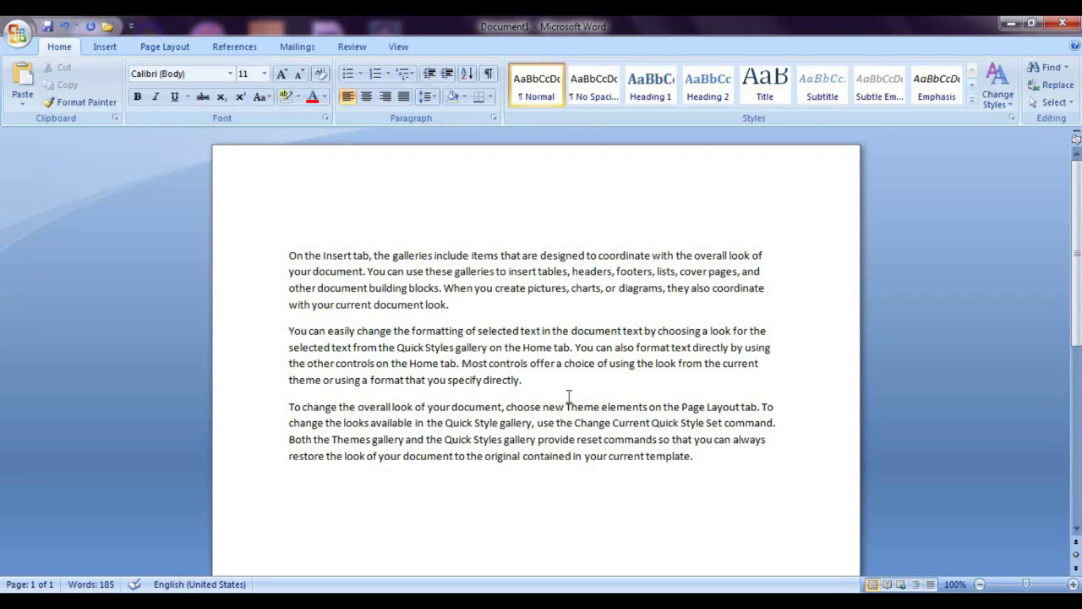
{"action": "left_click_drag", "start_coordinate": [705, 463], "coordinate": [292, 228]}
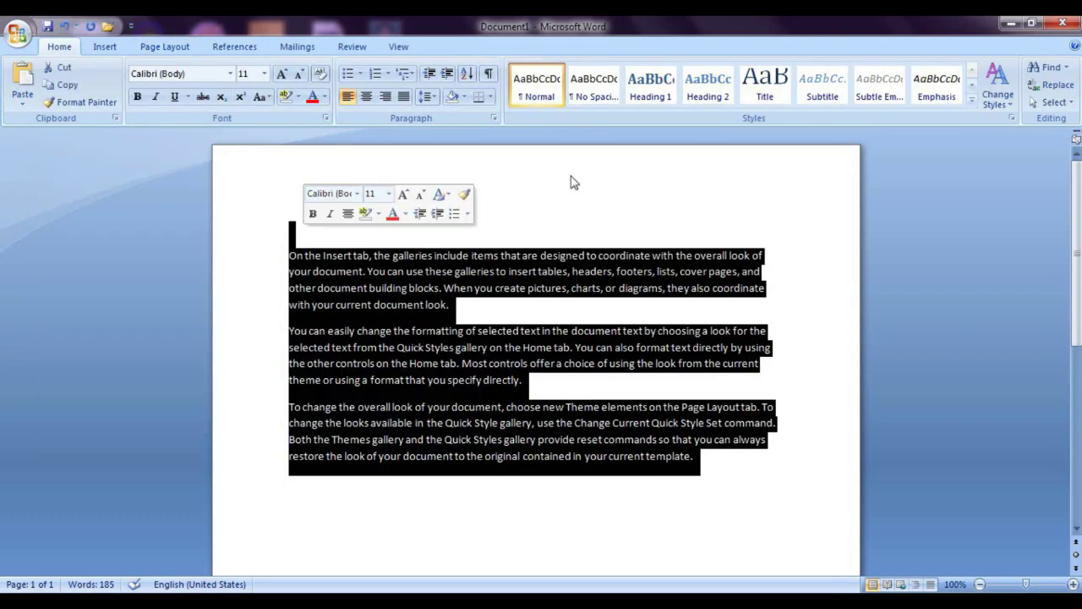
{"action": "left_click", "coordinate": [650, 84]}
{"action": "left_click", "coordinate": [701, 247]}
{"action": "scroll", "coordinate": [580, 449], "scroll_direction": "down", "scroll_amount": 3}
{"action": "scroll", "coordinate": [580, 449], "scroll_direction": "up", "scroll_amount": 1}
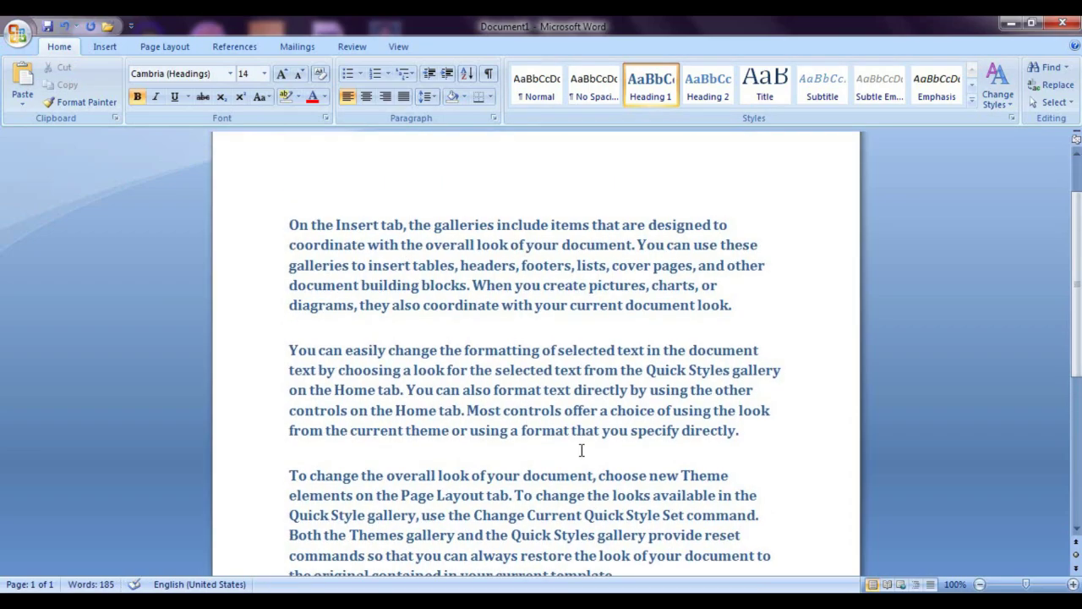
Step: Preview the theme colors on the heading text, keep the Office set, and look over the built-in theme effects
{"action": "left_click", "coordinate": [163, 49]}
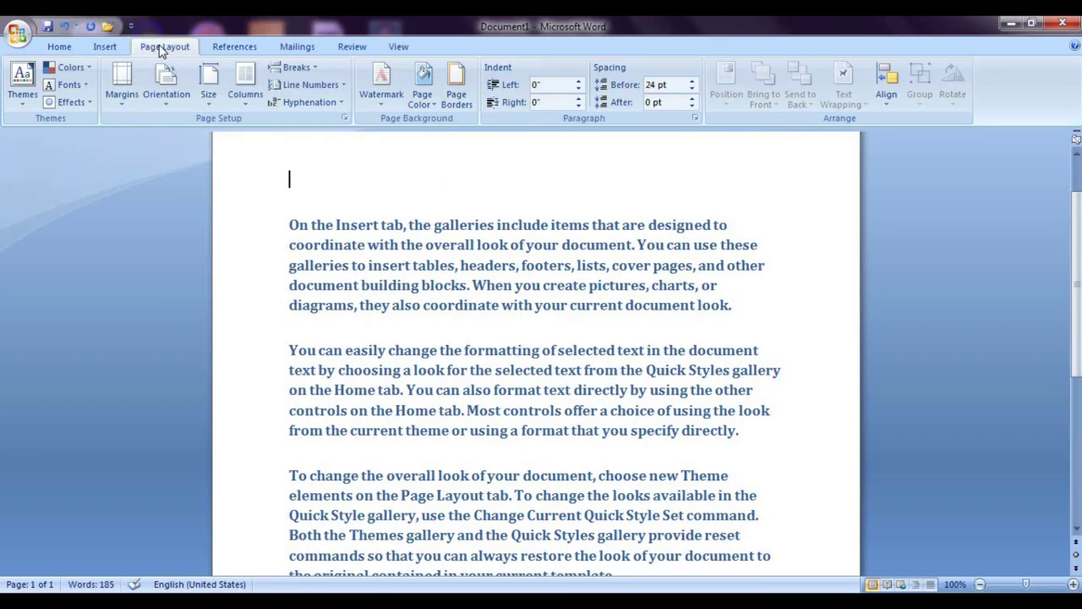
{"action": "left_click", "coordinate": [68, 68]}
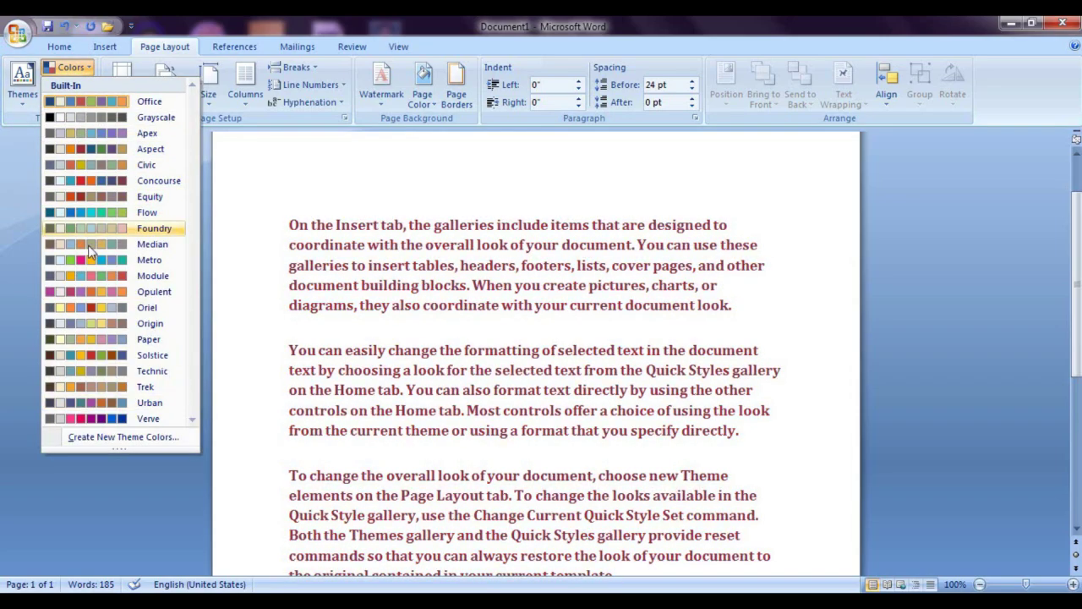
{"action": "left_click", "coordinate": [127, 101]}
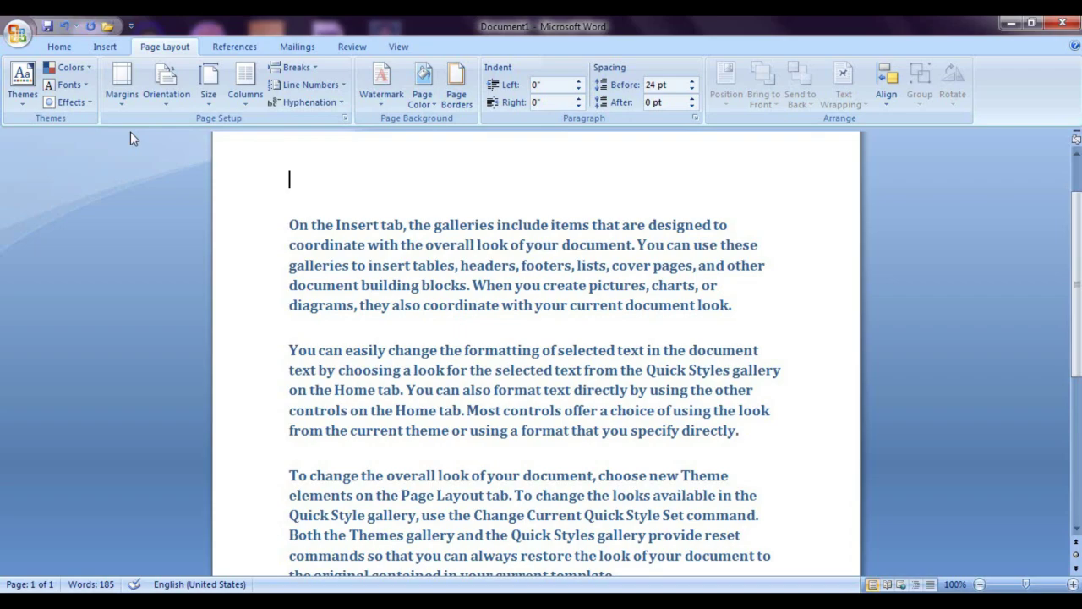
{"action": "left_click", "coordinate": [71, 102]}
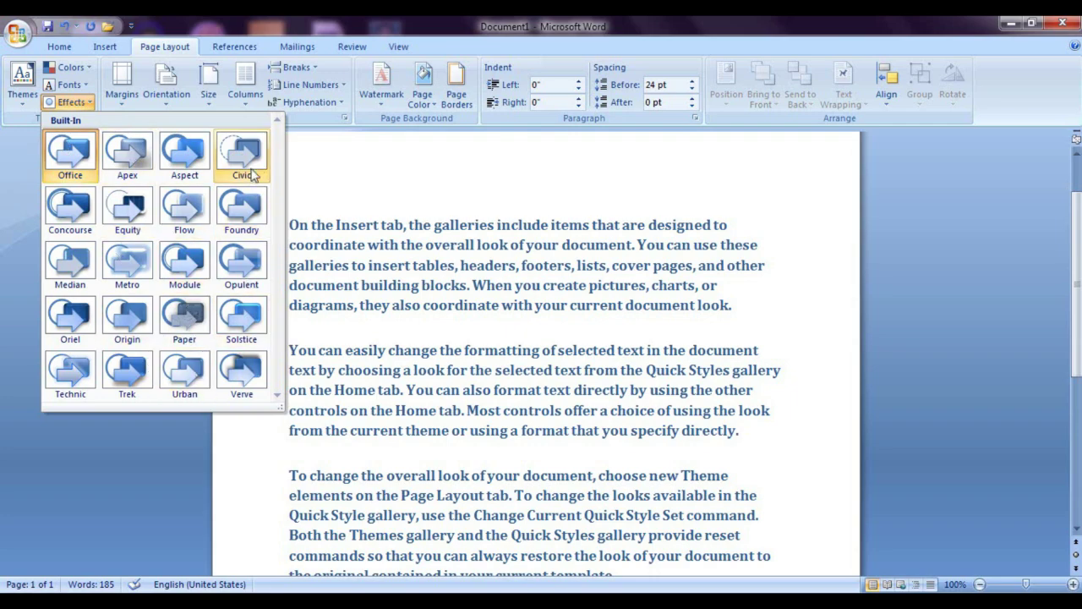
{"action": "left_click", "coordinate": [409, 287]}
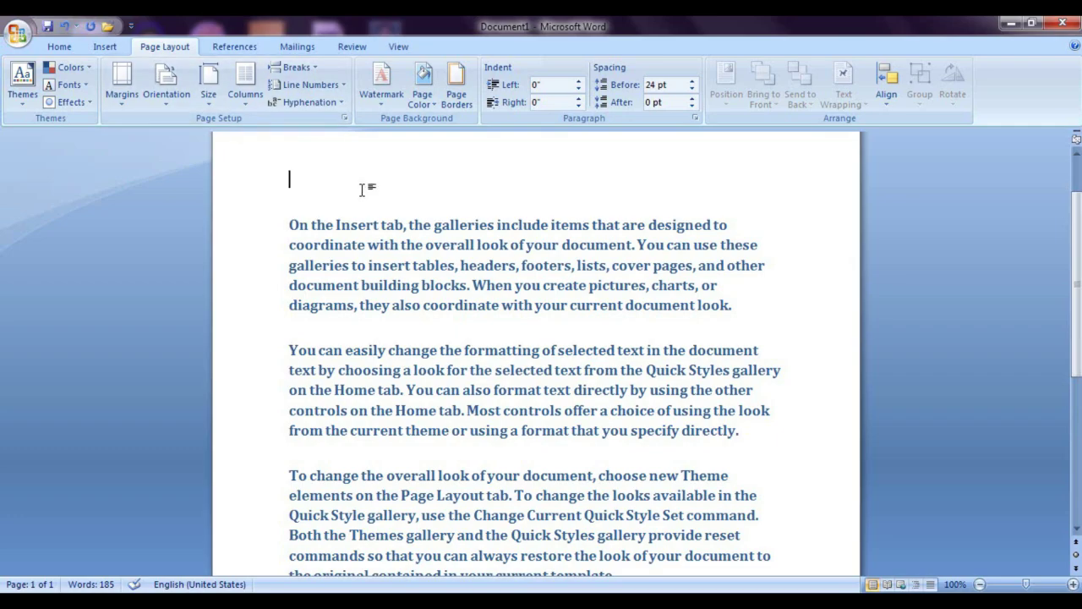
Step: Delete all the text from the document
{"action": "key", "text": "ctrl+a"}
{"action": "key", "text": "Delete"}
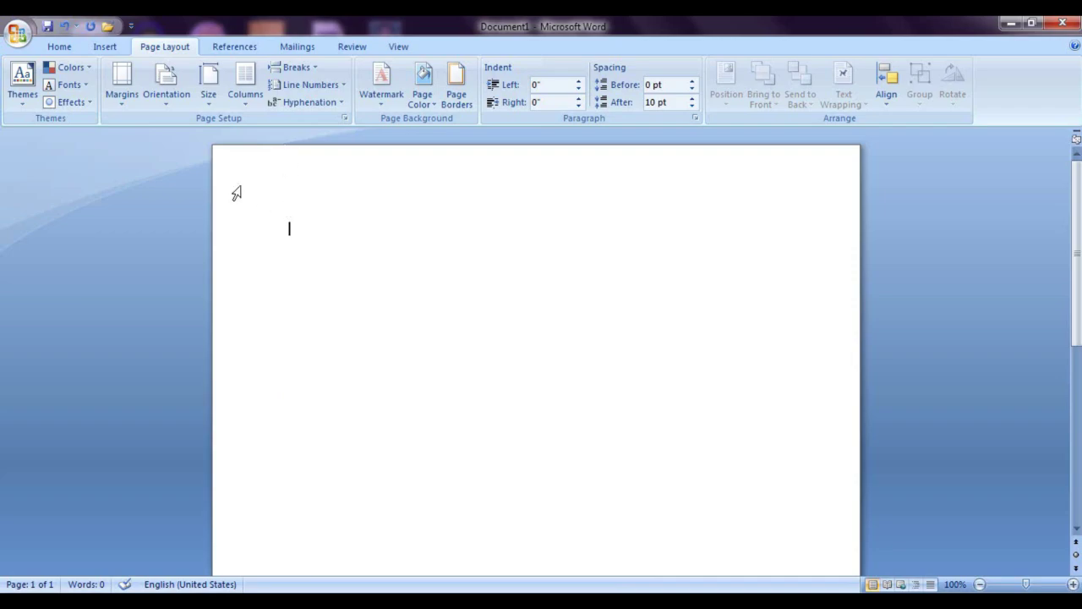
Step: Examine the preset page margins, from Normal to Office 2003 Default, and the custom margins option, magnifying the screen for reading
{"action": "key", "text": "super+plus"}
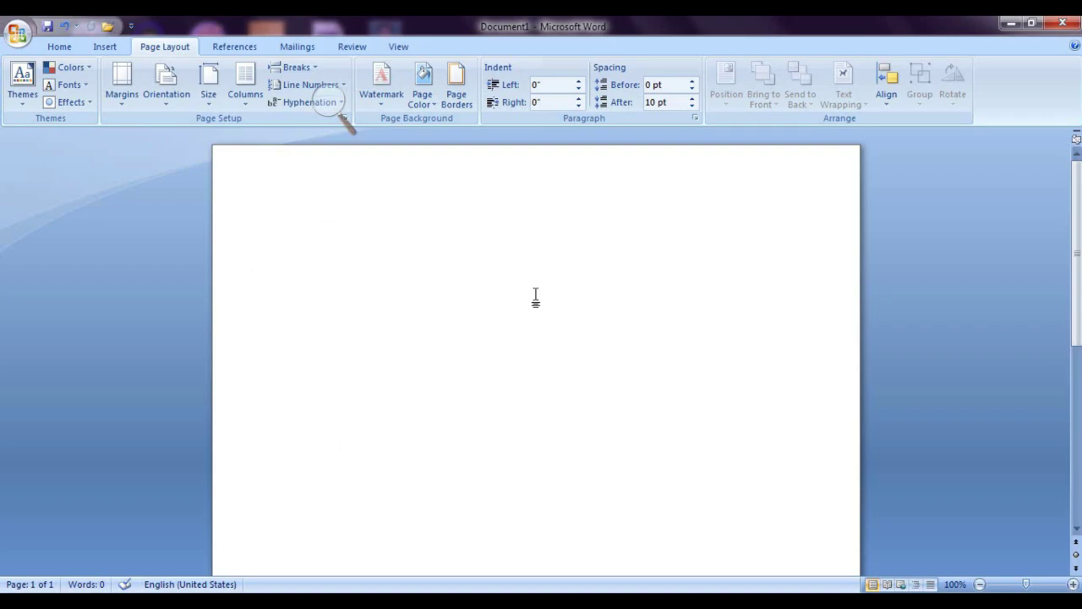
{"action": "left_click", "coordinate": [120, 105]}
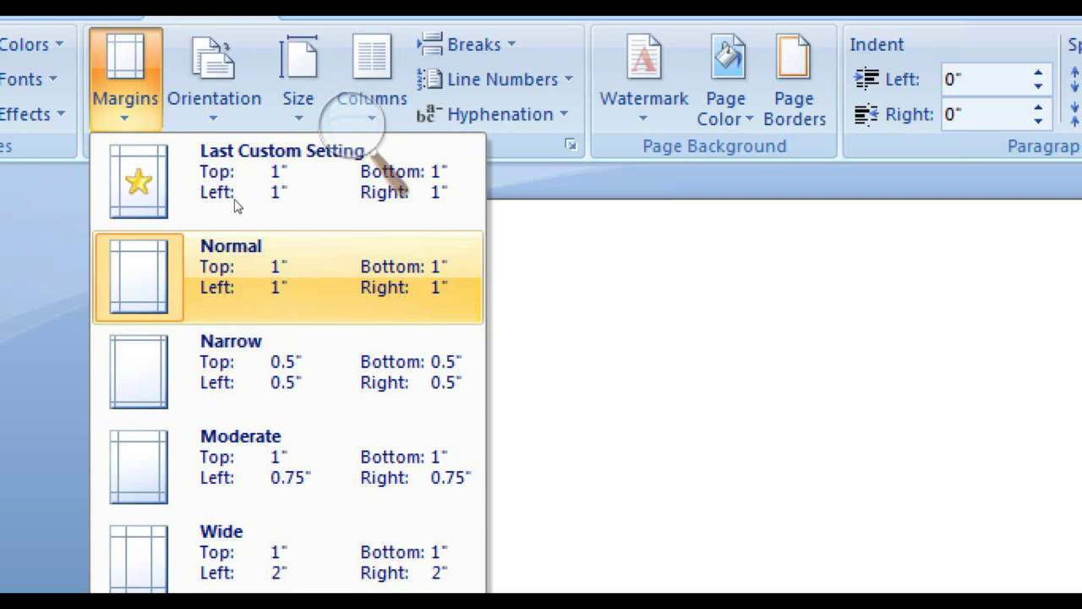
{"action": "key", "text": "Down"}
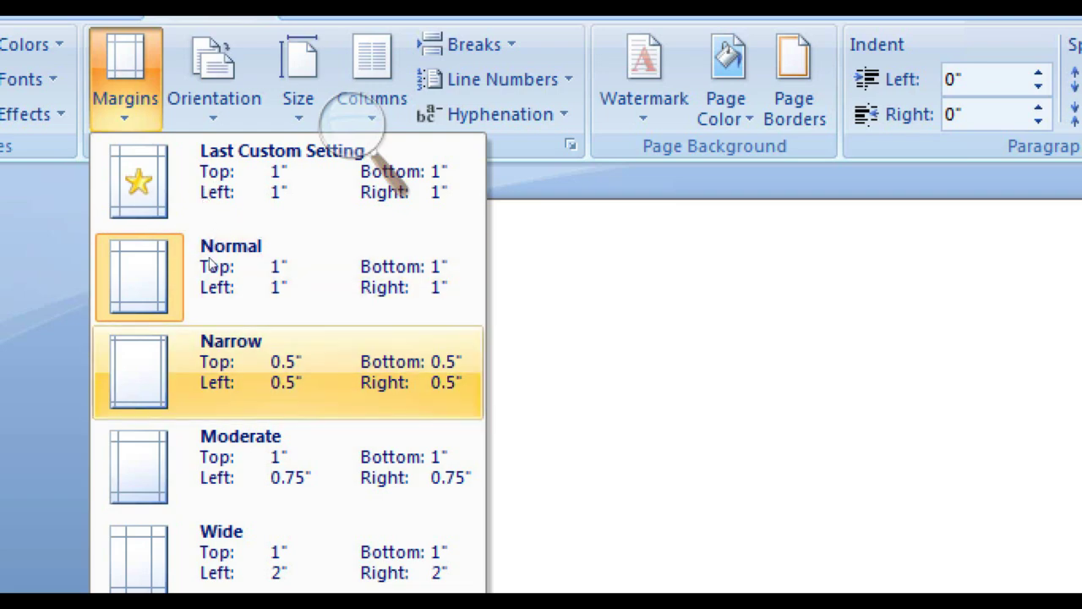
{"action": "key", "text": "Down"}
{"action": "key", "text": "Down"}
{"action": "key", "text": "Down"}
{"action": "key", "text": "Down"}
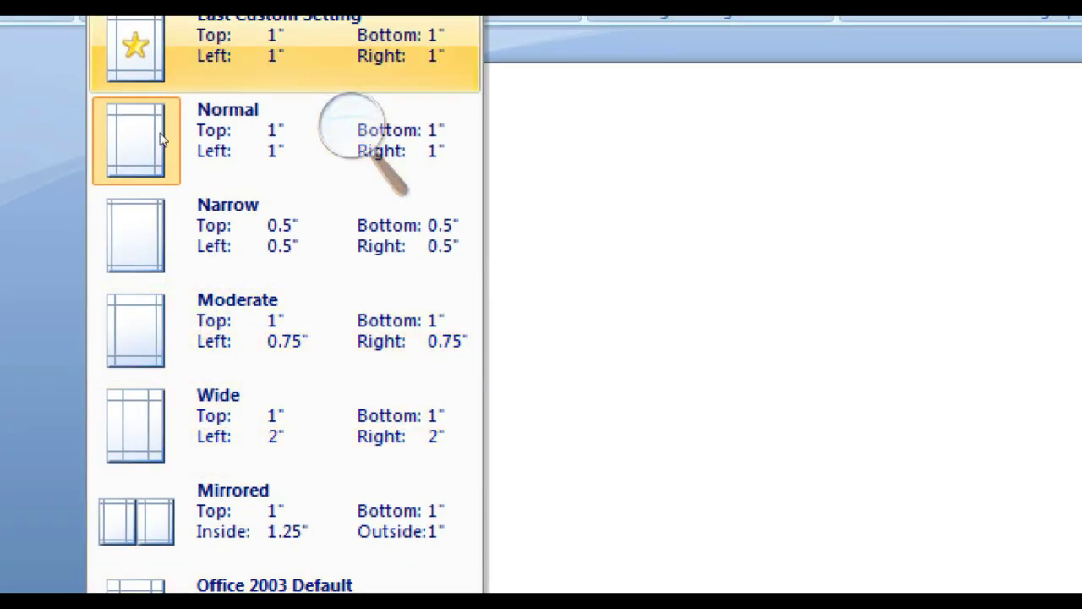
{"action": "left_click", "coordinate": [363, 262]}
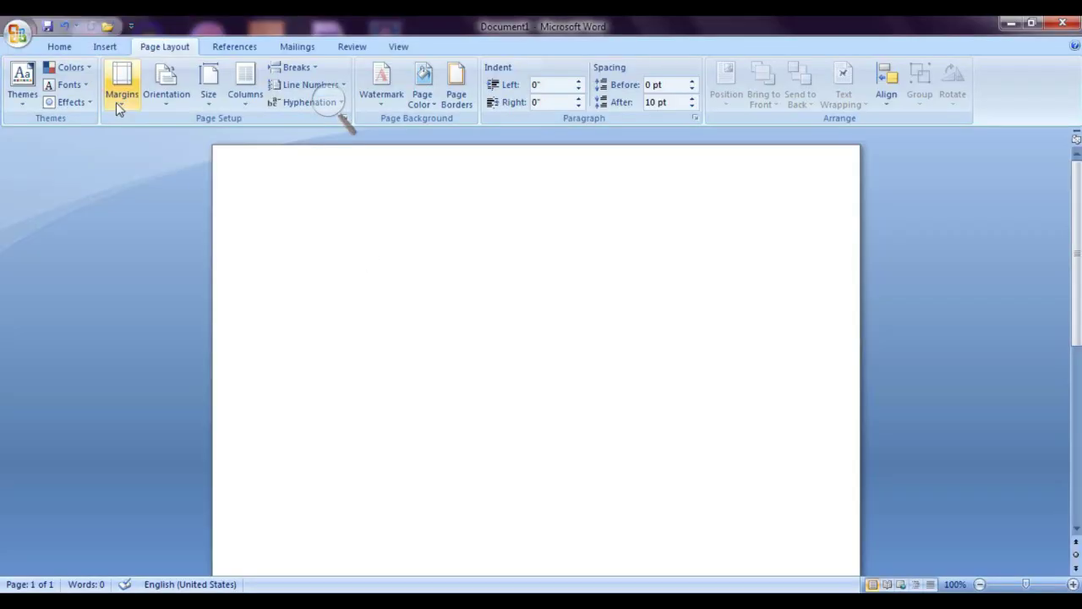
{"action": "left_click", "coordinate": [117, 103]}
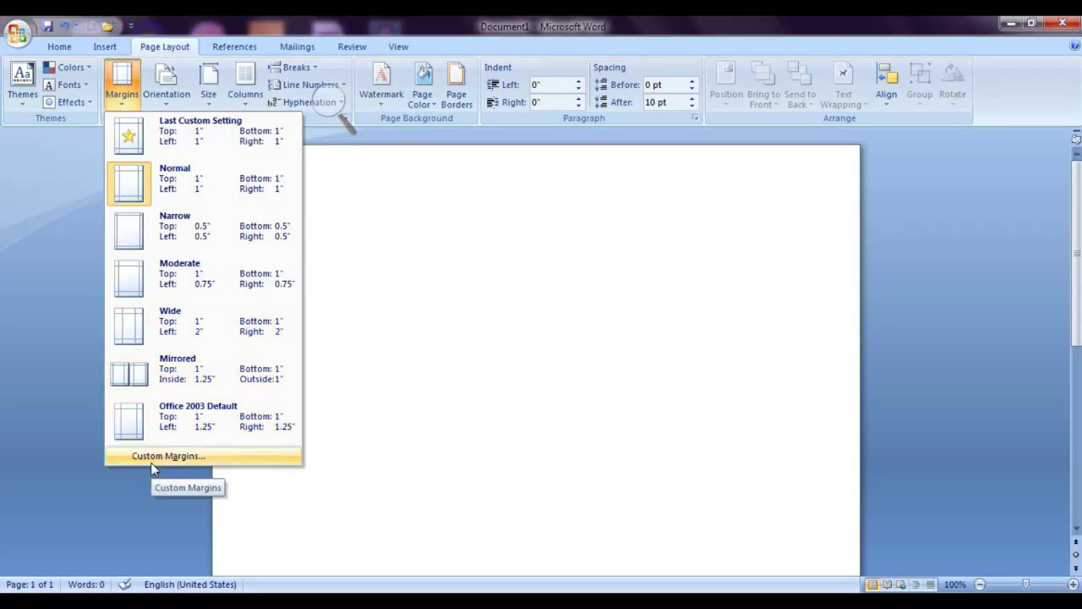
{"action": "left_click", "coordinate": [562, 356]}
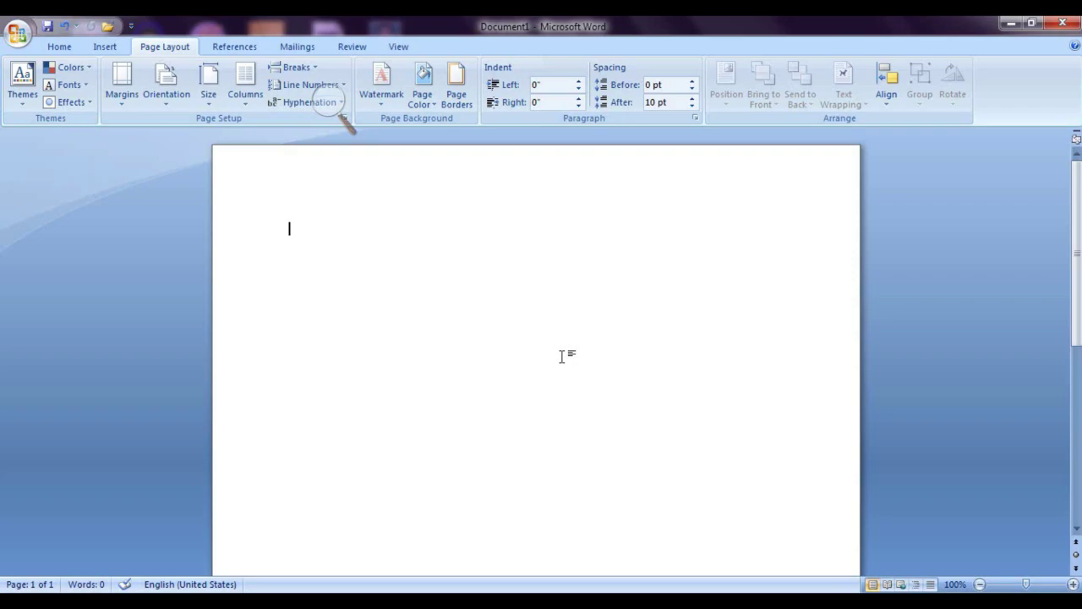
Step: Fill the empty page with three paragraphs of sample text using the =rand() function
{"action": "type", "text": "=rand(0"}
{"action": "key", "text": "Return"}
{"action": "key", "text": "BackSpace"}
{"action": "key", "text": "BackSpace"}
{"action": "type", "text": ")"}
{"action": "key", "text": "Return"}
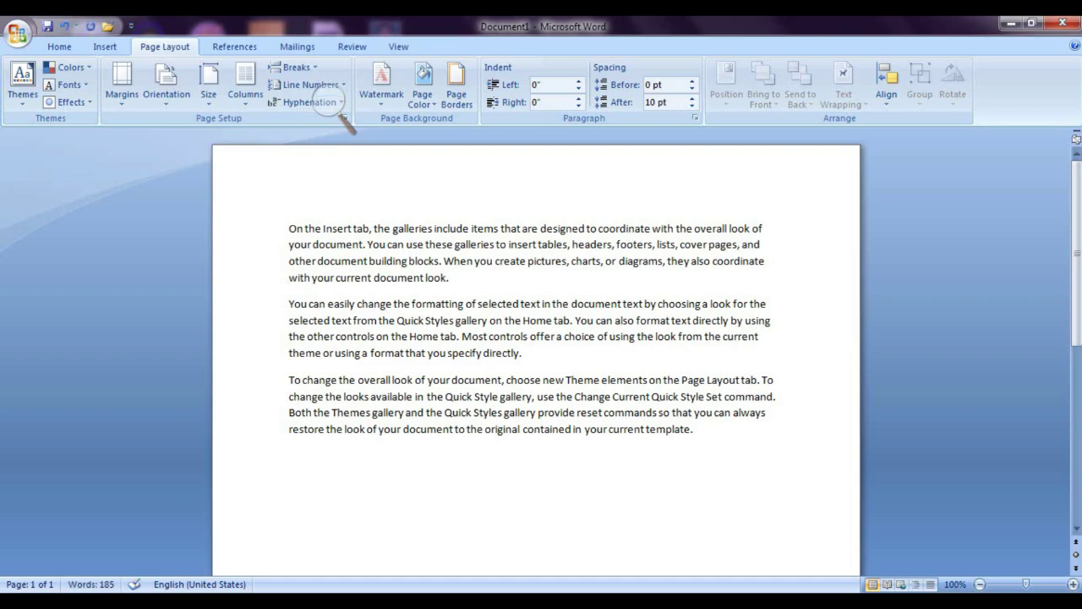
Step: Join the three sample paragraphs into one and duplicate it to make four copies running onto a second page
{"action": "key", "text": "BackSpace"}
{"action": "key", "text": "ctrl+Down"}
{"action": "key", "text": "BackSpace"}
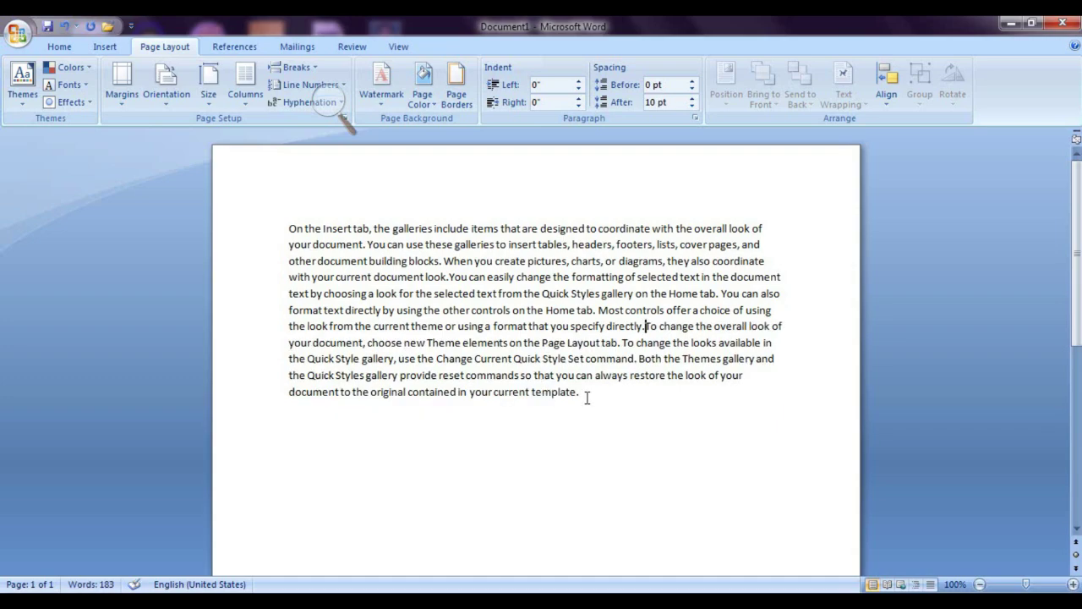
{"action": "left_click_drag", "start_coordinate": [587, 398], "coordinate": [288, 226]}
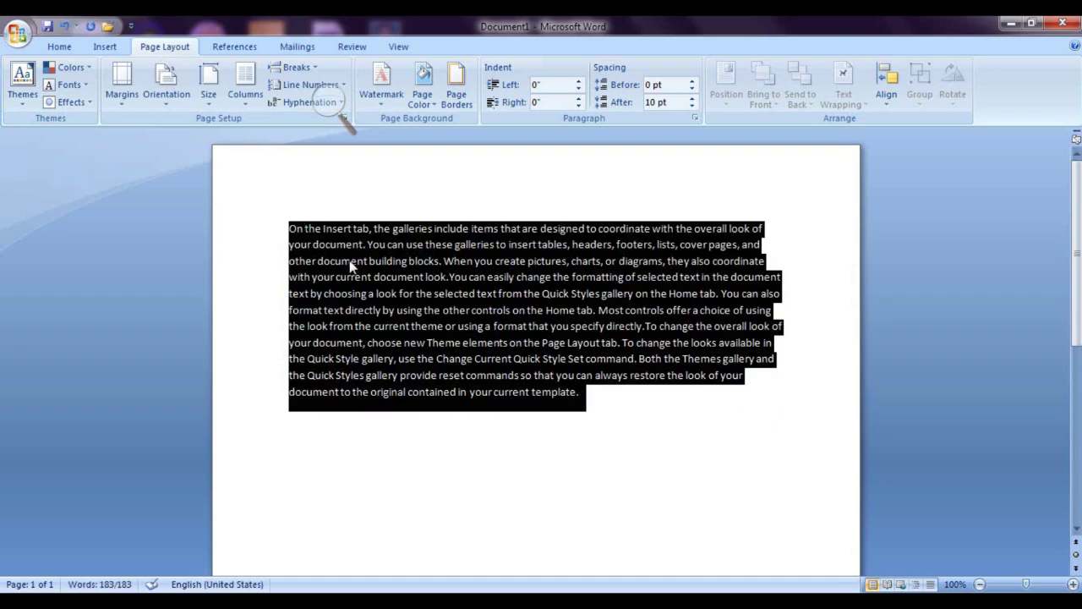
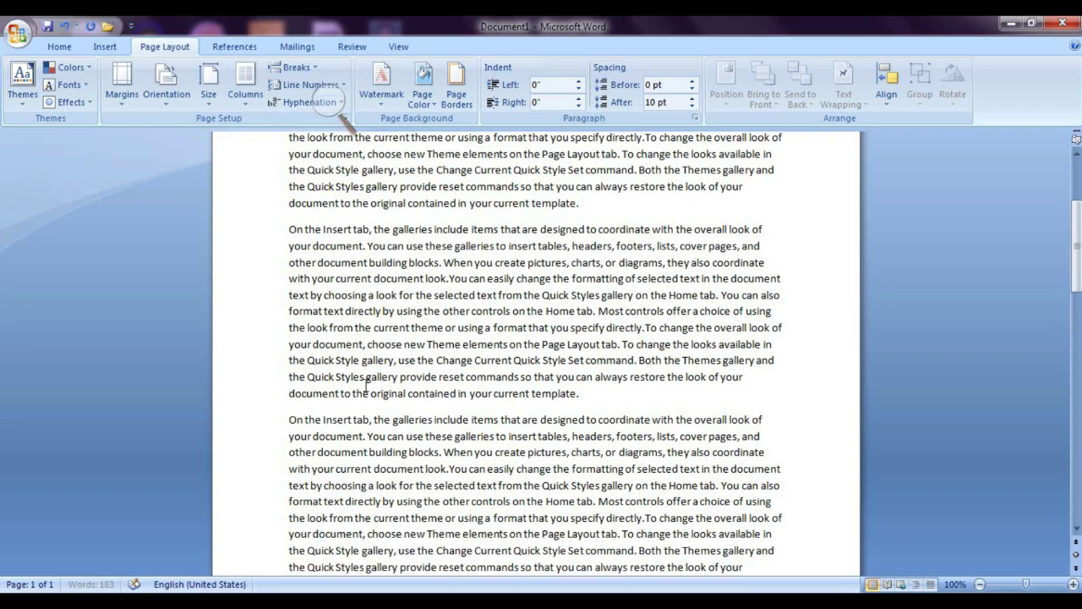
Step: Check how the text fills the pages and apply the Narrow margins preset with 0.5" on all sides
{"action": "scroll", "coordinate": [576, 331], "scroll_direction": "down", "scroll_amount": 10}
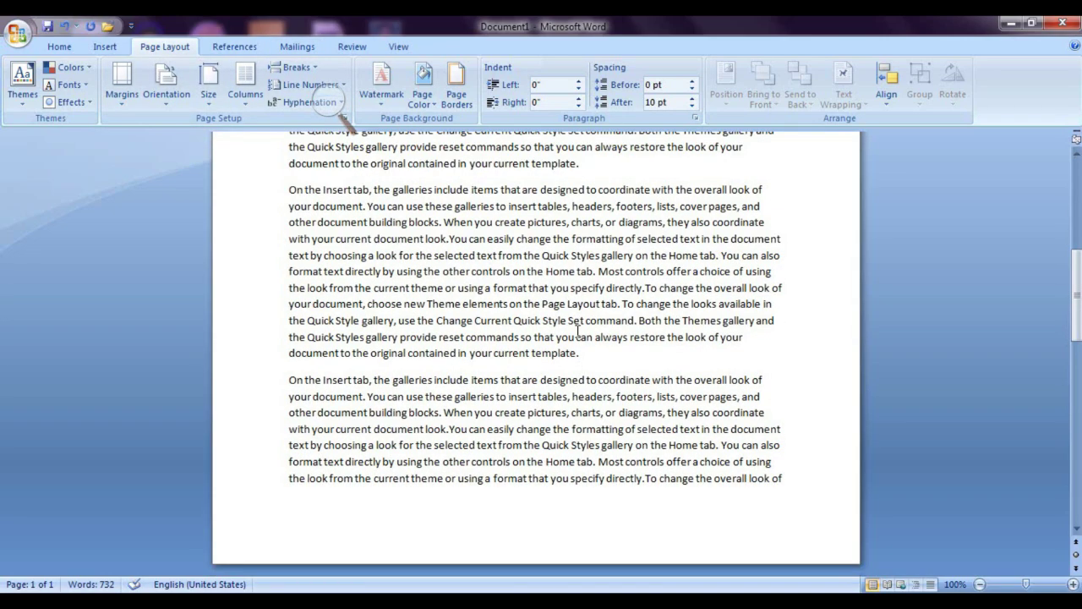
{"action": "scroll", "coordinate": [576, 332], "scroll_direction": "up", "scroll_amount": 2}
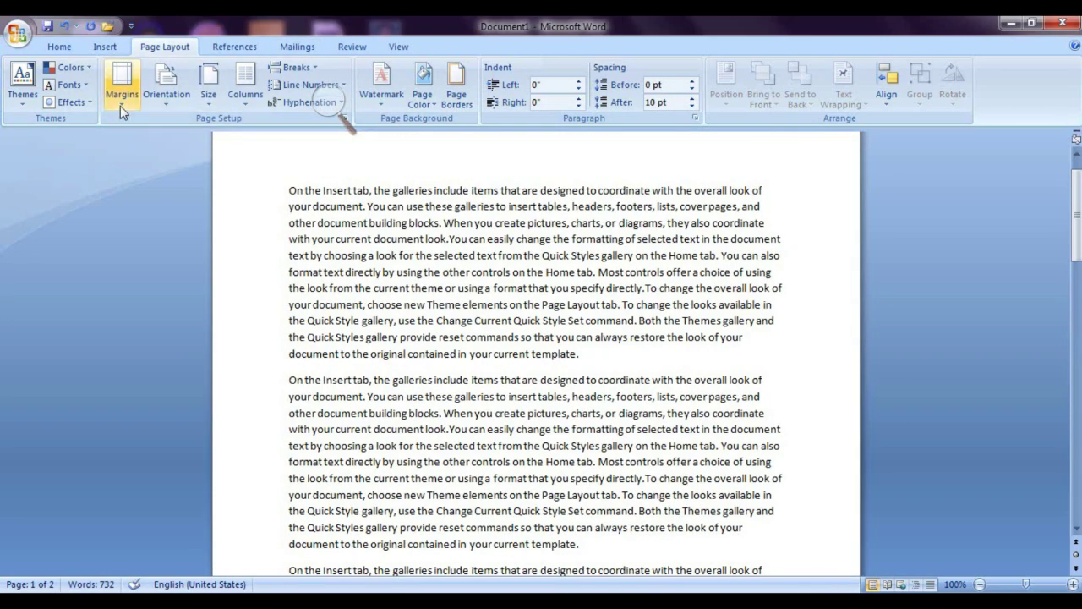
{"action": "scroll", "coordinate": [289, 278], "scroll_direction": "up", "scroll_amount": 1}
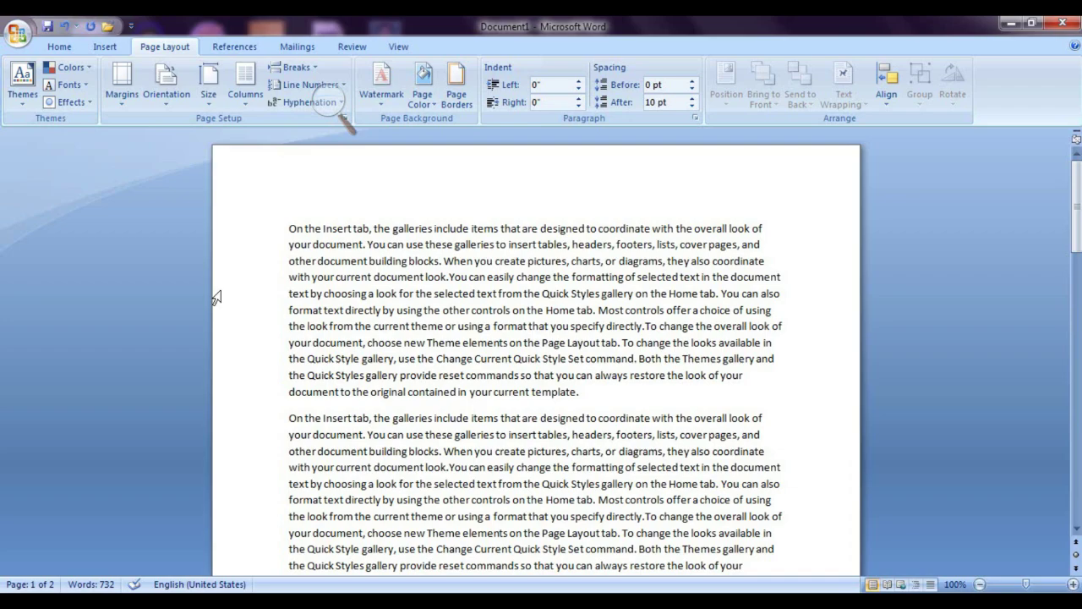
{"action": "scroll", "coordinate": [772, 316], "scroll_direction": "down", "scroll_amount": 9}
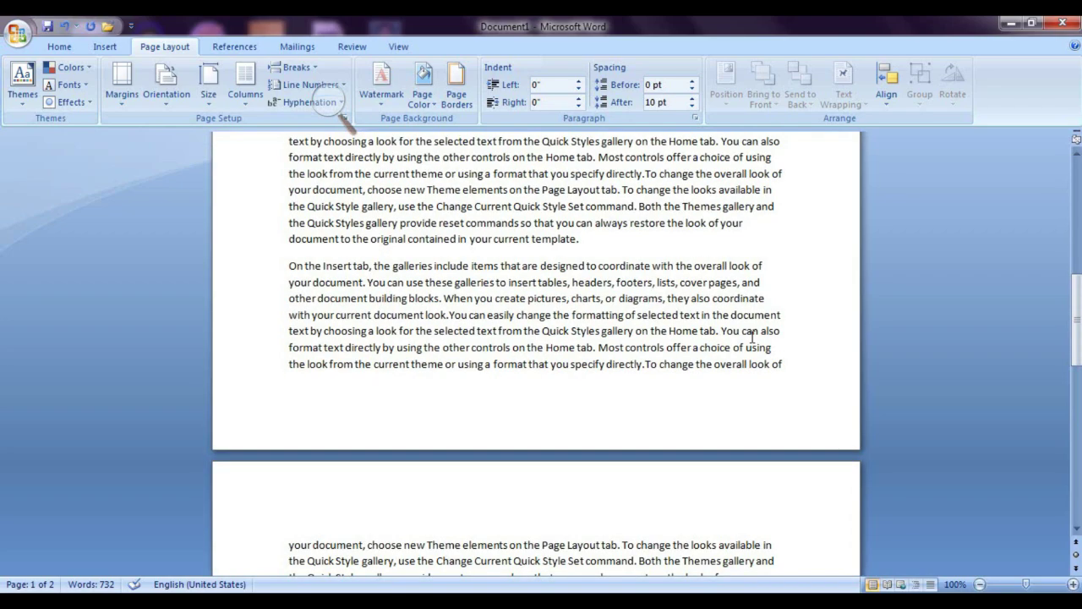
{"action": "left_click", "coordinate": [121, 85]}
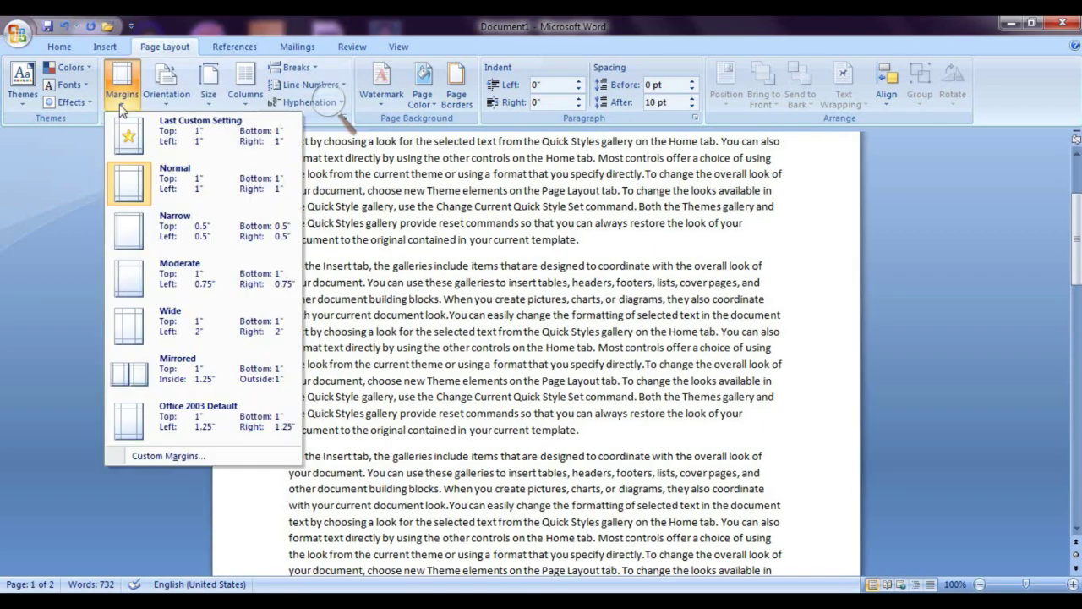
{"action": "left_click", "coordinate": [172, 227]}
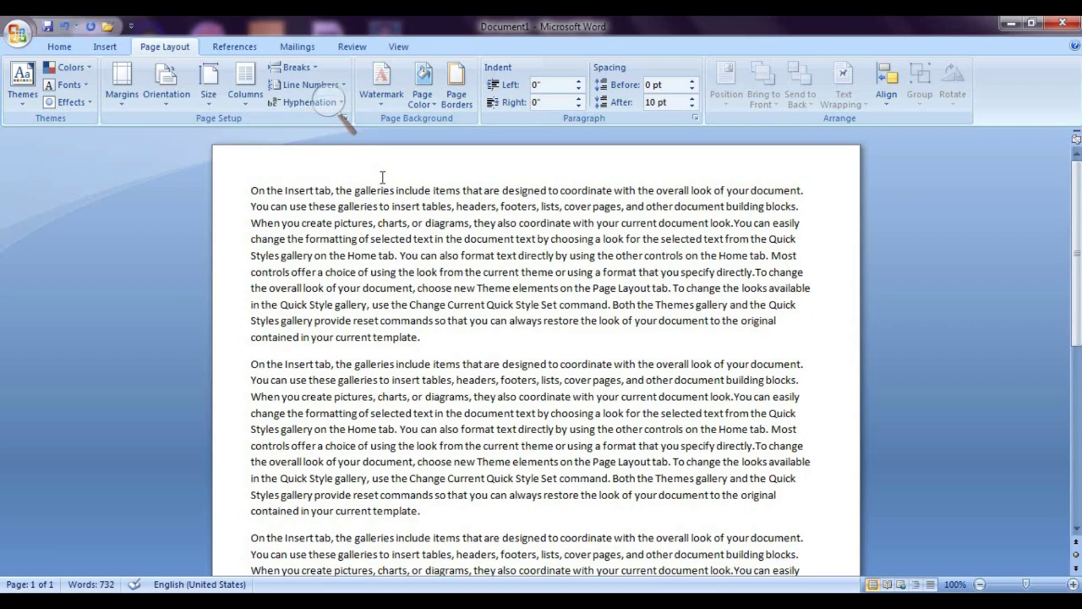
Step: Review the margin and gutter fields in the custom margin settings, and apply the Normal margins preset with 1" on all sides
{"action": "left_click", "coordinate": [122, 85]}
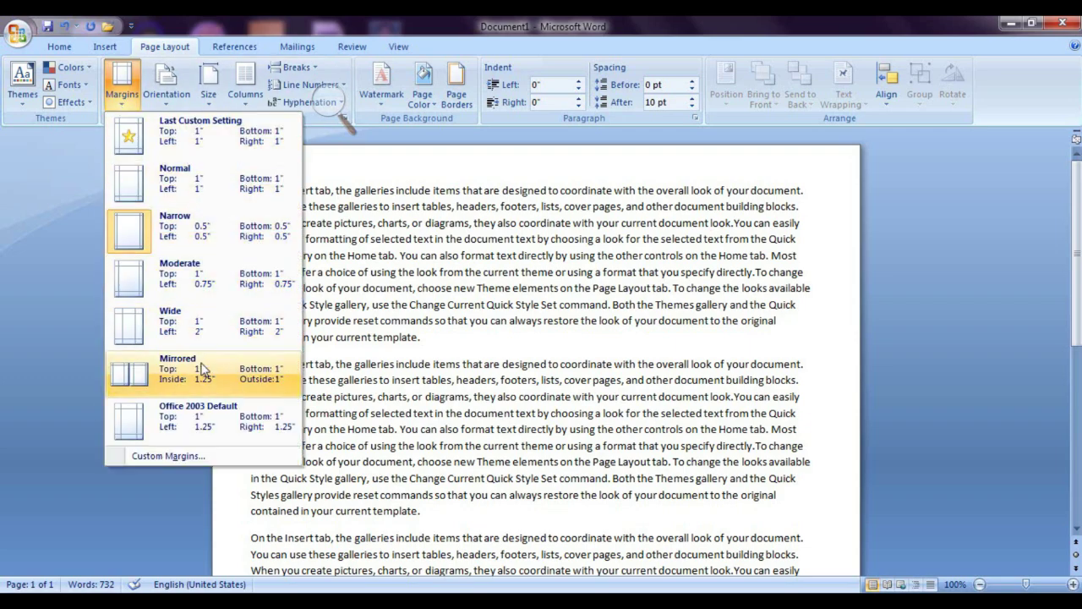
{"action": "left_click", "coordinate": [157, 460]}
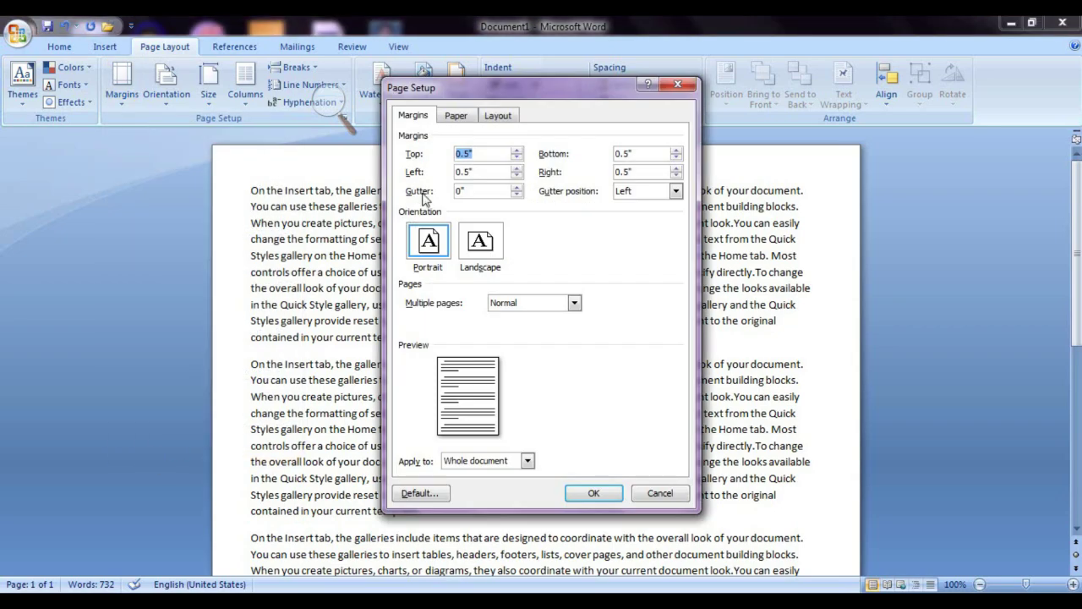
{"action": "left_click_drag", "start_coordinate": [443, 92], "coordinate": [500, 89]}
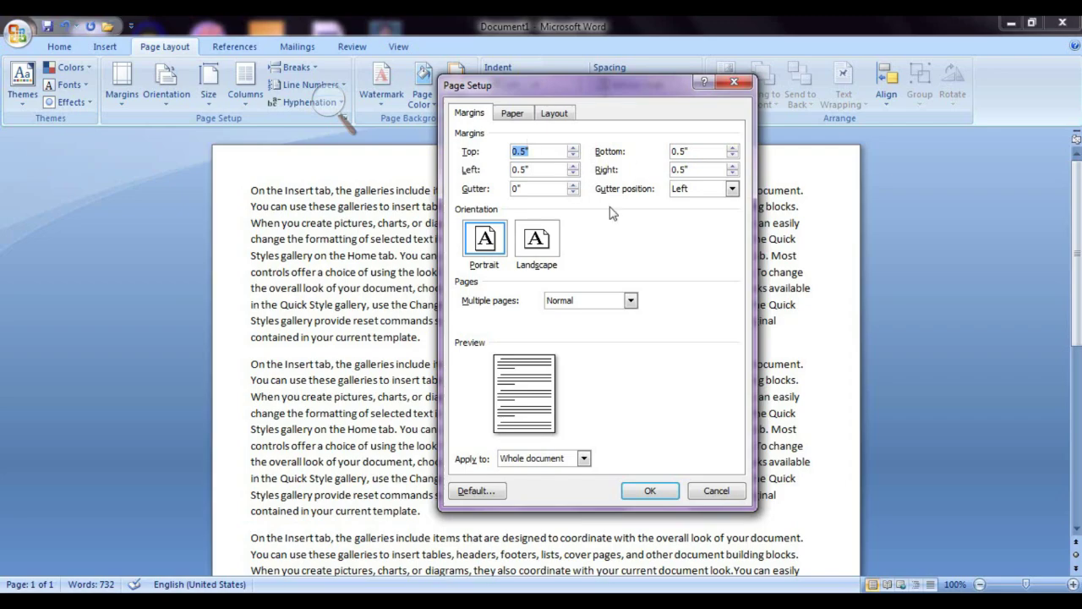
{"action": "left_click", "coordinate": [717, 491]}
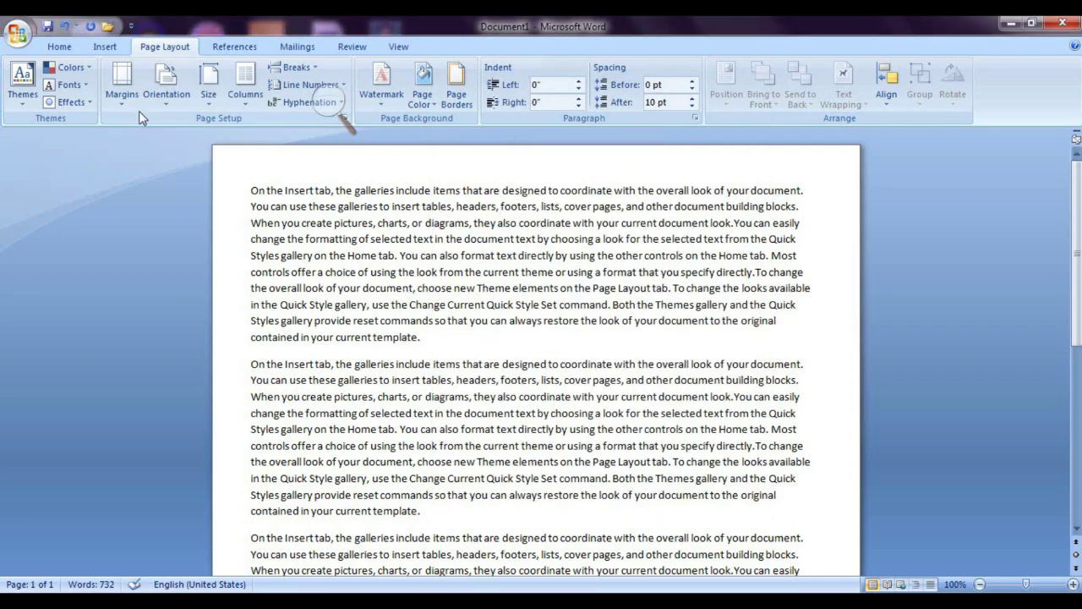
{"action": "left_click", "coordinate": [125, 95]}
{"action": "left_click", "coordinate": [156, 181]}
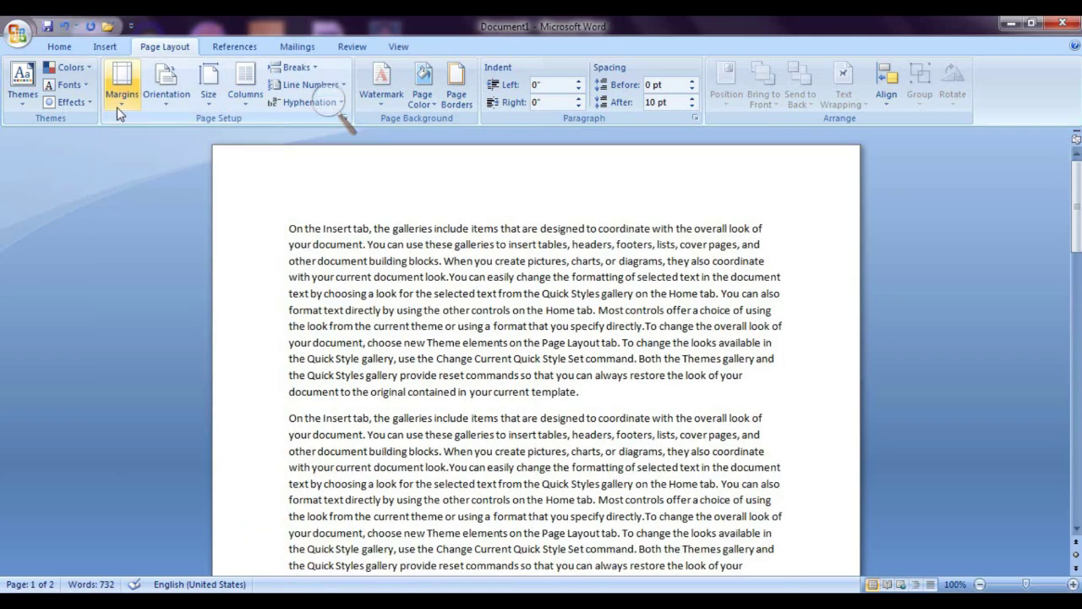
Step: Raise the top margin to 1.6" in the custom margin settings
{"action": "left_click", "coordinate": [122, 84]}
{"action": "left_click", "coordinate": [193, 458]}
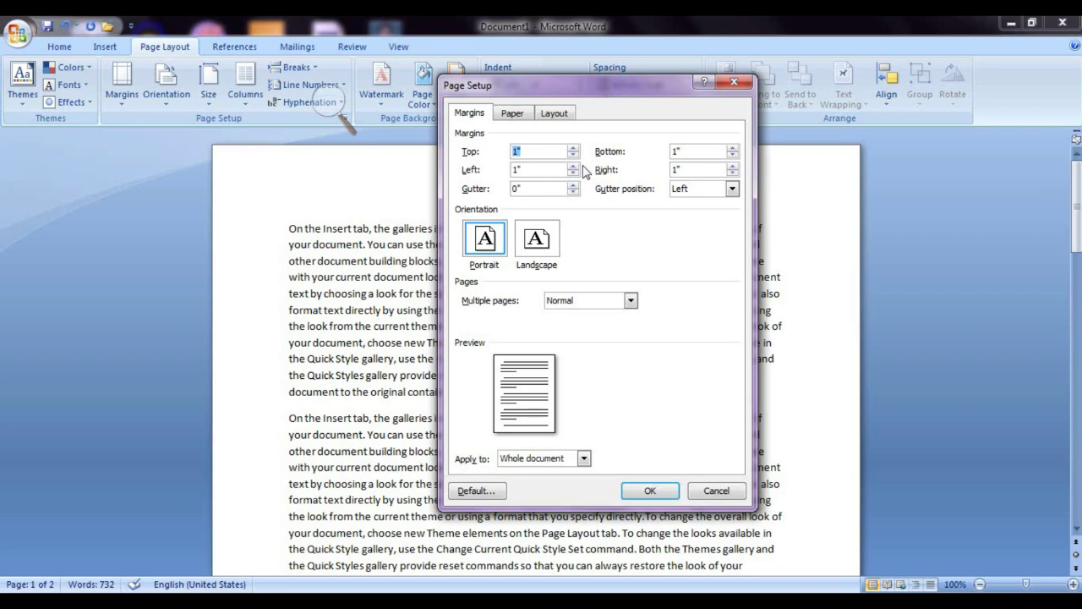
{"action": "left_click", "coordinate": [573, 150]}
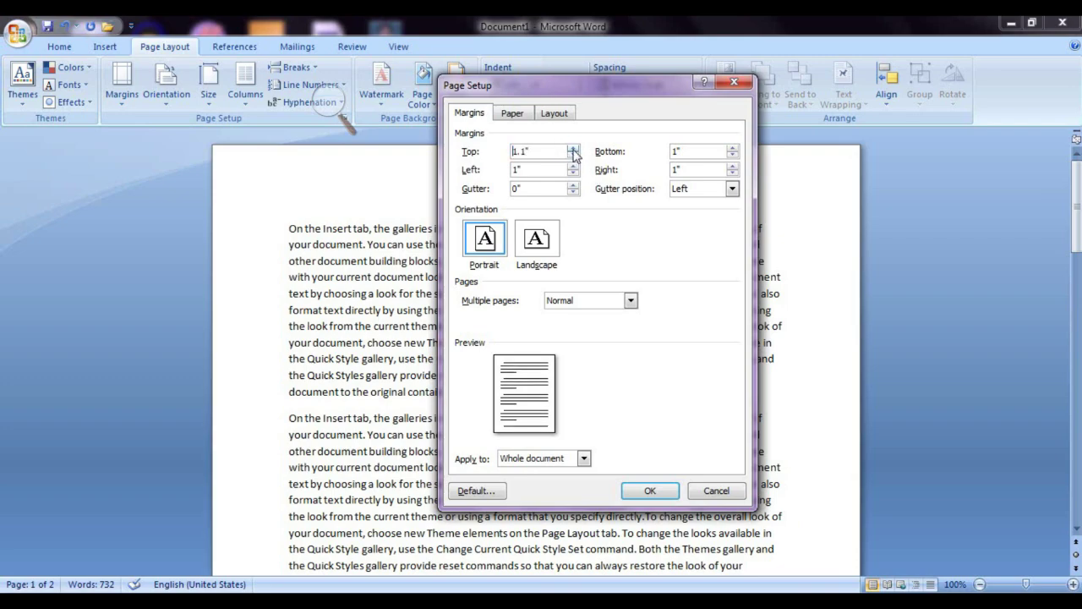
{"action": "left_click", "coordinate": [574, 149]}
{"action": "left_click", "coordinate": [573, 150]}
{"action": "left_click", "coordinate": [574, 149]}
{"action": "left_click", "coordinate": [573, 150]}
{"action": "left_click", "coordinate": [574, 150]}
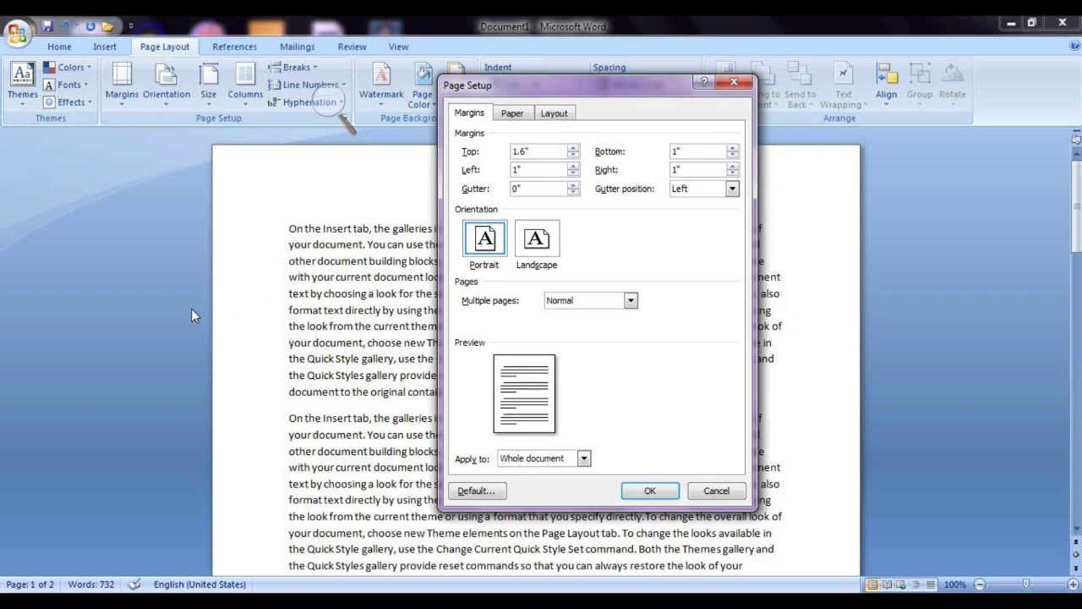
Step: Set the bottom margin to 2", apply the custom margins to the whole document and check the text flow
{"action": "left_click", "coordinate": [733, 148]}
{"action": "left_click", "coordinate": [732, 148]}
{"action": "left_click", "coordinate": [732, 148]}
{"action": "left_click", "coordinate": [649, 491]}
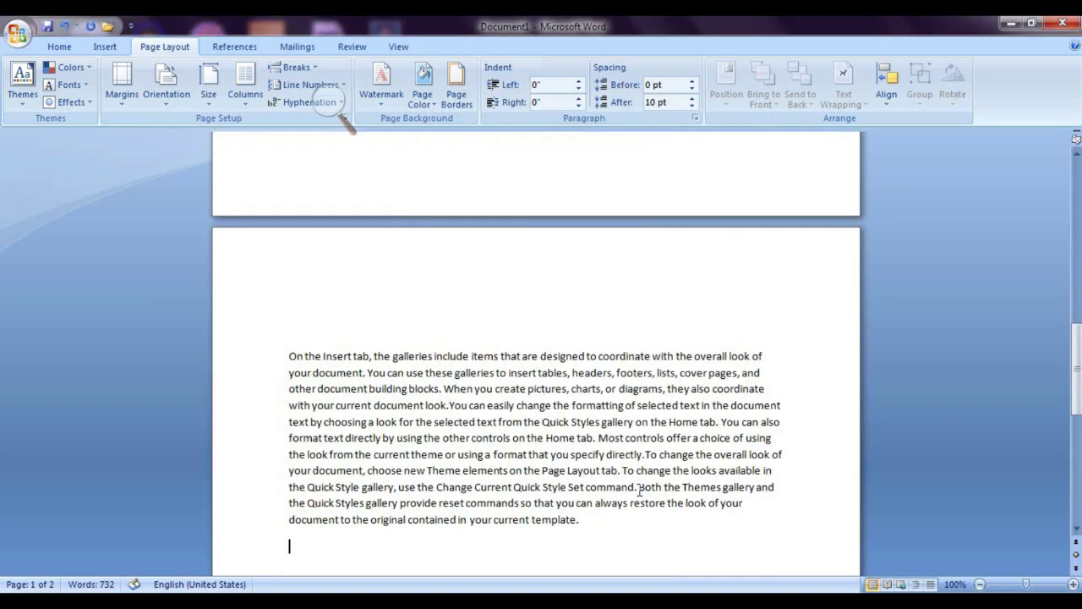
{"action": "scroll", "coordinate": [597, 469], "scroll_direction": "down", "scroll_amount": 10}
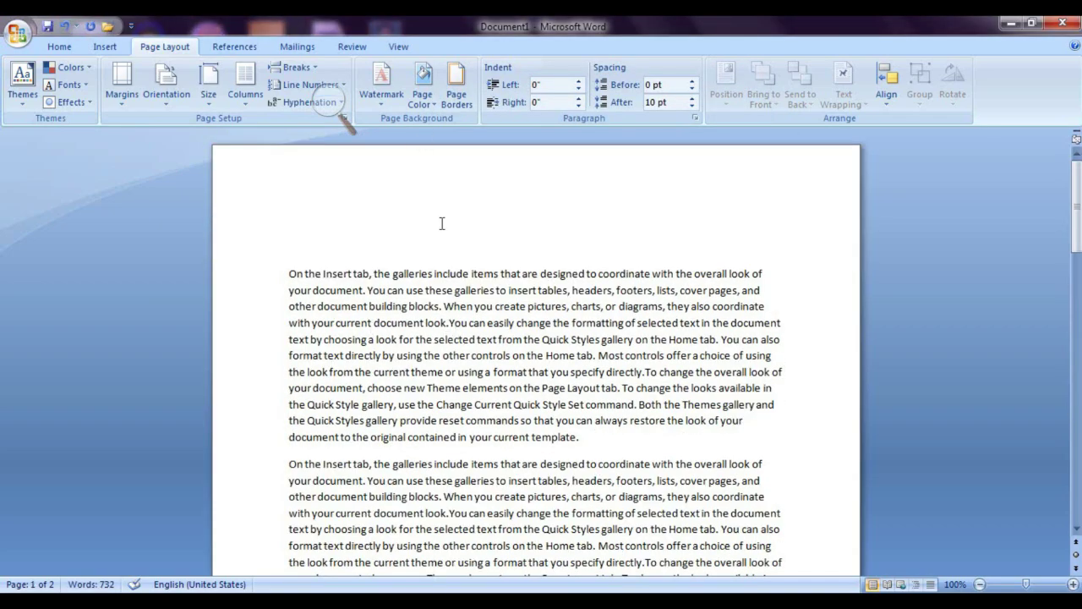
Step: Reopen the custom margin settings and reduce the bottom margin to 1"
{"action": "left_click", "coordinate": [121, 92]}
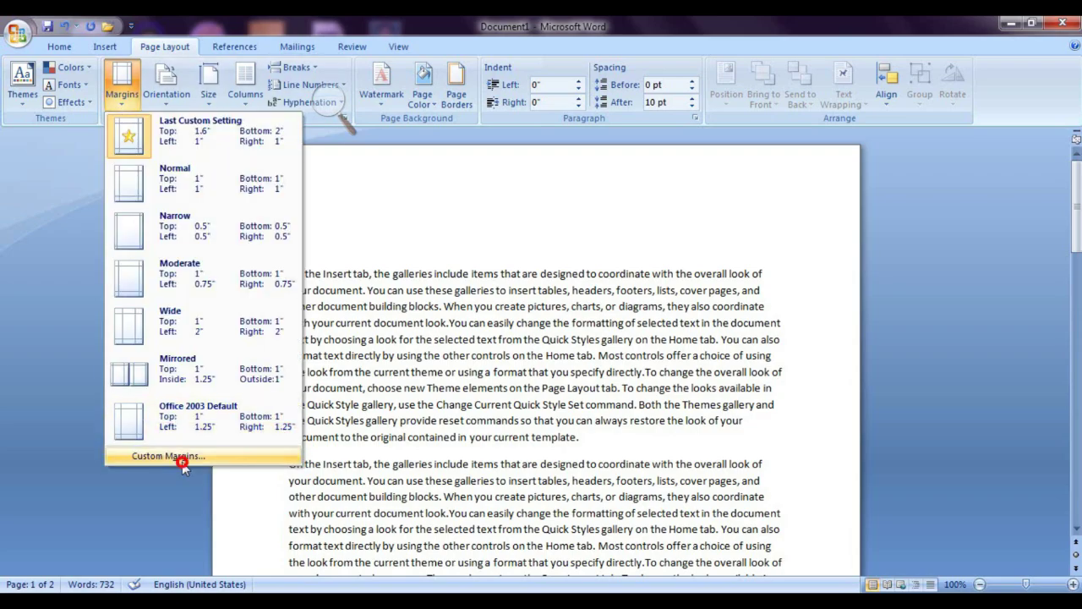
{"action": "left_click", "coordinate": [162, 454]}
{"action": "left_click_drag", "start_coordinate": [561, 84], "coordinate": [734, 106]}
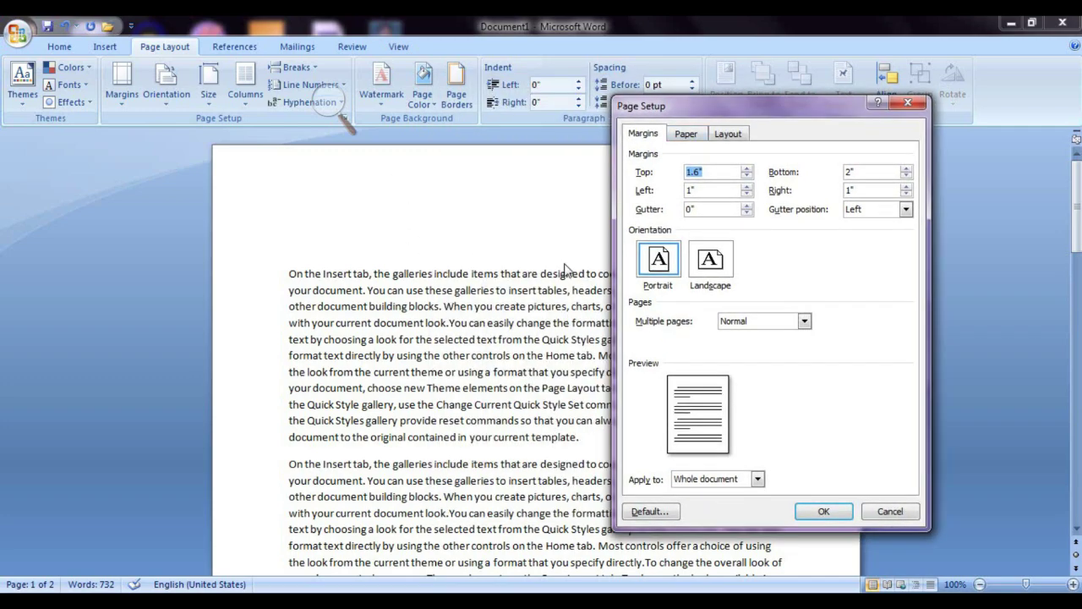
{"action": "left_click", "coordinate": [907, 176]}
{"action": "left_click", "coordinate": [907, 176]}
{"action": "left_click", "coordinate": [907, 176]}
{"action": "left_click", "coordinate": [907, 176]}
{"action": "left_click", "coordinate": [907, 176]}
{"action": "left_click", "coordinate": [907, 176]}
{"action": "left_click", "coordinate": [908, 176]}
{"action": "left_click", "coordinate": [908, 176]}
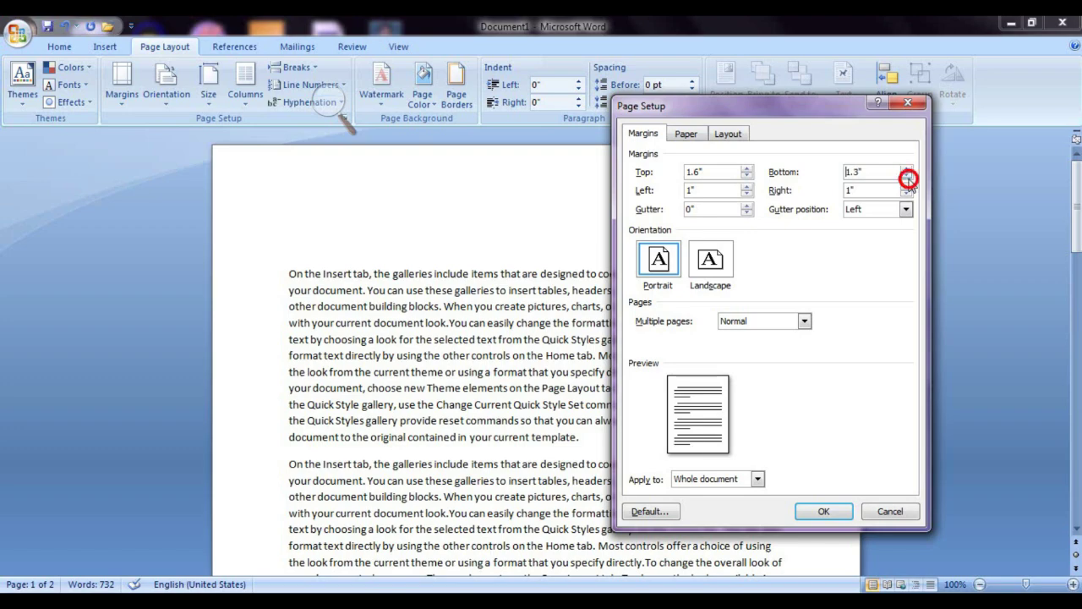
{"action": "left_click", "coordinate": [907, 176]}
{"action": "left_click", "coordinate": [907, 176]}
Step: Set the left margin to 2" and apply the custom margins to the whole document
{"action": "left_click", "coordinate": [746, 187]}
{"action": "left_click", "coordinate": [747, 187]}
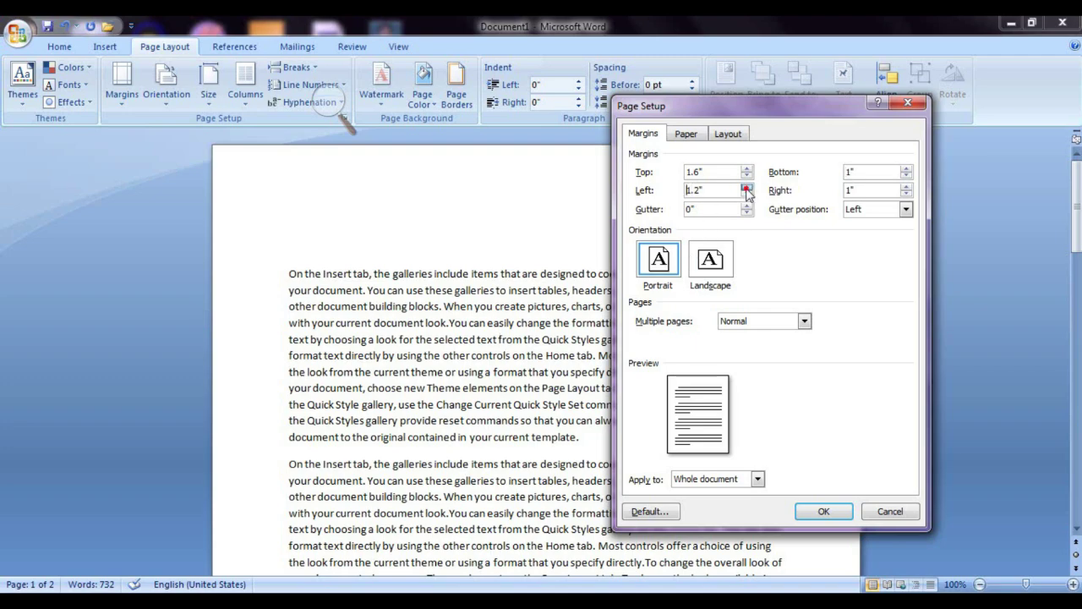
{"action": "left_click", "coordinate": [747, 187]}
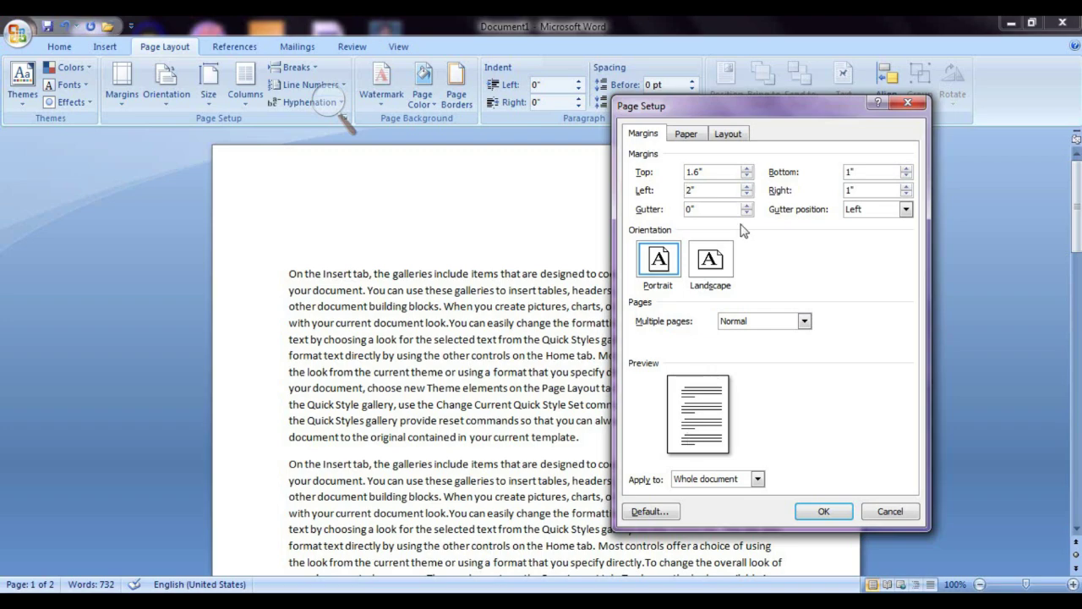
{"action": "left_click", "coordinate": [747, 194]}
{"action": "left_click", "coordinate": [747, 193]}
{"action": "left_click", "coordinate": [747, 194]}
{"action": "left_click", "coordinate": [747, 187]}
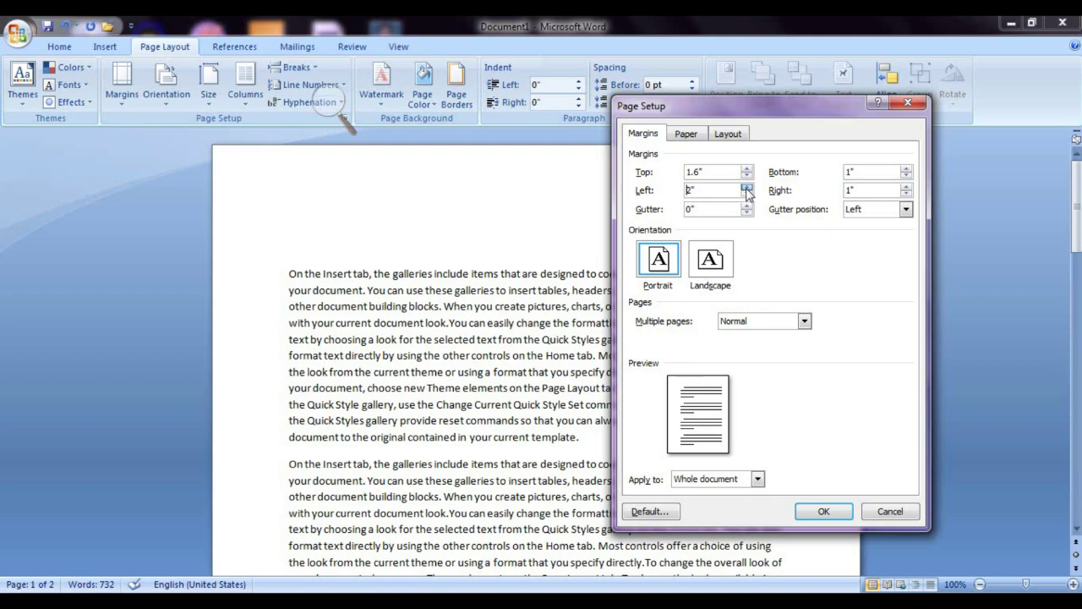
{"action": "left_click", "coordinate": [823, 511]}
{"action": "scroll", "coordinate": [596, 431], "scroll_direction": "down", "scroll_amount": 10}
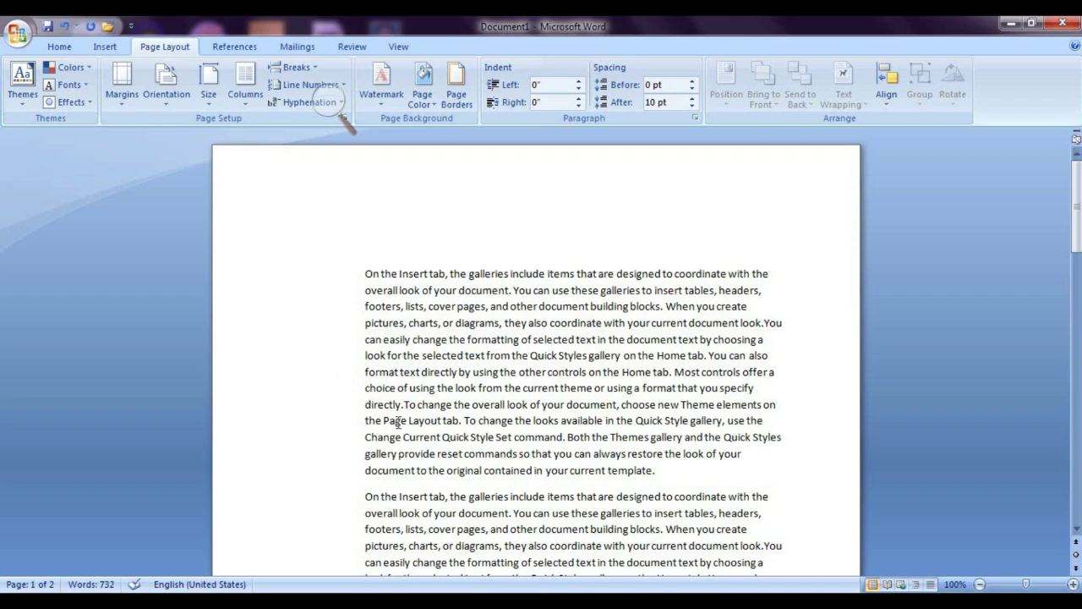
Step: Undo the custom margin changes back to the Normal preset
{"action": "key", "text": "ctrl+z"}
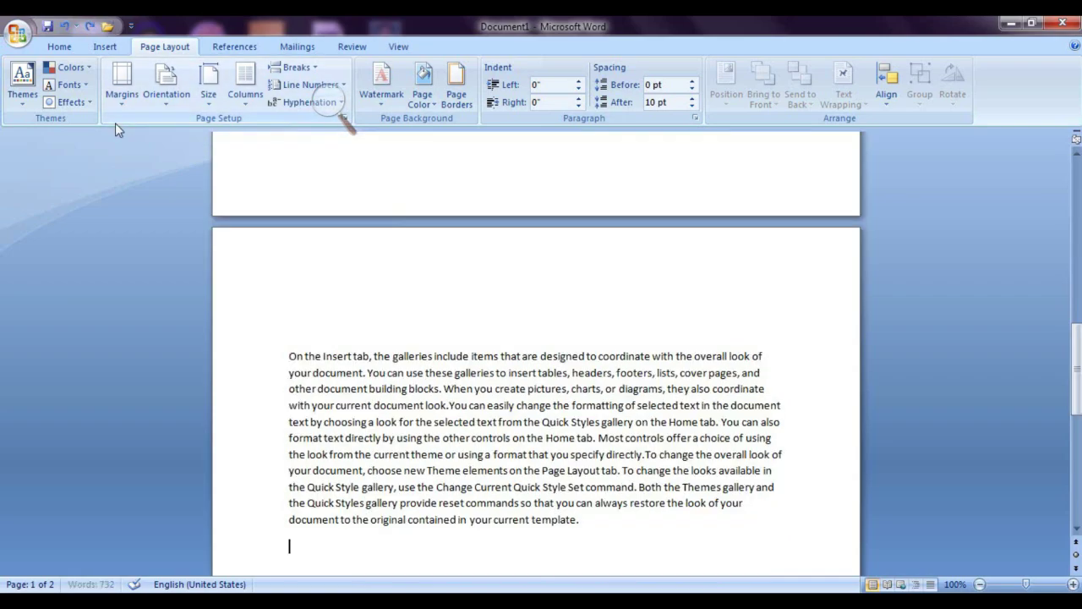
{"action": "scroll", "coordinate": [195, 245], "scroll_direction": "up", "scroll_amount": 15}
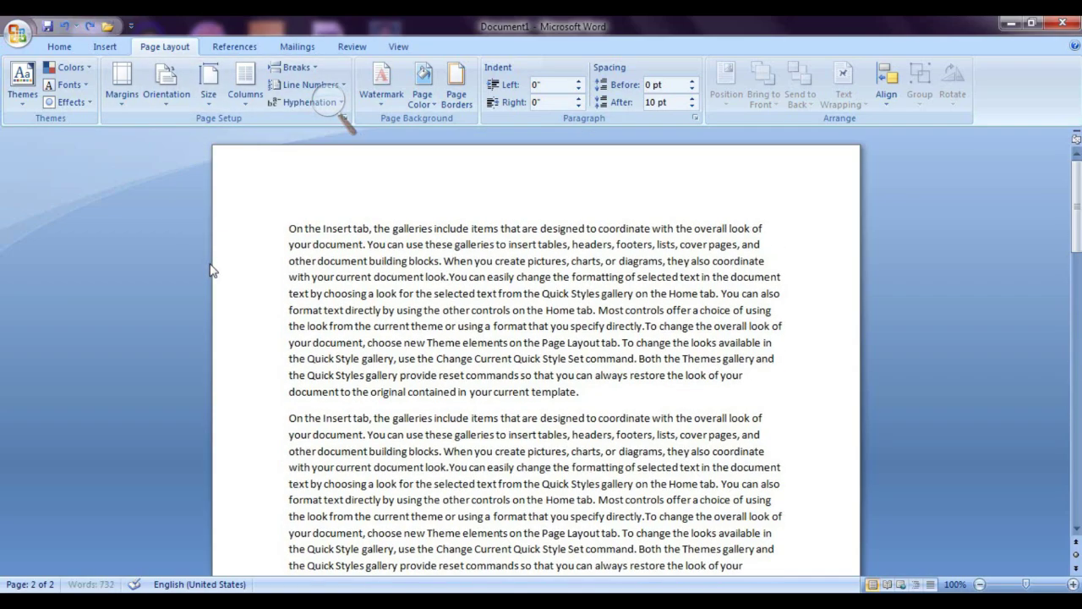
Step: Set a 0.9" gutter for the whole document in the custom margin settings
{"action": "left_click", "coordinate": [127, 99]}
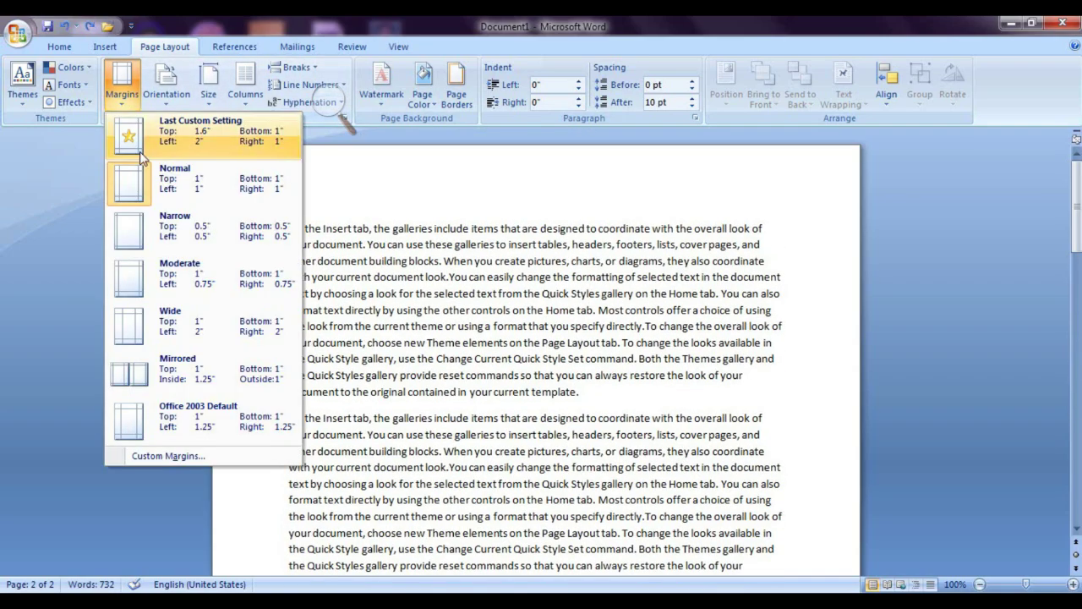
{"action": "left_click", "coordinate": [163, 461]}
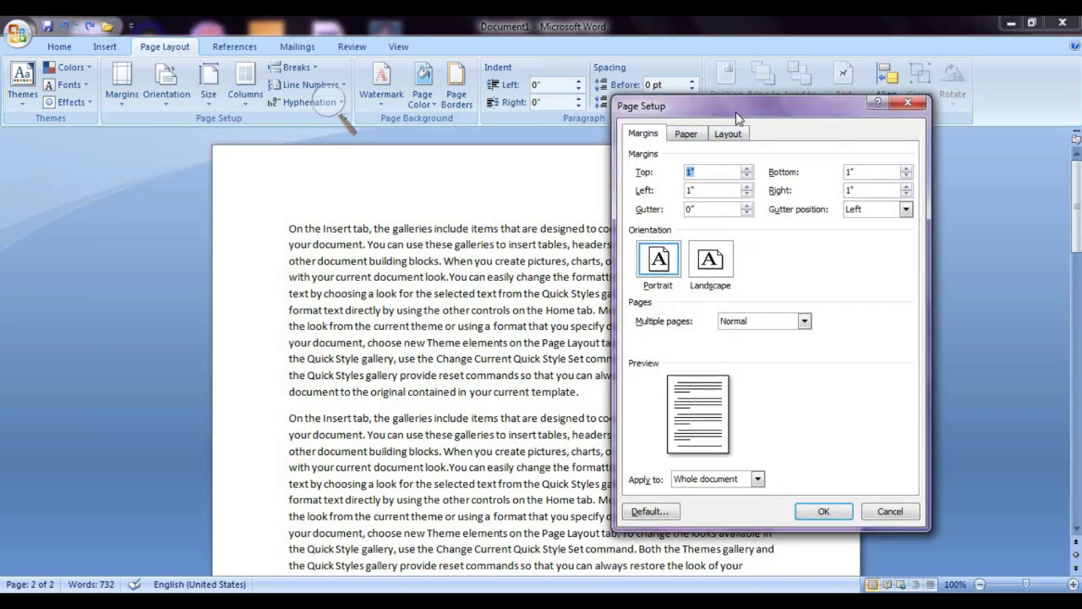
{"action": "left_click_drag", "start_coordinate": [740, 112], "coordinate": [546, 73]}
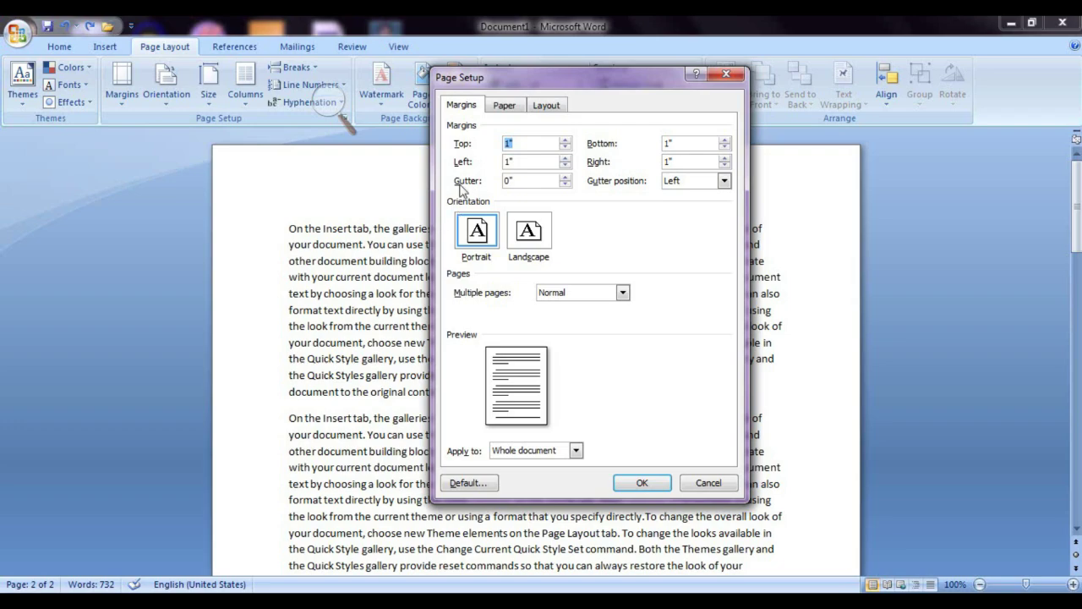
{"action": "left_click", "coordinate": [565, 177]}
{"action": "left_click", "coordinate": [565, 177]}
{"action": "left_click", "coordinate": [565, 176]}
{"action": "left_click", "coordinate": [564, 177]}
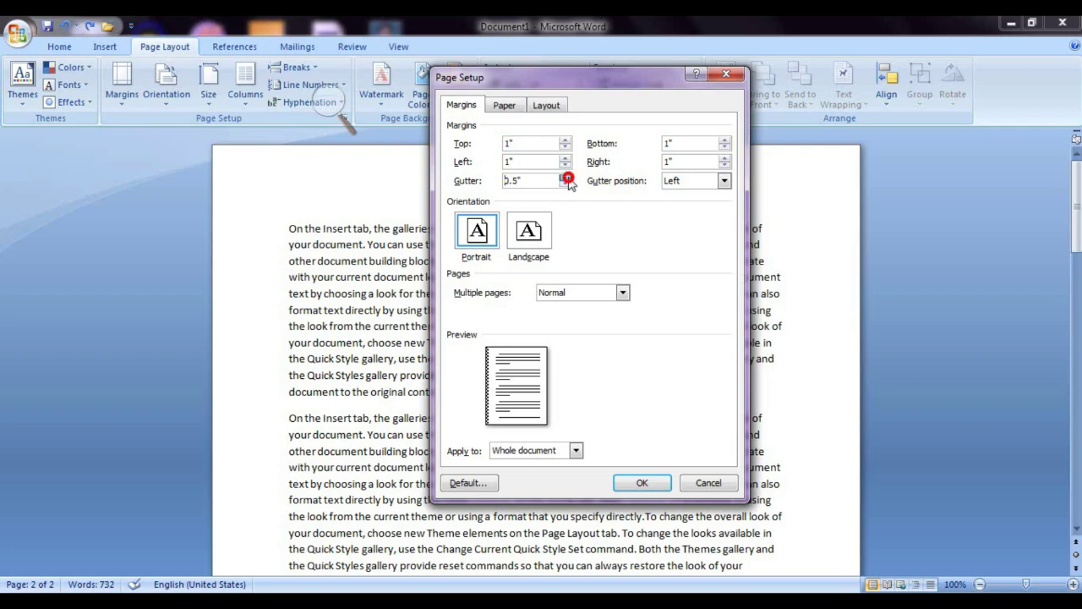
{"action": "left_click", "coordinate": [565, 177]}
{"action": "left_click", "coordinate": [565, 177]}
{"action": "left_click", "coordinate": [565, 177]}
{"action": "left_click", "coordinate": [565, 177]}
{"action": "left_click", "coordinate": [565, 177]}
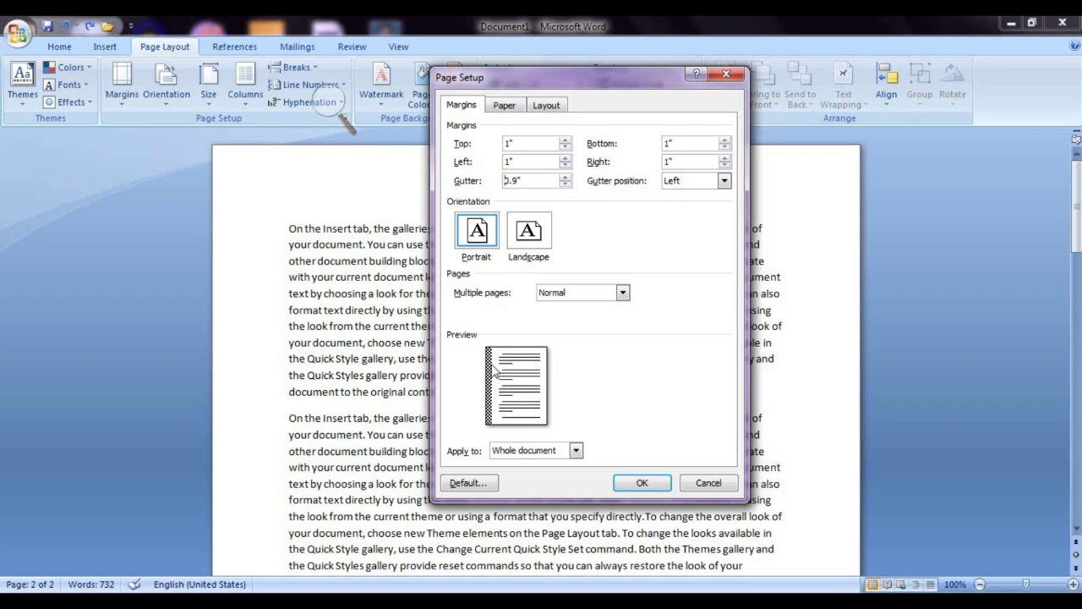
Step: Preview the gutter position as Top, set it back to Left, and apply the page setup
{"action": "left_click", "coordinate": [724, 181]}
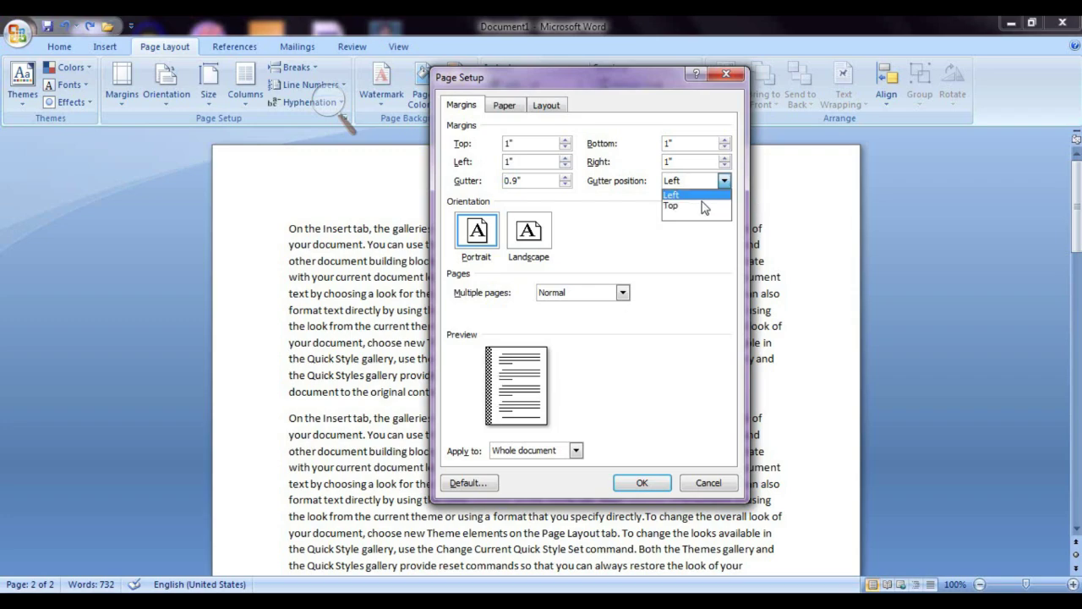
{"action": "left_click", "coordinate": [697, 207]}
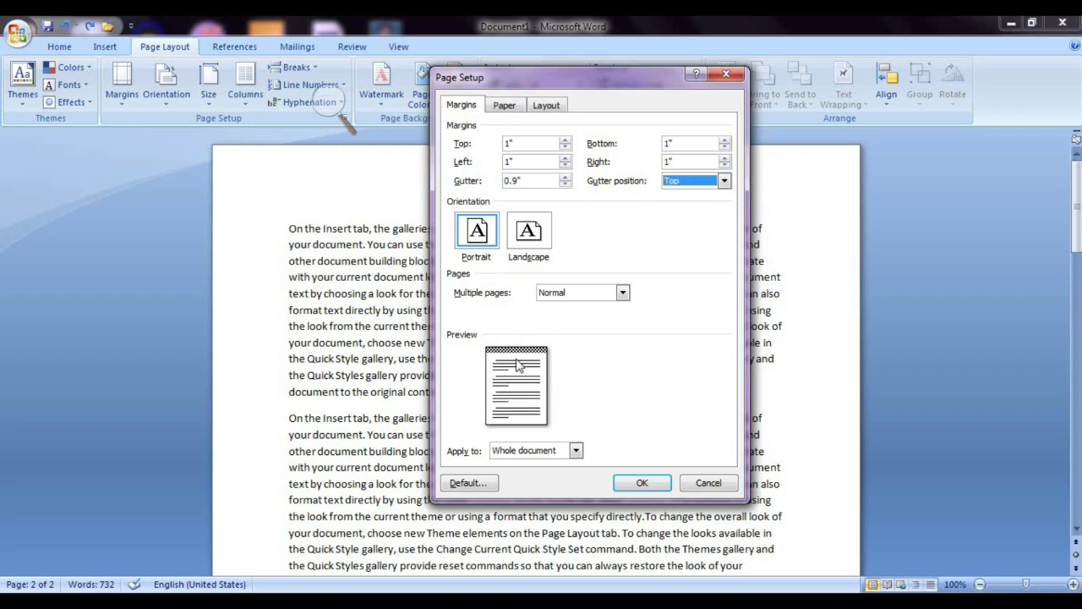
{"action": "left_click", "coordinate": [724, 181]}
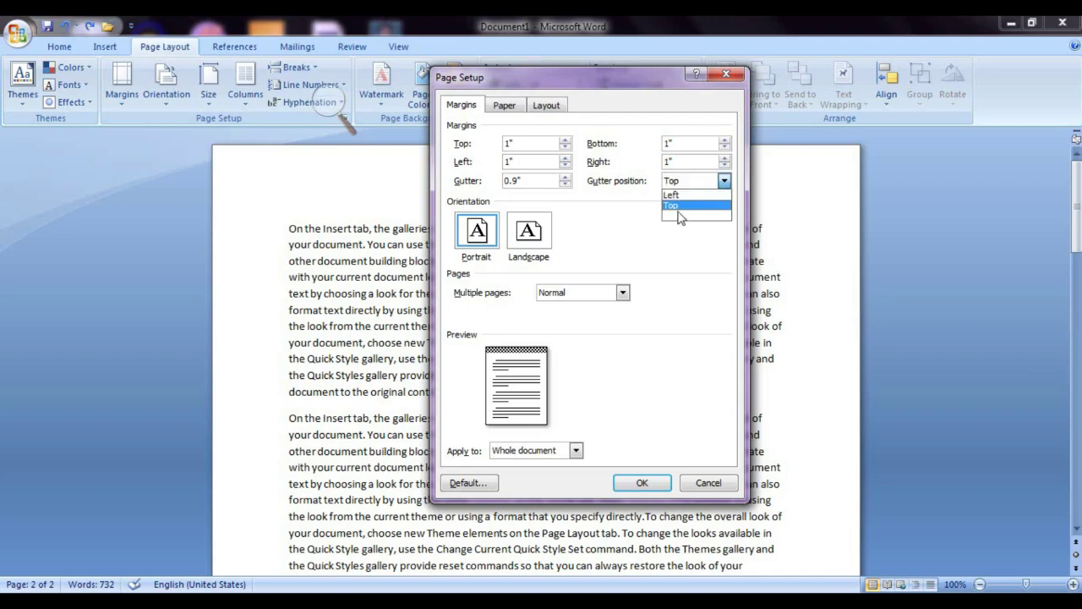
{"action": "left_click", "coordinate": [681, 195]}
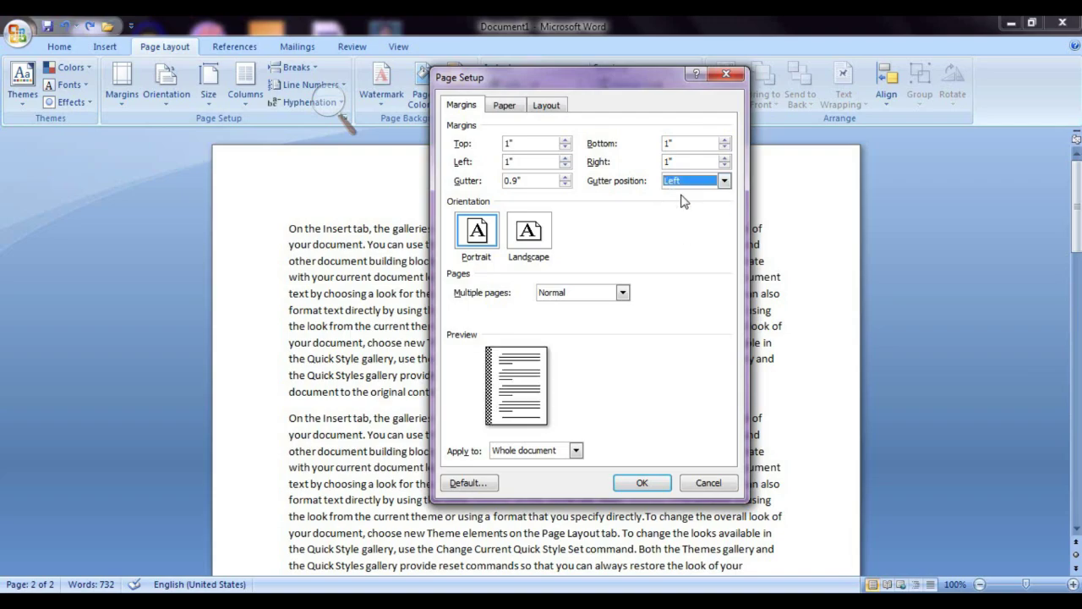
{"action": "left_click", "coordinate": [640, 484]}
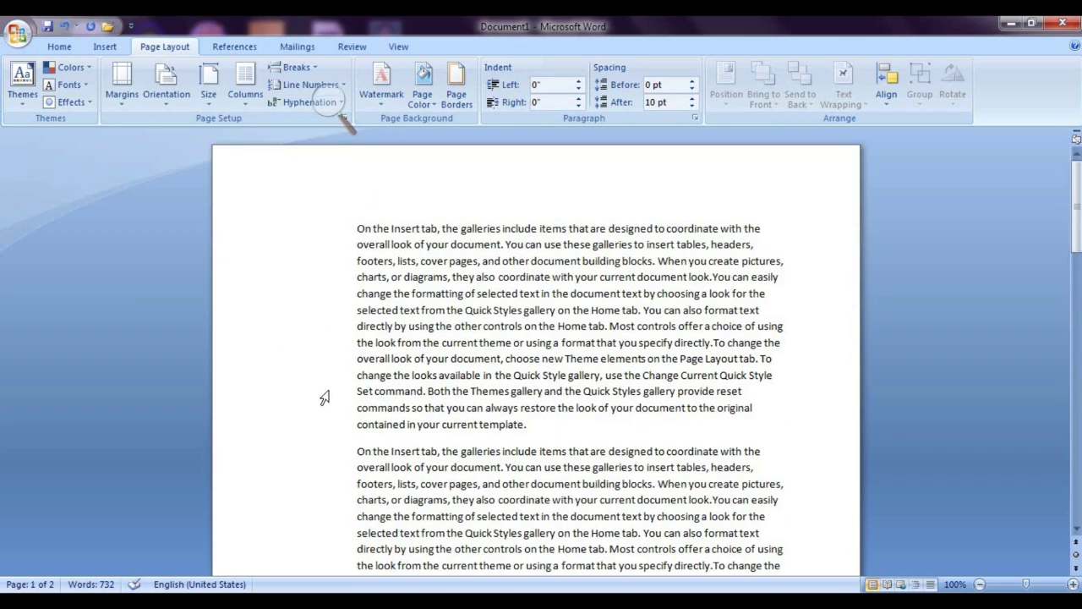
Step: Look at the custom margins option again and undo the gutter change on the document
{"action": "left_click", "coordinate": [124, 110]}
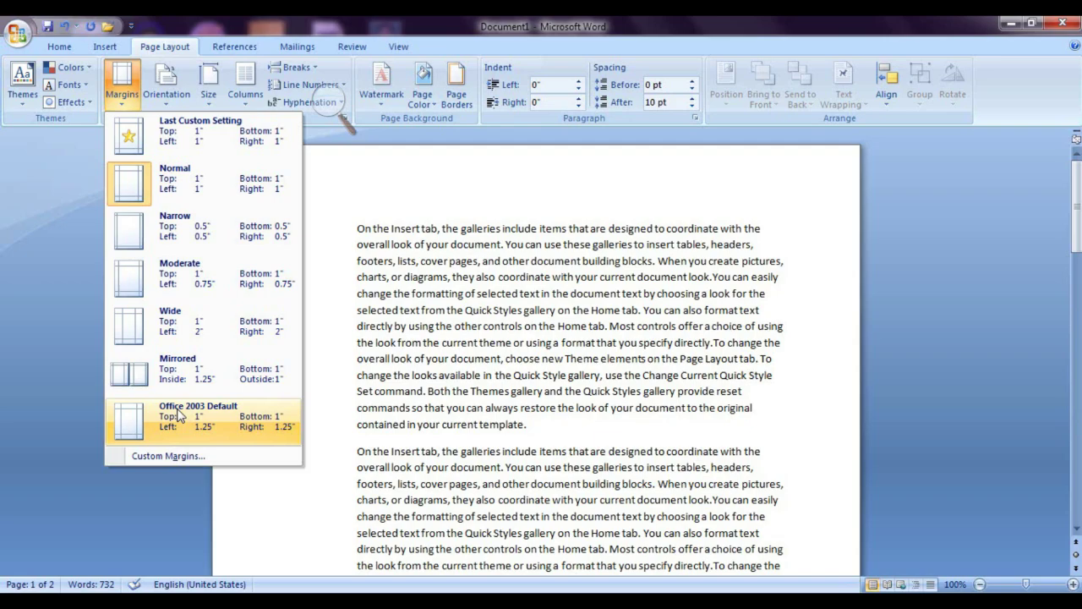
{"action": "left_click", "coordinate": [189, 456]}
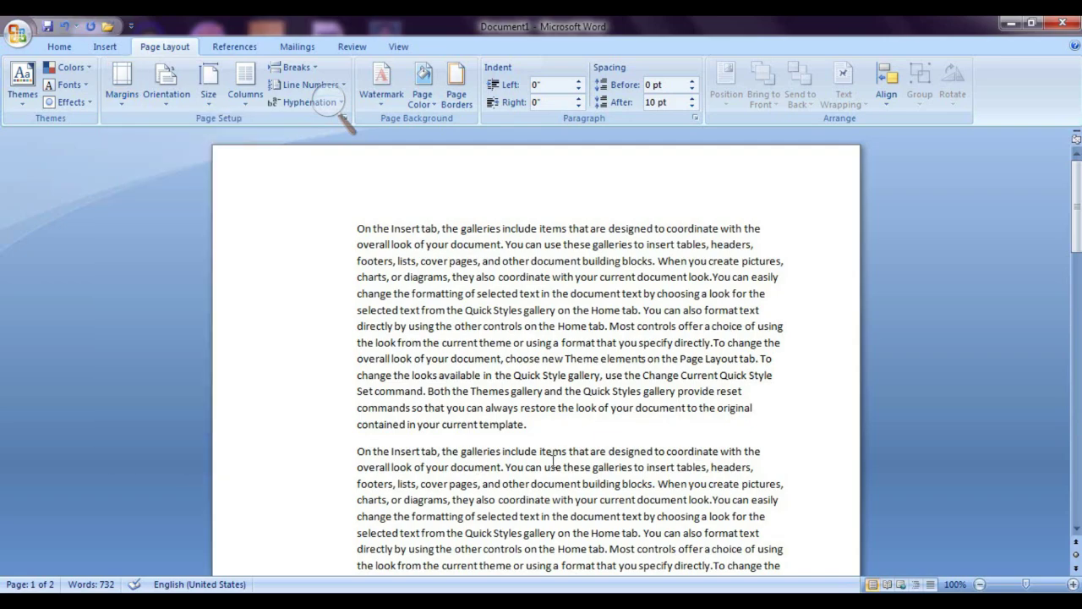
{"action": "scroll", "coordinate": [554, 462], "scroll_direction": "up", "scroll_amount": 7}
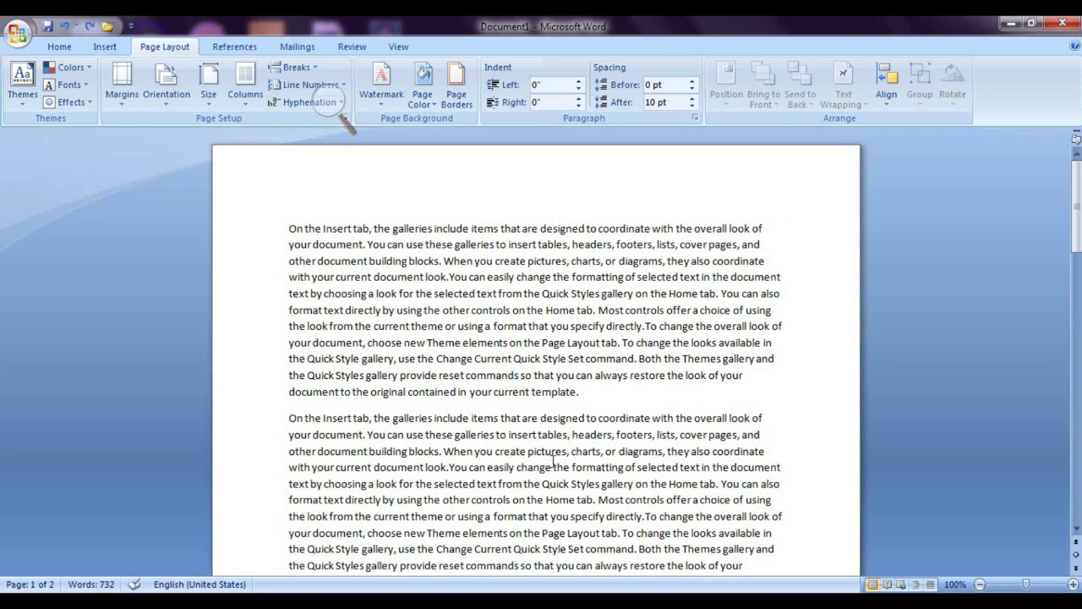
{"action": "scroll", "coordinate": [447, 384], "scroll_direction": "down", "scroll_amount": 6}
{"action": "scroll", "coordinate": [447, 383], "scroll_direction": "down", "scroll_amount": 1}
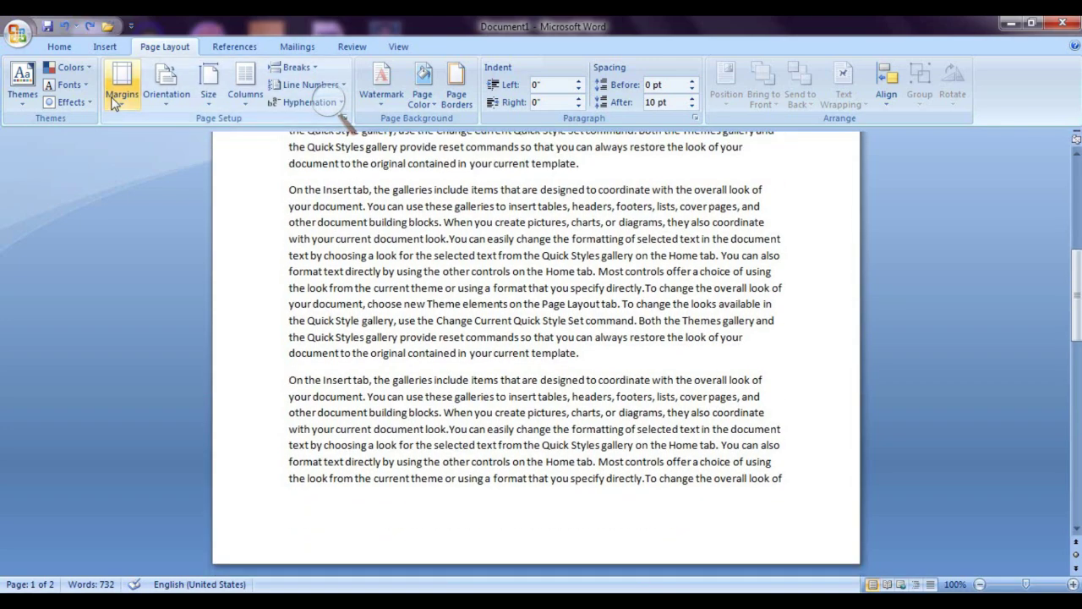
Step: Change the whole document to Landscape orientation and set it back to Portrait
{"action": "left_click", "coordinate": [166, 113]}
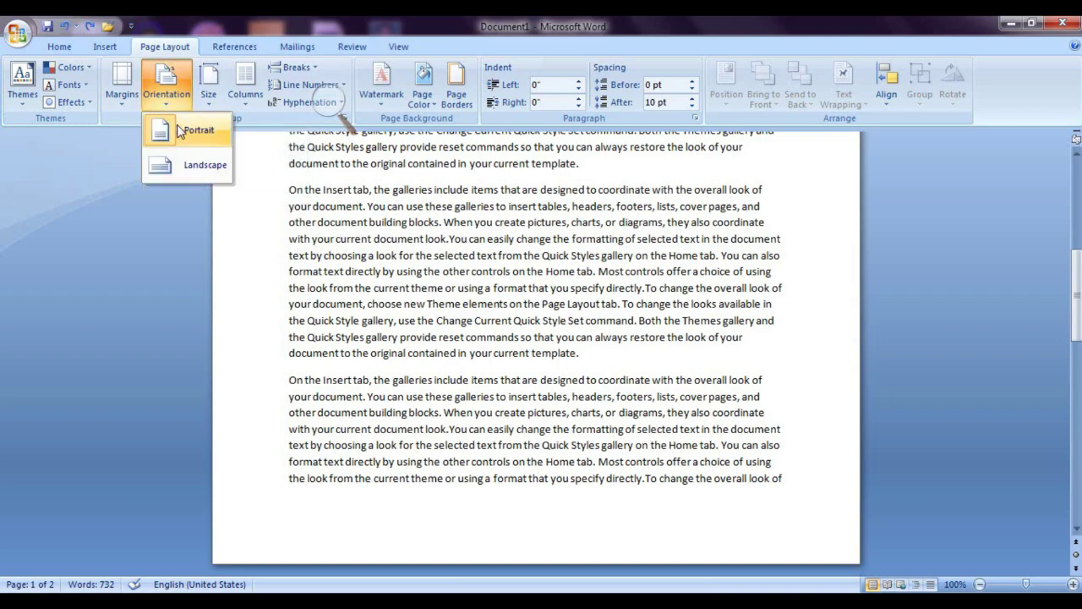
{"action": "left_click", "coordinate": [192, 173]}
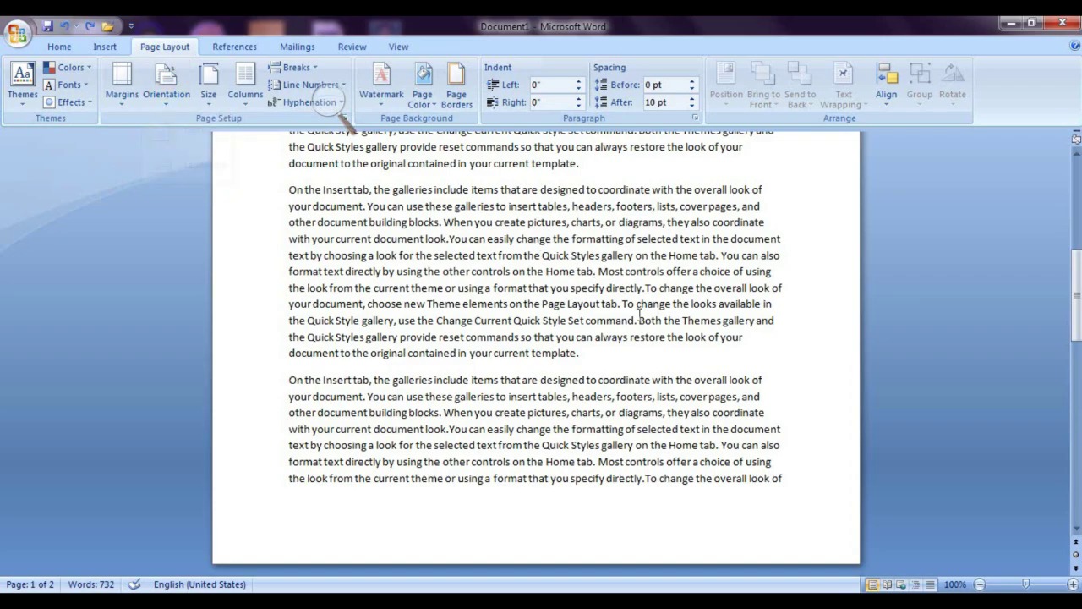
{"action": "scroll", "coordinate": [640, 315], "scroll_direction": "down", "scroll_amount": 4}
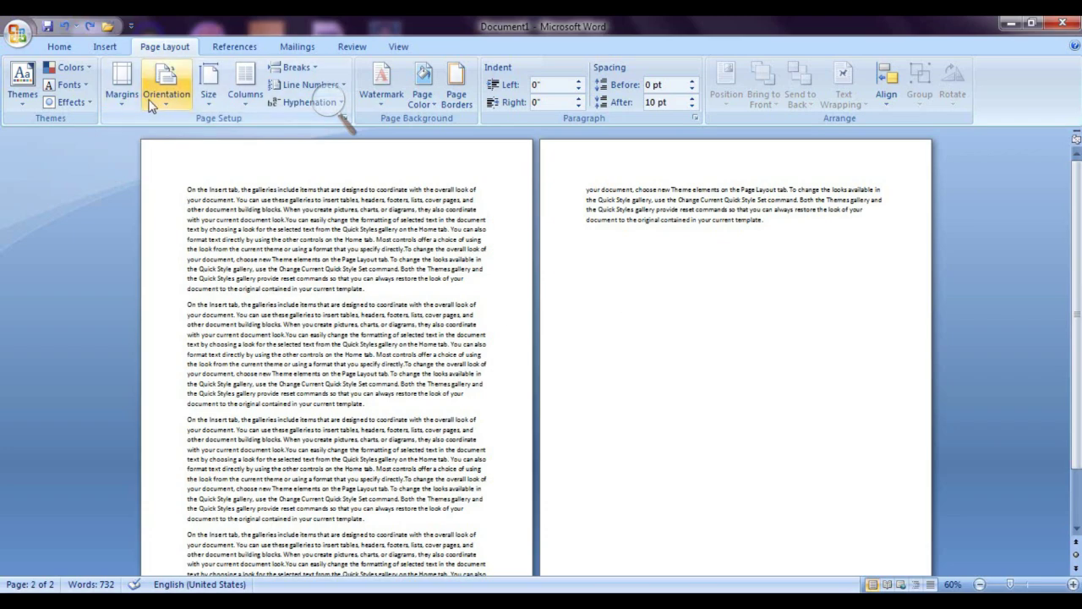
{"action": "left_click", "coordinate": [167, 80]}
{"action": "left_click", "coordinate": [183, 166]}
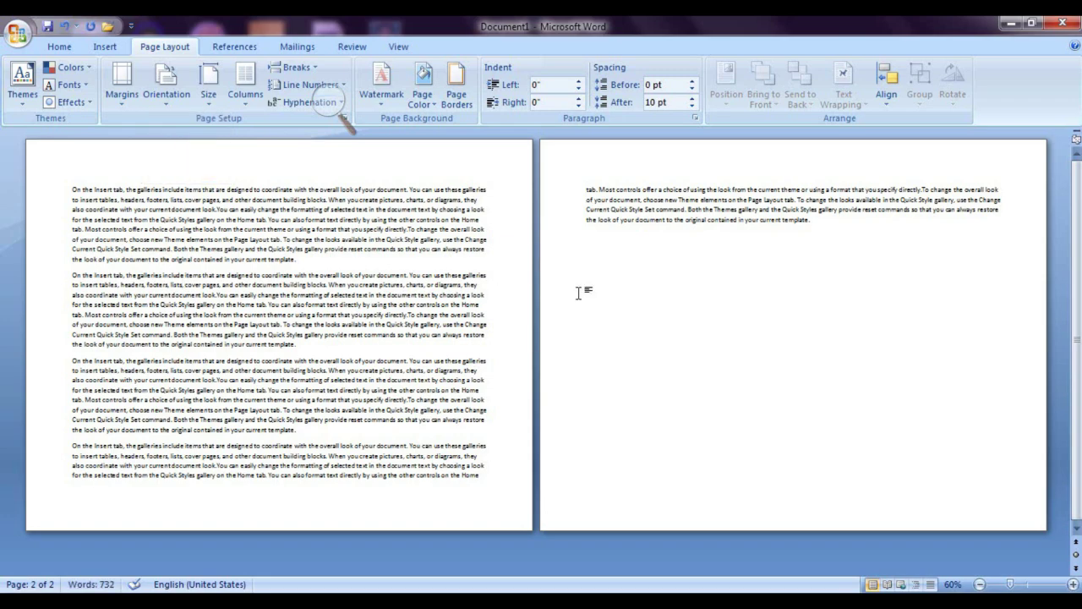
{"action": "left_click", "coordinate": [165, 84]}
{"action": "left_click", "coordinate": [185, 136]}
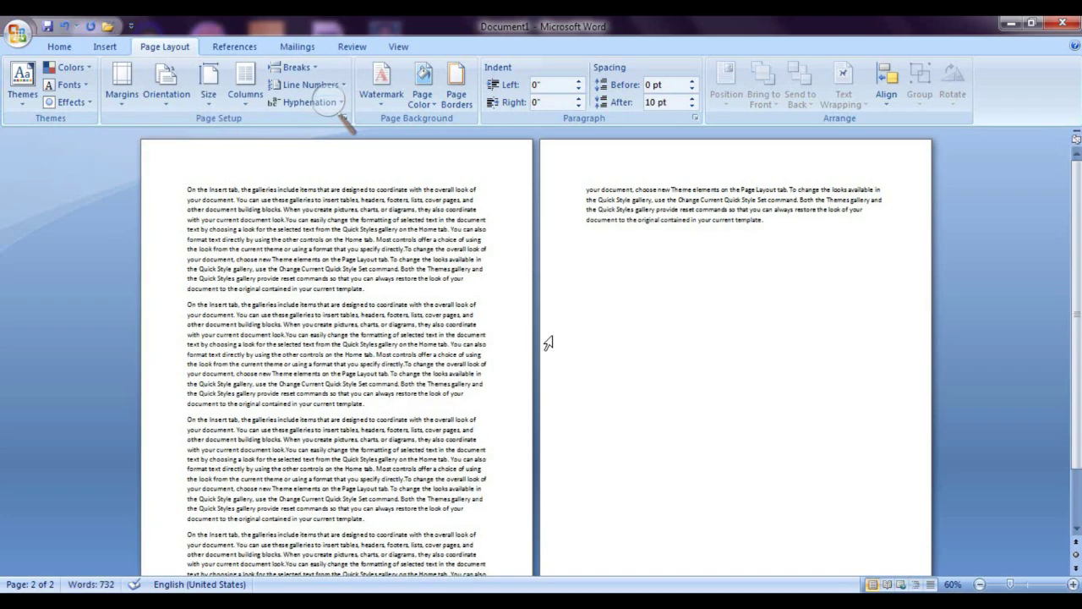
Step: Switch both pages to Landscape once more and return them to Portrait
{"action": "left_click", "coordinate": [166, 84]}
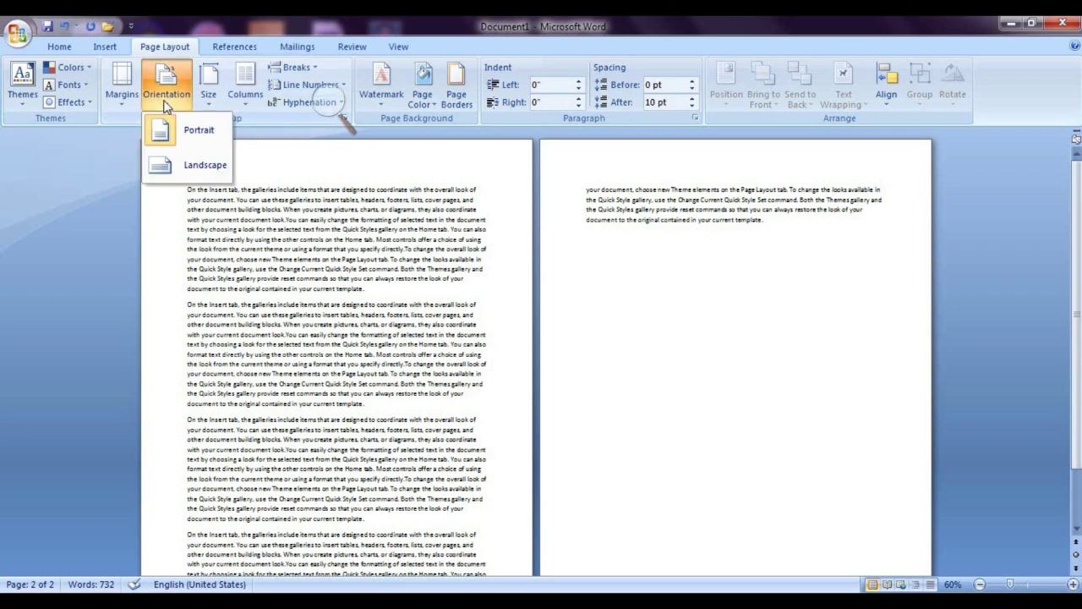
{"action": "left_click", "coordinate": [187, 164]}
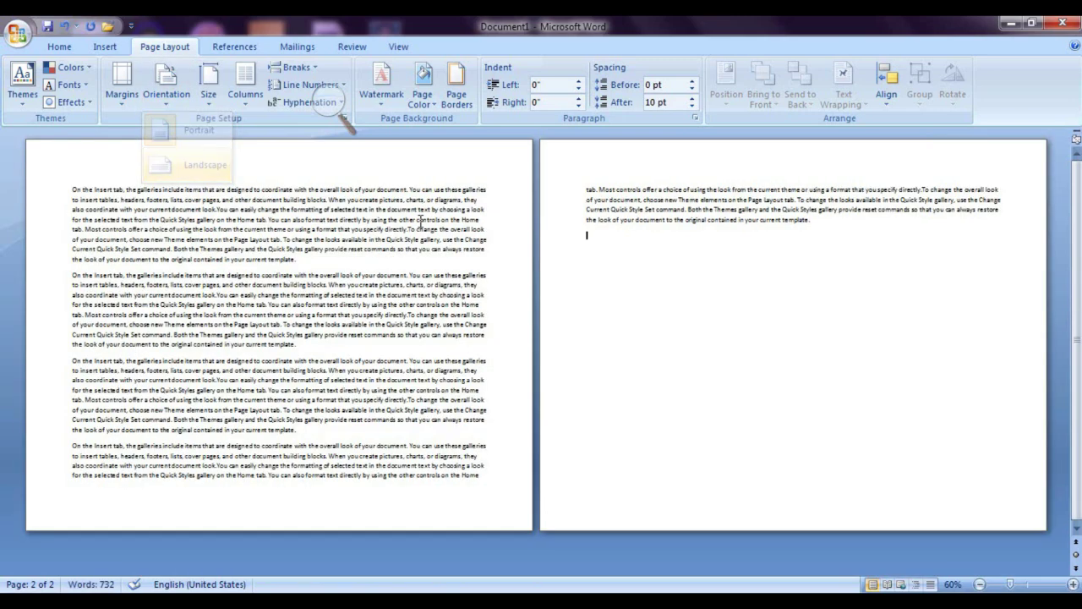
{"action": "left_click", "coordinate": [165, 106]}
{"action": "left_click", "coordinate": [181, 132]}
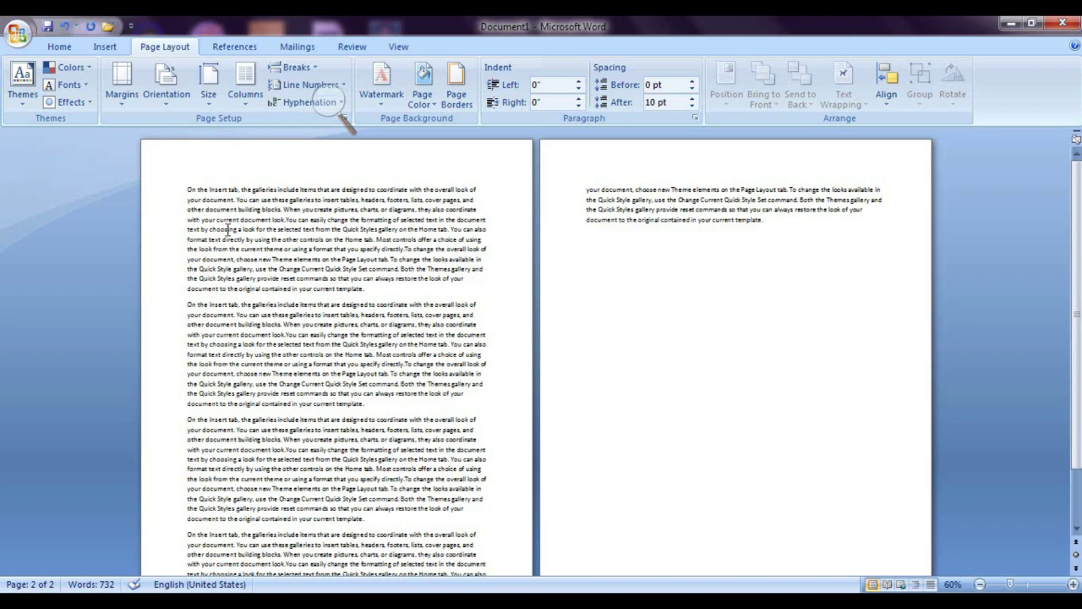
Step: Insert a page break before the third paragraph and another one after the last paragraph
{"action": "scroll", "coordinate": [227, 229], "scroll_direction": "up", "scroll_amount": 5, "text": "ctrl"}
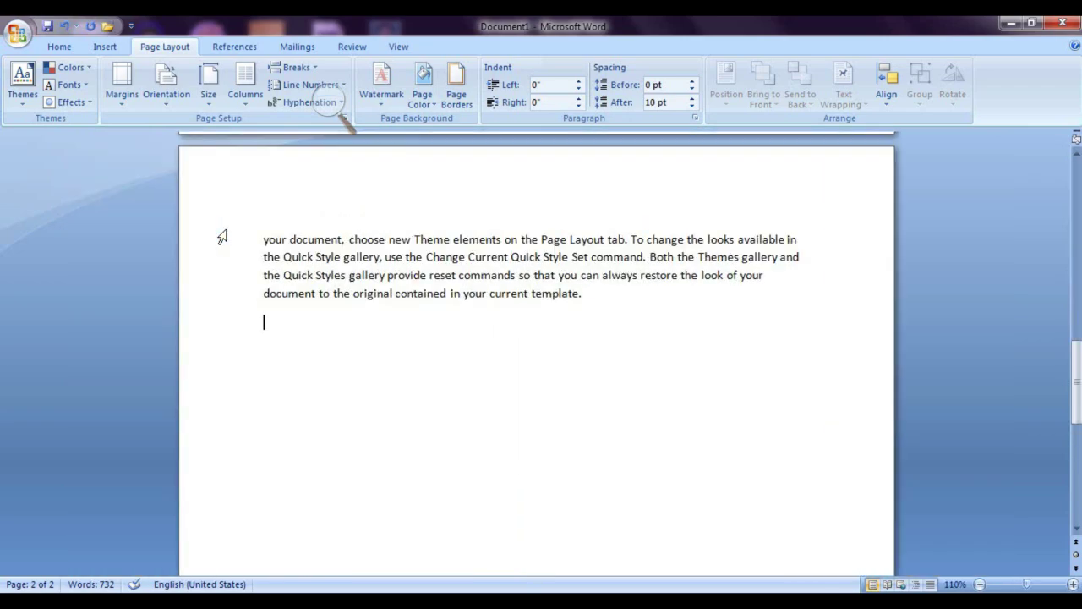
{"action": "scroll", "coordinate": [229, 228], "scroll_direction": "up", "scroll_amount": 10}
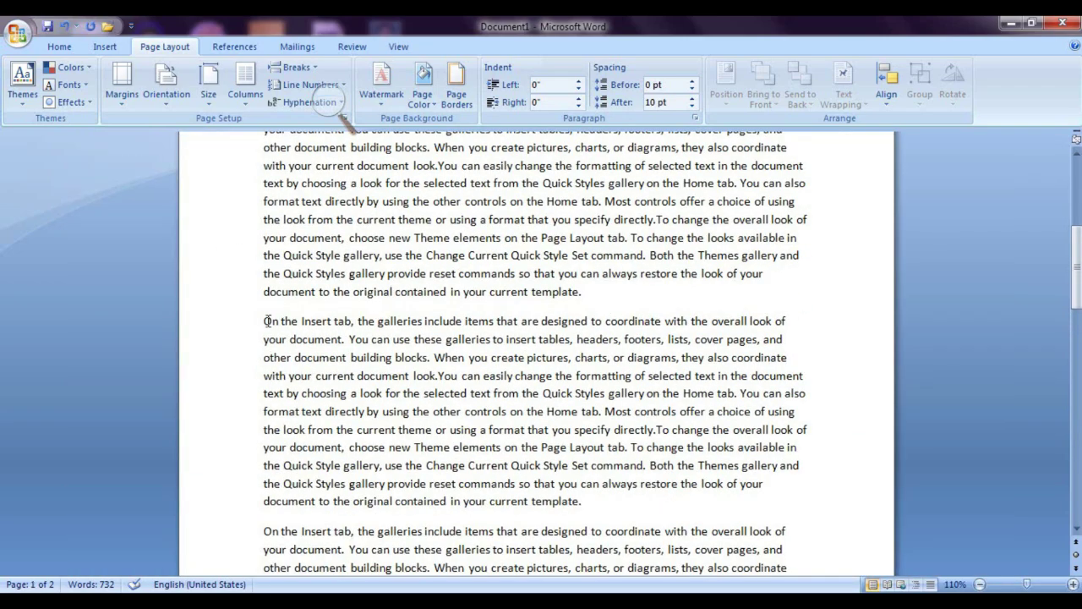
{"action": "key", "text": "ctrl+Return"}
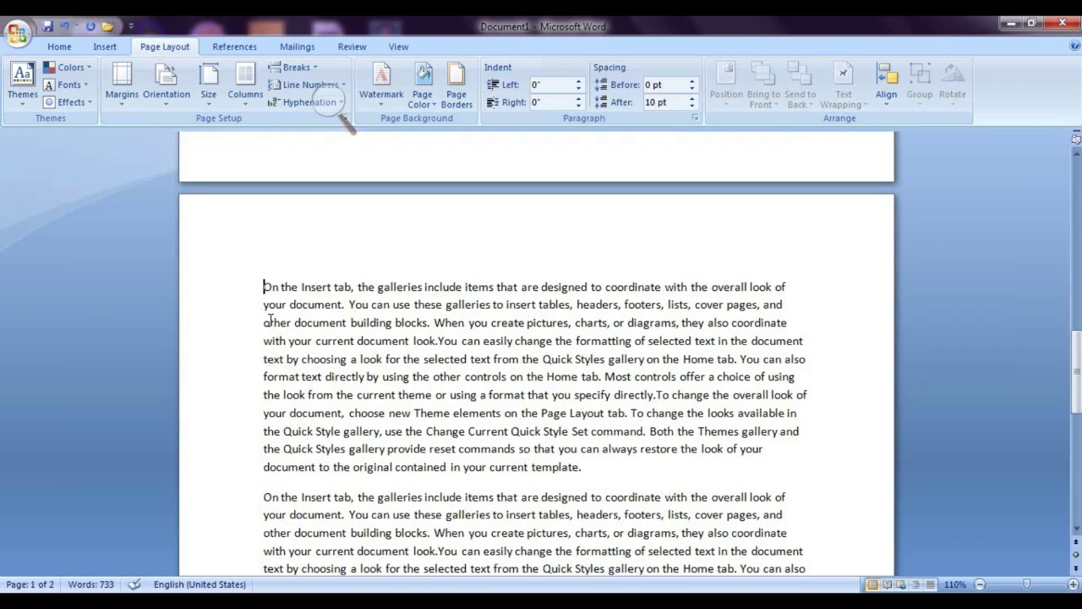
{"action": "scroll", "coordinate": [265, 324], "scroll_direction": "down", "scroll_amount": 2, "text": "ctrl"}
{"action": "scroll", "coordinate": [265, 327], "scroll_direction": "down", "scroll_amount": 3, "text": "ctrl"}
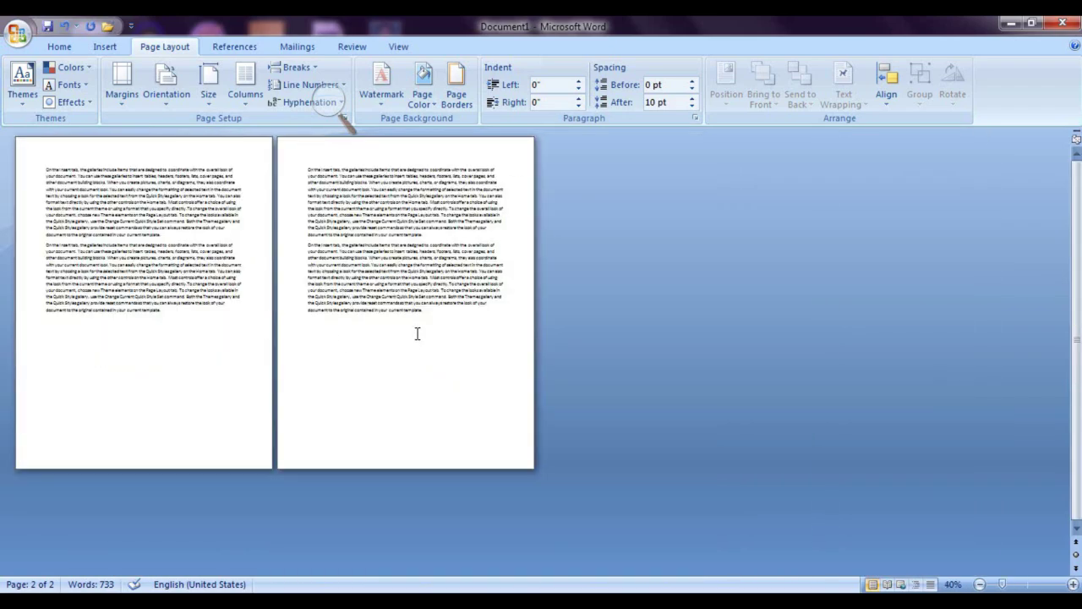
{"action": "key", "text": "ctrl+Return"}
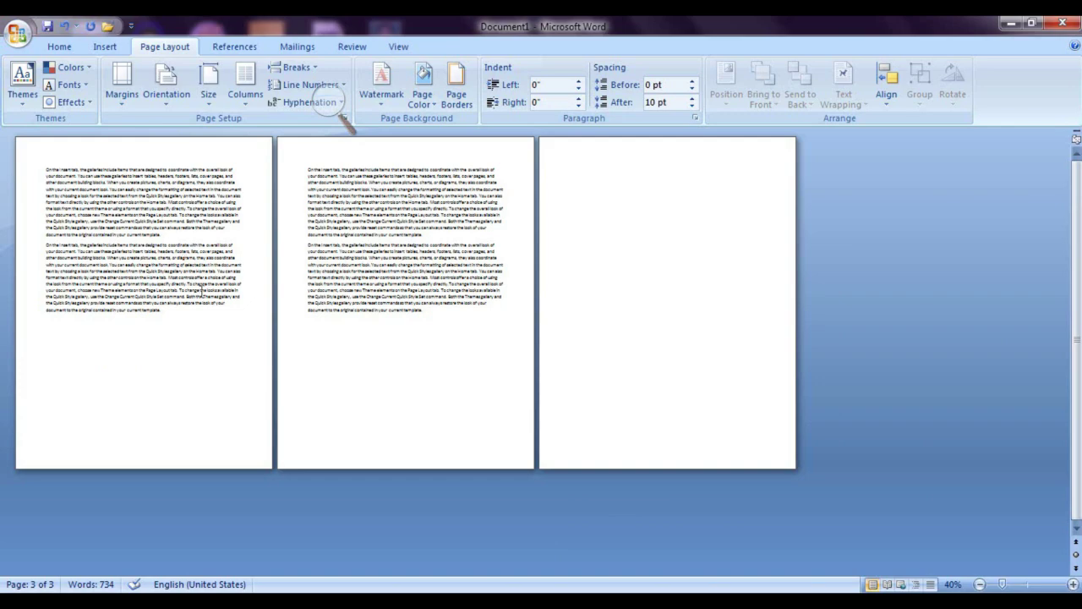
Step: Apply Landscape orientation to all three pages and restore Portrait
{"action": "left_click", "coordinate": [168, 86]}
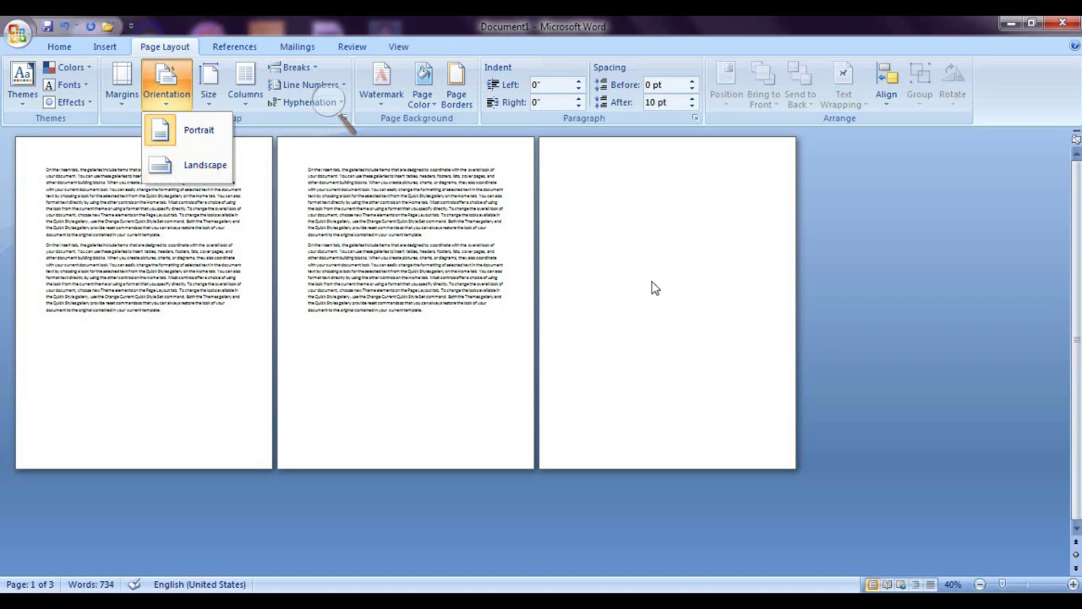
{"action": "left_click", "coordinate": [172, 161]}
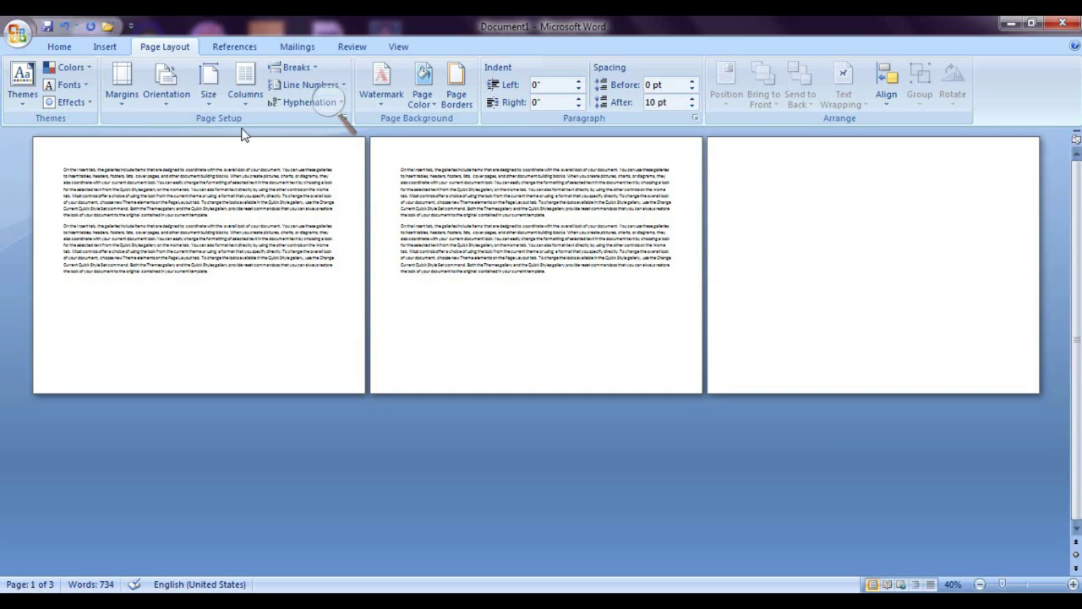
{"action": "left_click", "coordinate": [167, 89]}
{"action": "left_click", "coordinate": [181, 128]}
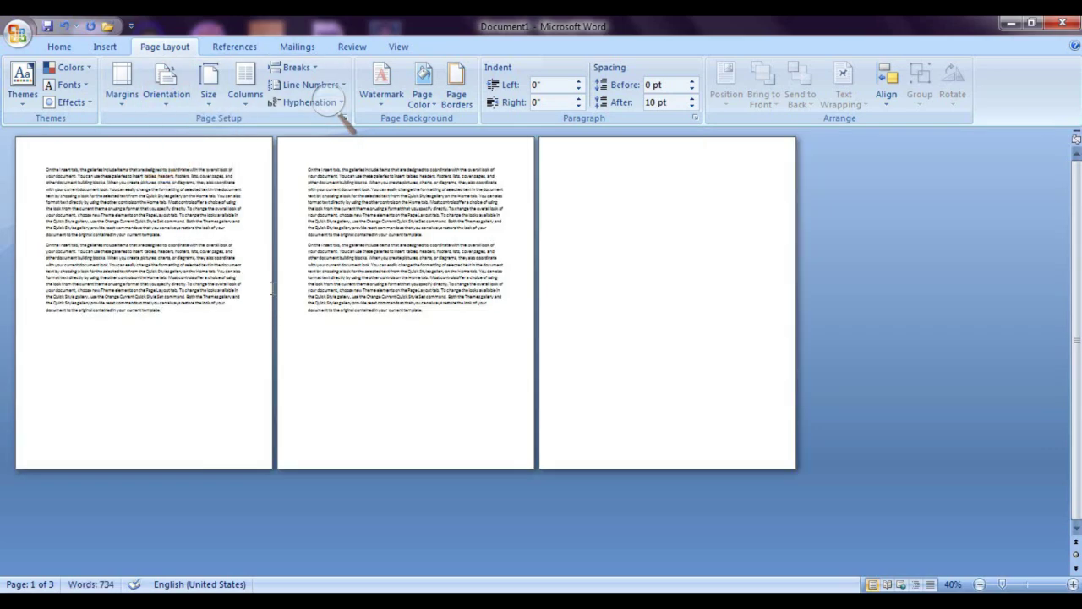
Step: Select both paragraphs on the first page and open the custom margin settings
{"action": "left_click_drag", "start_coordinate": [185, 309], "coordinate": [33, 165]}
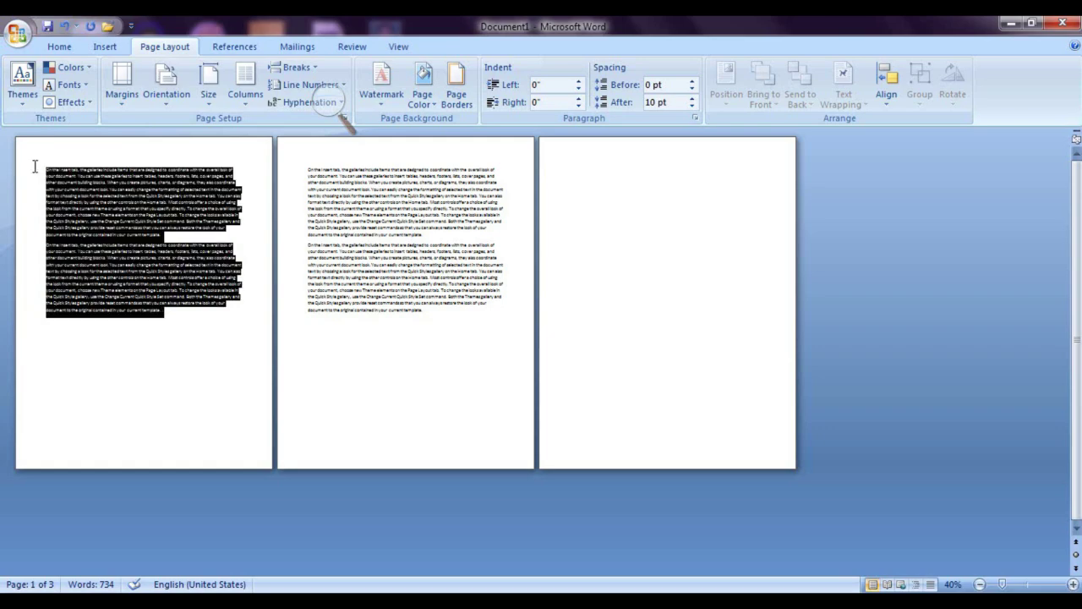
{"action": "left_click", "coordinate": [120, 91]}
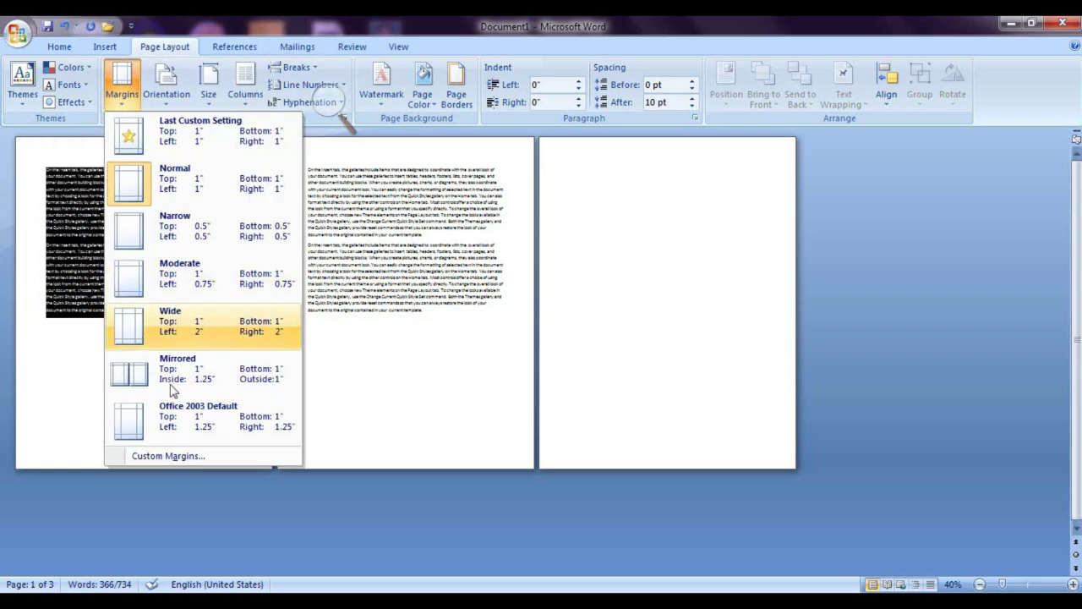
{"action": "left_click", "coordinate": [191, 455]}
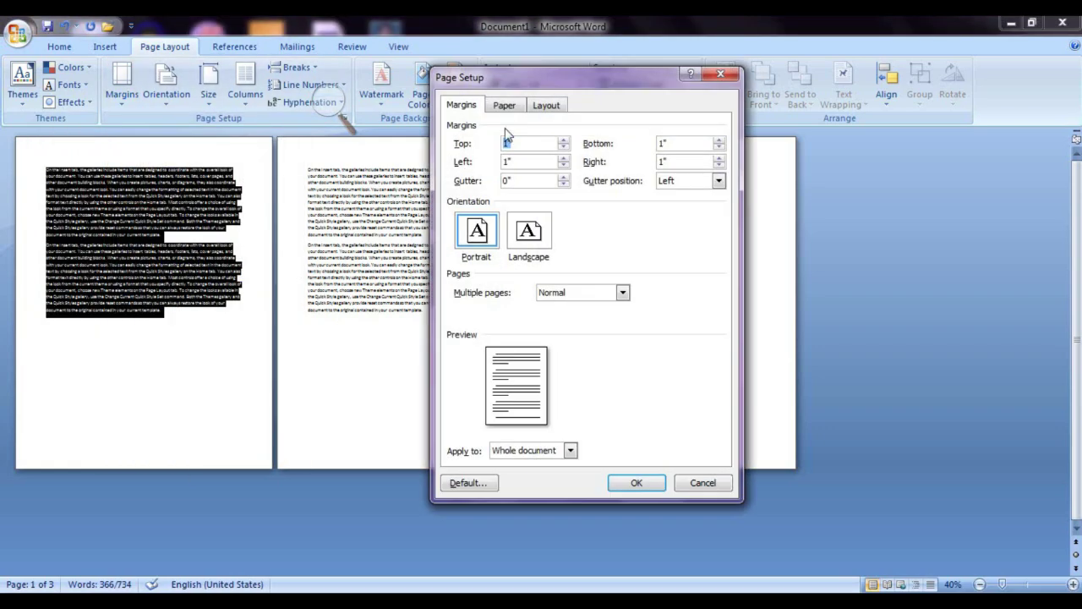
{"action": "left_click_drag", "start_coordinate": [584, 84], "coordinate": [653, 84]}
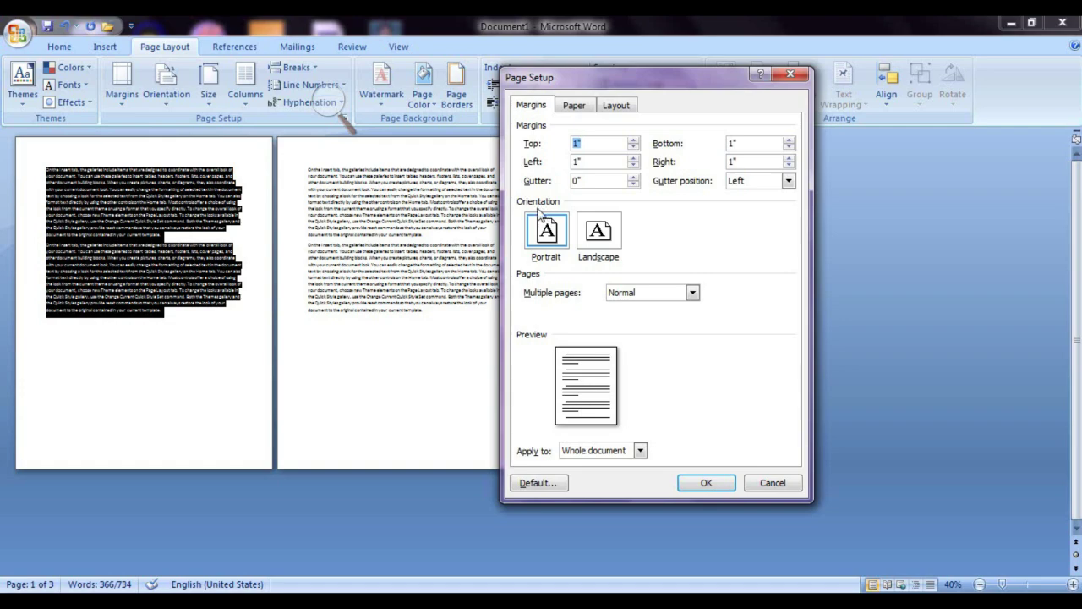
Step: Set the orientation to Landscape for the selected text only and apply the page setup
{"action": "left_click", "coordinate": [608, 237]}
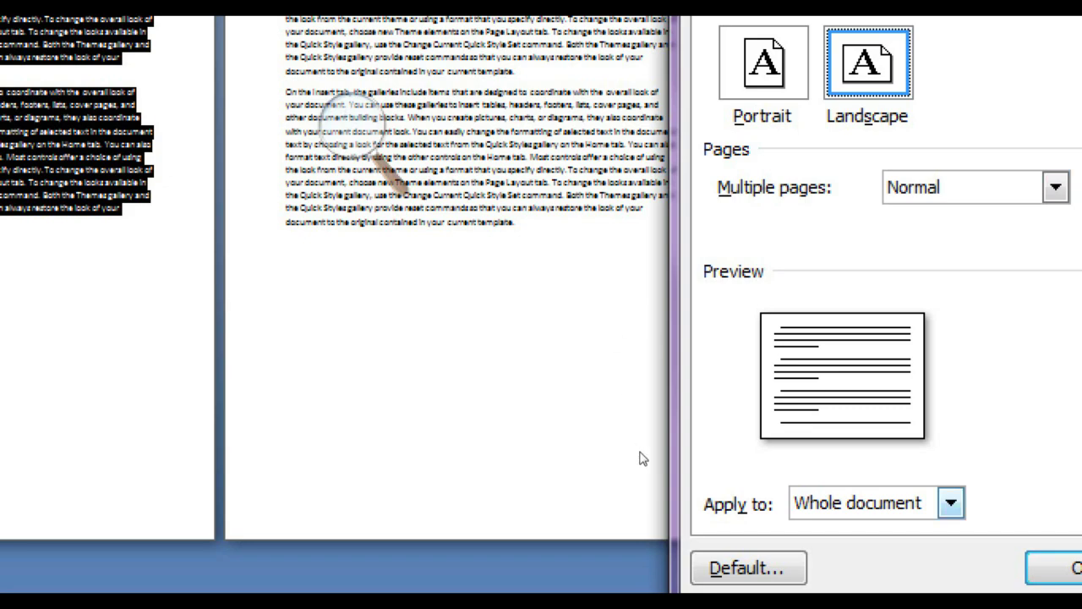
{"action": "key", "text": "alt+Down"}
{"action": "key", "text": "Down"}
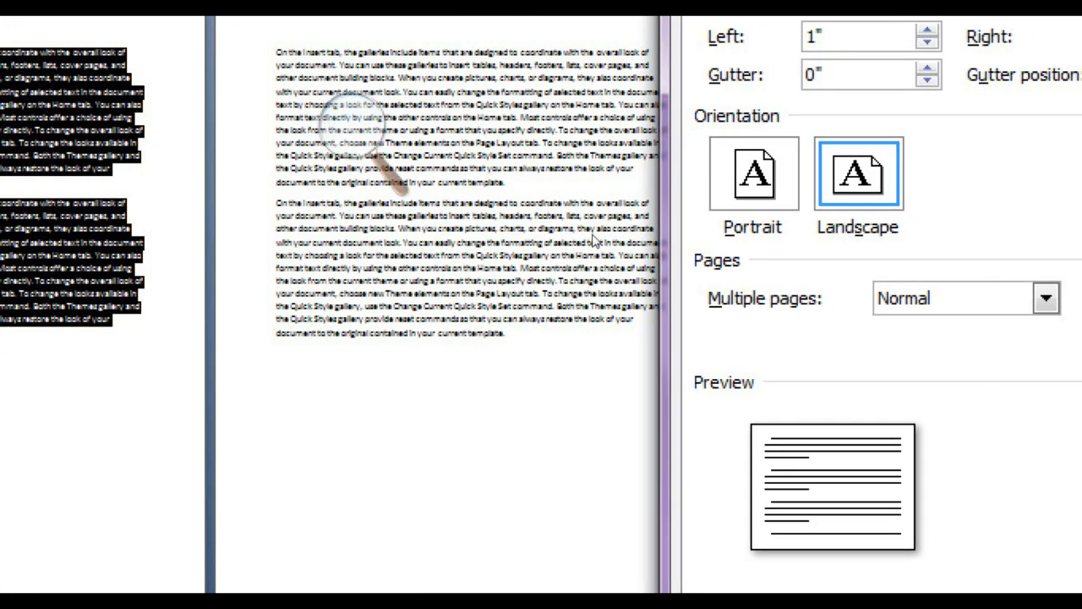
{"action": "key", "text": "Down"}
{"action": "key", "text": "Return"}
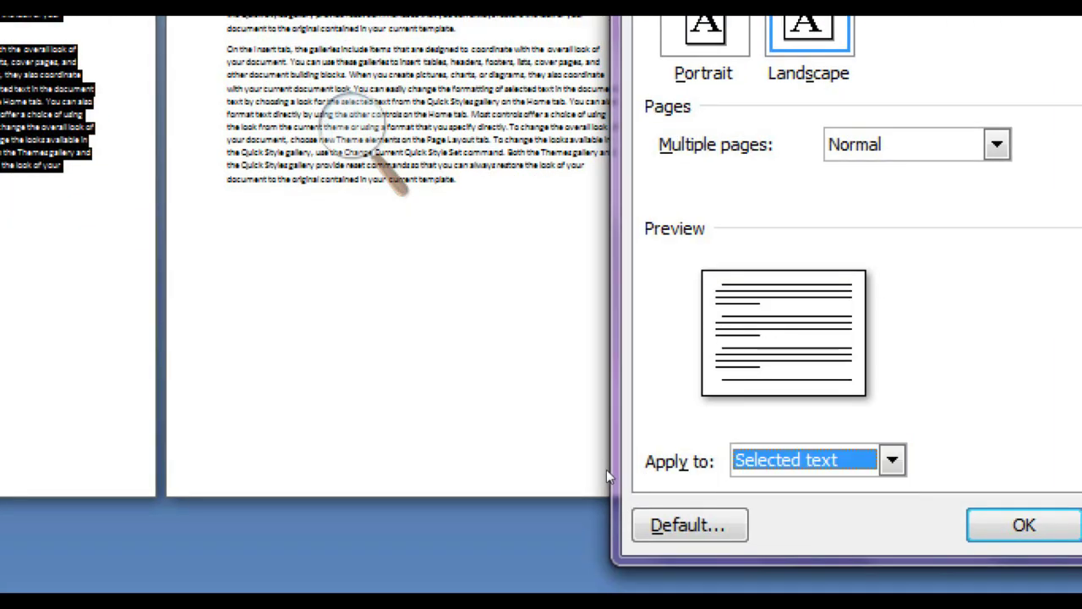
{"action": "key", "text": "alt+Down"}
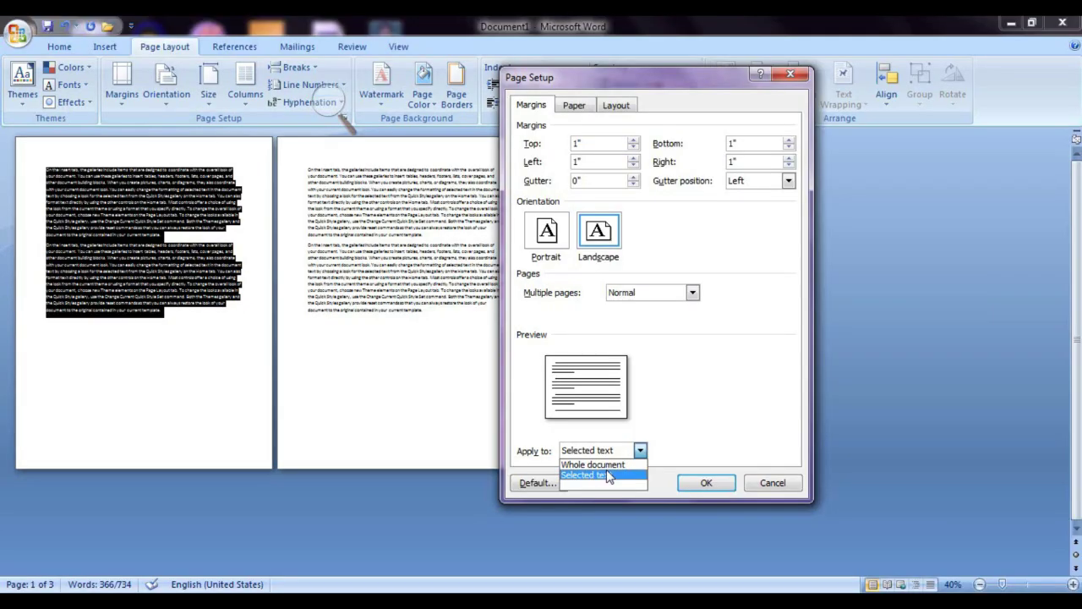
{"action": "left_click", "coordinate": [825, 502]}
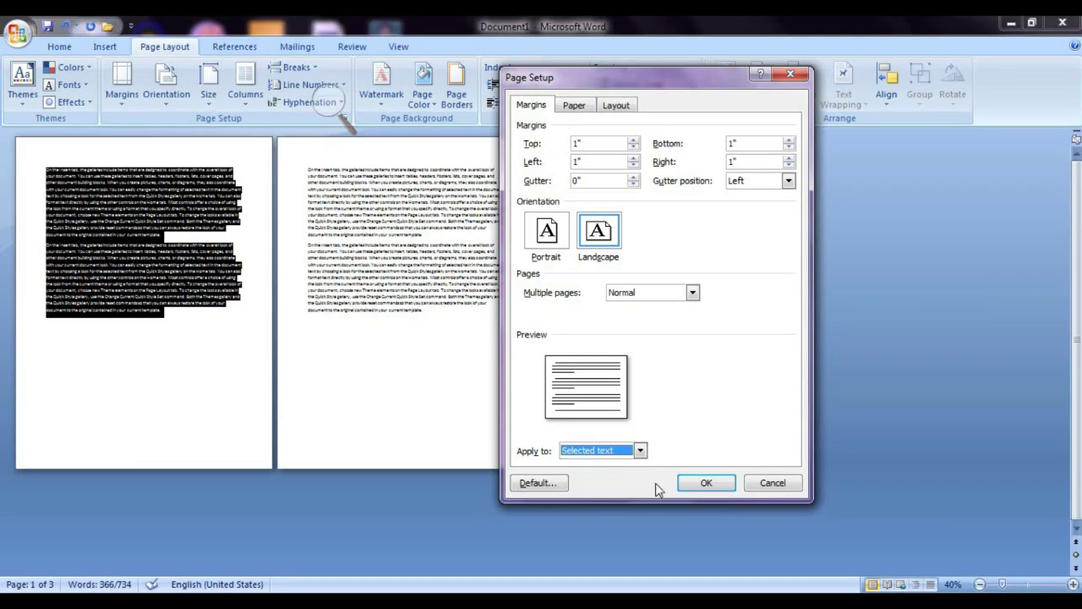
{"action": "left_click", "coordinate": [707, 484]}
{"action": "left_click", "coordinate": [570, 415]}
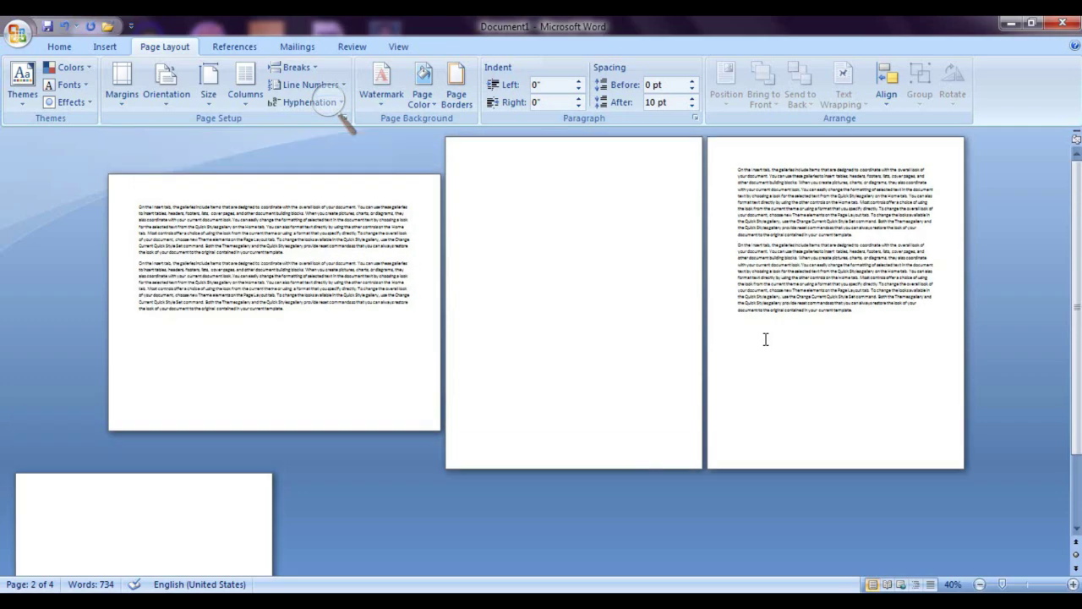
Step: Undo the Landscape change on the first page's text and choose Portrait as the page orientation
{"action": "key", "text": "ctrl+z"}
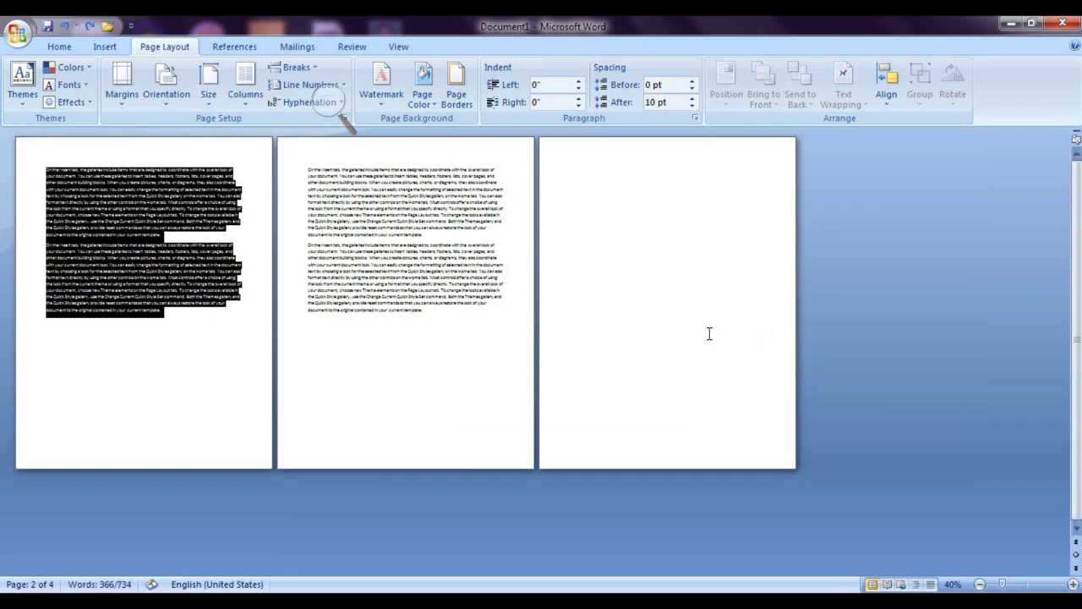
{"action": "key", "text": "ctrl+z"}
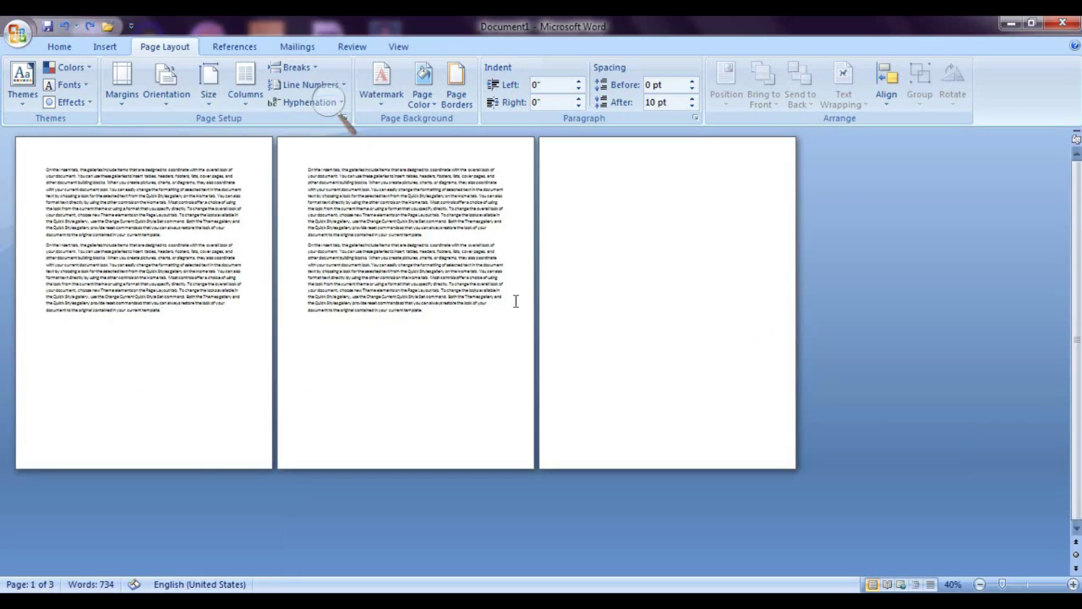
{"action": "scroll", "coordinate": [205, 224], "scroll_direction": "up", "scroll_amount": 6}
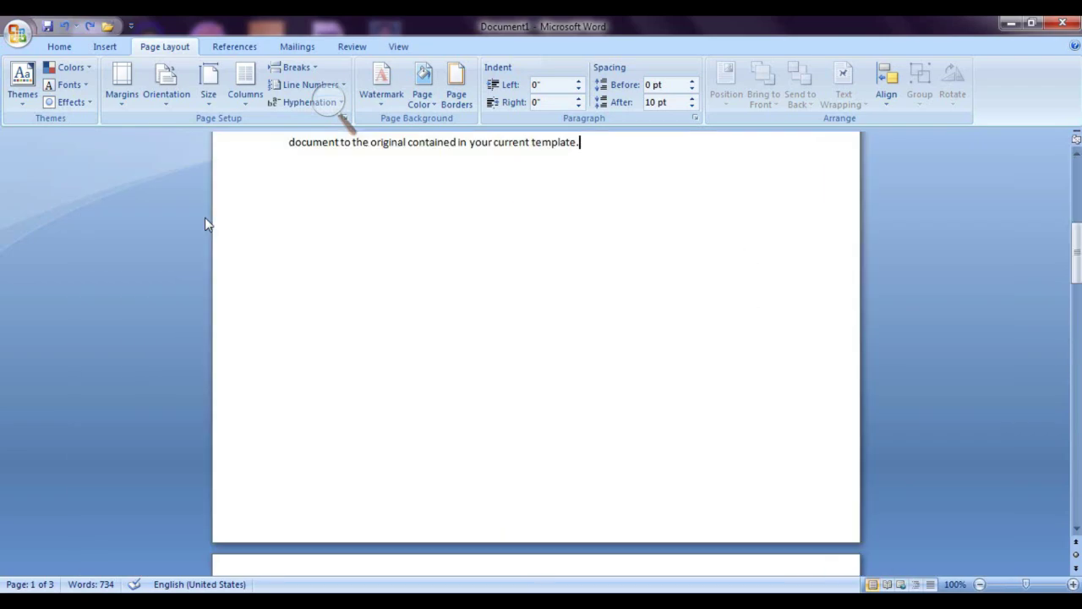
{"action": "scroll", "coordinate": [568, 362], "scroll_direction": "up", "scroll_amount": 12}
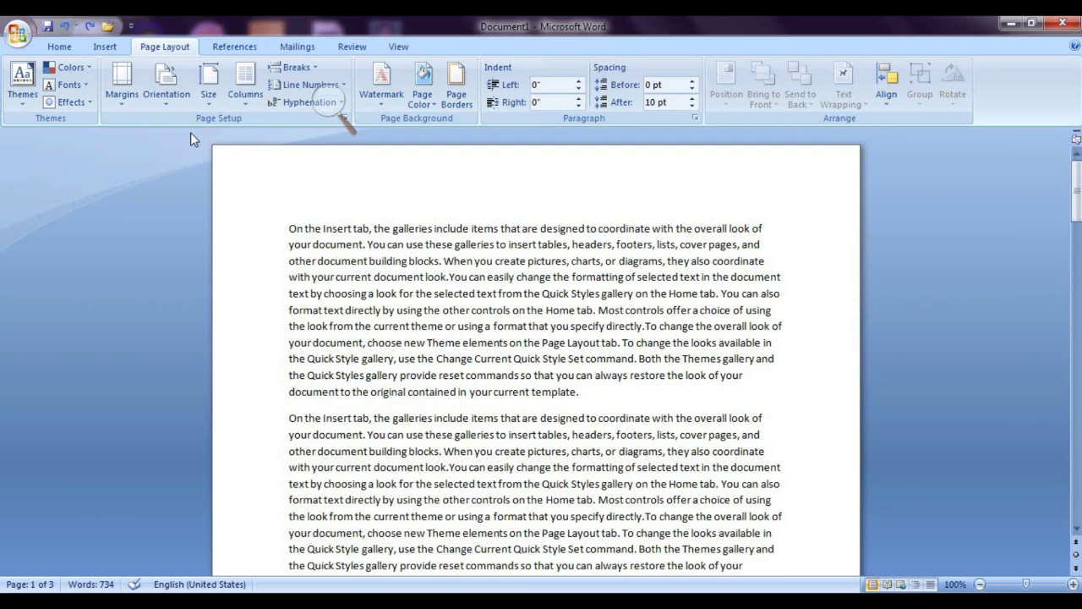
{"action": "left_click", "coordinate": [166, 82]}
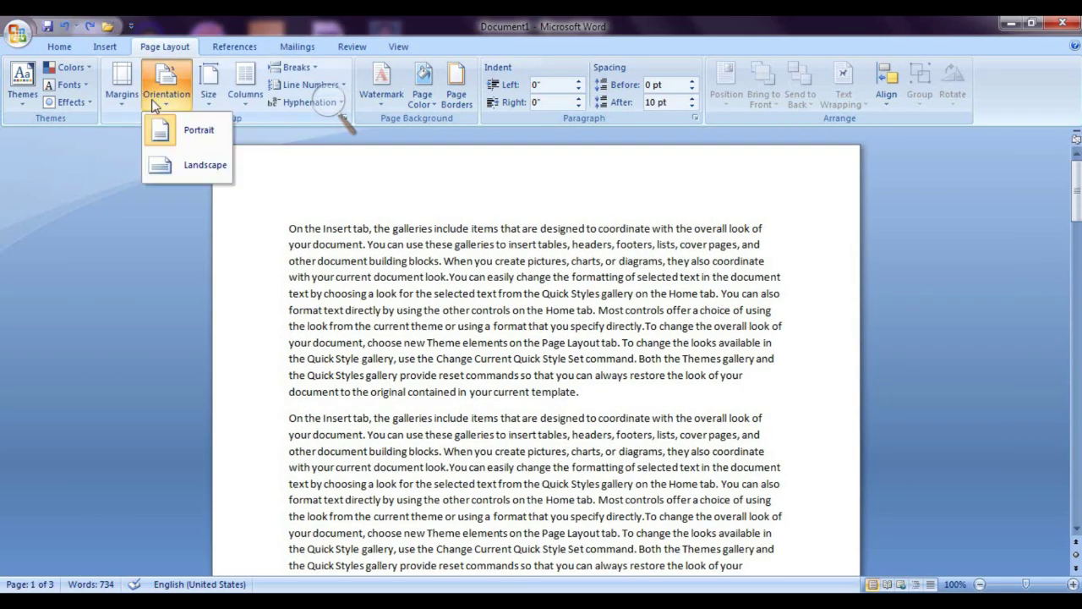
{"action": "left_click", "coordinate": [194, 127]}
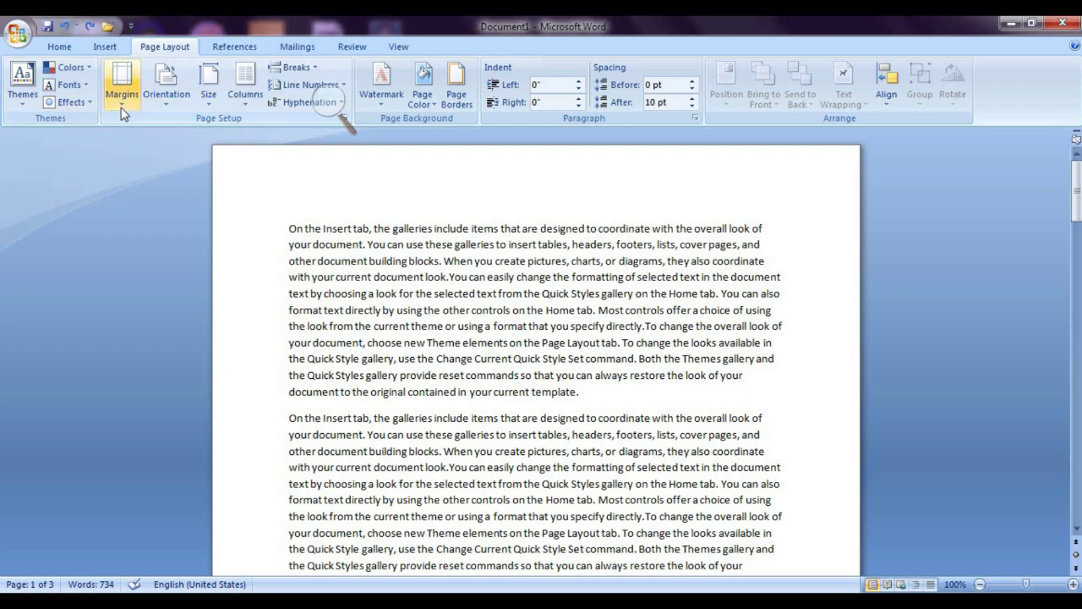
{"action": "scroll", "coordinate": [727, 313], "scroll_direction": "down", "scroll_amount": 8}
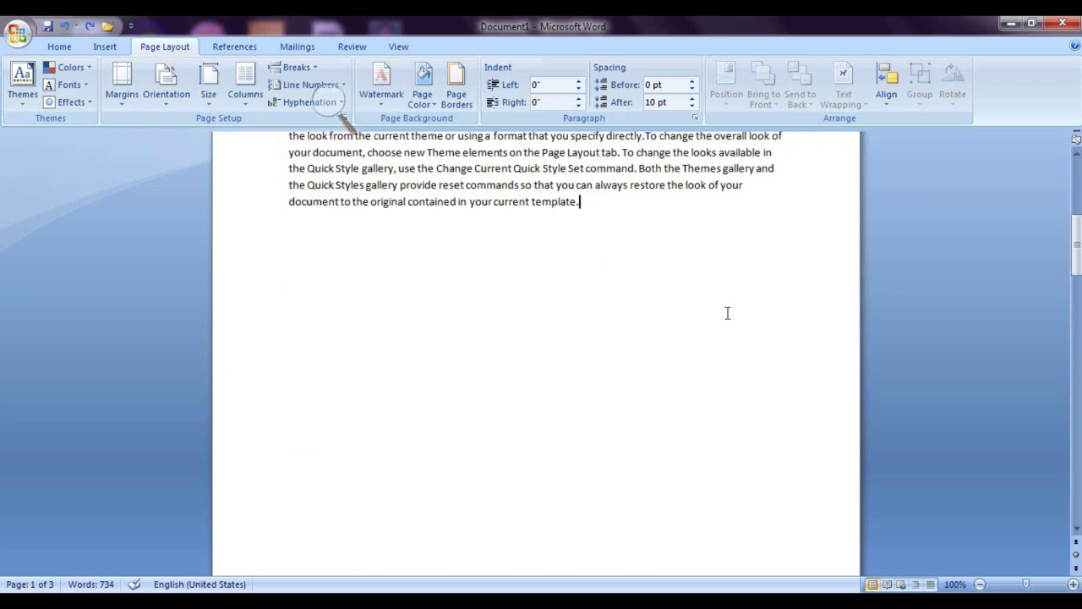
{"action": "scroll", "coordinate": [626, 315], "scroll_direction": "down", "scroll_amount": 4}
{"action": "scroll", "coordinate": [671, 324], "scroll_direction": "up", "scroll_amount": 11}
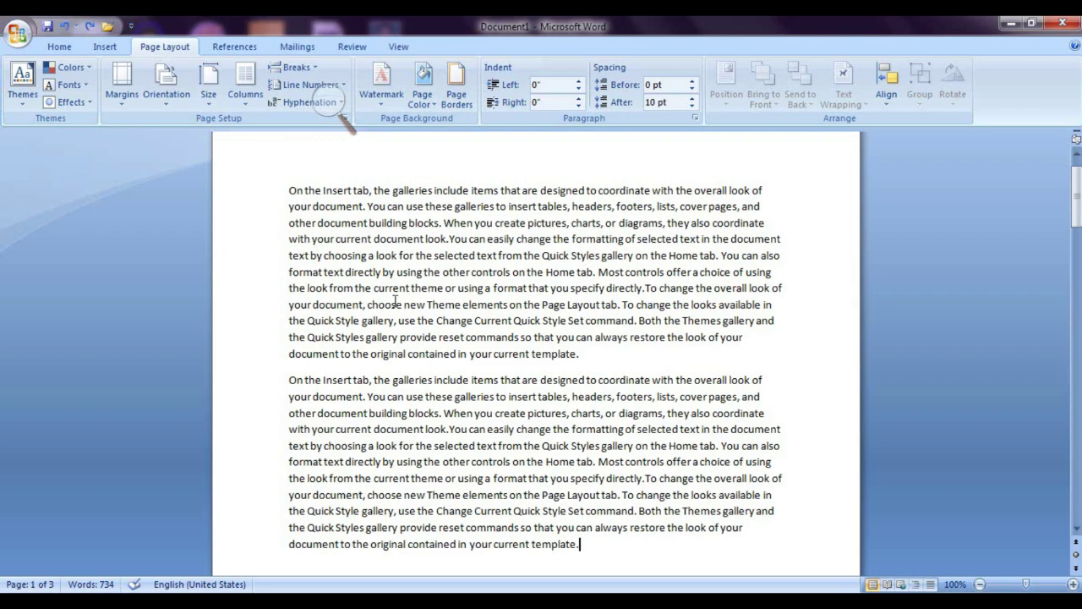
{"action": "scroll", "coordinate": [253, 203], "scroll_direction": "up", "scroll_amount": 1}
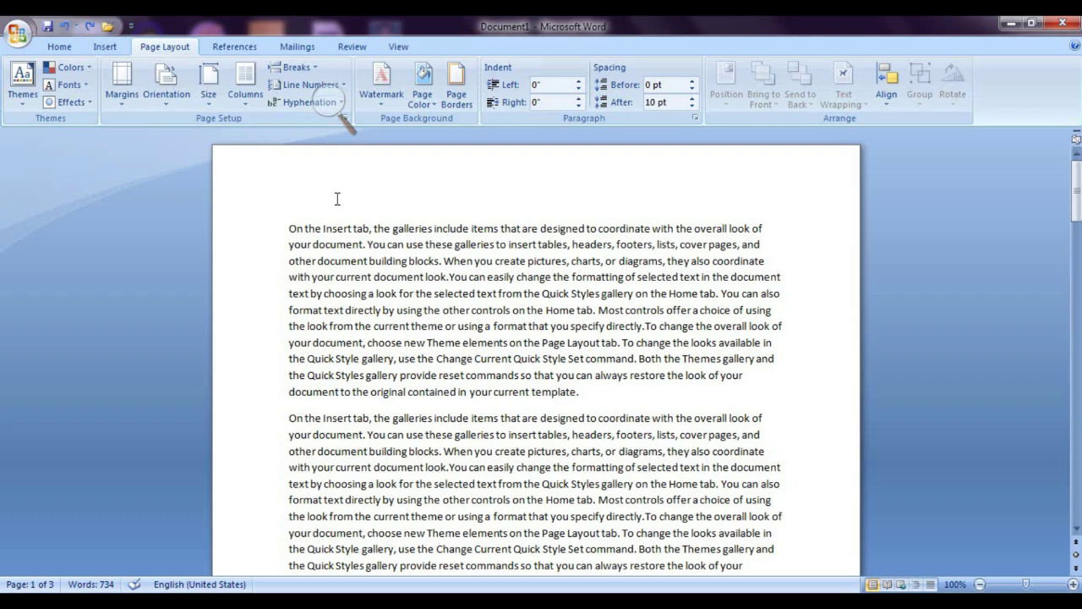
Step: Browse the list of available paper sizes and close it without choosing one
{"action": "left_click", "coordinate": [203, 108]}
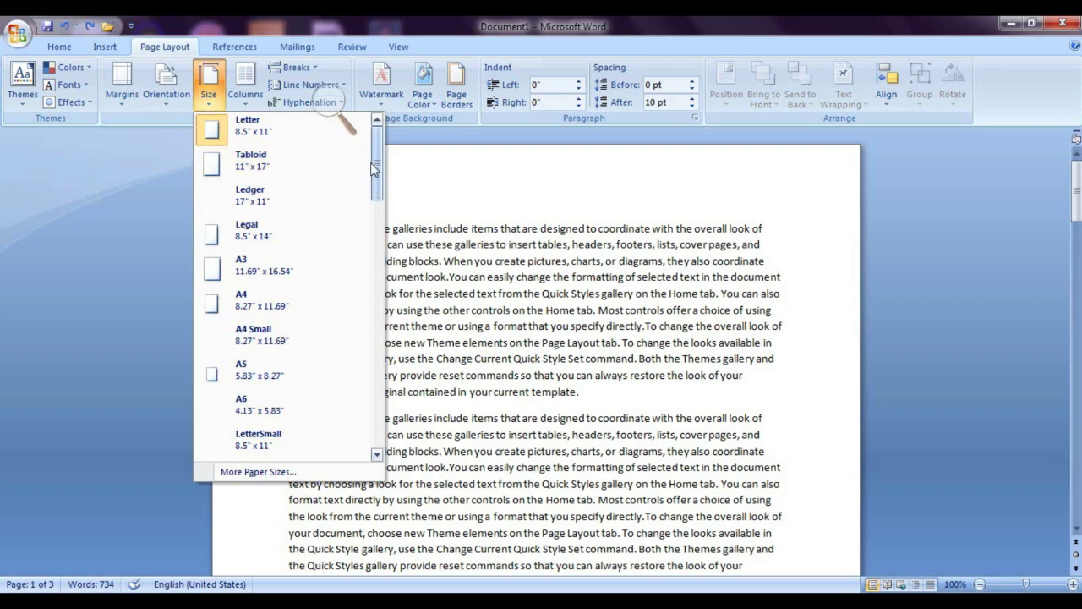
{"action": "left_click_drag", "start_coordinate": [378, 159], "coordinate": [403, 144]}
{"action": "left_click", "coordinate": [759, 411]}
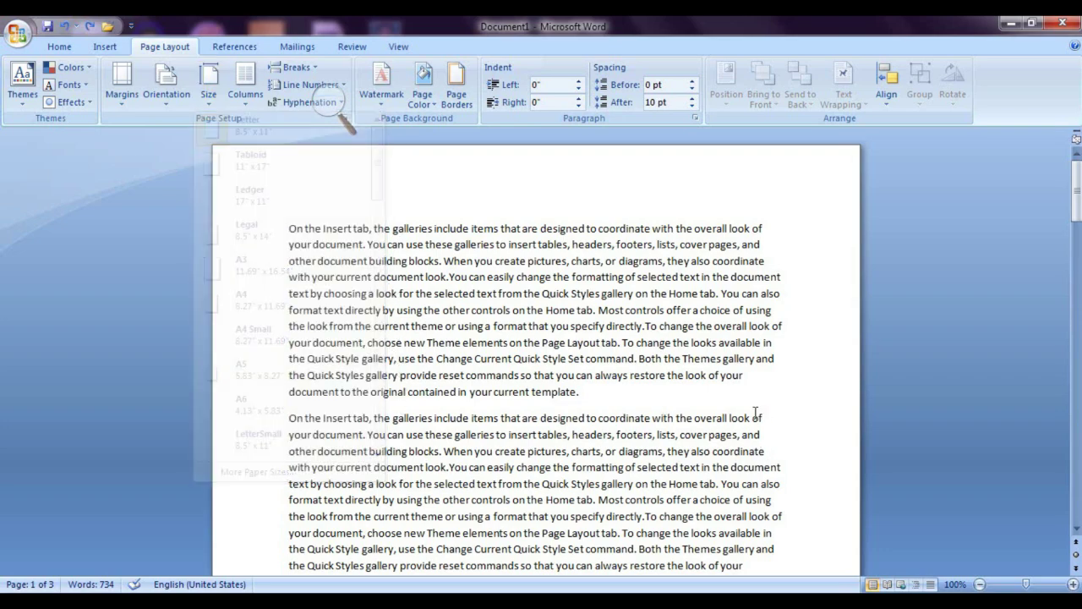
Step: Undo the page breaks separating the paragraphs so the text runs on continuously from the first page
{"action": "scroll", "coordinate": [741, 396], "scroll_direction": "down", "scroll_amount": 5}
{"action": "scroll", "coordinate": [741, 396], "scroll_direction": "down", "scroll_amount": 5}
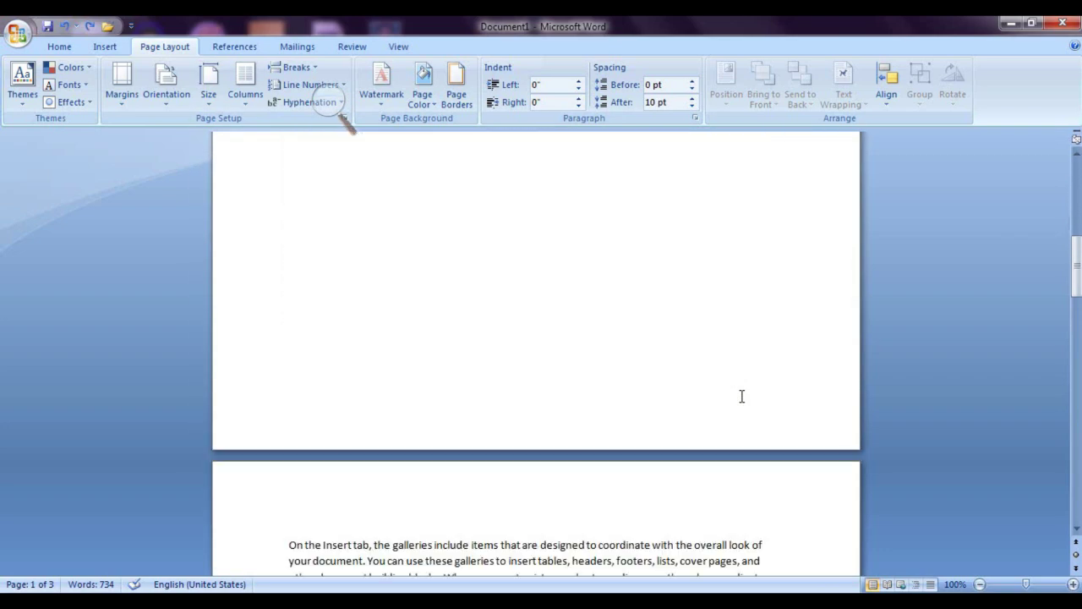
{"action": "key", "text": "ctrl+z"}
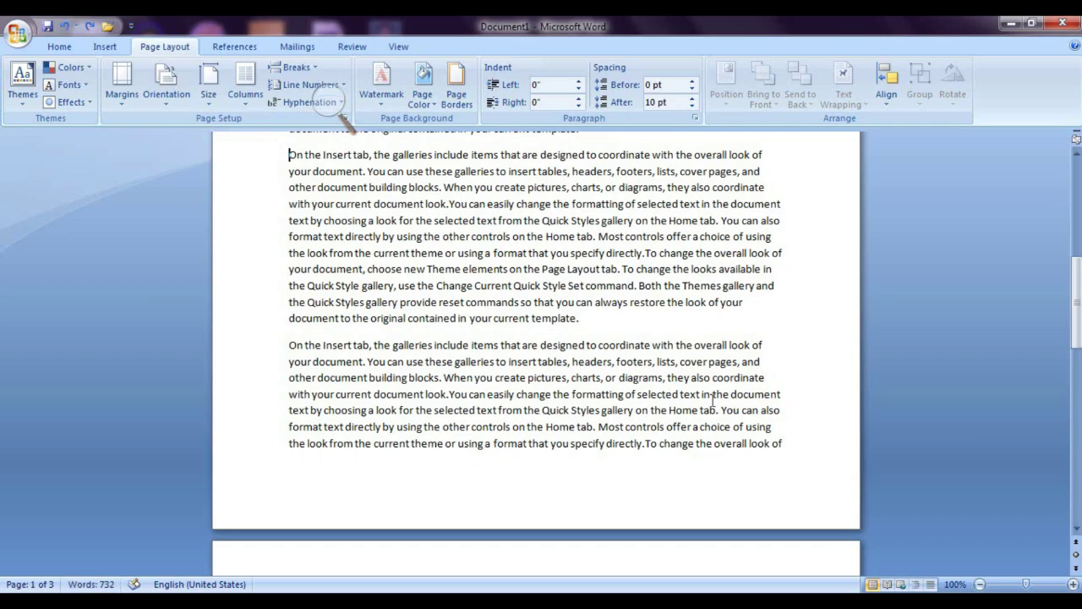
{"action": "scroll", "coordinate": [684, 365], "scroll_direction": "up", "scroll_amount": 10}
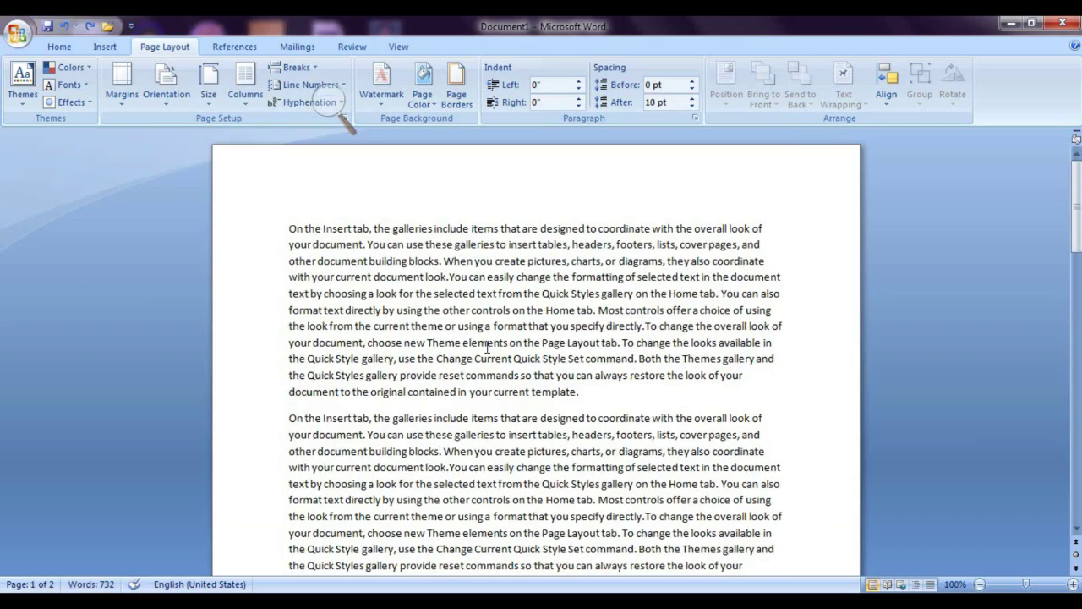
{"action": "scroll", "coordinate": [450, 309], "scroll_direction": "down", "scroll_amount": 5}
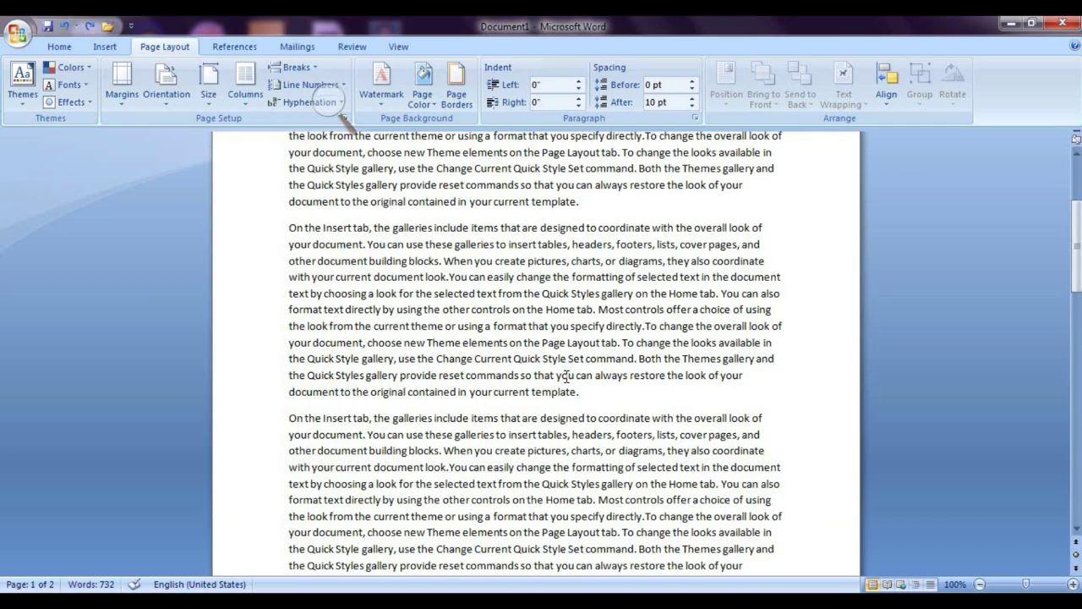
Step: Delete the text that spills onto the second page and remove the leftover blank page
{"action": "left_click", "coordinate": [208, 91]}
{"action": "left_click", "coordinate": [764, 344]}
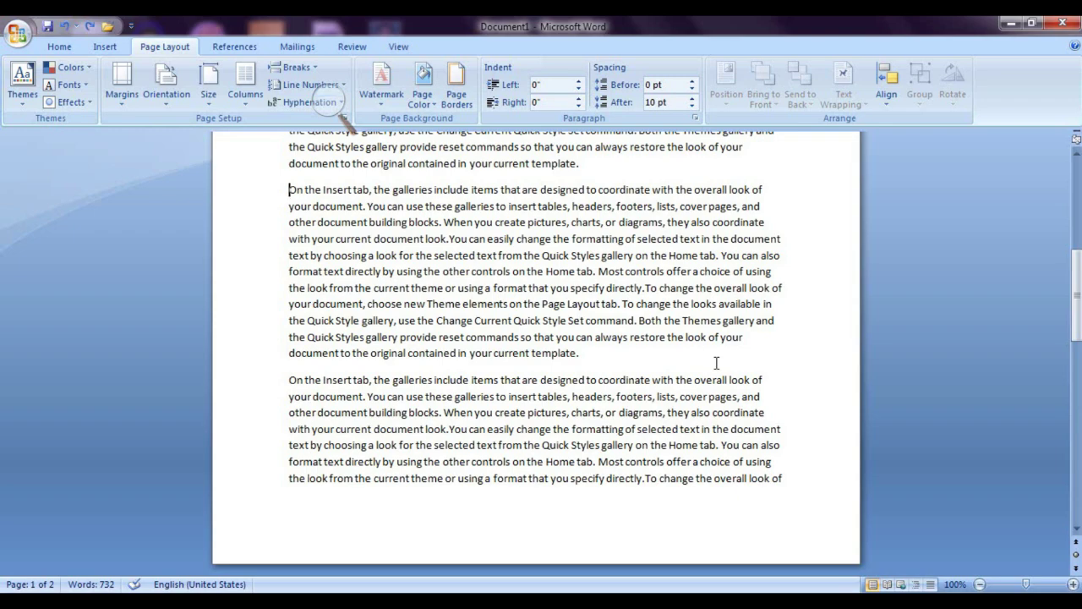
{"action": "key", "text": "ctrl+Return"}
{"action": "scroll", "coordinate": [715, 363], "scroll_direction": "down", "scroll_amount": 4}
{"action": "left_click_drag", "start_coordinate": [627, 357], "coordinate": [280, 246]}
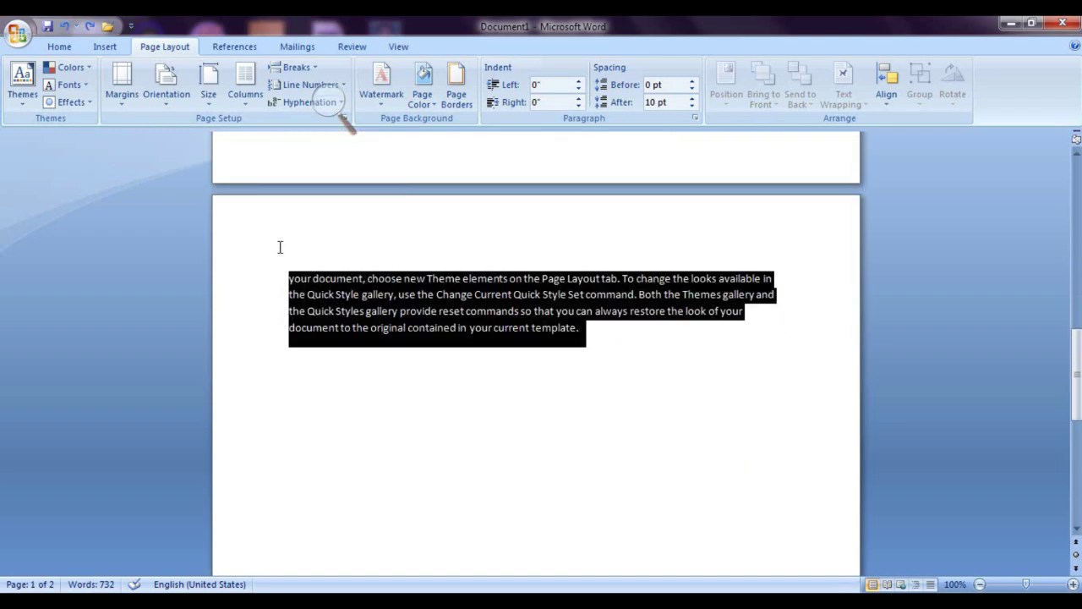
{"action": "key", "text": "Delete"}
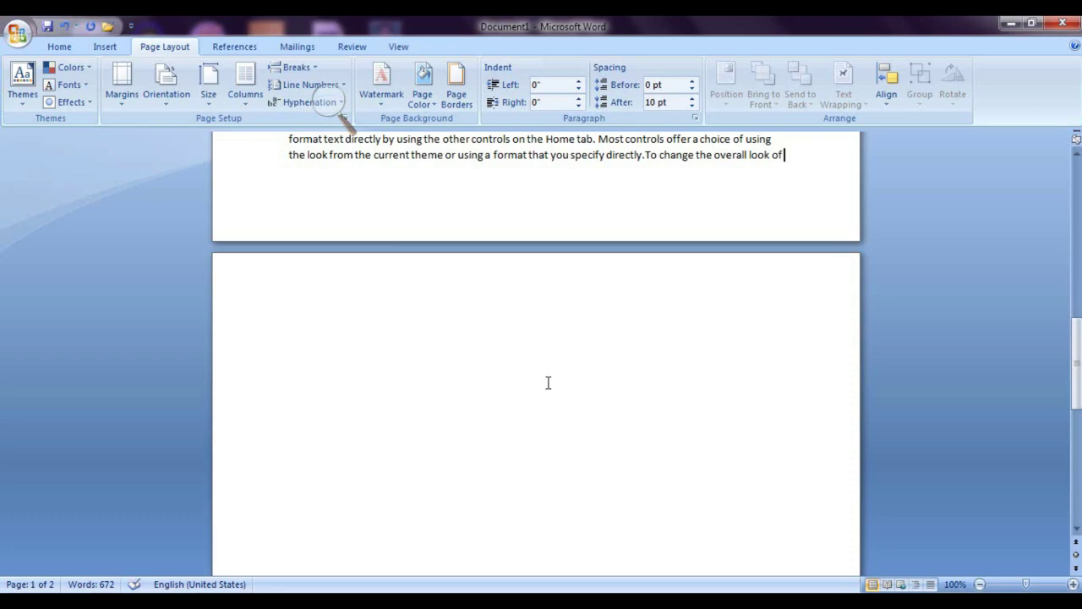
{"action": "key", "text": "BackSpace"}
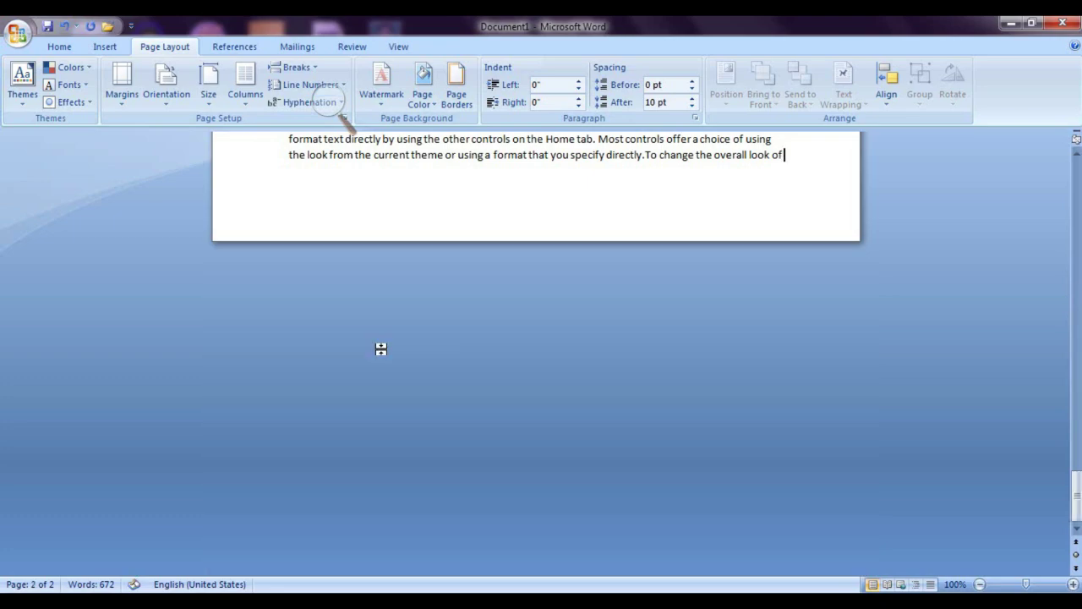
Step: Set the document's paper size to A3 (11.69 x 16.54 inches) and review the resulting page
{"action": "scroll", "coordinate": [621, 363], "scroll_direction": "up", "scroll_amount": 15}
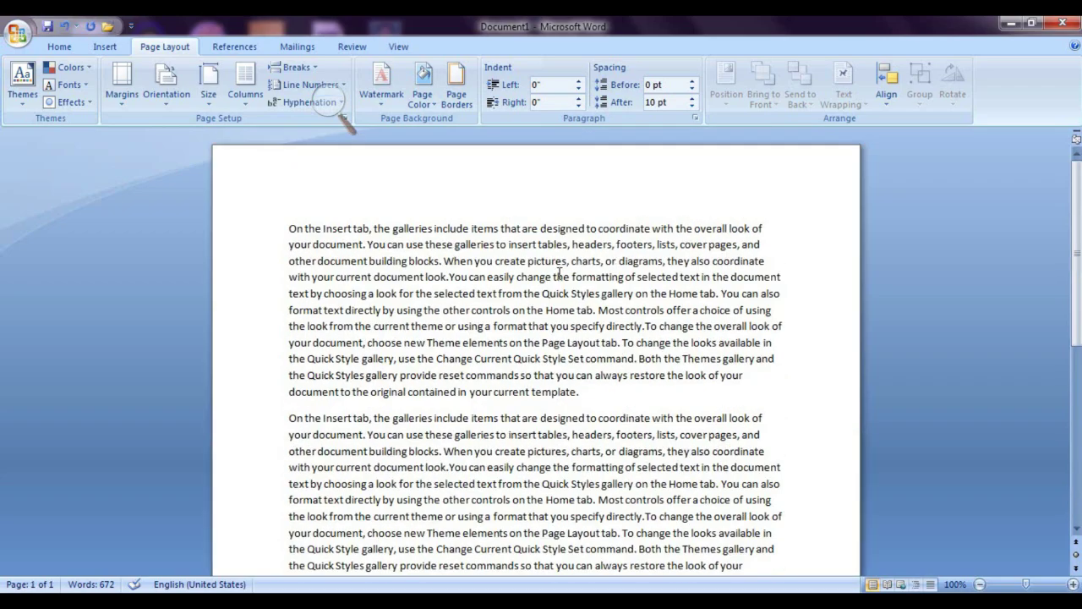
{"action": "scroll", "coordinate": [558, 271], "scroll_direction": "down", "scroll_amount": 4}
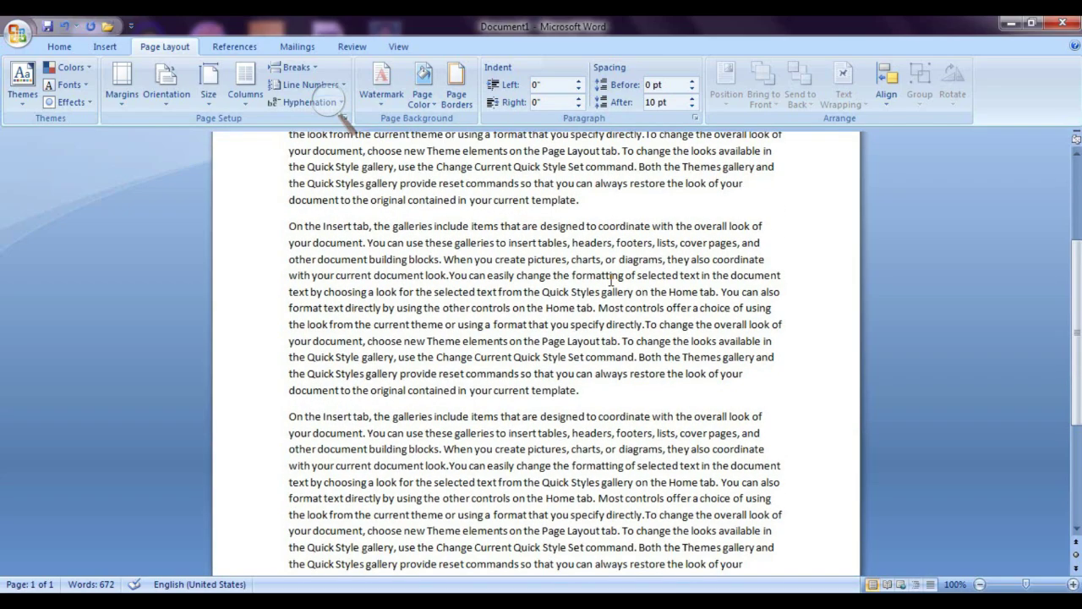
{"action": "scroll", "coordinate": [610, 279], "scroll_direction": "up", "scroll_amount": 4}
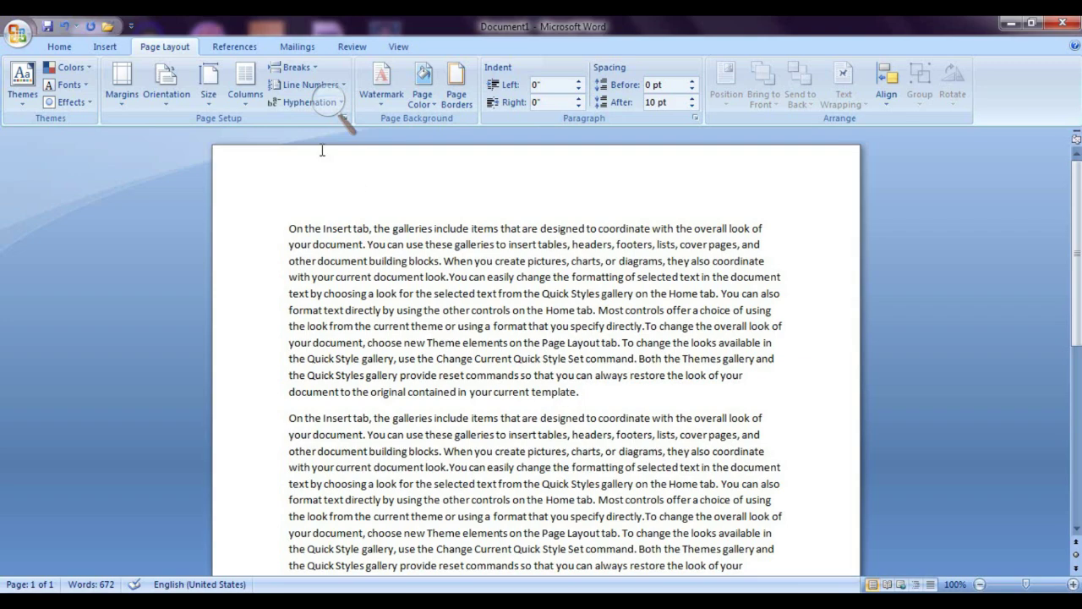
{"action": "left_click", "coordinate": [208, 95]}
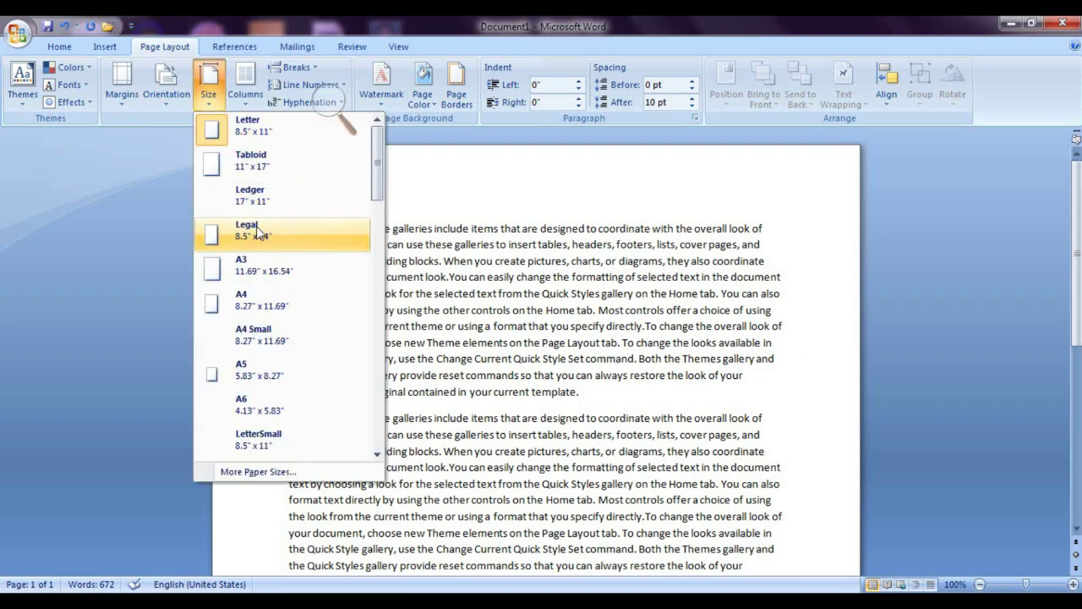
{"action": "left_click", "coordinate": [271, 272]}
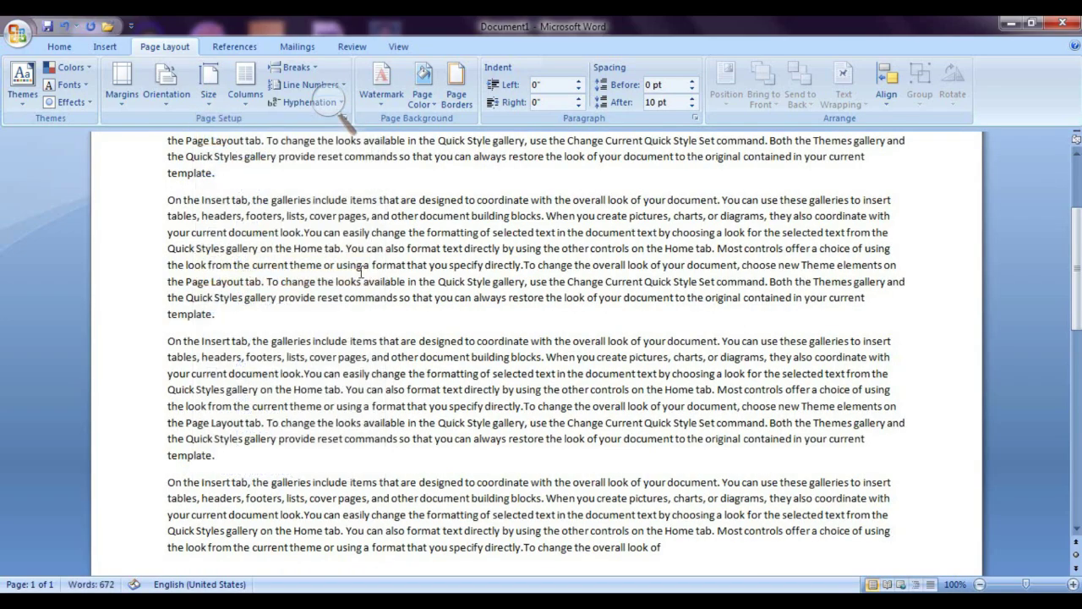
{"action": "scroll", "coordinate": [659, 320], "scroll_direction": "down", "scroll_amount": 4, "text": "ctrl"}
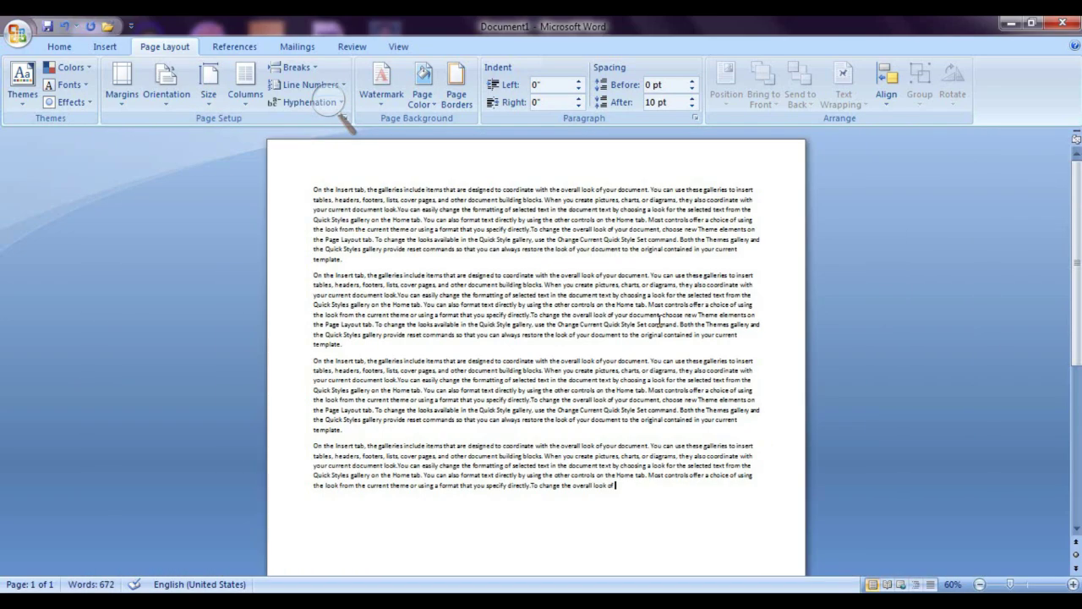
{"action": "scroll", "coordinate": [658, 320], "scroll_direction": "down", "scroll_amount": 5}
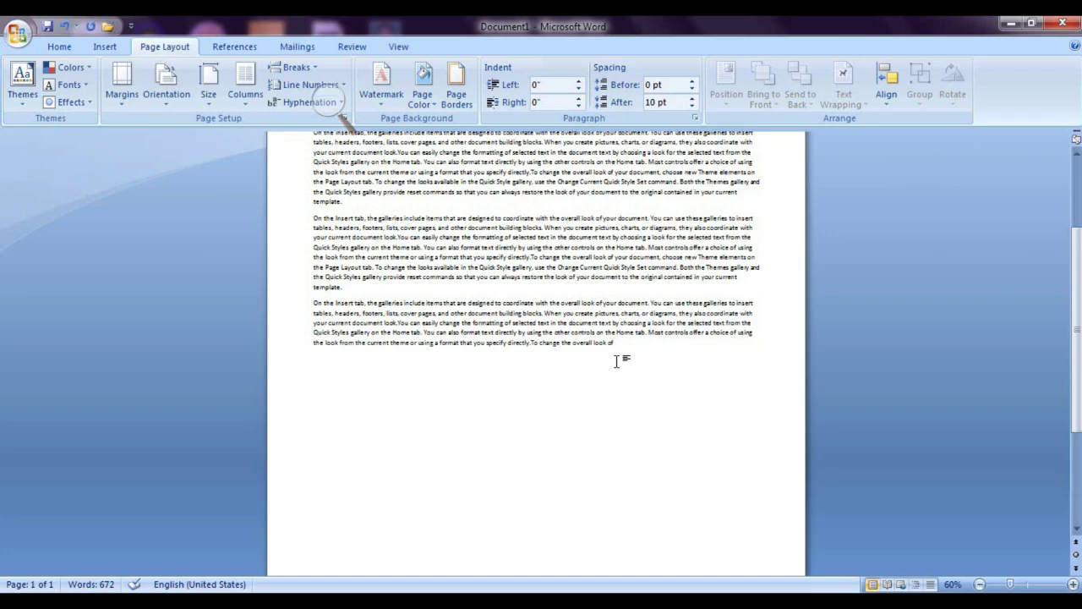
{"action": "scroll", "coordinate": [617, 362], "scroll_direction": "down", "scroll_amount": 6}
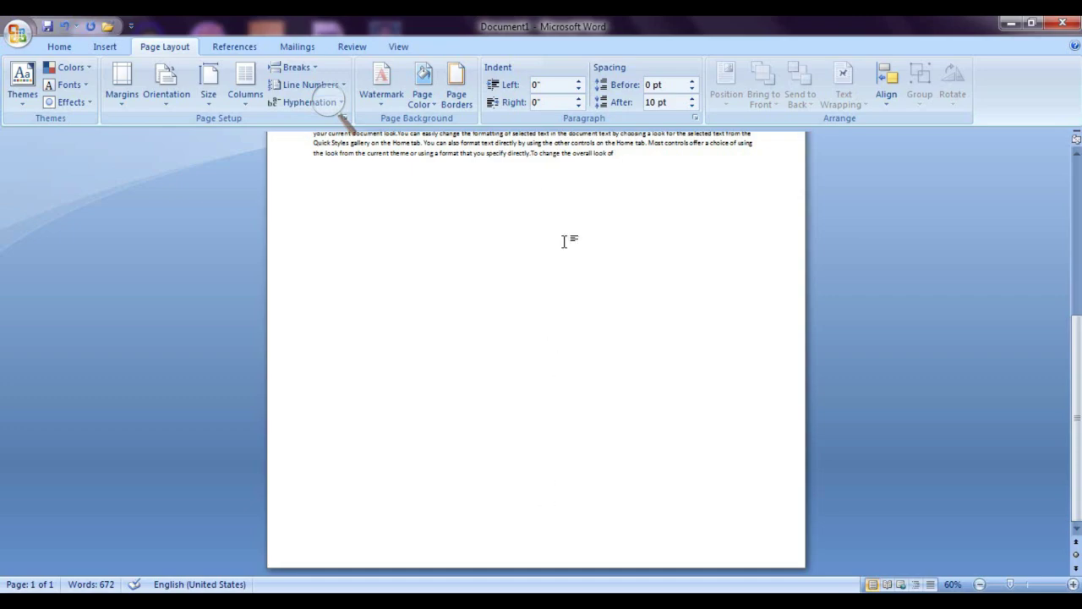
Step: Set the paper size to A4 (8.27 x 11.69 inches) and afterward to A6 (4.13 x 5.83 inches)
{"action": "left_click", "coordinate": [208, 92]}
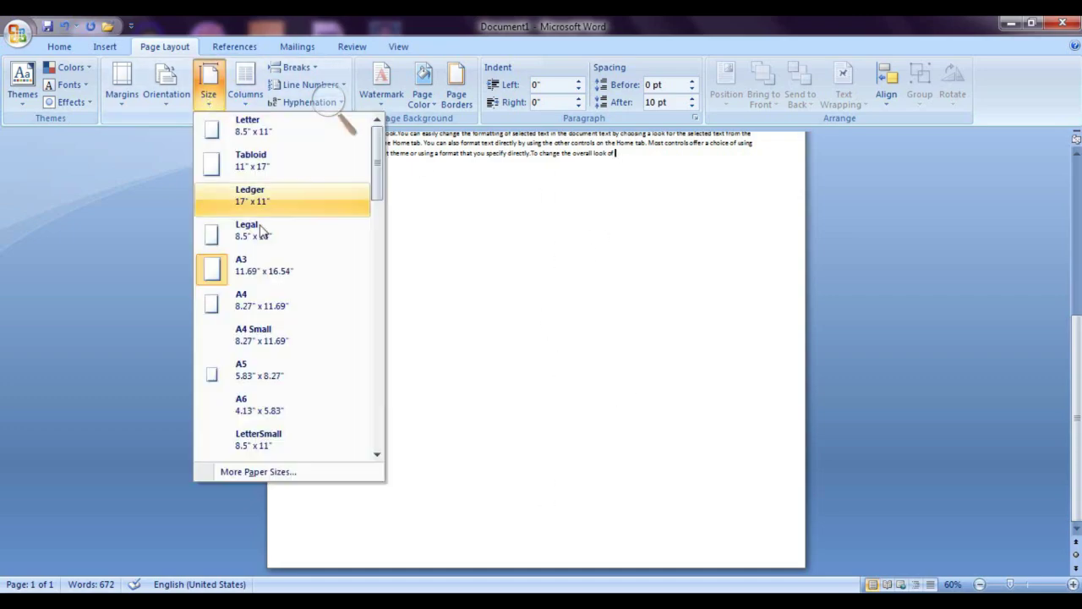
{"action": "left_click", "coordinate": [271, 311]}
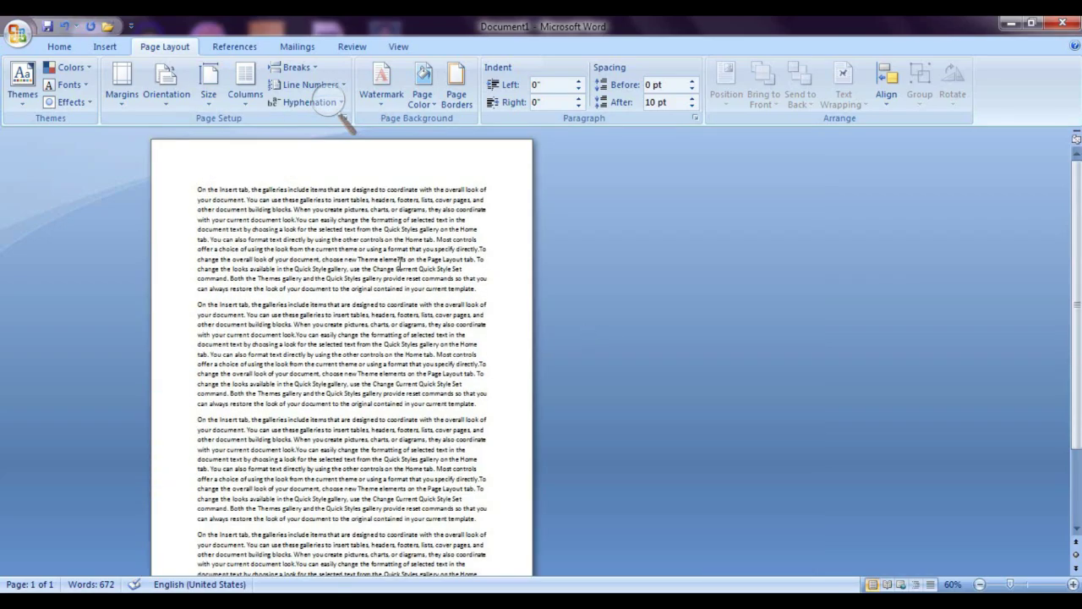
{"action": "left_click", "coordinate": [194, 96]}
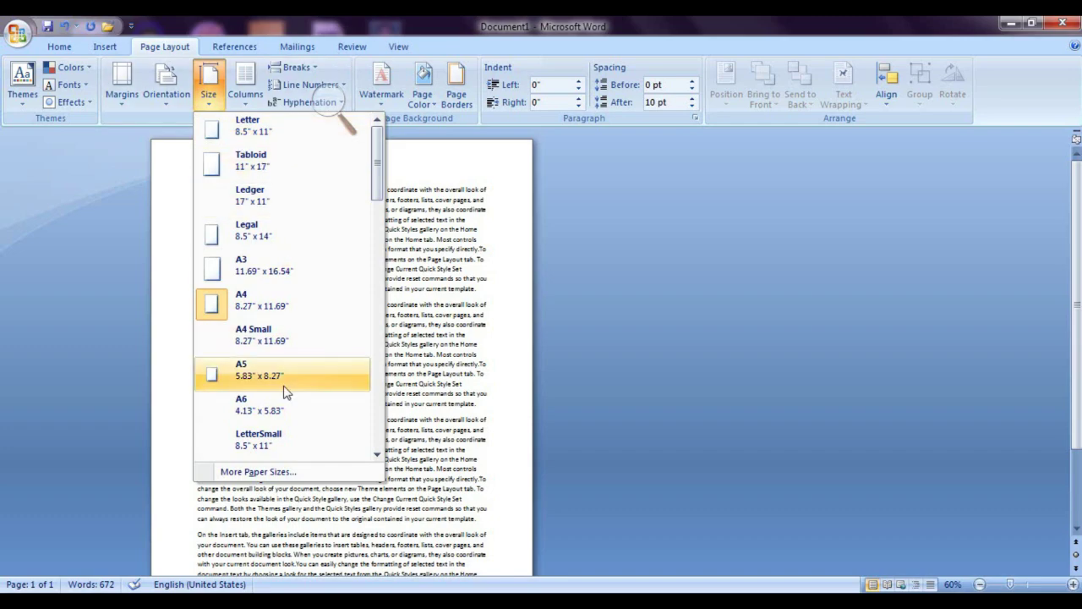
{"action": "left_click", "coordinate": [262, 409]}
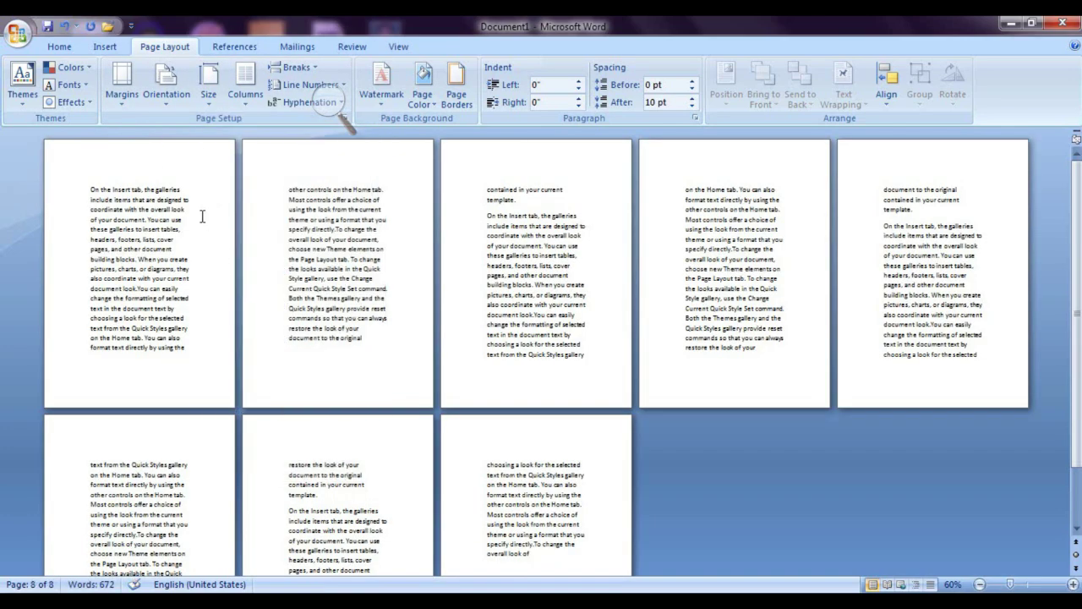
Step: Set the document's paper size to LetterSmall (8.5 x 11 inches)
{"action": "left_click", "coordinate": [211, 104]}
{"action": "left_click", "coordinate": [307, 446]}
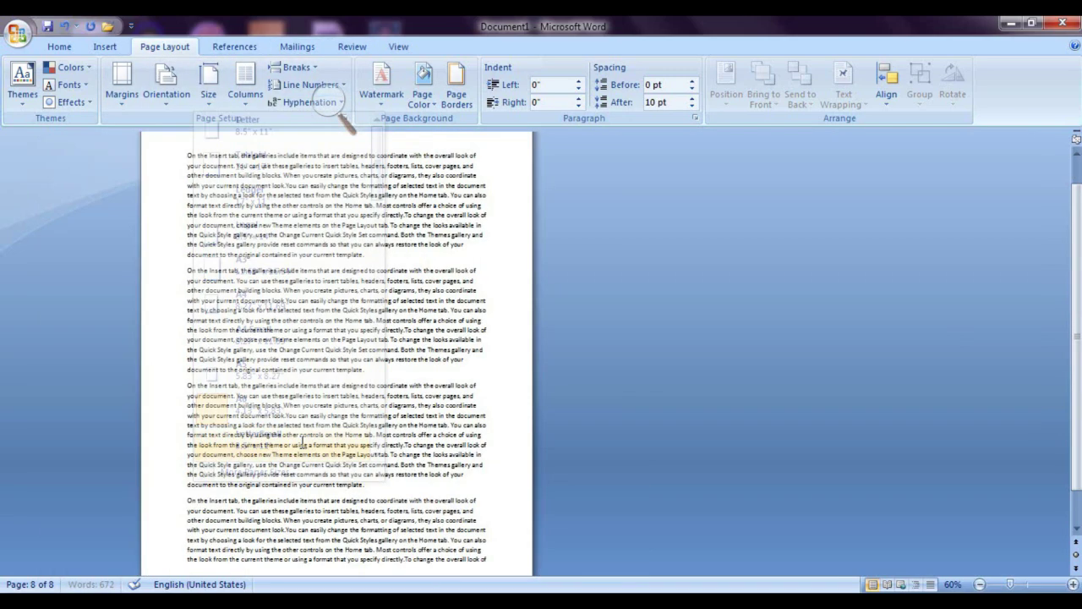
Step: Open the custom paper size settings, choose A4 for the whole document, and cancel without applying it
{"action": "left_click", "coordinate": [211, 102]}
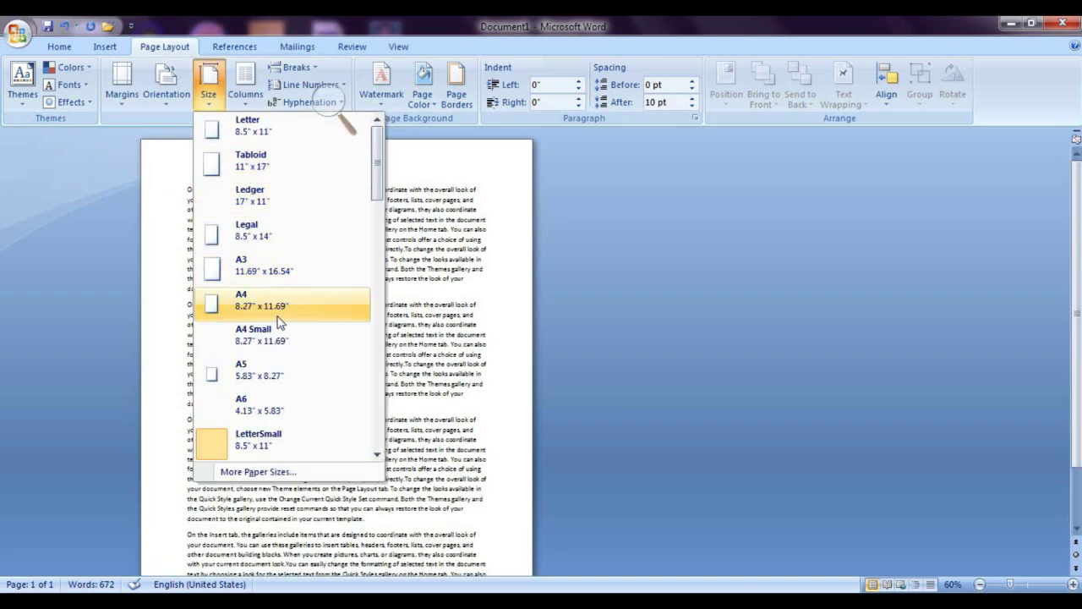
{"action": "left_click_drag", "start_coordinate": [378, 187], "coordinate": [359, 386]}
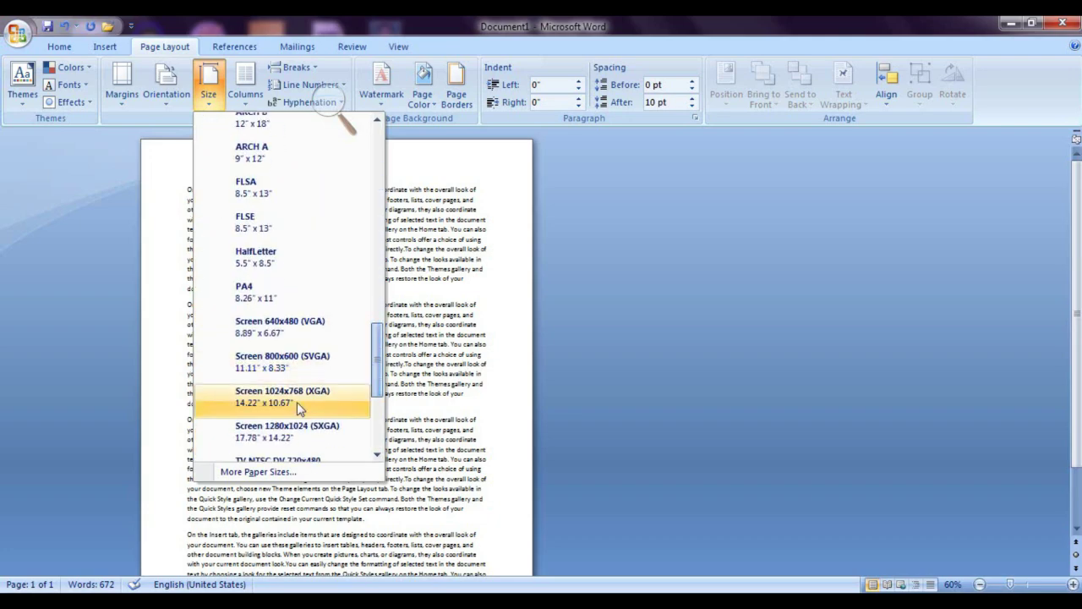
{"action": "left_click", "coordinate": [253, 472]}
{"action": "left_click_drag", "start_coordinate": [544, 78], "coordinate": [495, 80]}
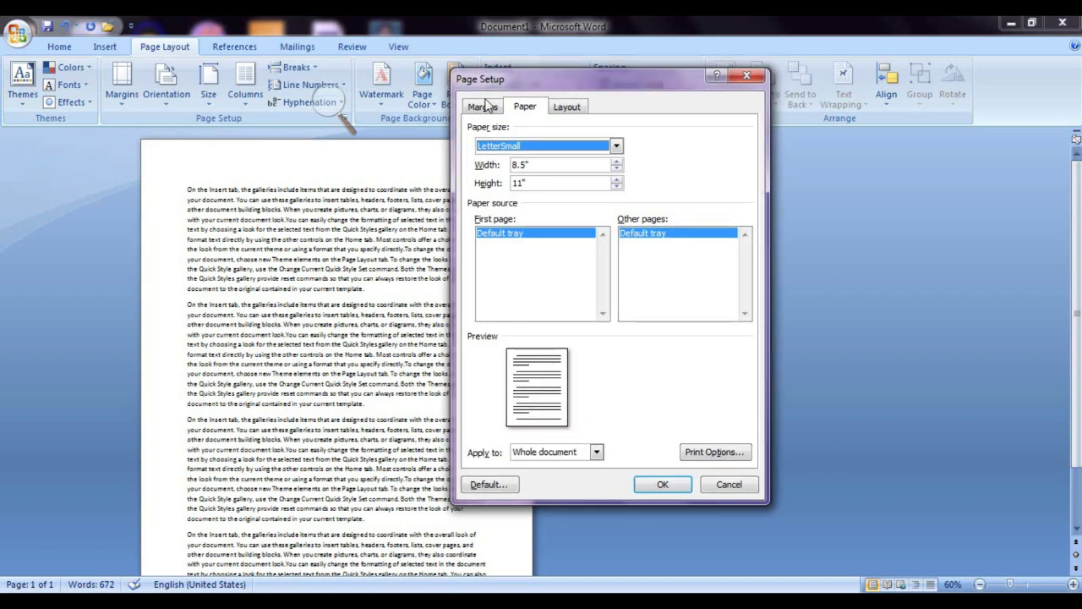
{"action": "left_click", "coordinate": [483, 108]}
{"action": "left_click", "coordinate": [522, 108]}
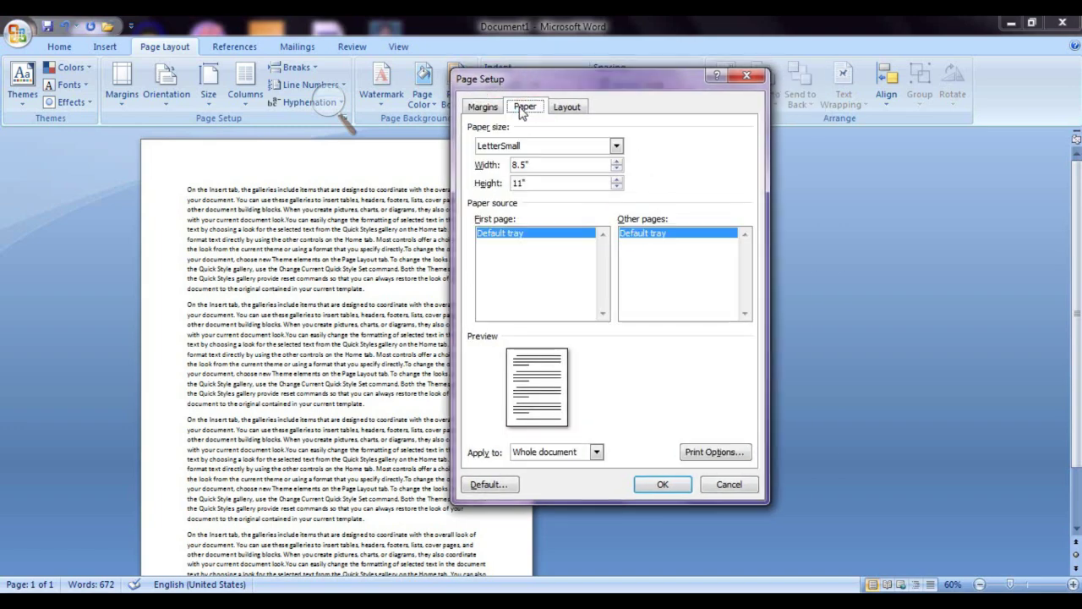
{"action": "left_click", "coordinate": [616, 146]}
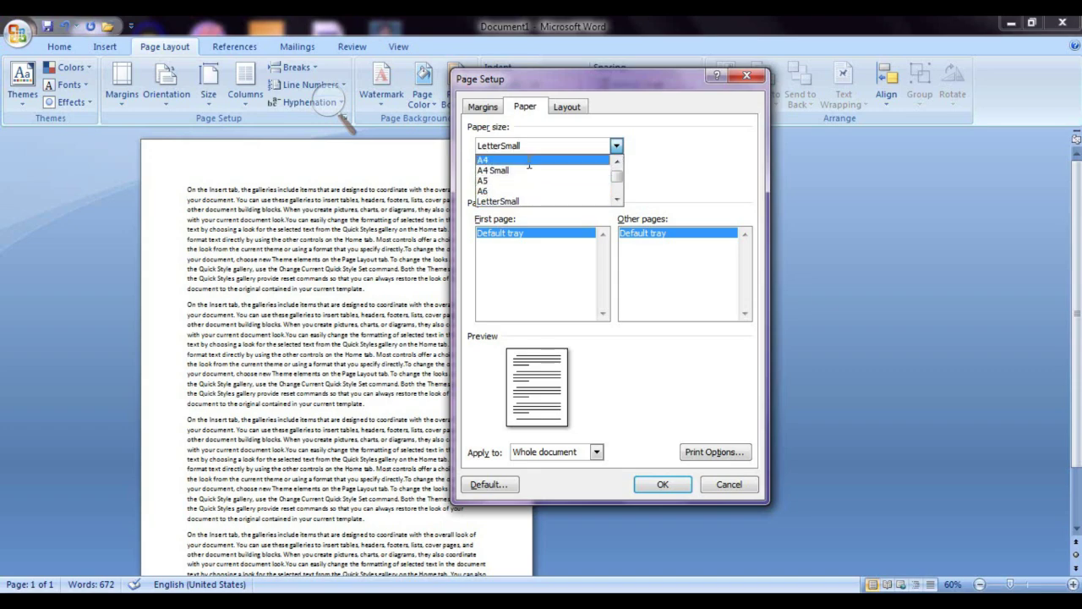
{"action": "left_click", "coordinate": [503, 160]}
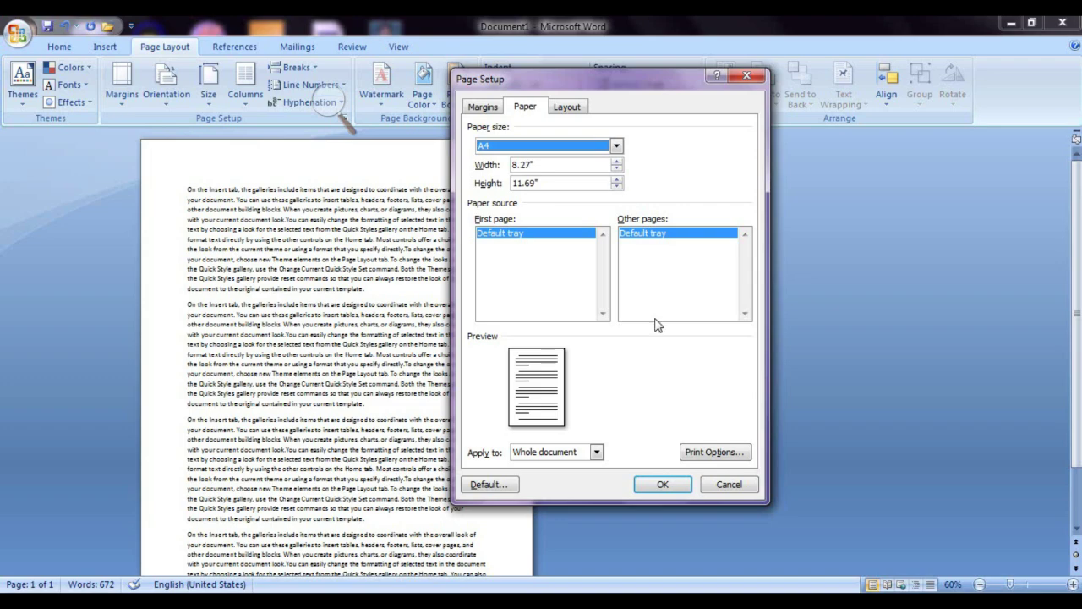
{"action": "left_click", "coordinate": [729, 485]}
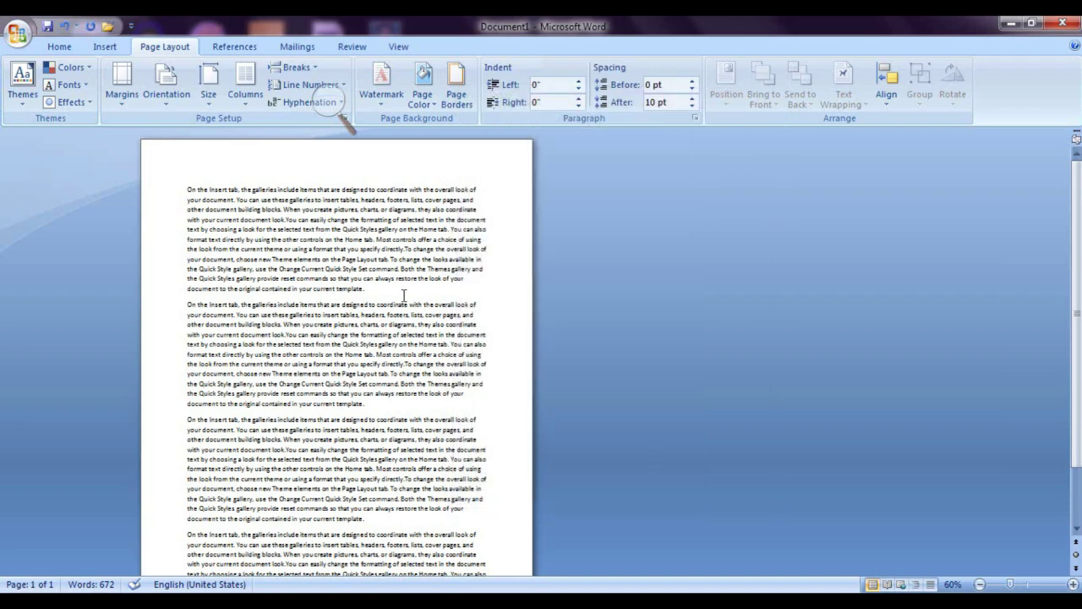
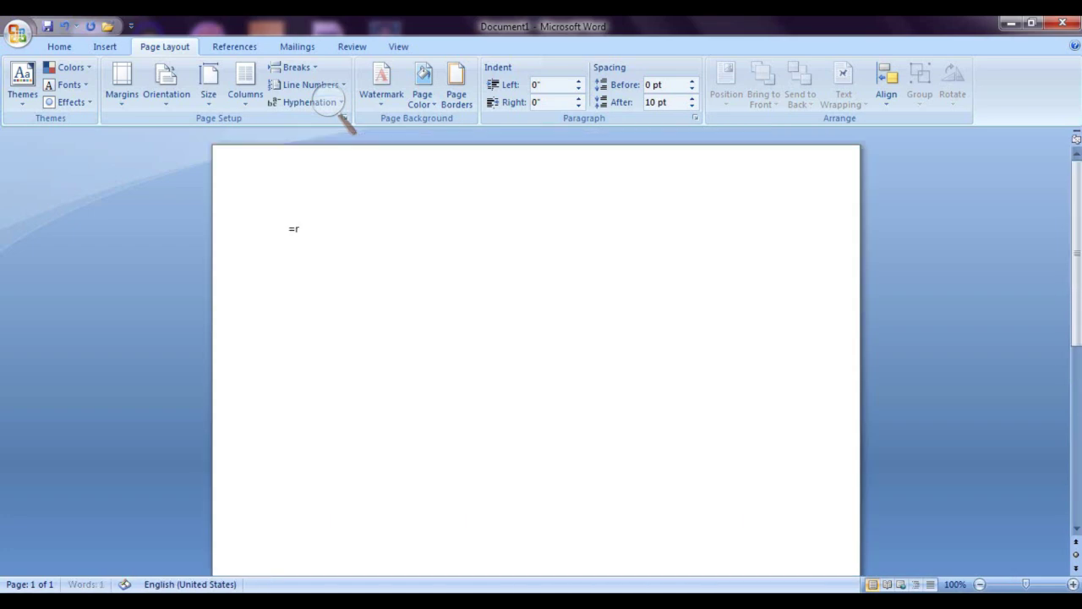
Step: Generate sample paragraphs in the empty document with the formula =rand()
{"action": "type", "text": "nd(0"}
{"action": "key", "text": "BackSpace"}
{"action": "key", "text": "BackSpace"}
{"action": "type", "text": ")"}
{"action": "key", "text": "Return"}
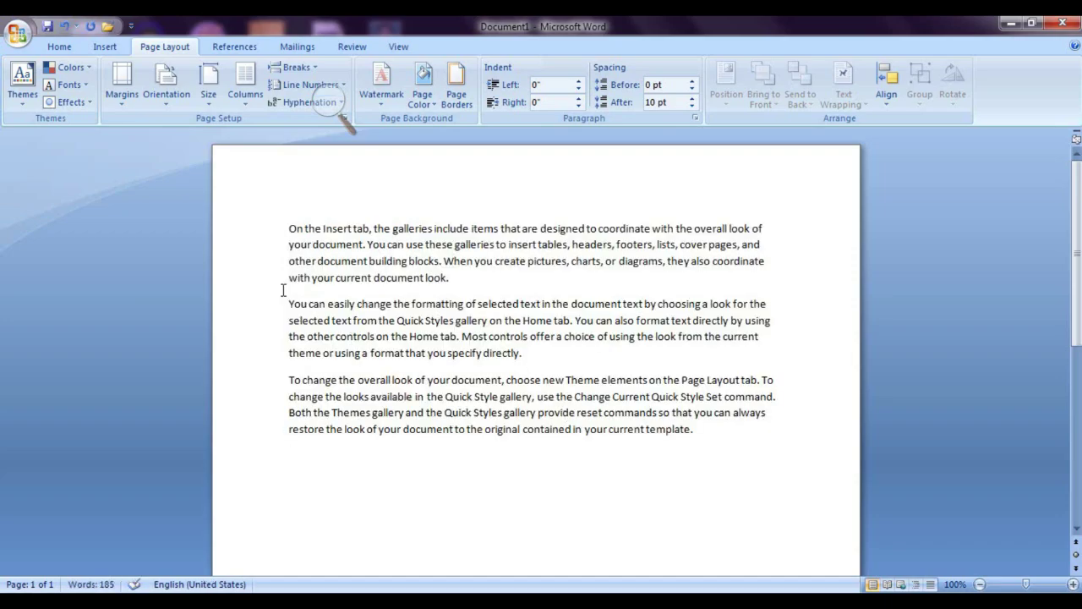
Step: Join the three sample paragraphs into a single paragraph by removing the paragraph breaks between them
{"action": "left_click", "coordinate": [289, 281]}
{"action": "key", "text": "BackSpace"}
{"action": "key", "text": "Delete"}
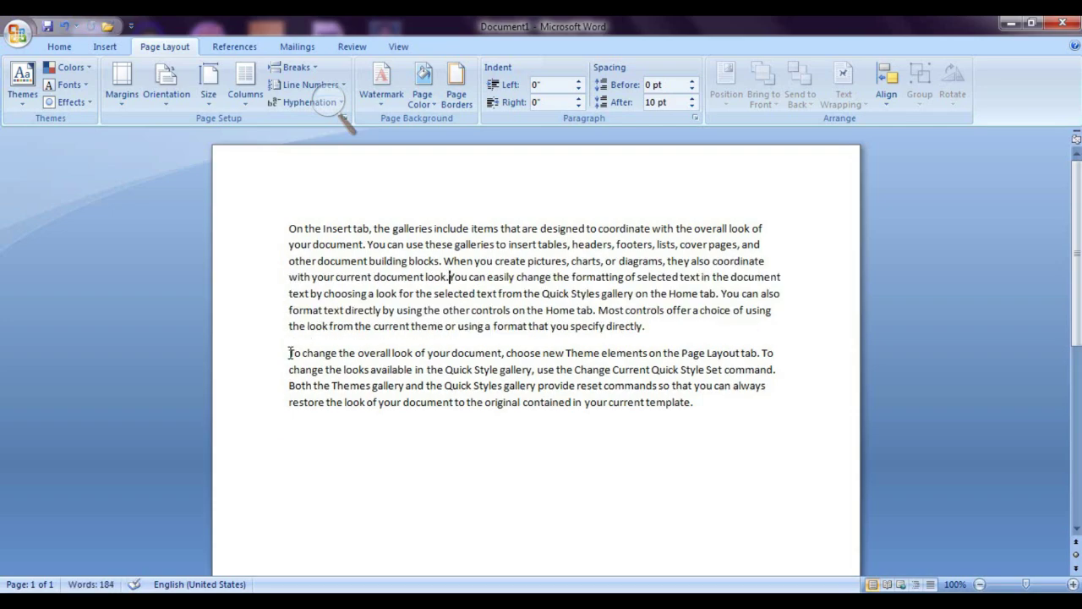
{"action": "left_click", "coordinate": [290, 353]}
{"action": "key", "text": "BackSpace"}
Step: Select all the sample text and lay it out in two columns, followed by three columns
{"action": "left_click_drag", "start_coordinate": [611, 403], "coordinate": [229, 198]}
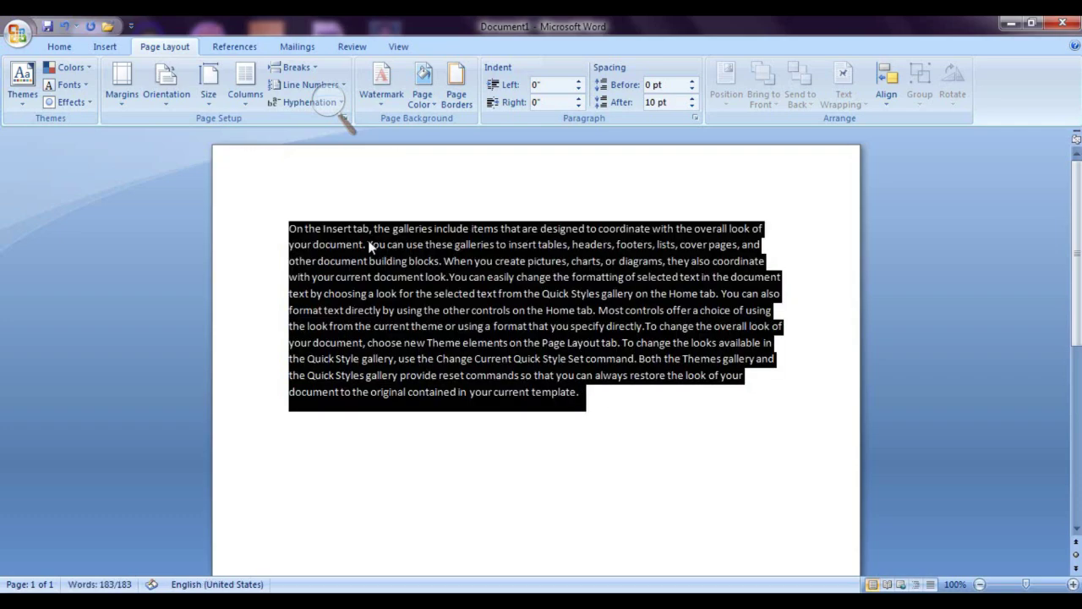
{"action": "left_click", "coordinate": [245, 88]}
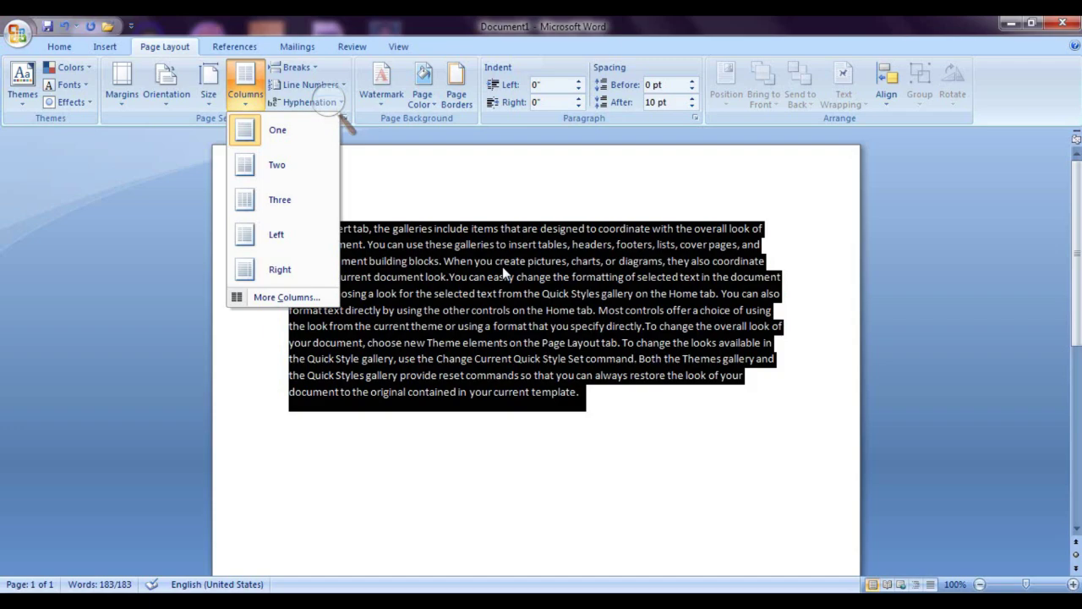
{"action": "left_click", "coordinate": [278, 179]}
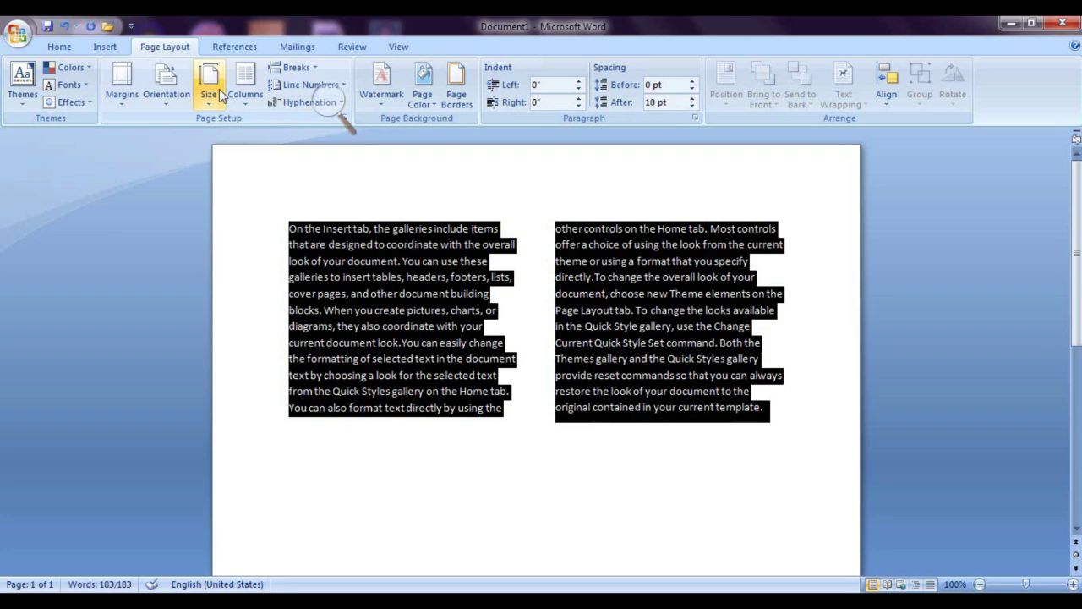
{"action": "left_click", "coordinate": [243, 106]}
{"action": "left_click", "coordinate": [254, 200]}
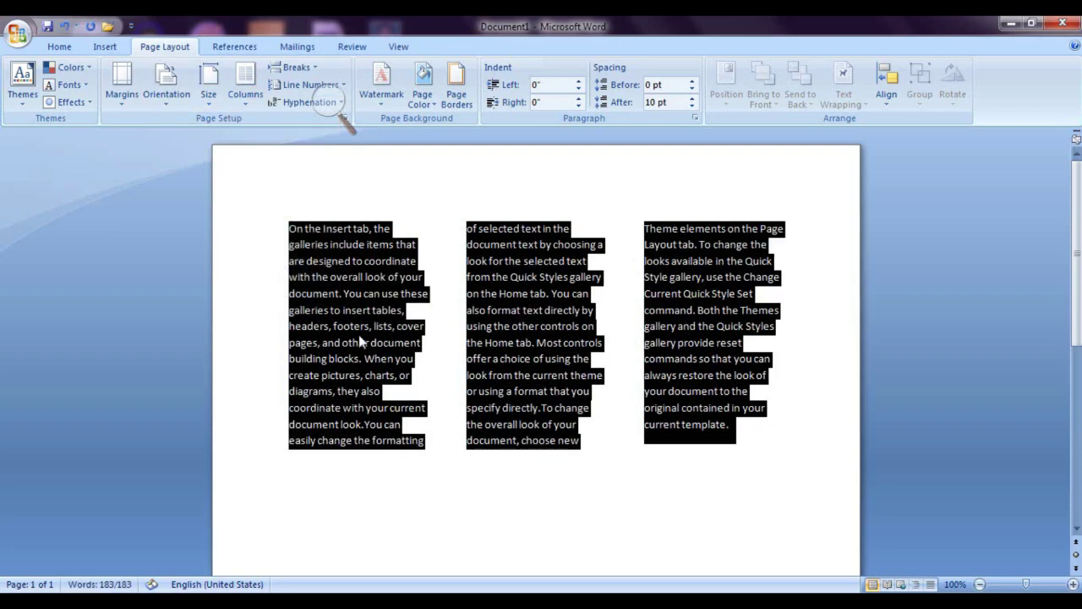
Step: Apply the Left column preset to the selected text, followed by the Right column preset
{"action": "left_click", "coordinate": [245, 89]}
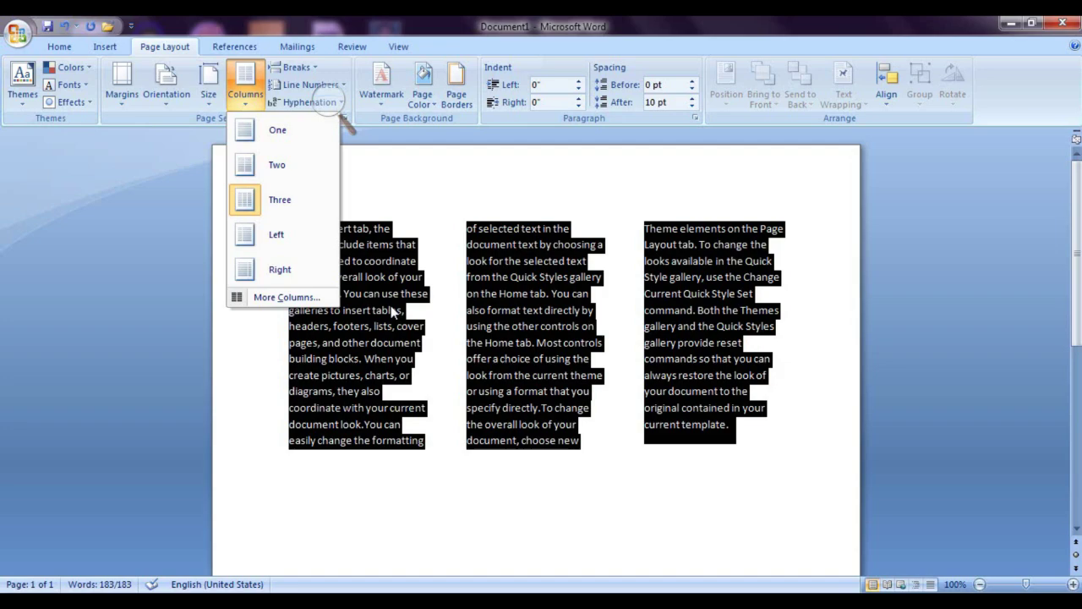
{"action": "left_click", "coordinate": [295, 243]}
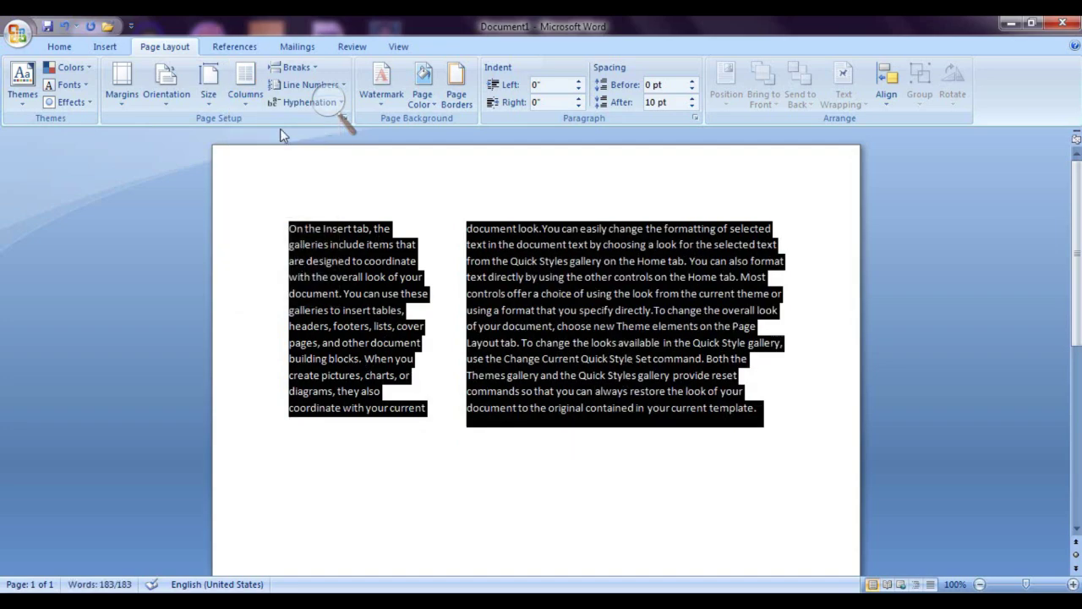
{"action": "left_click", "coordinate": [246, 88]}
{"action": "left_click", "coordinate": [279, 270]}
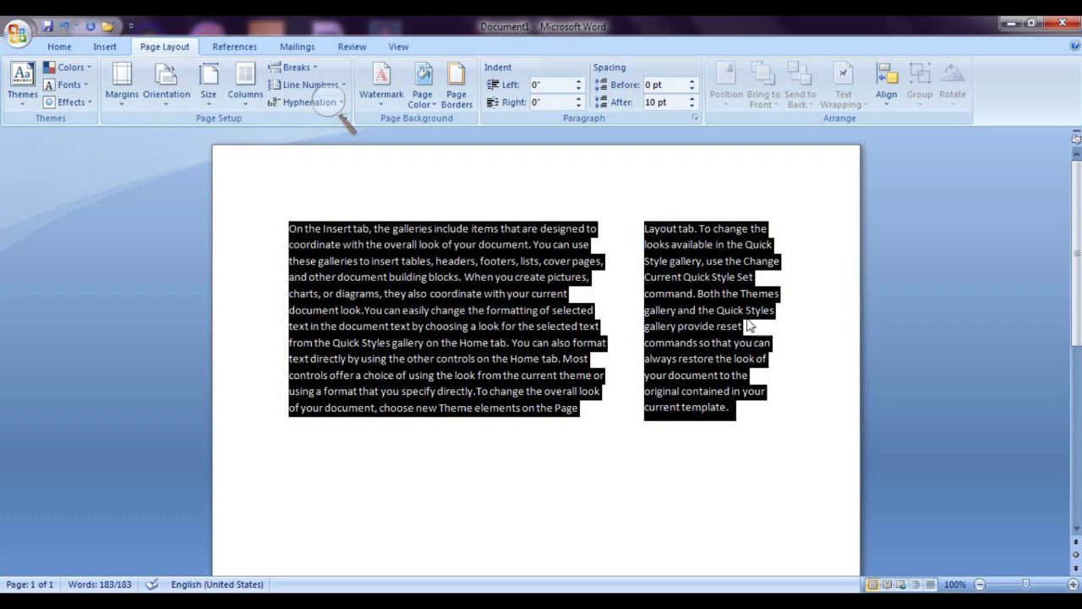
Step: Switch the selected text to three columns, and use the custom column settings to change it to six equal columns with 0" spacing
{"action": "left_click", "coordinate": [245, 85]}
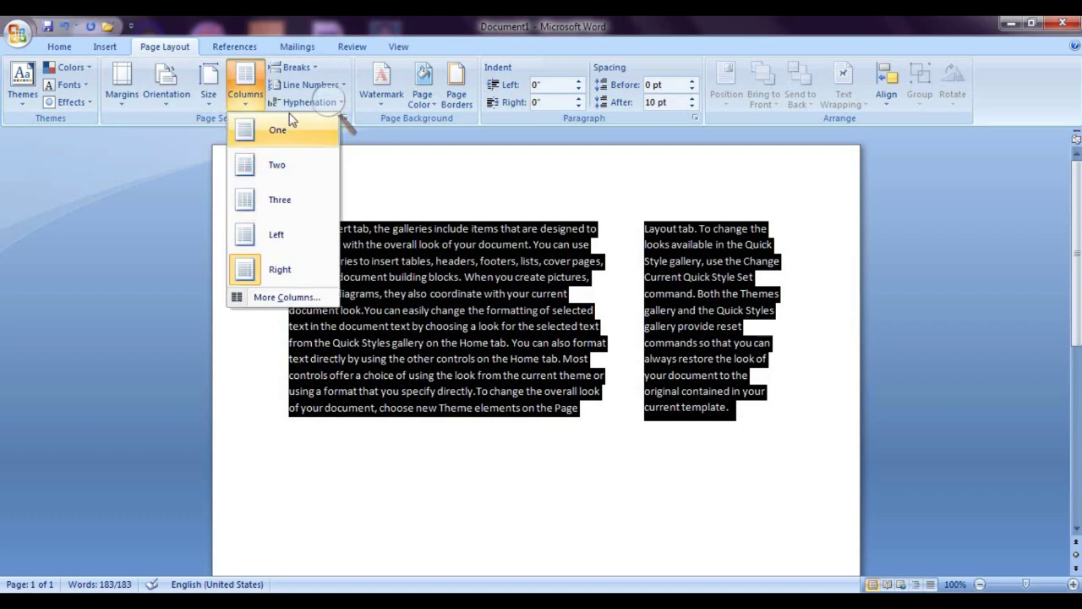
{"action": "left_click", "coordinate": [281, 200]}
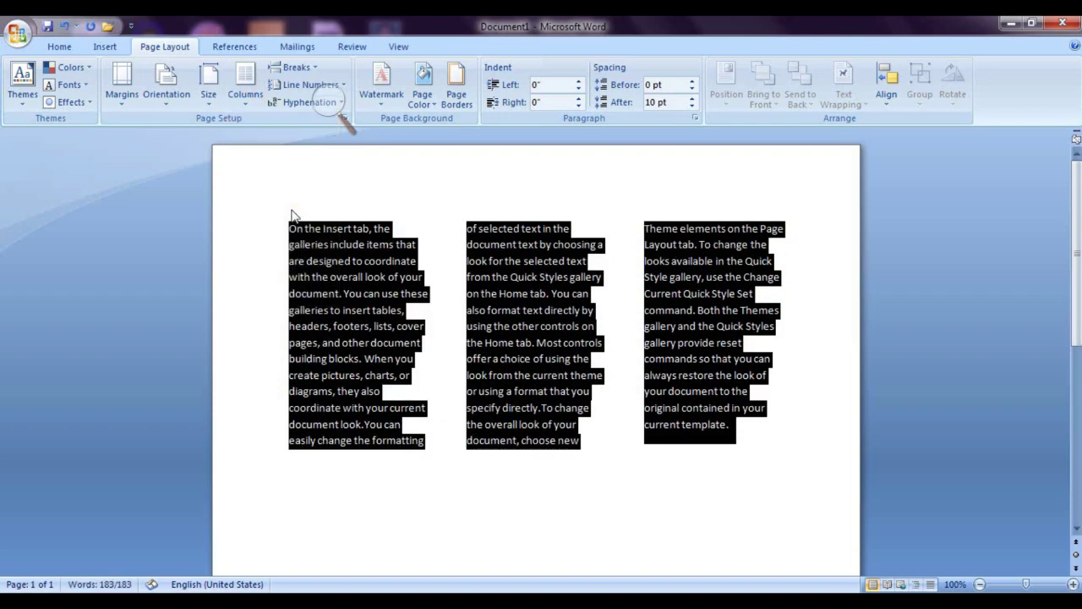
{"action": "left_click", "coordinate": [246, 103]}
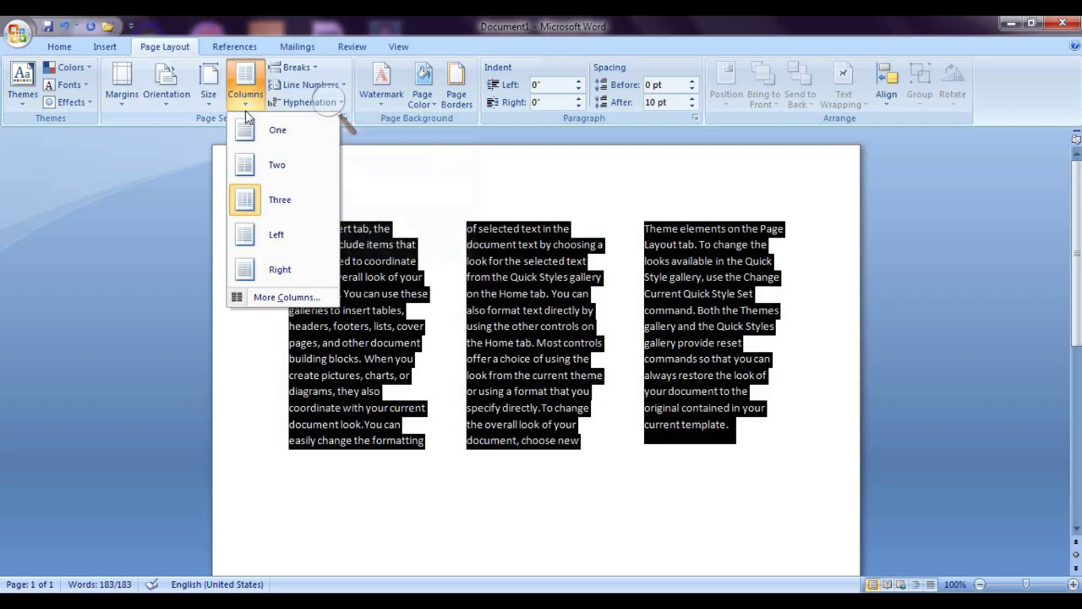
{"action": "left_click", "coordinate": [284, 298]}
{"action": "left_click_drag", "start_coordinate": [473, 155], "coordinate": [406, 127]}
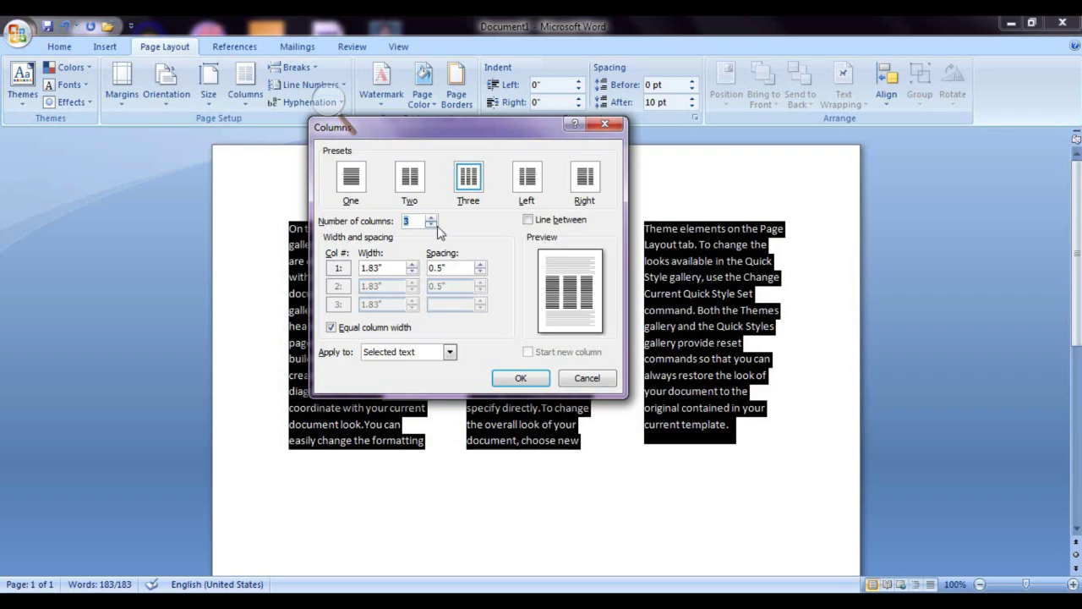
{"action": "left_click", "coordinate": [431, 218]}
{"action": "left_click", "coordinate": [431, 218]}
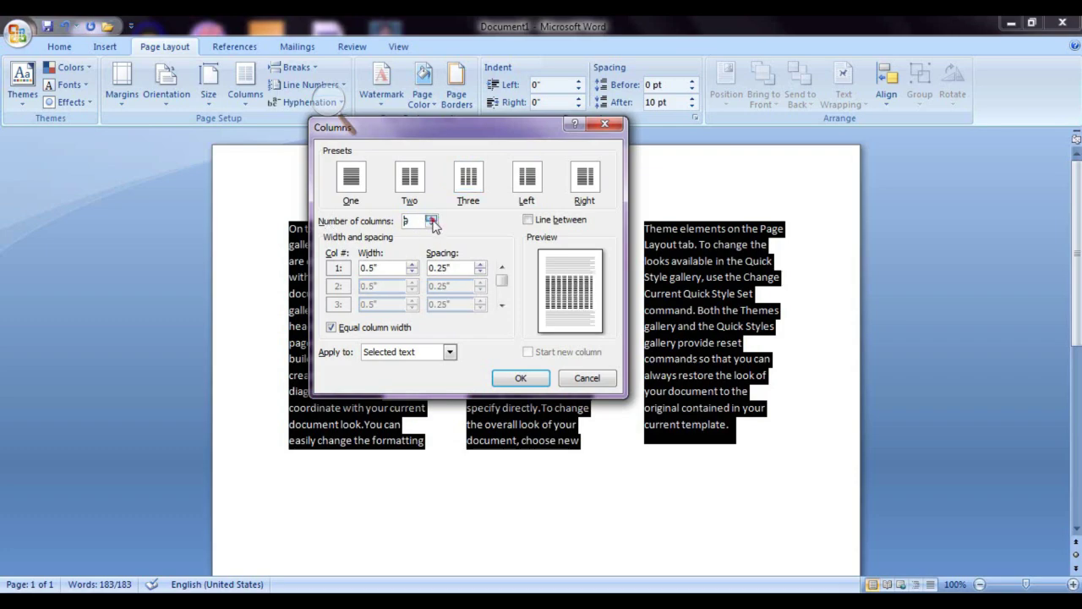
{"action": "left_click", "coordinate": [431, 218]}
{"action": "left_click", "coordinate": [431, 218]}
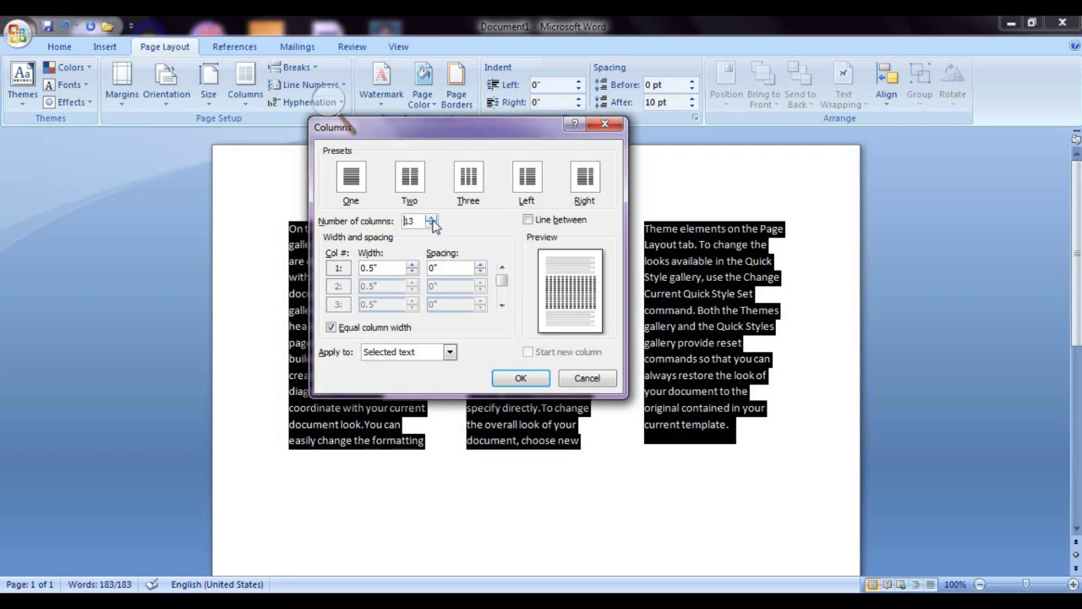
{"action": "left_click", "coordinate": [431, 225]}
{"action": "left_click", "coordinate": [432, 225]}
{"action": "left_click", "coordinate": [431, 225]}
{"action": "left_click", "coordinate": [431, 225]}
{"action": "left_click", "coordinate": [431, 225]}
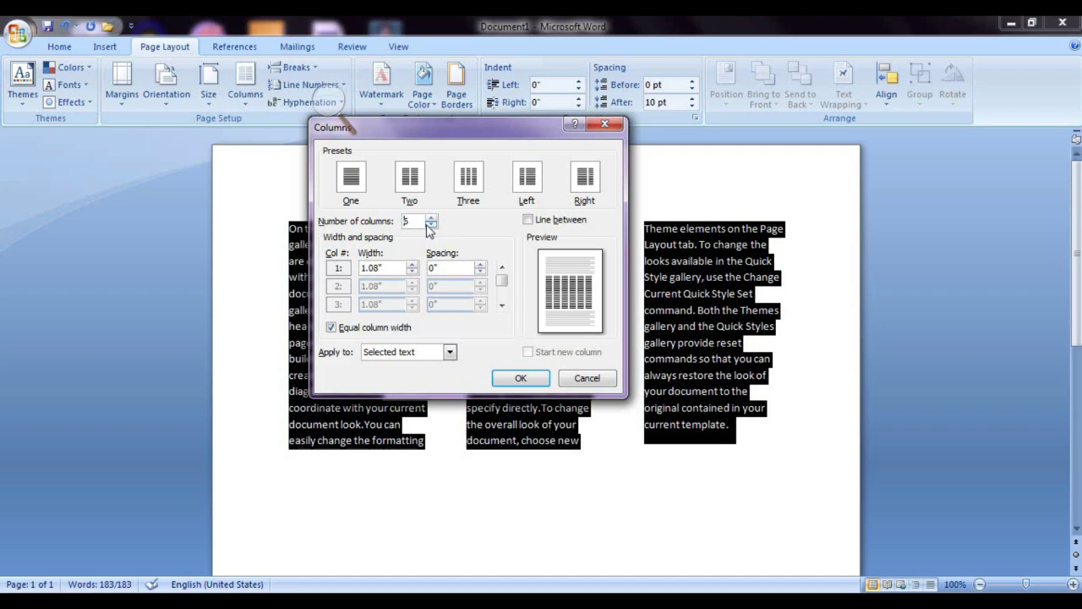
{"action": "left_click", "coordinate": [520, 378]}
{"action": "left_click", "coordinate": [440, 449]}
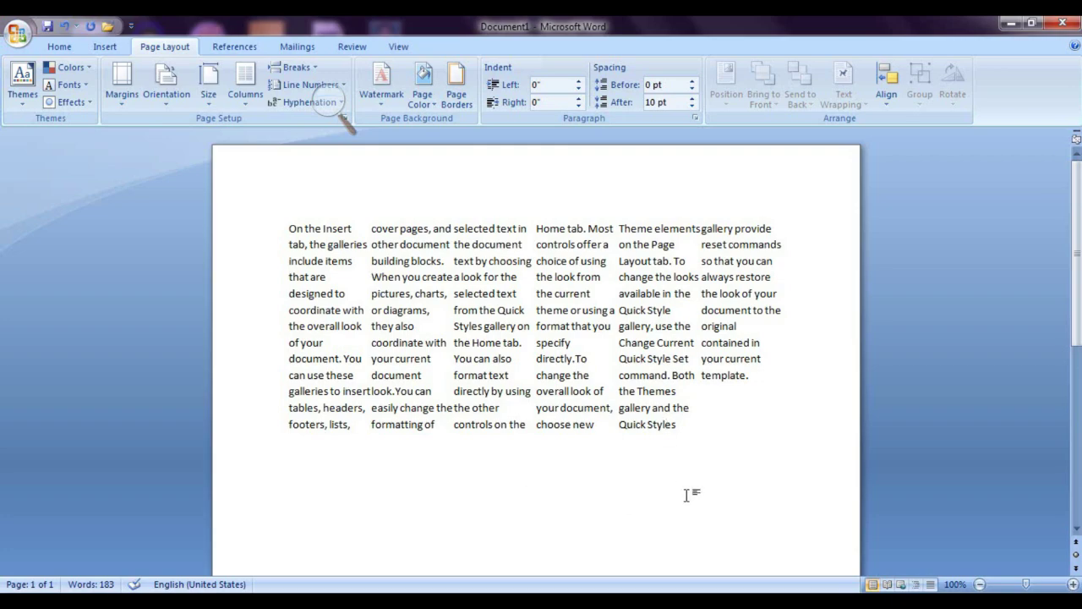
Step: Reselect all the text and set it in five equal columns, 0.9" wide with 0.5" spacing
{"action": "scroll", "coordinate": [788, 398], "scroll_direction": "down", "scroll_amount": 8}
{"action": "scroll", "coordinate": [791, 398], "scroll_direction": "up", "scroll_amount": 8}
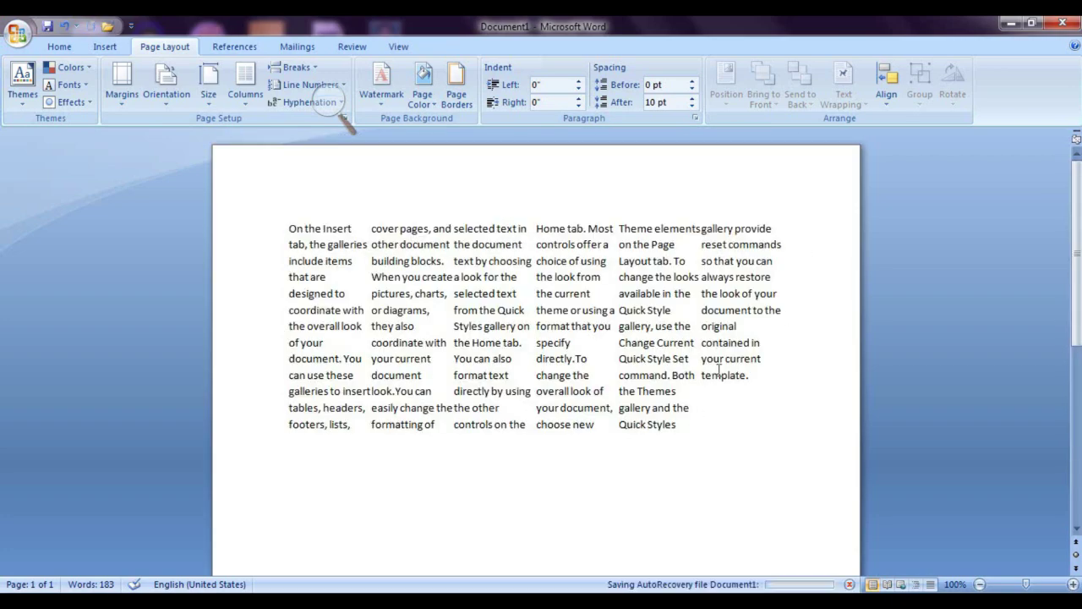
{"action": "left_click_drag", "start_coordinate": [734, 438], "coordinate": [343, 265]}
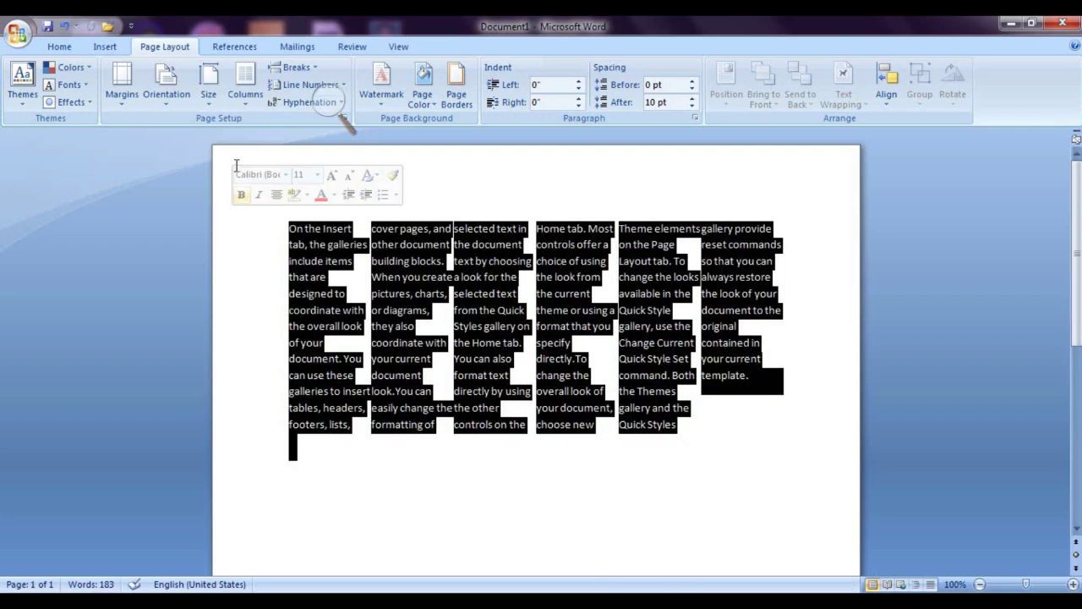
{"action": "left_click", "coordinate": [245, 89]}
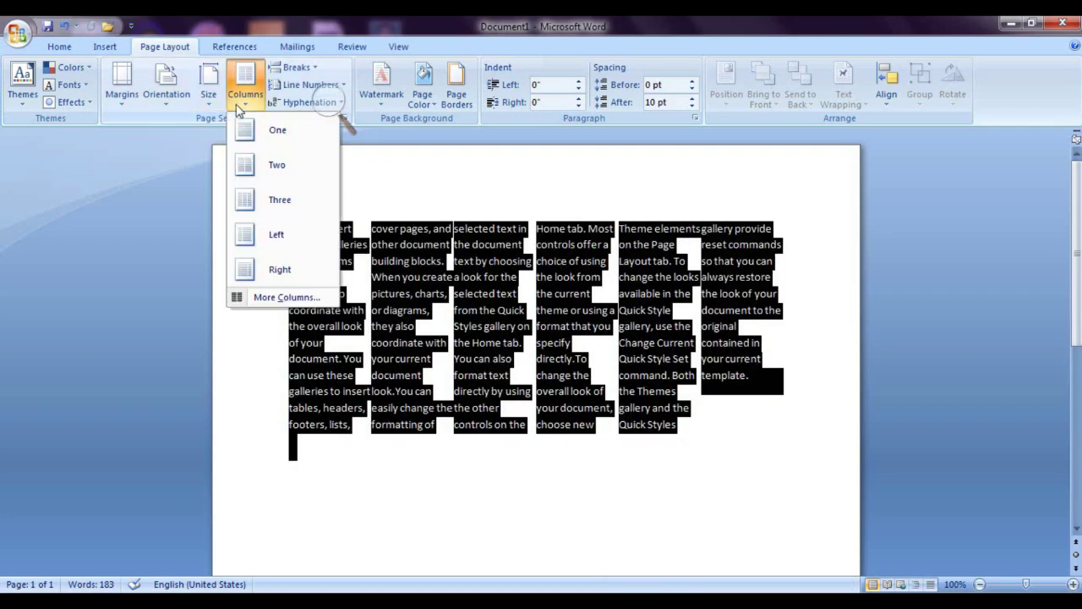
{"action": "left_click", "coordinate": [279, 297]}
{"action": "left_click", "coordinate": [433, 225]}
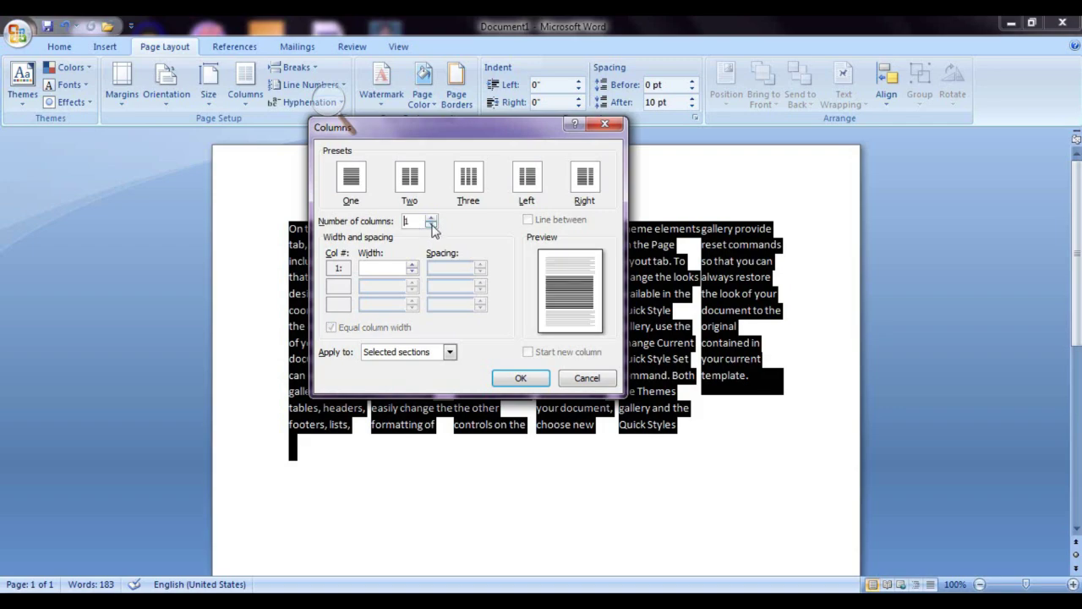
{"action": "left_click", "coordinate": [432, 217]}
{"action": "left_click", "coordinate": [432, 218]}
{"action": "left_click", "coordinate": [431, 218]}
{"action": "left_click", "coordinate": [432, 217]}
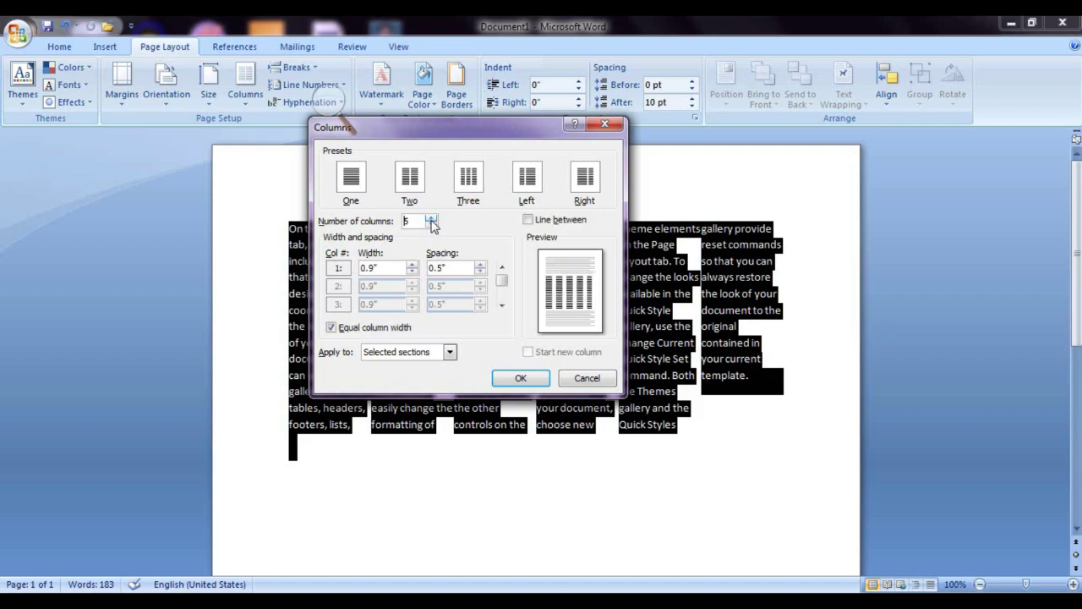
{"action": "left_click", "coordinate": [521, 378]}
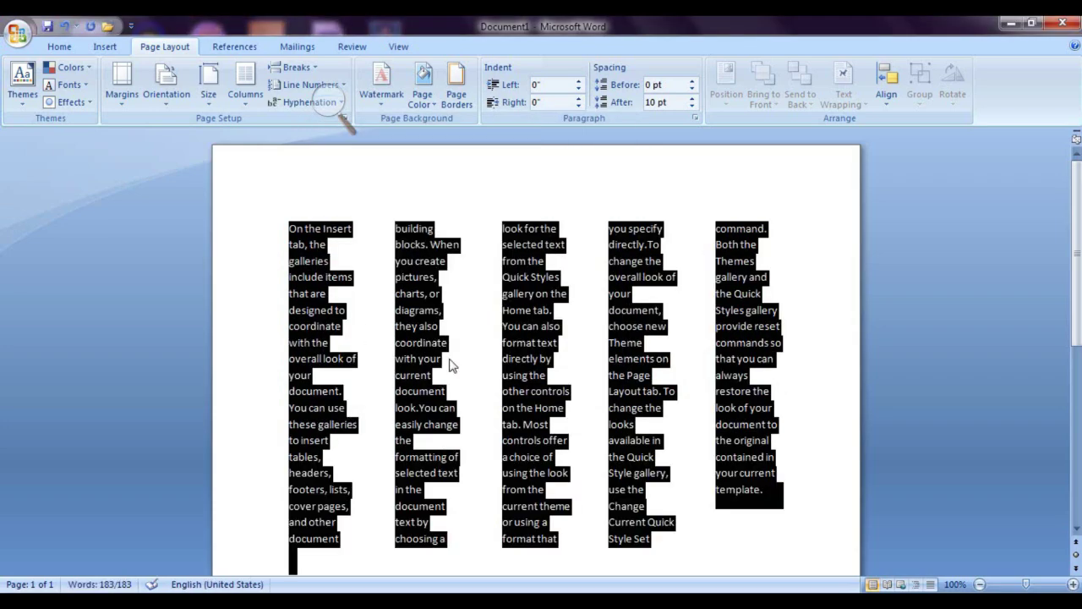
Step: Add a separating line between the five text columns
{"action": "left_click", "coordinate": [245, 84]}
{"action": "left_click", "coordinate": [279, 297]}
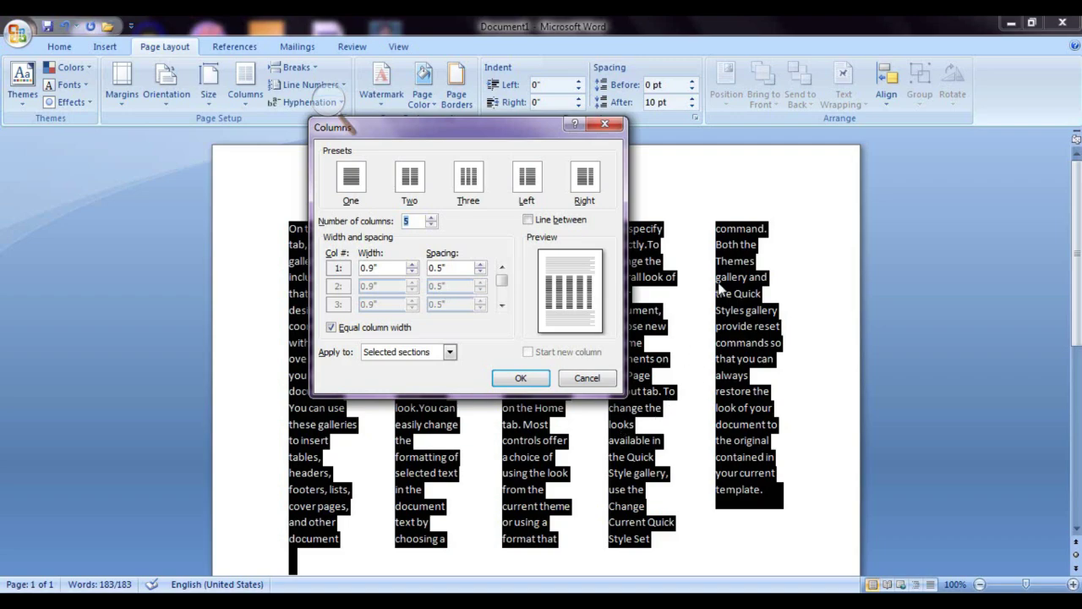
{"action": "left_click", "coordinate": [554, 220]}
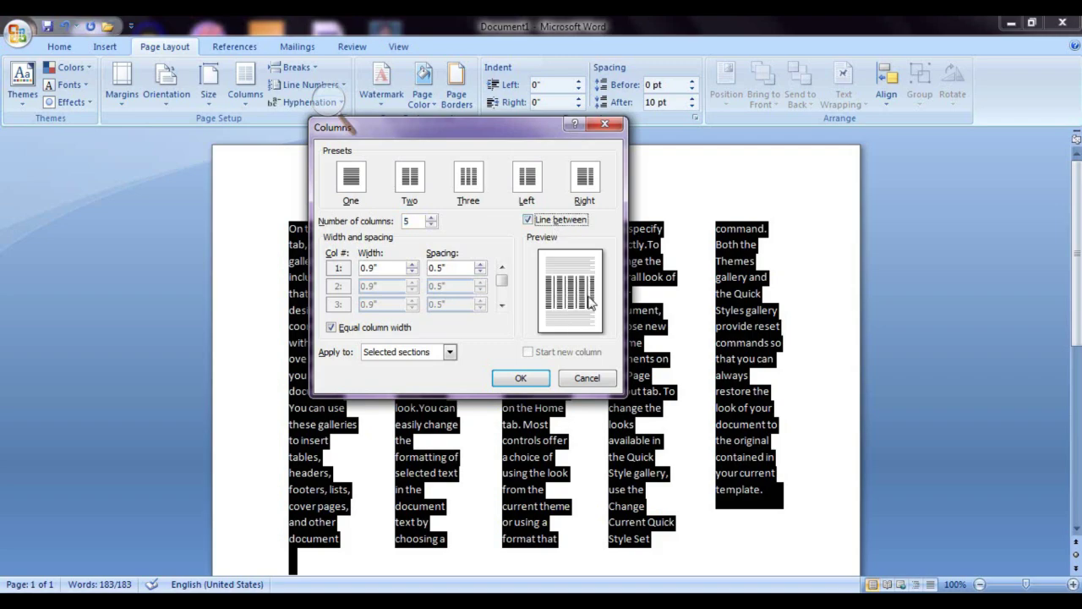
{"action": "left_click", "coordinate": [519, 379]}
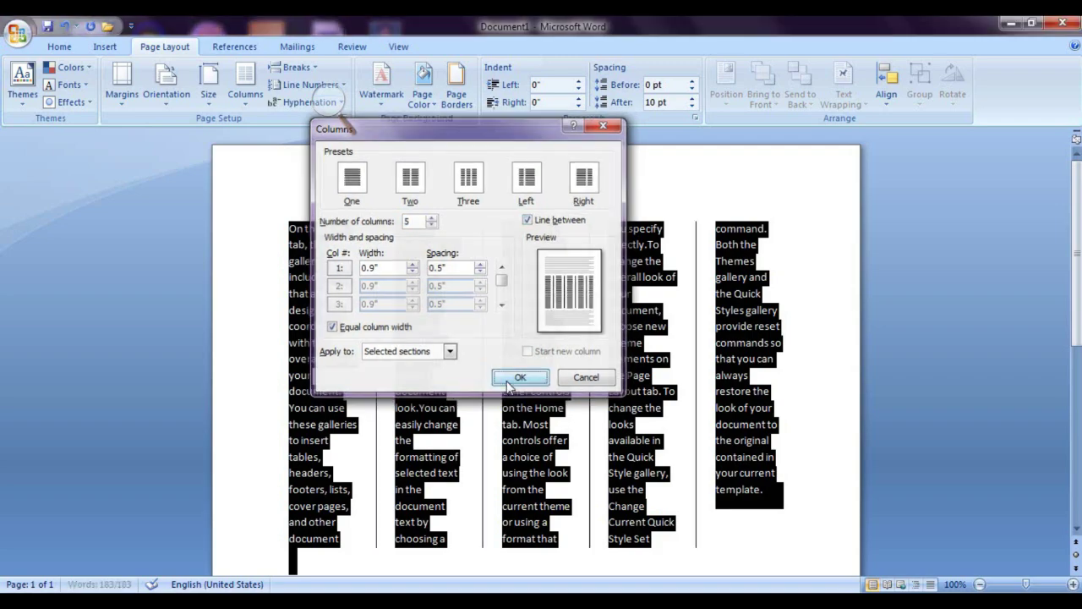
{"action": "left_click", "coordinate": [555, 391]}
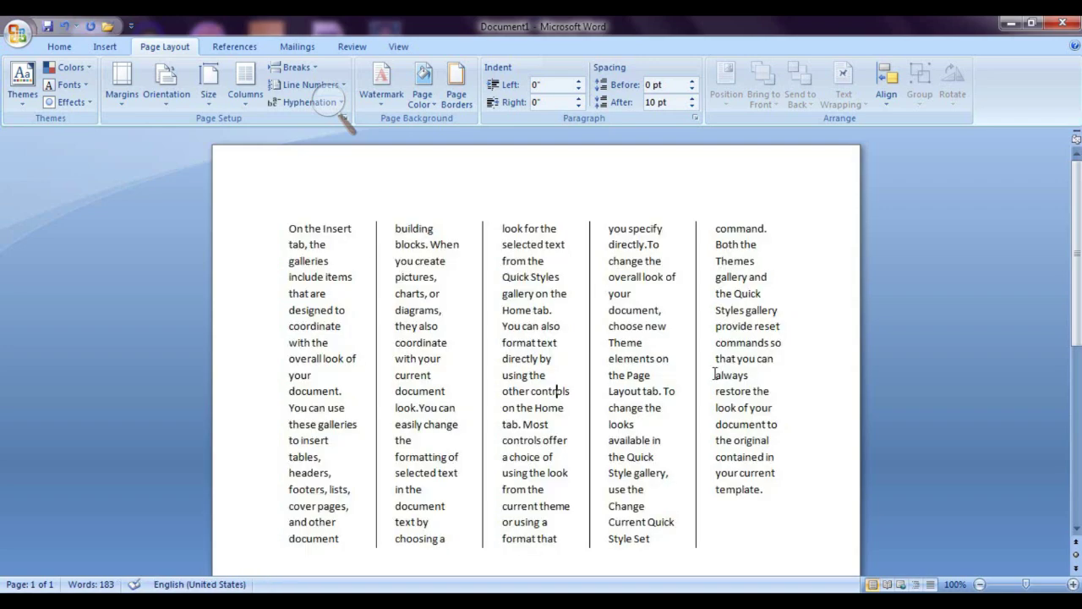
Step: Try an equal column width of 1.2" in the custom column settings, and apply 0.7" spacing to the five columns in this section
{"action": "left_click", "coordinate": [244, 106]}
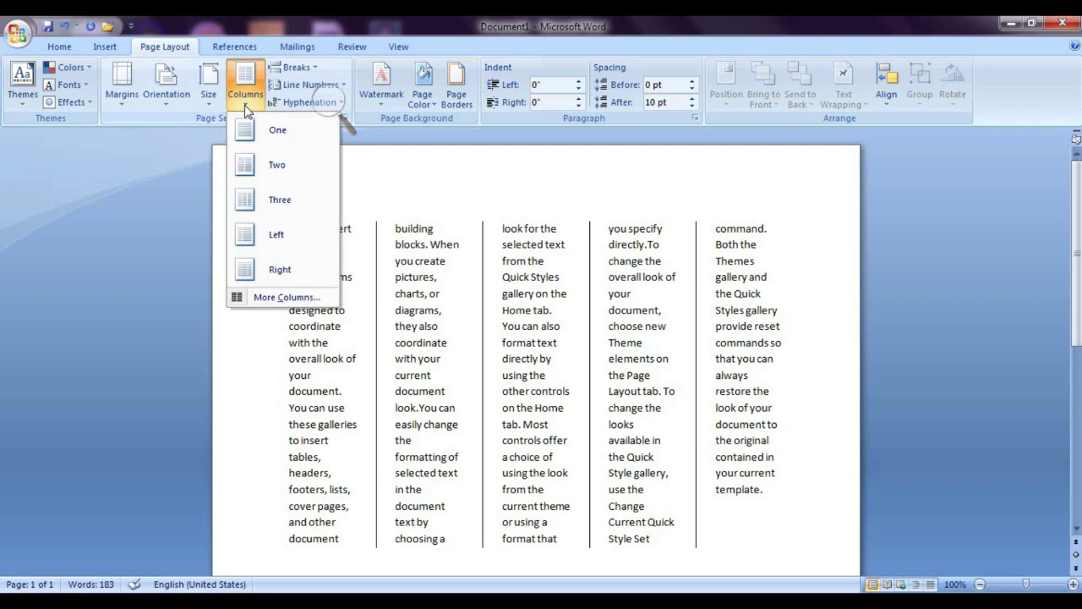
{"action": "left_click", "coordinate": [274, 297]}
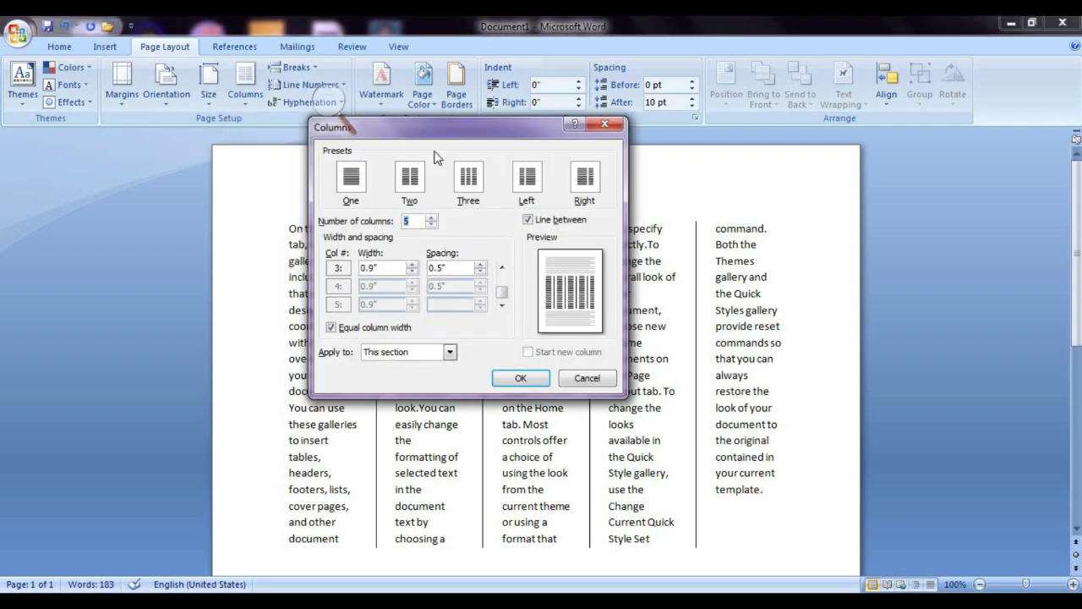
{"action": "left_click_drag", "start_coordinate": [451, 123], "coordinate": [715, 103]}
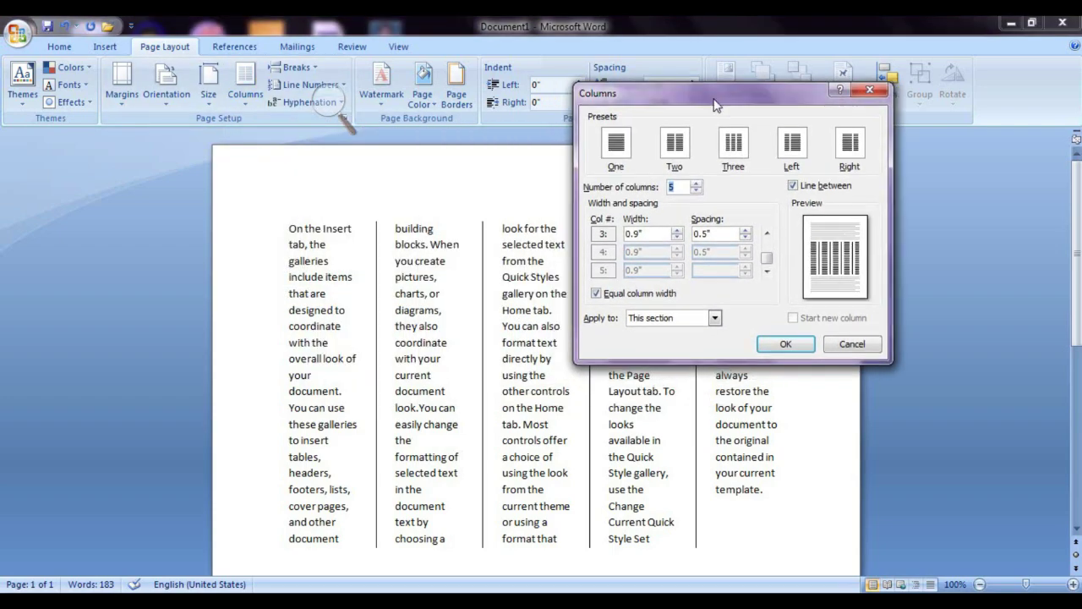
{"action": "left_click", "coordinate": [676, 230]}
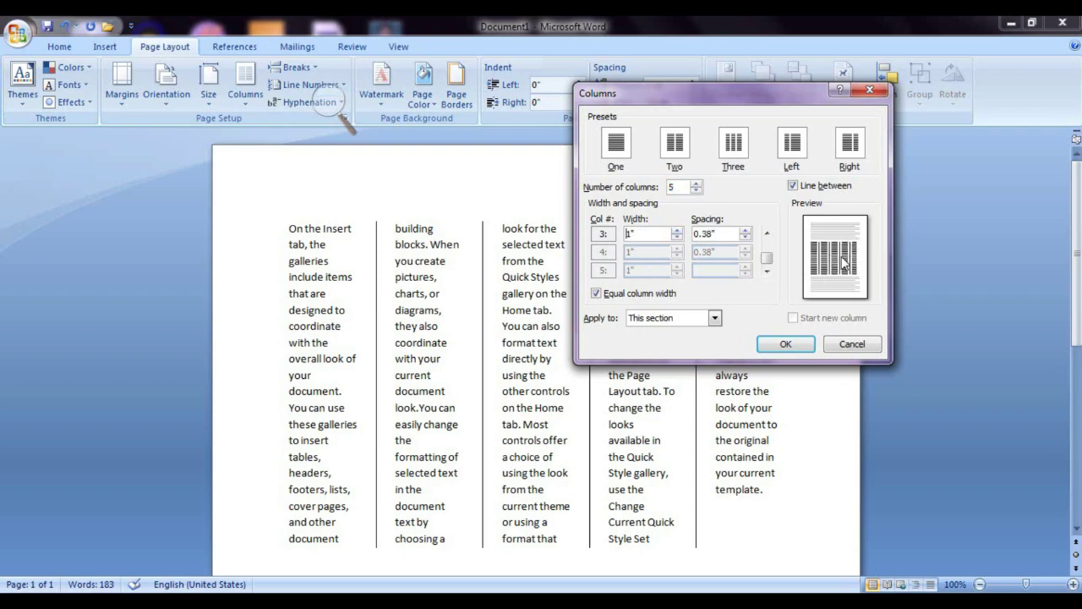
{"action": "double_click", "coordinate": [676, 231]}
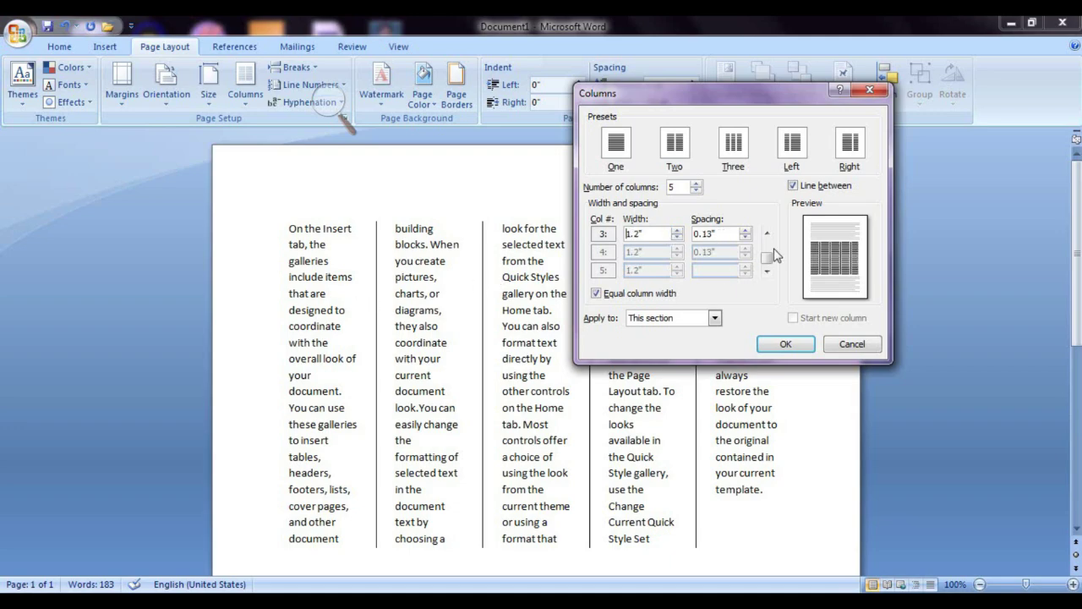
{"action": "double_click", "coordinate": [746, 233]}
{"action": "left_click", "coordinate": [746, 233]}
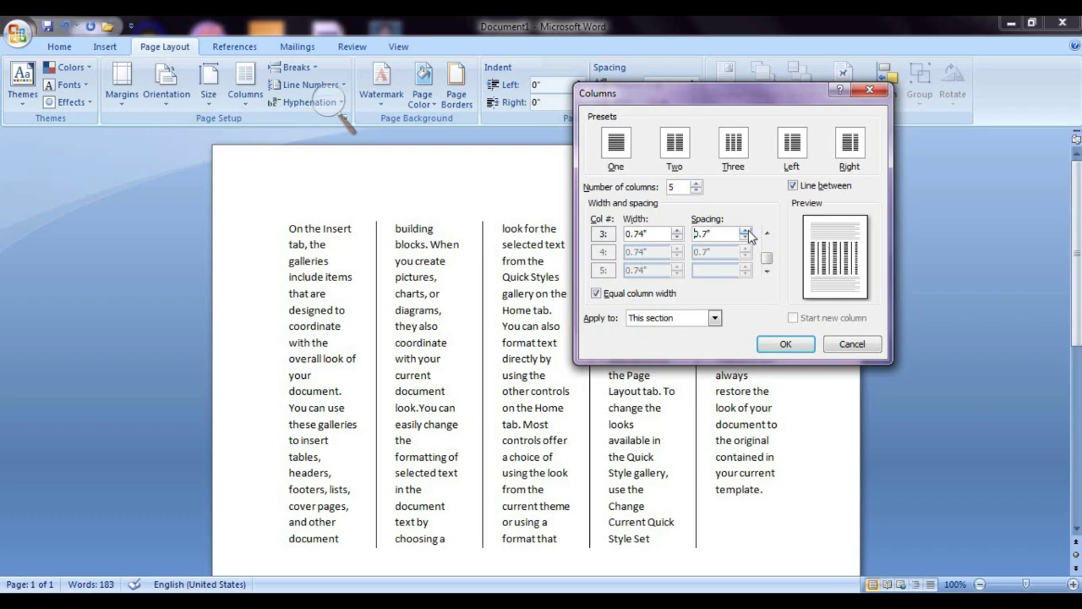
{"action": "left_click", "coordinate": [786, 344]}
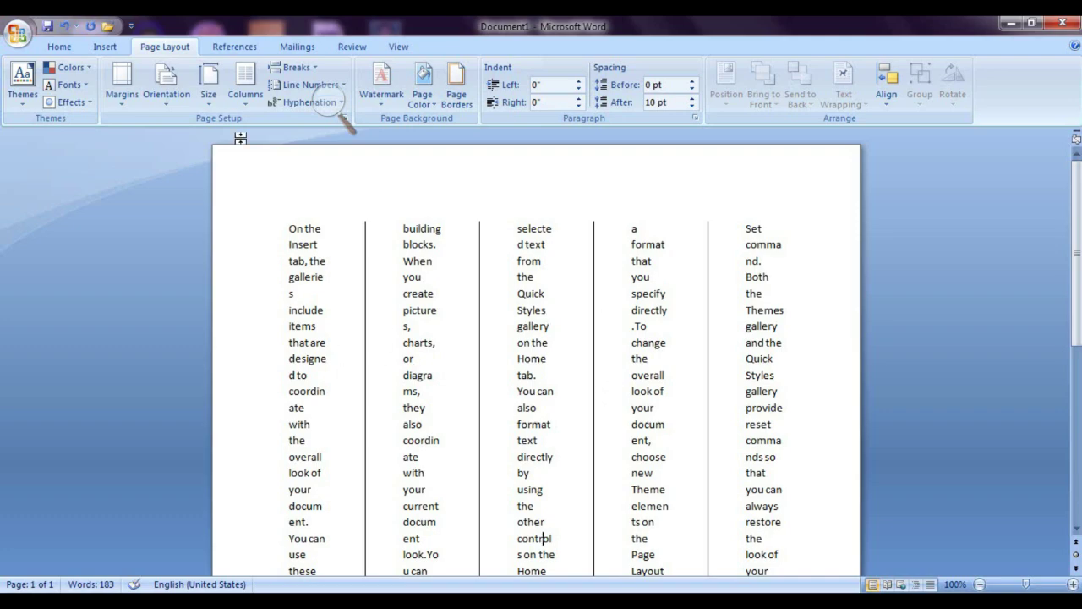
Step: Return the text to a single column and place the cursor at the end of the paragraph
{"action": "left_click", "coordinate": [246, 93]}
{"action": "left_click", "coordinate": [269, 133]}
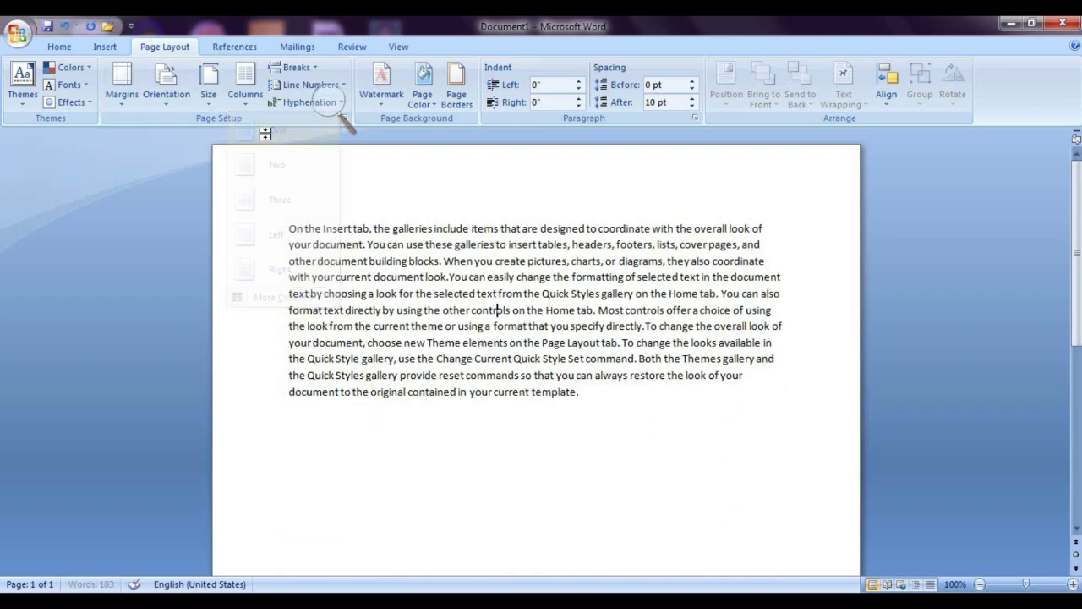
{"action": "left_click", "coordinate": [608, 402]}
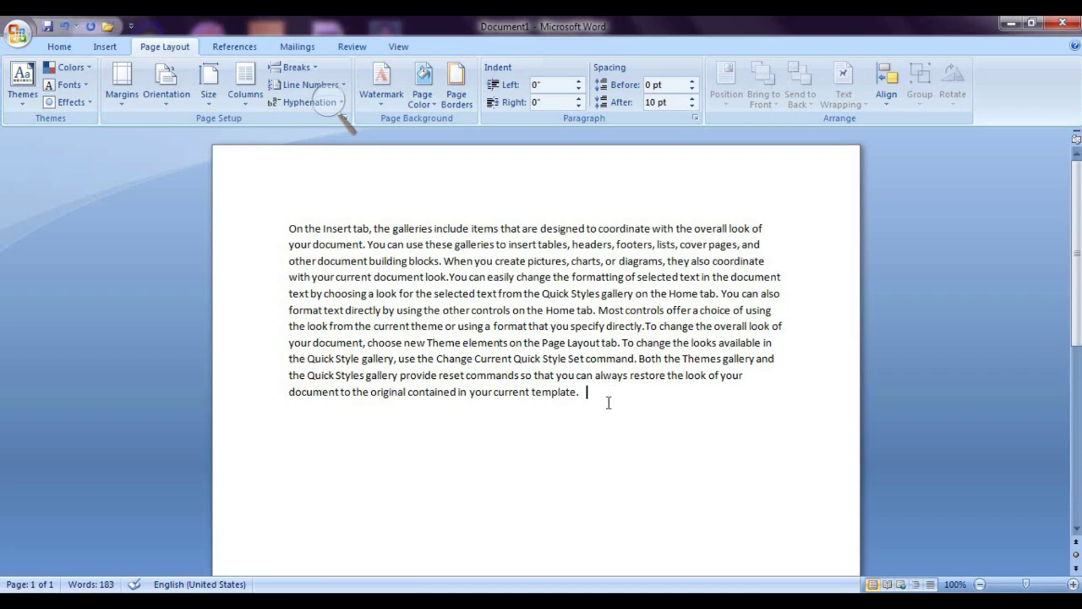
{"action": "left_click", "coordinate": [338, 114]}
{"action": "left_click_drag", "start_coordinate": [357, 95], "coordinate": [91, 175]}
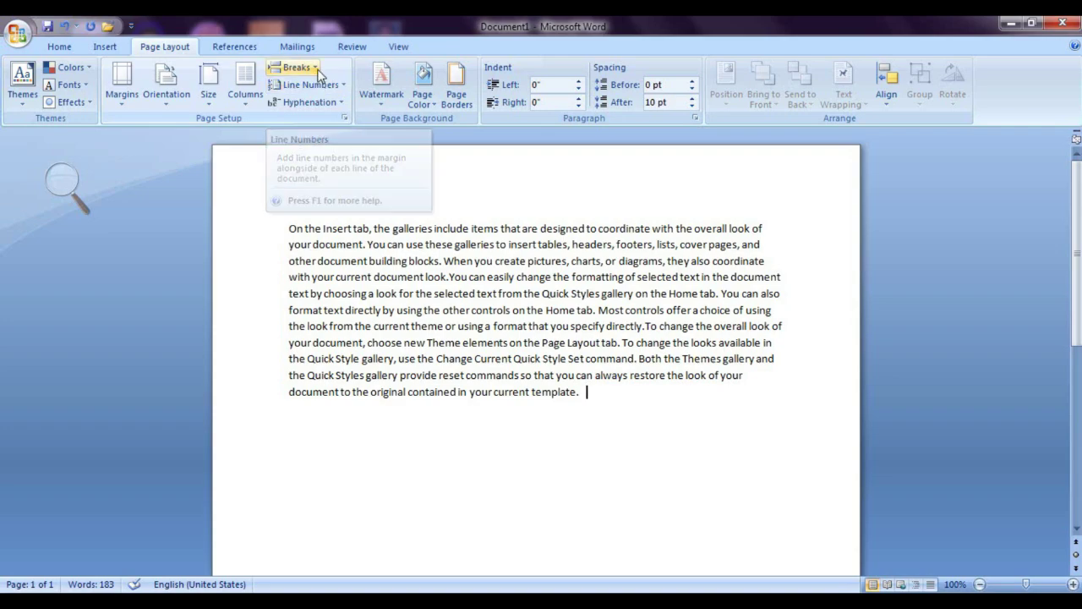
{"action": "left_click", "coordinate": [318, 71]}
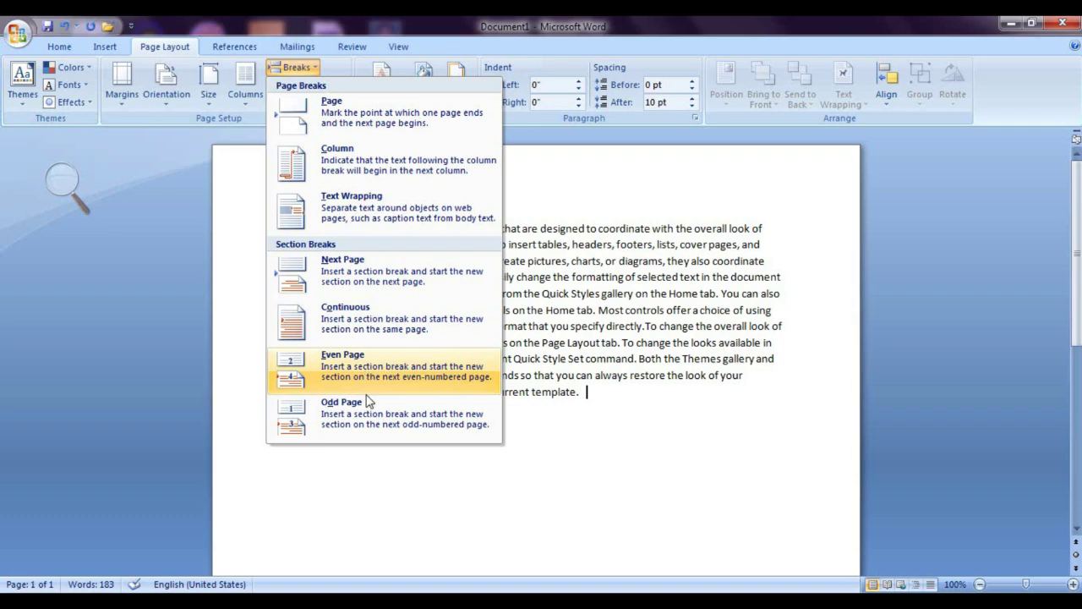
{"action": "left_click", "coordinate": [668, 326]}
{"action": "left_click", "coordinate": [296, 73]}
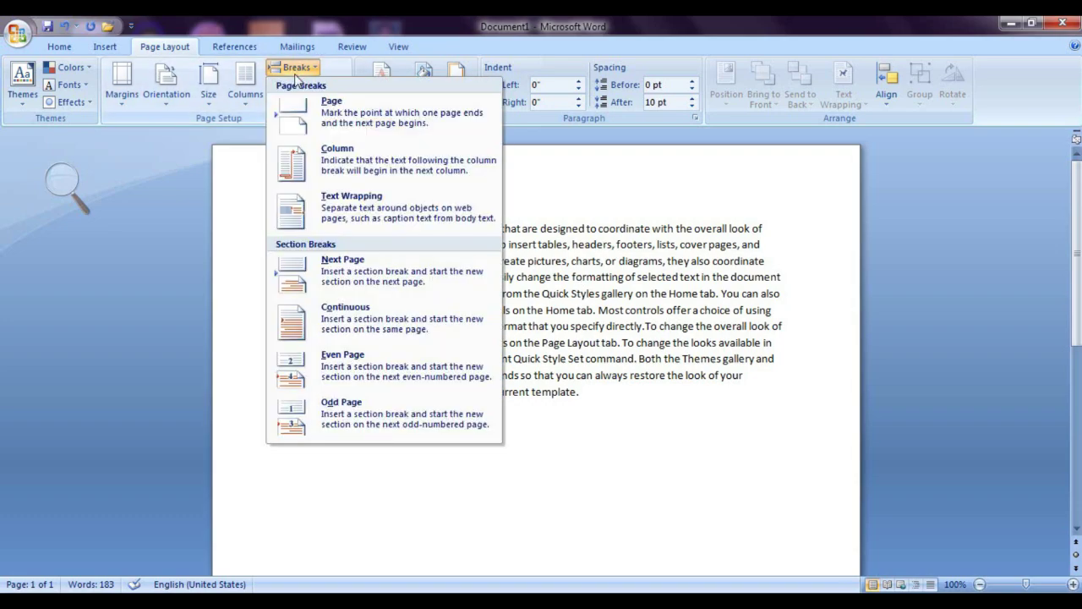
{"action": "left_click", "coordinate": [587, 257]}
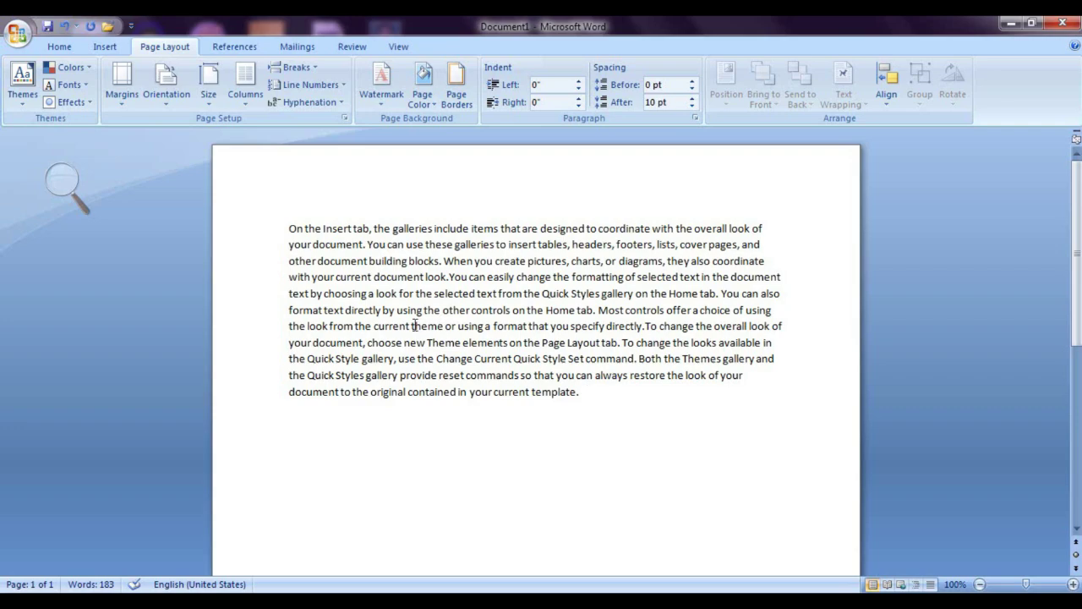
Step: Insert a page break before the sentence starting "Most controls offer a choice" and check the text on the second page
{"action": "left_click", "coordinate": [598, 312]}
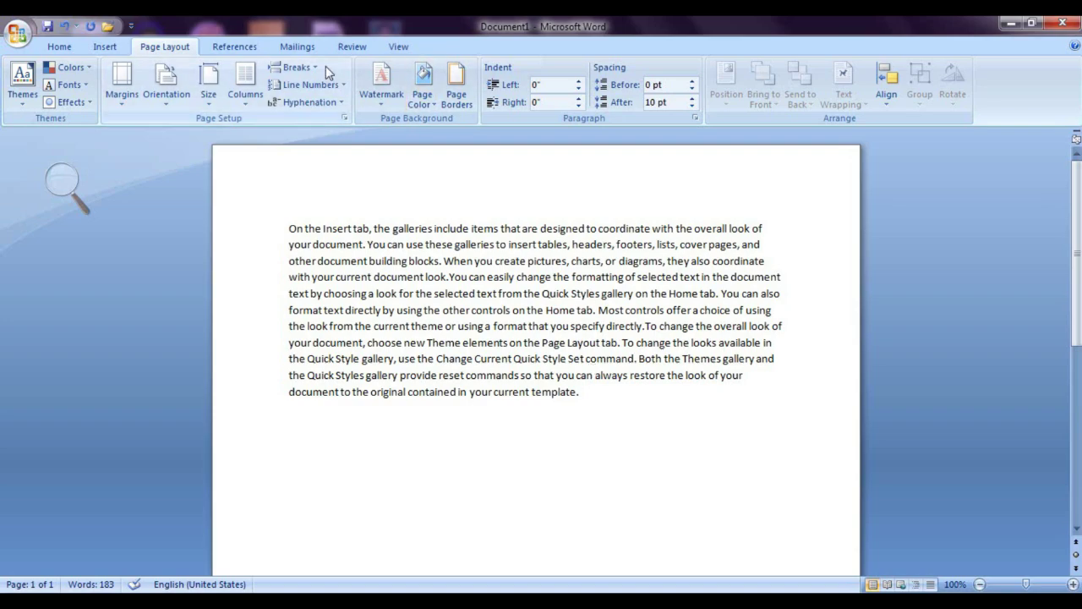
{"action": "left_click", "coordinate": [298, 67]}
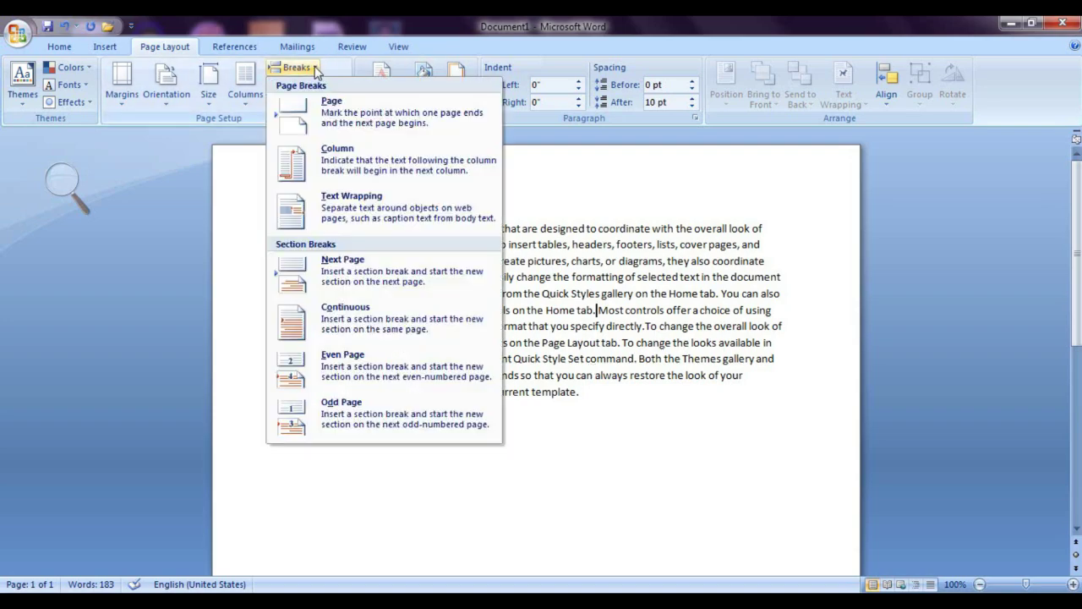
{"action": "left_click", "coordinate": [328, 127]}
{"action": "scroll", "coordinate": [447, 205], "scroll_direction": "up", "scroll_amount": 10}
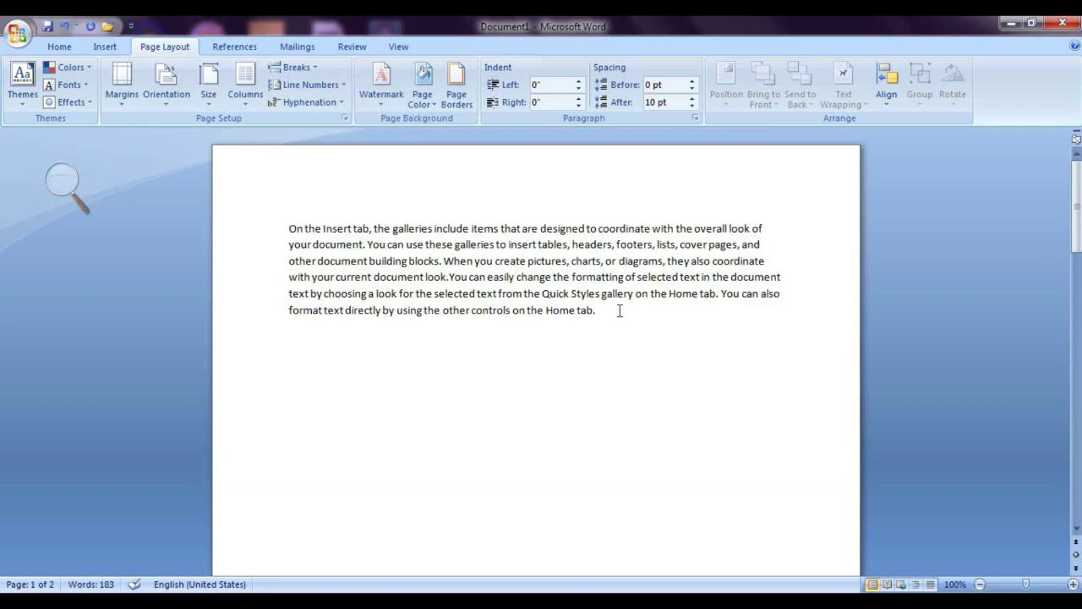
{"action": "scroll", "coordinate": [618, 312], "scroll_direction": "down", "scroll_amount": 5}
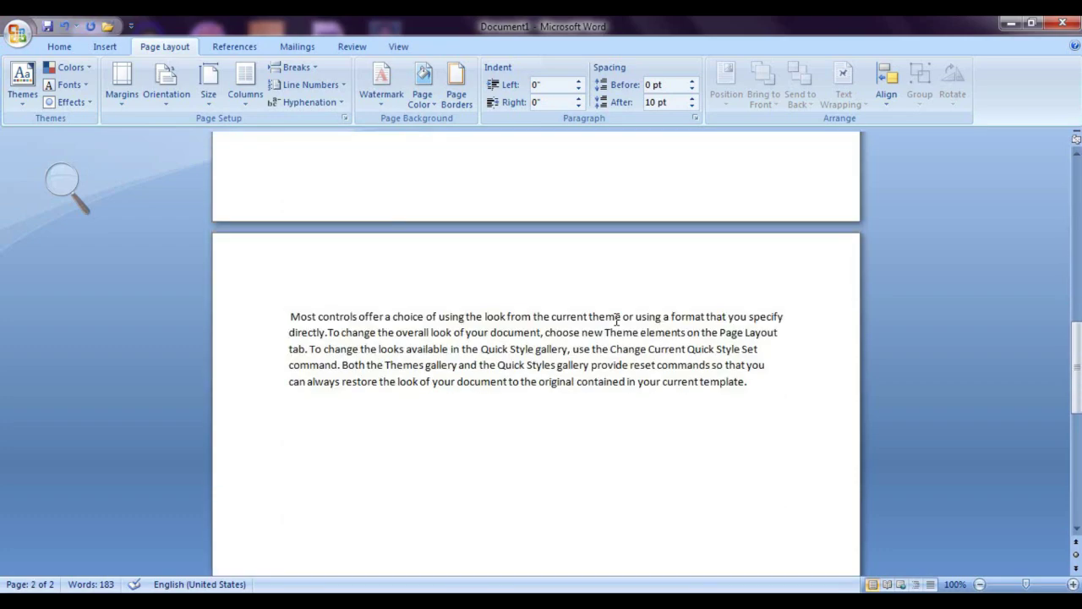
Step: Undo the page break before "Most controls offer a choice"
{"action": "scroll", "coordinate": [617, 320], "scroll_direction": "up", "scroll_amount": 10}
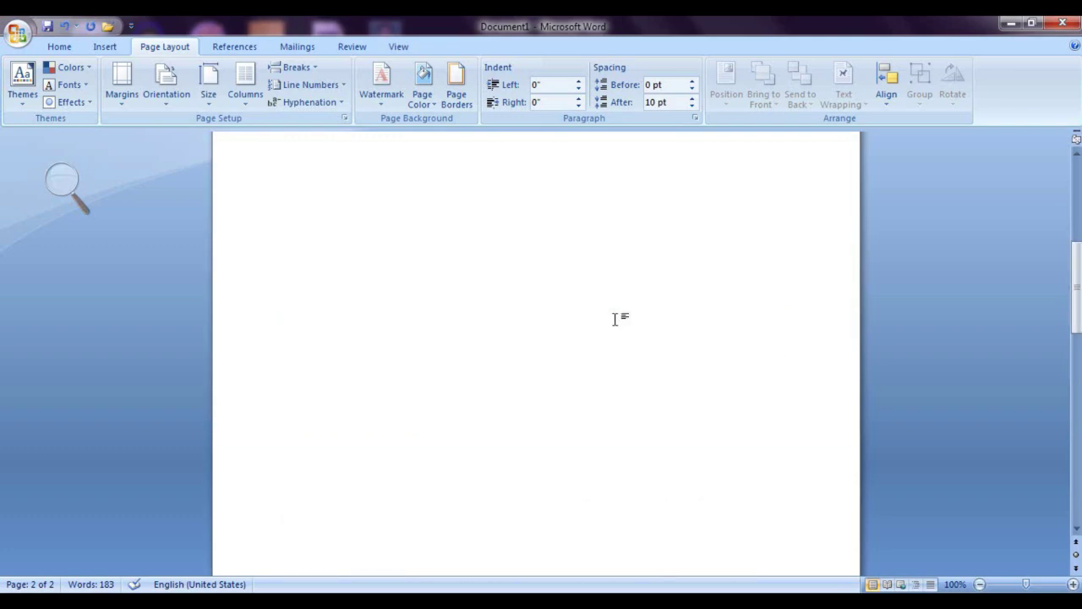
{"action": "left_click", "coordinate": [617, 319]}
{"action": "key", "text": "Delete"}
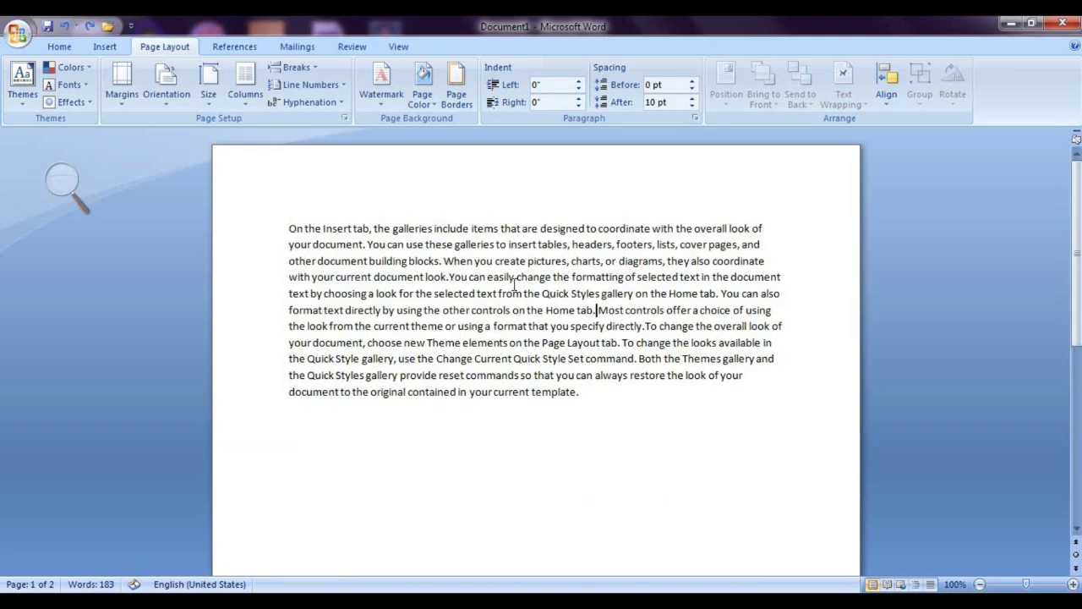
Step: Insert a page break at the same point using the Page Break command among the insert tools
{"action": "left_click", "coordinate": [105, 47]}
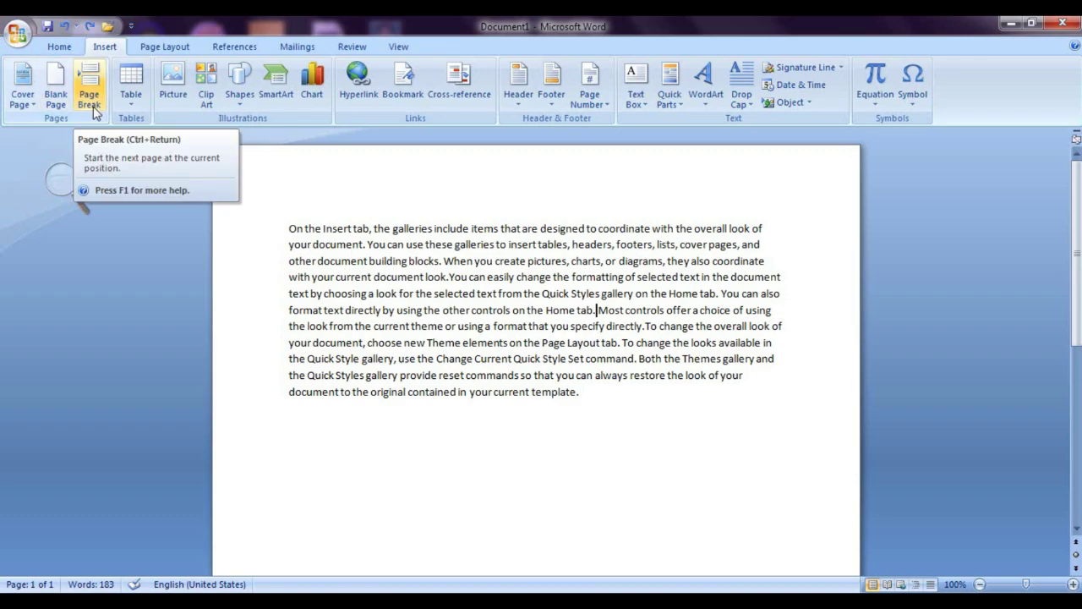
{"action": "left_click", "coordinate": [169, 47]}
{"action": "left_click", "coordinate": [298, 71]}
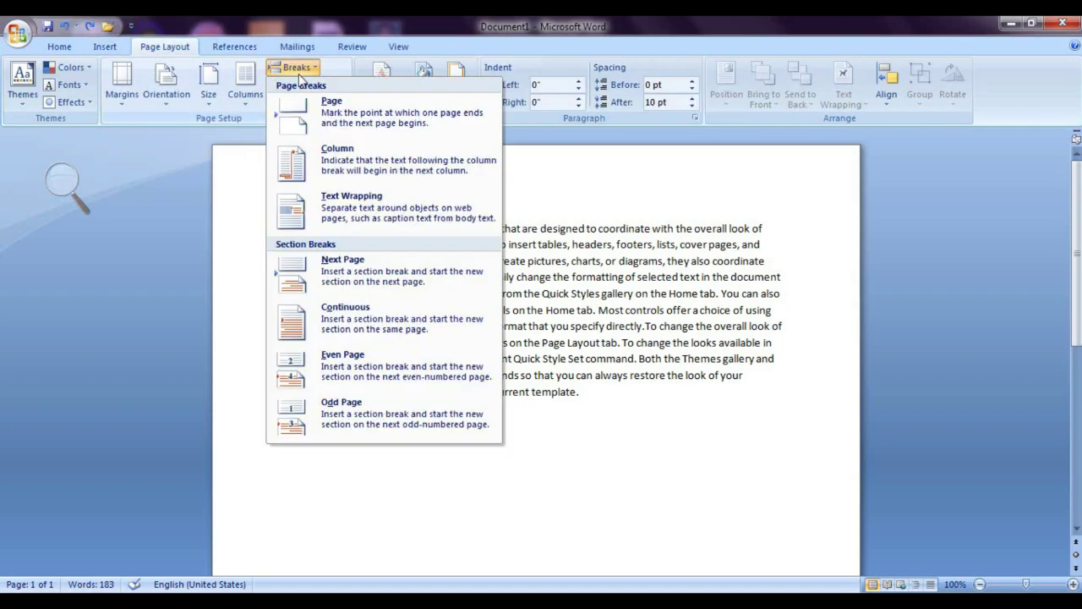
{"action": "left_click", "coordinate": [105, 46]}
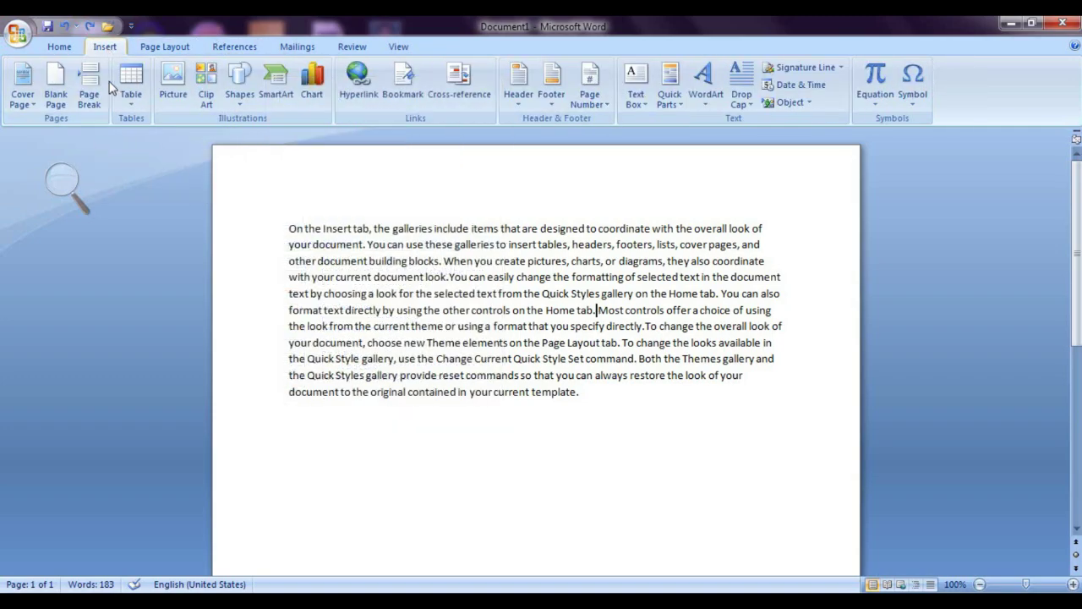
{"action": "left_click", "coordinate": [91, 95]}
{"action": "scroll", "coordinate": [610, 353], "scroll_direction": "up", "scroll_amount": 3}
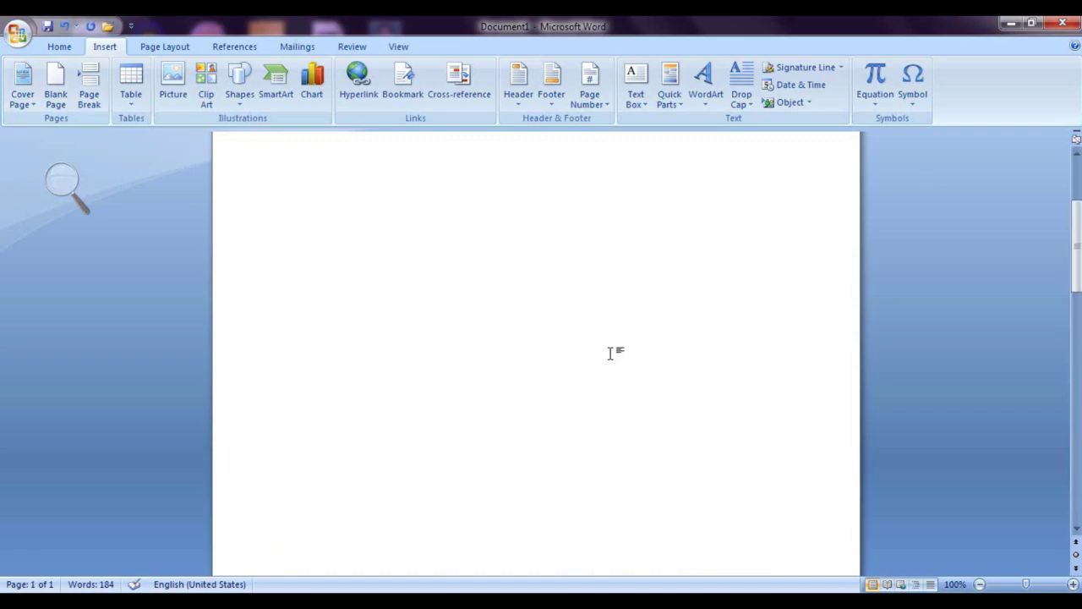
{"action": "scroll", "coordinate": [611, 352], "scroll_direction": "up", "scroll_amount": 3}
Step: Undo and reapply the page break to compare both layouts, and leave the text without the break
{"action": "key", "text": "BackSpace"}
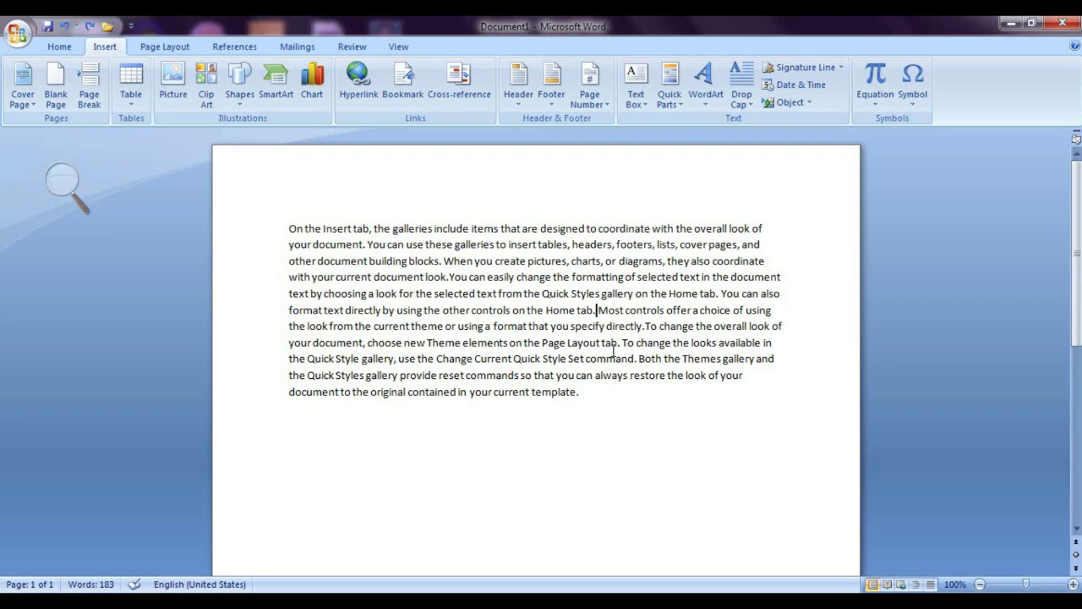
{"action": "key", "text": "ctrl+z"}
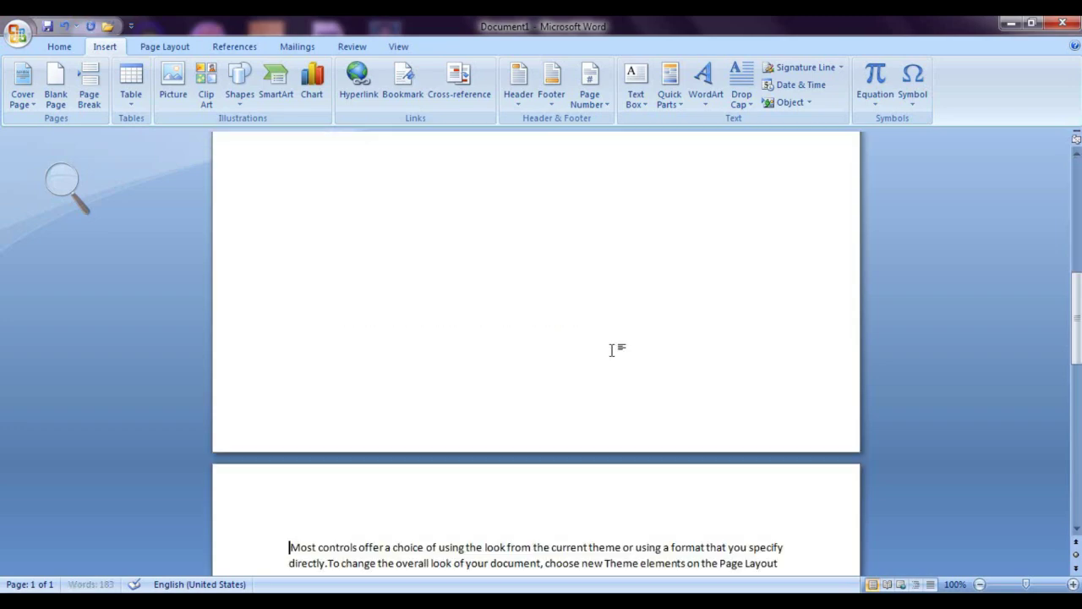
{"action": "scroll", "coordinate": [612, 351], "scroll_direction": "up", "scroll_amount": 8}
{"action": "scroll", "coordinate": [612, 350], "scroll_direction": "up", "scroll_amount": 3}
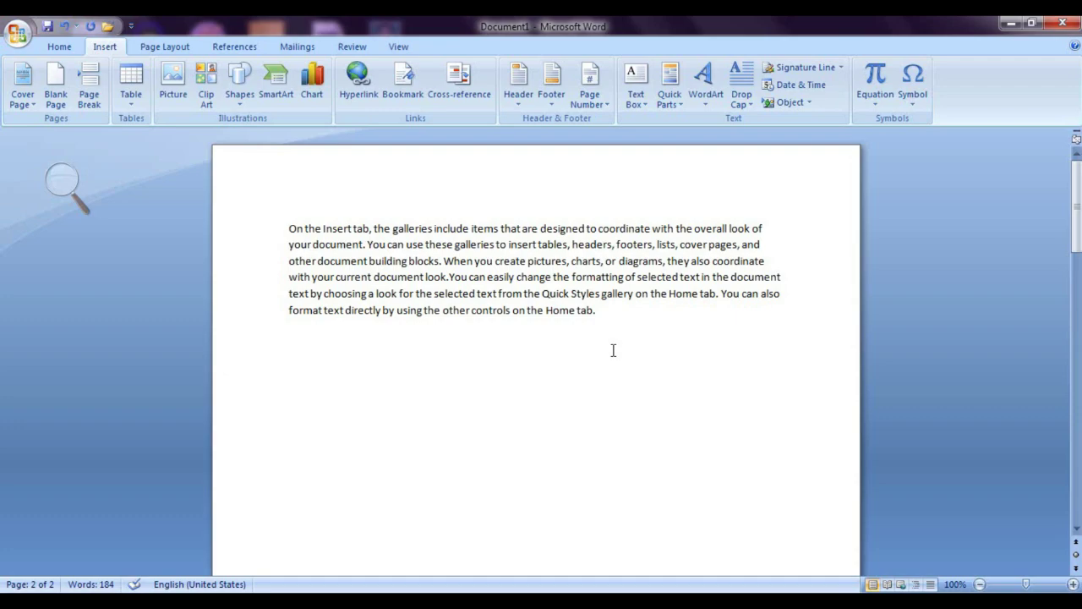
{"action": "scroll", "coordinate": [606, 327], "scroll_direction": "down", "scroll_amount": 18}
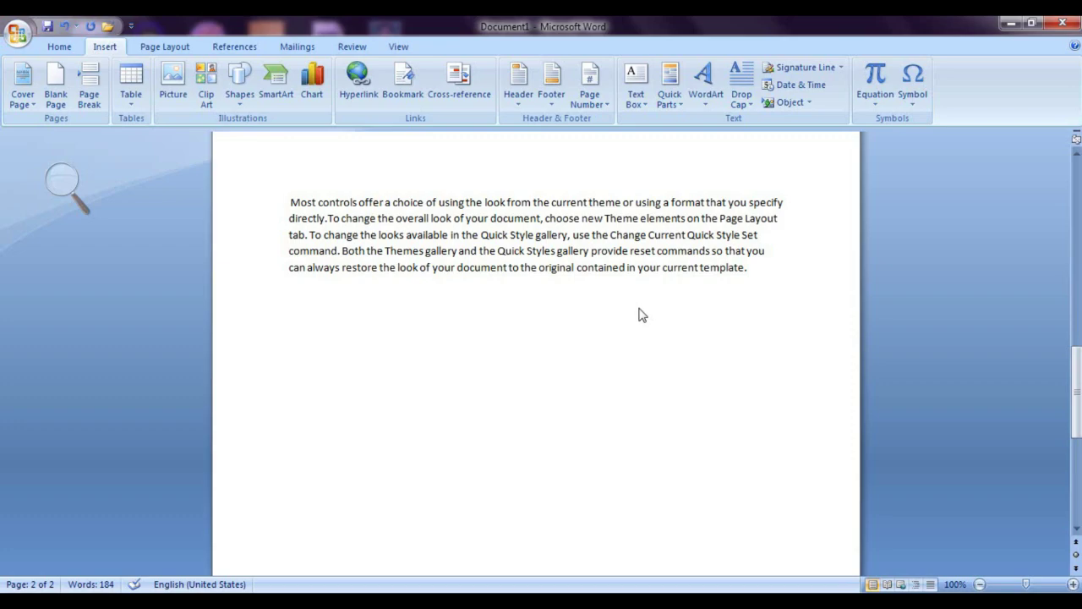
{"action": "key", "text": "BackSpace"}
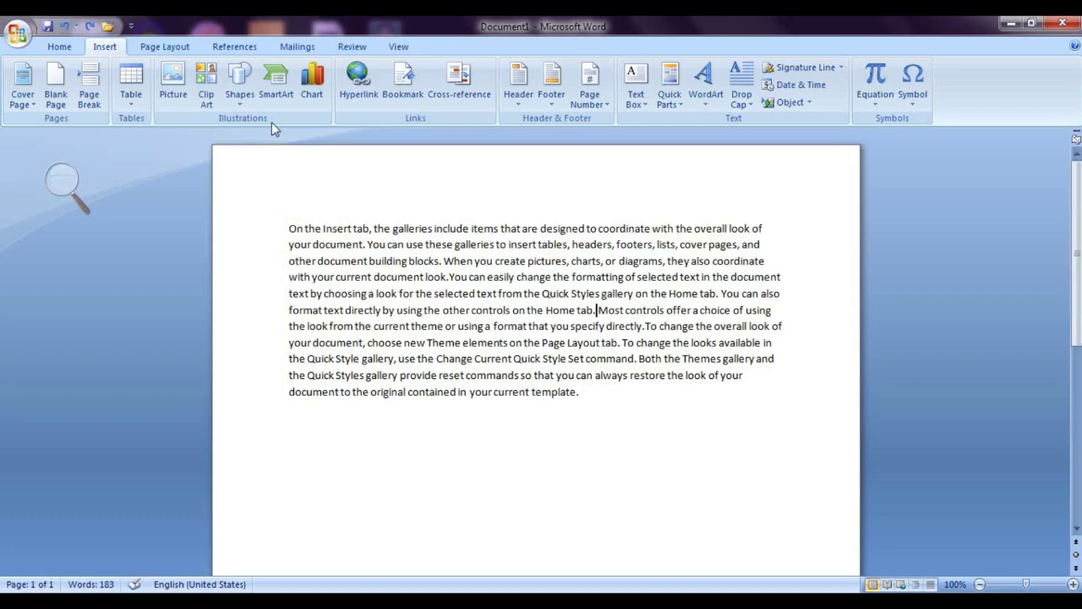
{"action": "left_click", "coordinate": [180, 48]}
{"action": "left_click", "coordinate": [296, 67]}
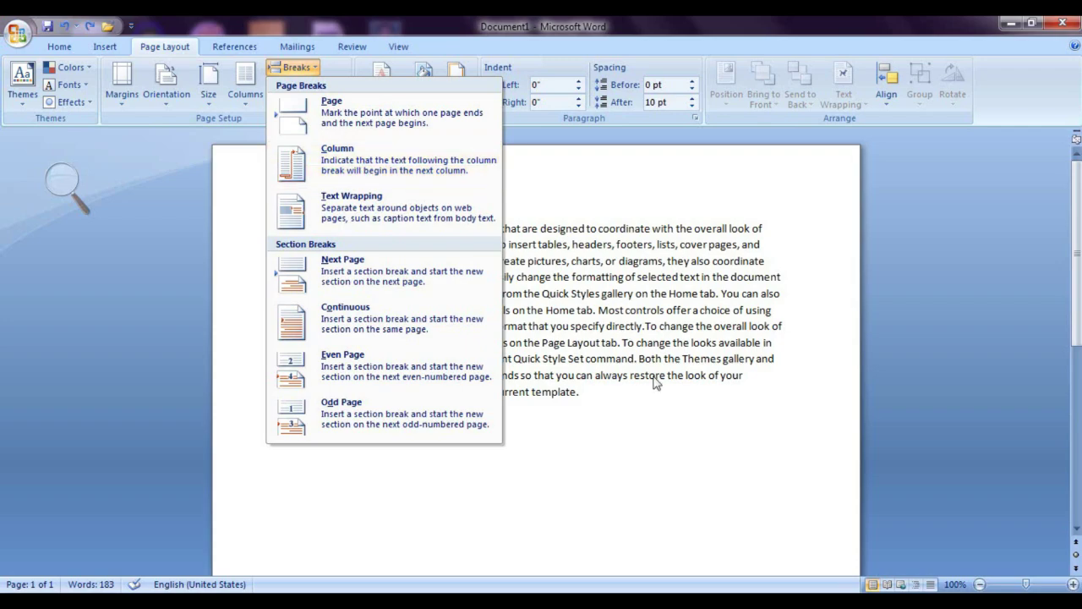
{"action": "key", "text": "Escape"}
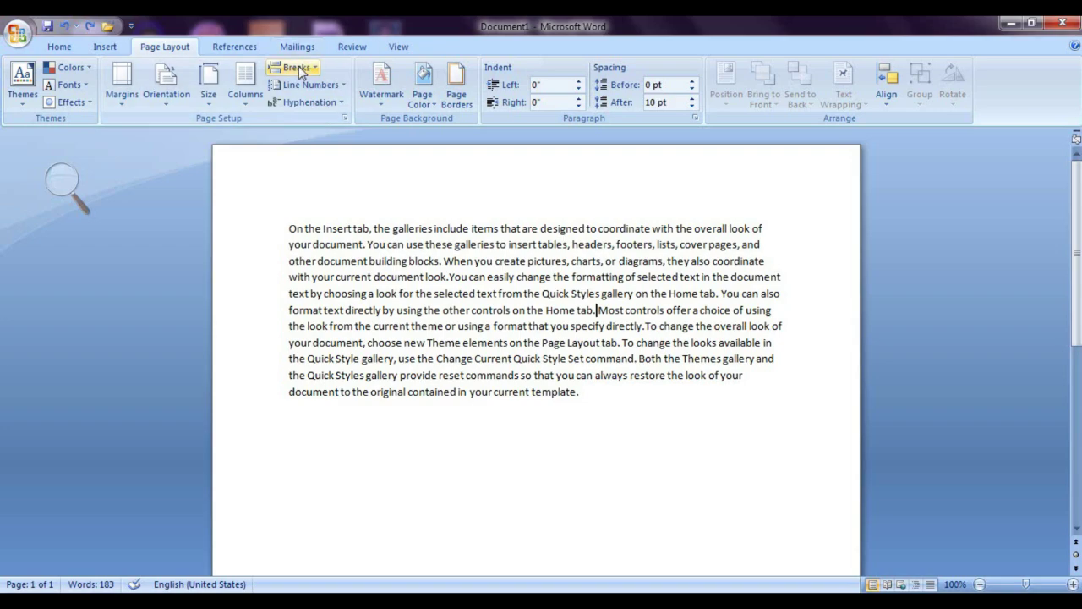
Step: Select all the text and set it in two columns with a line between them
{"action": "left_click_drag", "start_coordinate": [587, 403], "coordinate": [254, 224]}
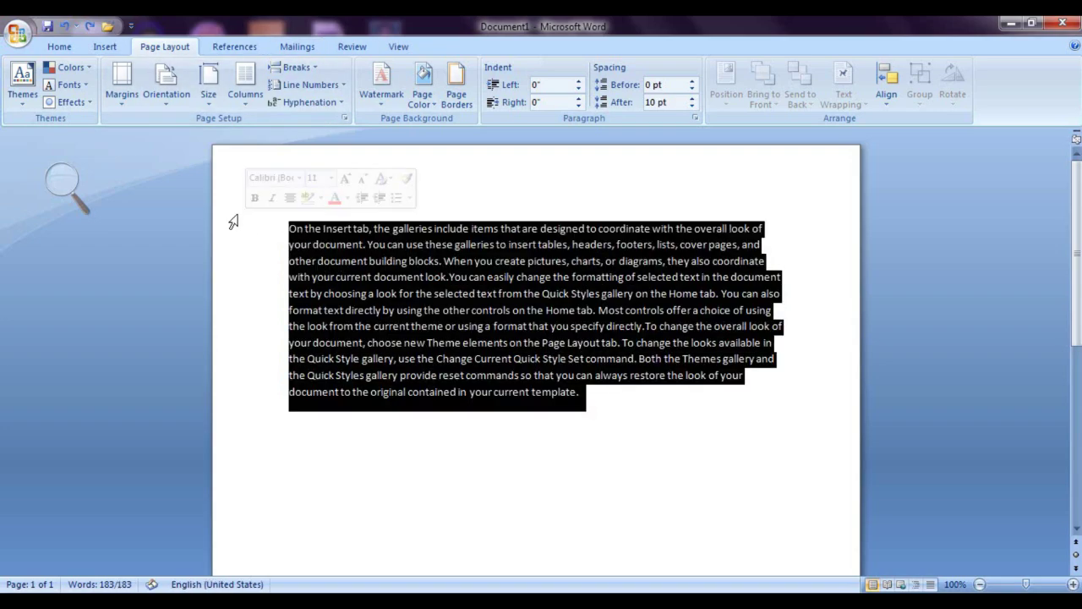
{"action": "left_click", "coordinate": [244, 91]}
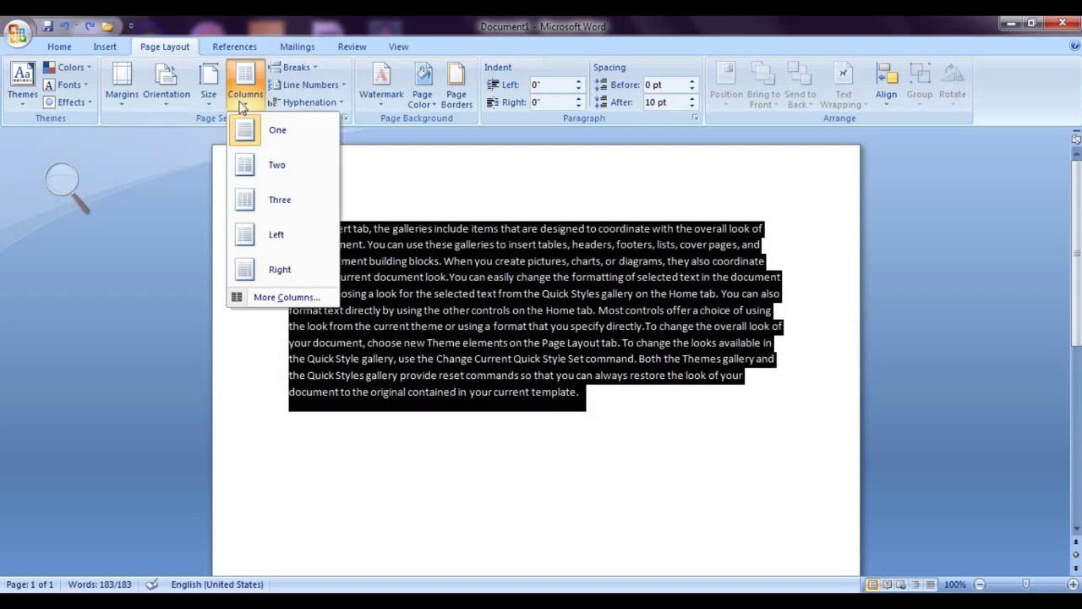
{"action": "left_click", "coordinate": [278, 180]}
{"action": "left_click", "coordinate": [556, 326]}
{"action": "left_click", "coordinate": [740, 399]}
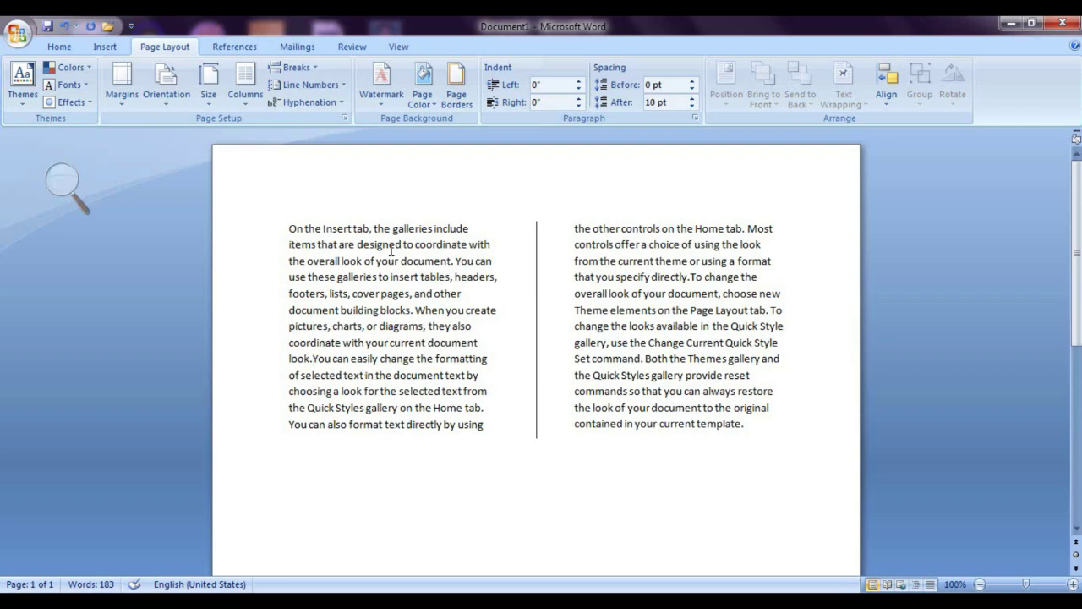
Step: Insert a column break before the sentence starting "You can easily change the formatting"
{"action": "left_click", "coordinate": [292, 67]}
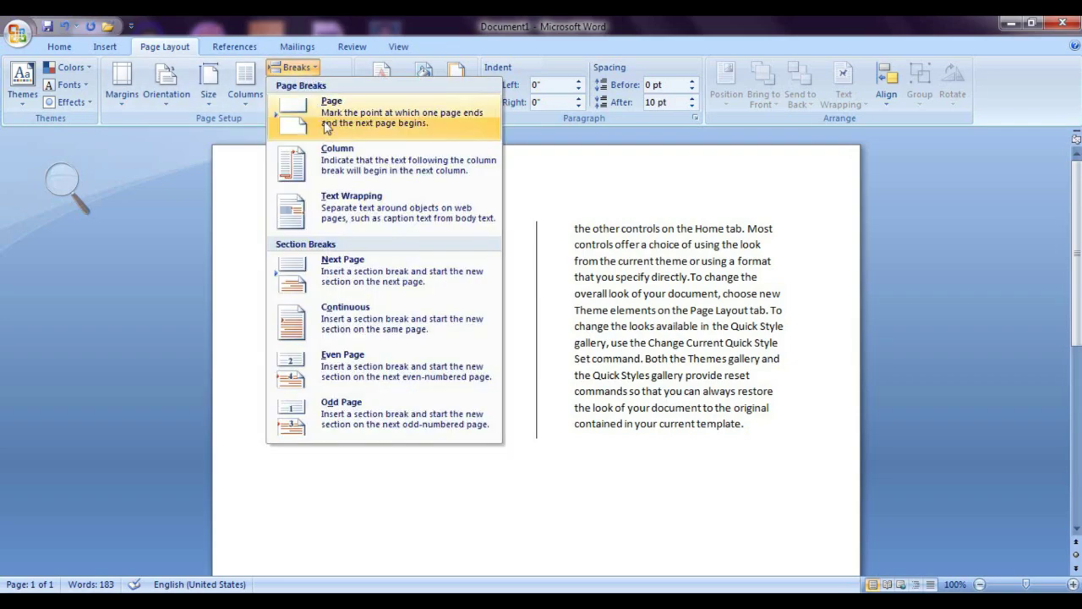
{"action": "left_click", "coordinate": [355, 177]}
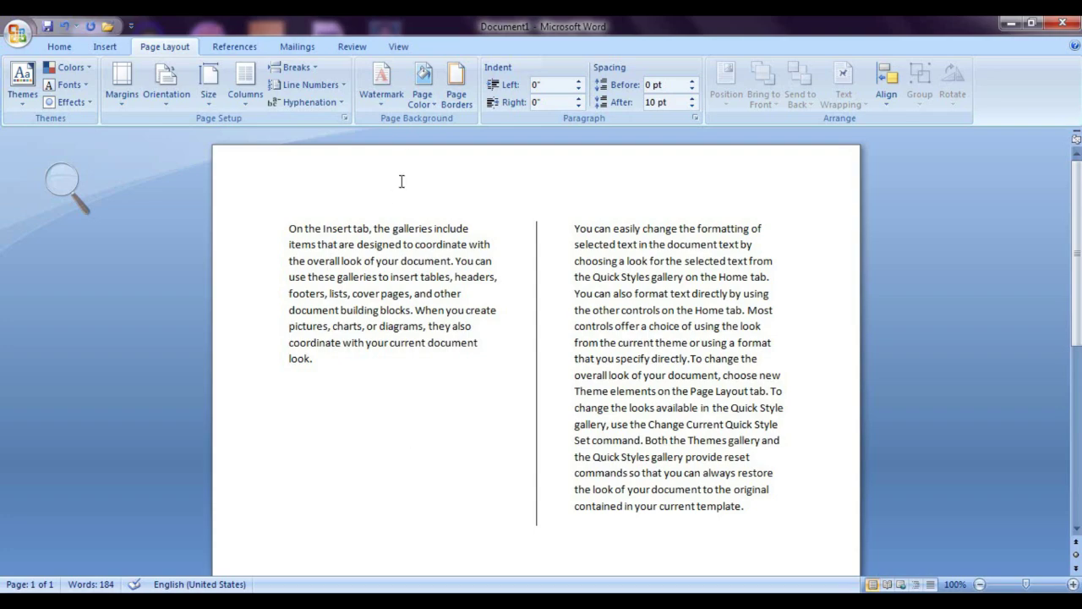
{"action": "left_click", "coordinate": [294, 67]}
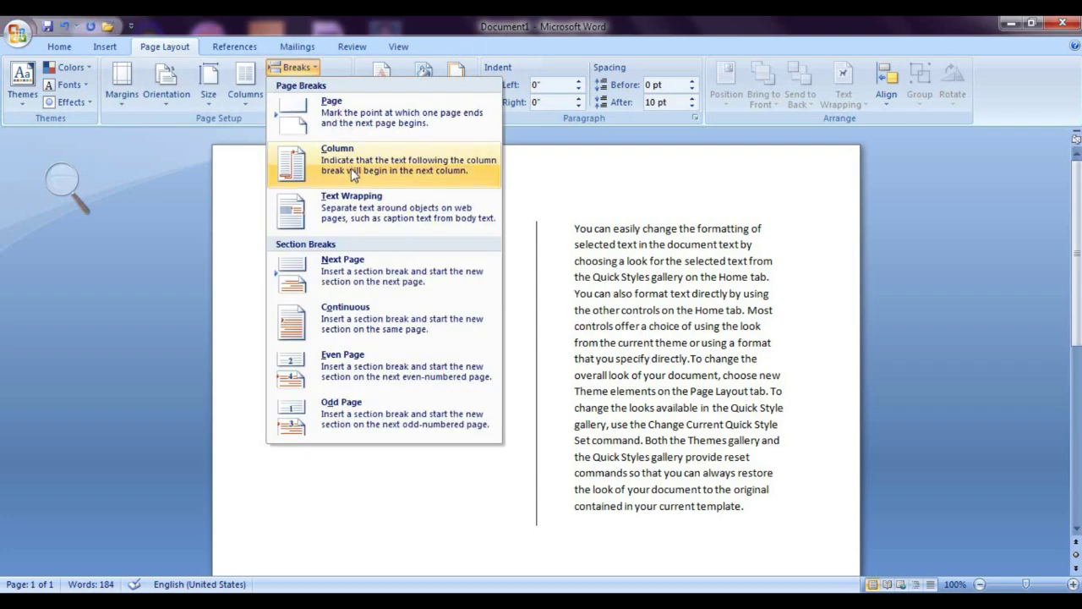
{"action": "left_click", "coordinate": [399, 160]}
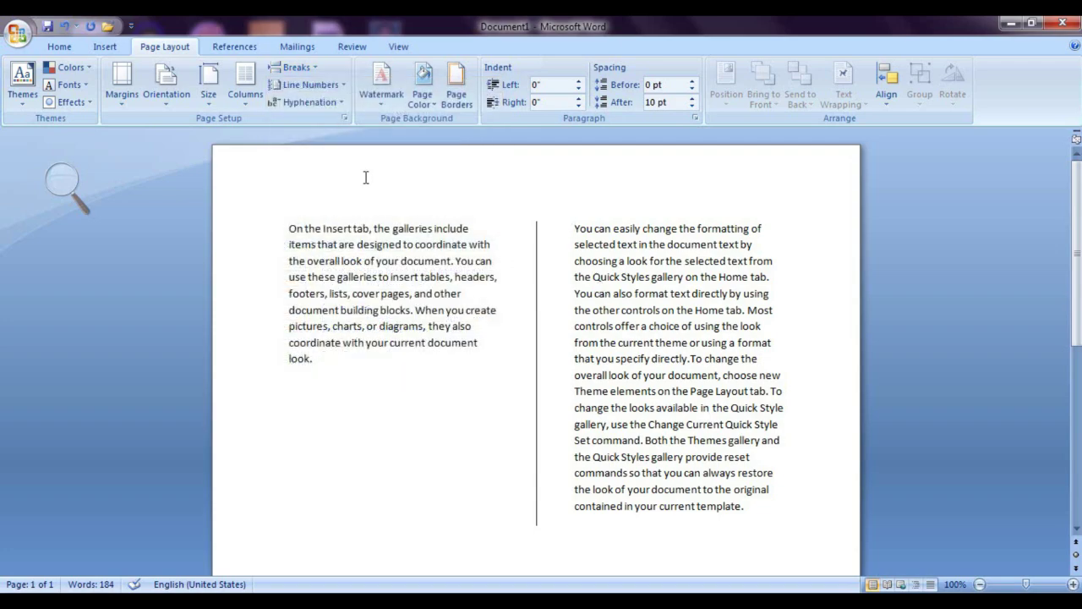
Step: Undo the column break and the two-column layout, and deselect the text
{"action": "key", "text": "BackSpace"}
{"action": "key", "text": "ctrl+a"}
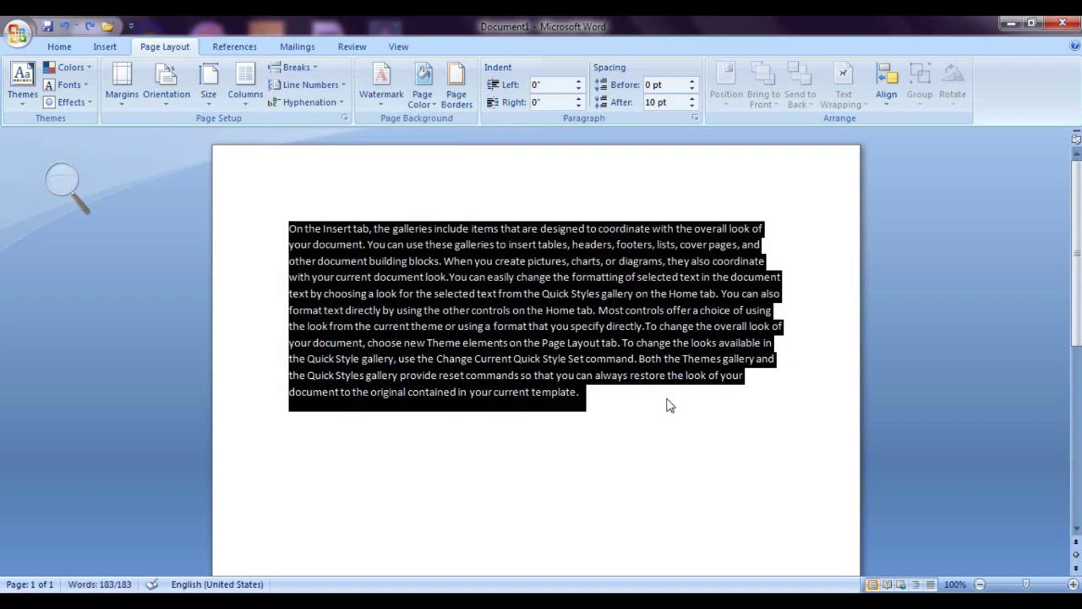
{"action": "left_click", "coordinate": [669, 404]}
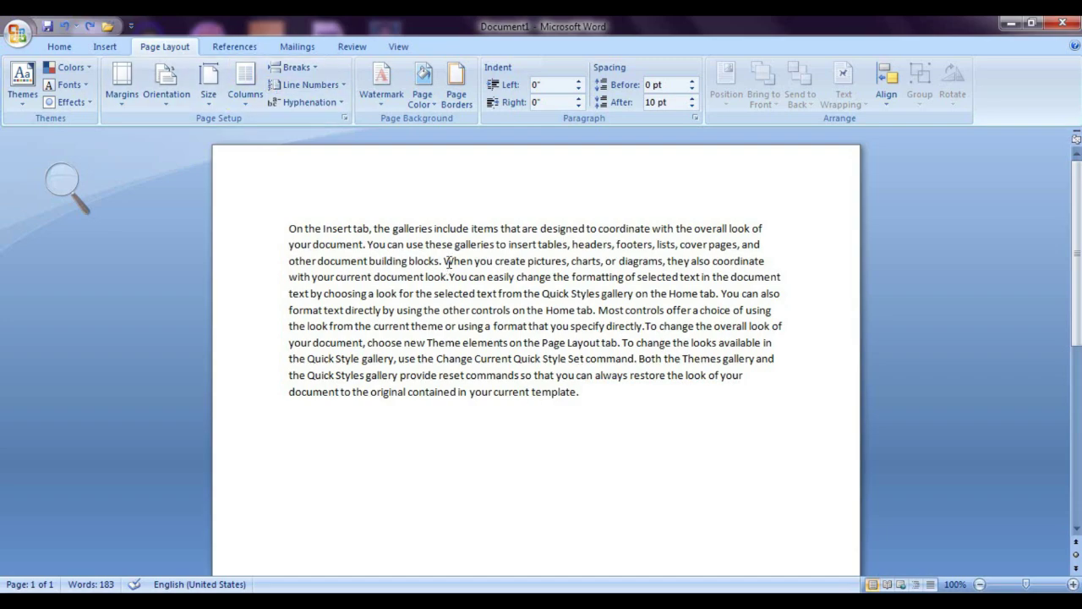
Step: Split the text into separate paragraphs before "When you create pictures" and before "Most controls offer a choice"
{"action": "key", "text": "Return"}
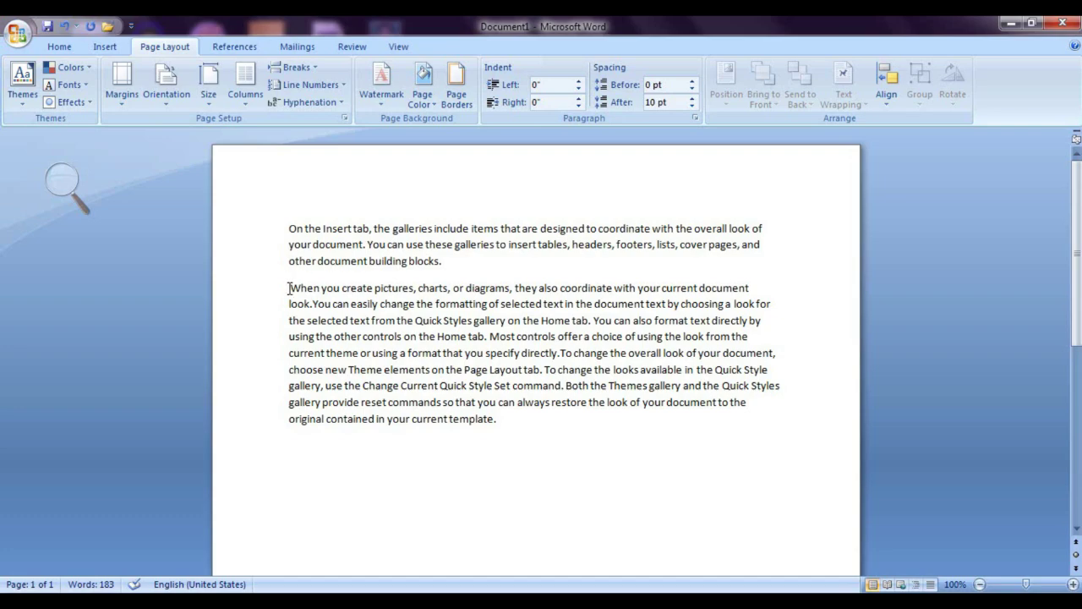
{"action": "left_click", "coordinate": [488, 337]}
{"action": "key", "text": "Return"}
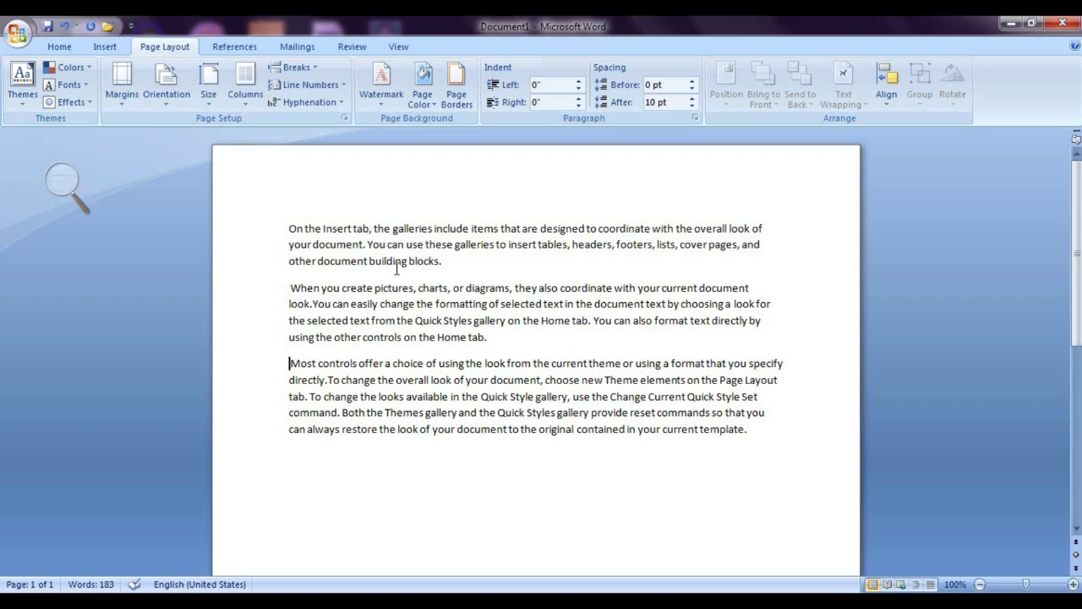
Step: Rejoin the "When you create pictures" paragraph with the first one, and undo the paragraph splits
{"action": "left_click", "coordinate": [288, 292]}
{"action": "key", "text": "Delete"}
{"action": "key", "text": "BackSpace"}
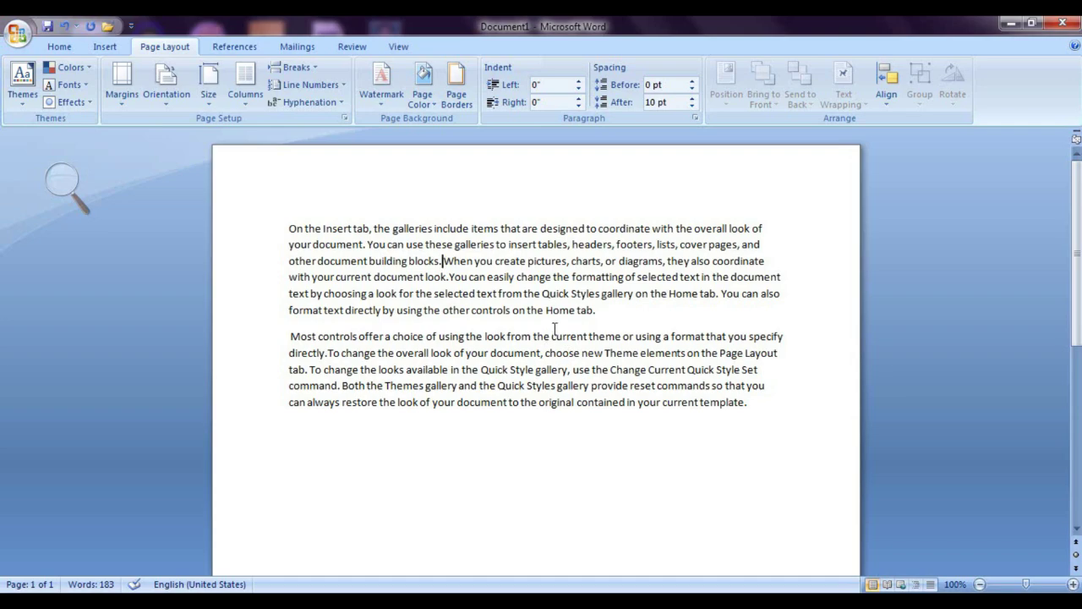
{"action": "key", "text": "ctrl+z"}
{"action": "key", "text": "ctrl+z"}
{"action": "key", "text": "ctrl+z"}
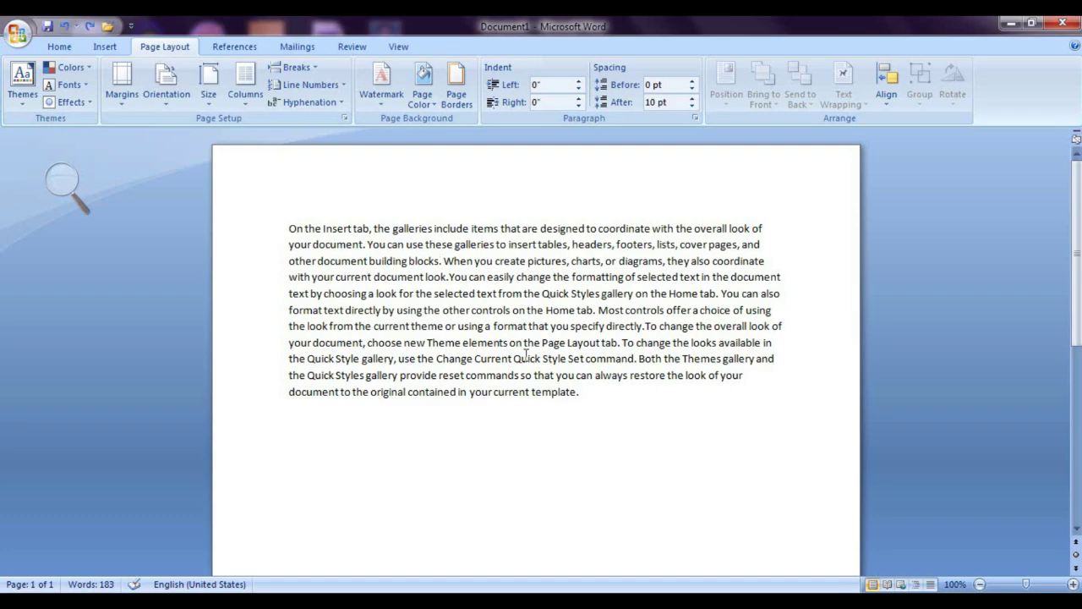
Step: Start a new paragraph before "When you create pictures" and insert a text wrapping break before "Most controls offer a choice"
{"action": "key", "text": "Return"}
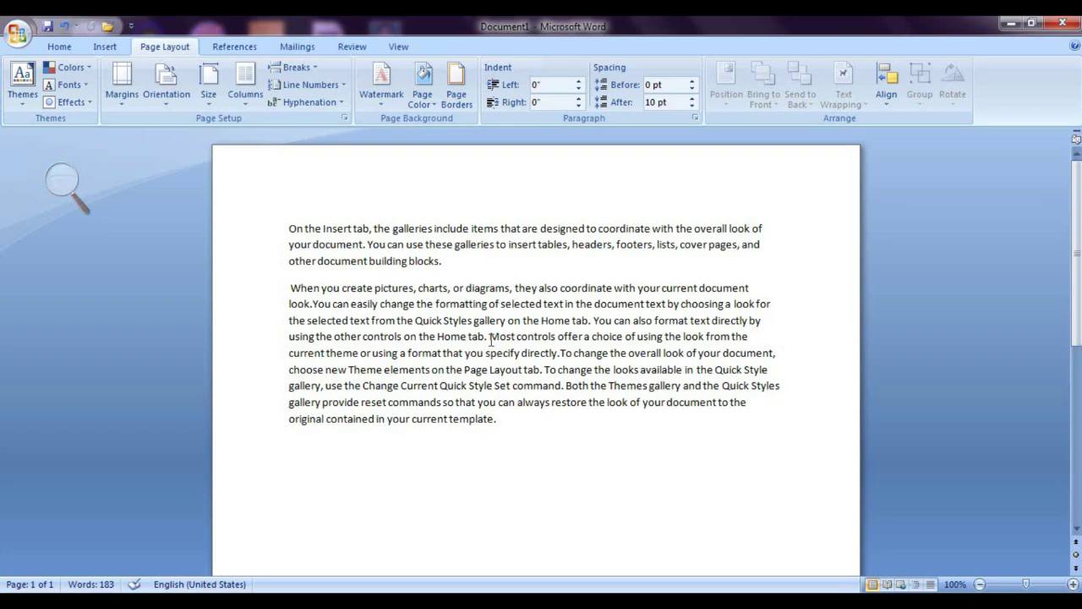
{"action": "left_click", "coordinate": [304, 67]}
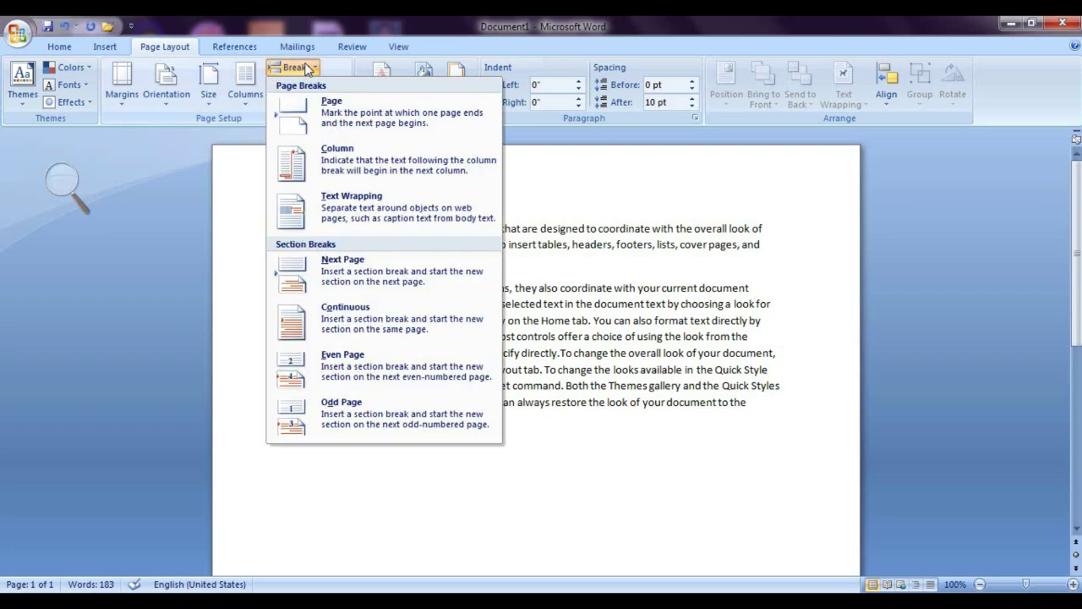
{"action": "left_click", "coordinate": [343, 222]}
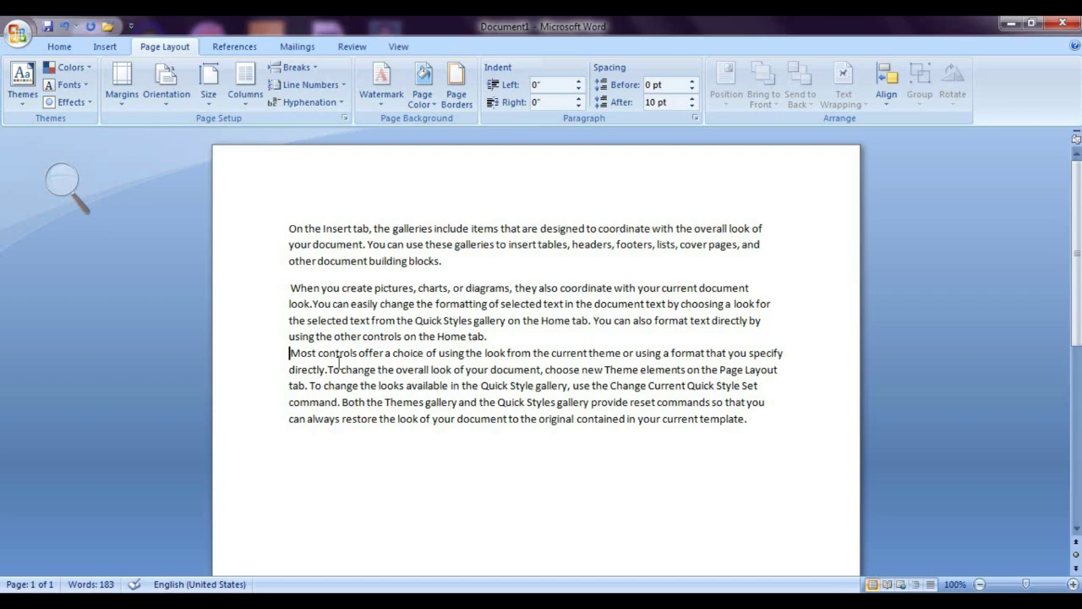
{"action": "left_click", "coordinate": [296, 67]}
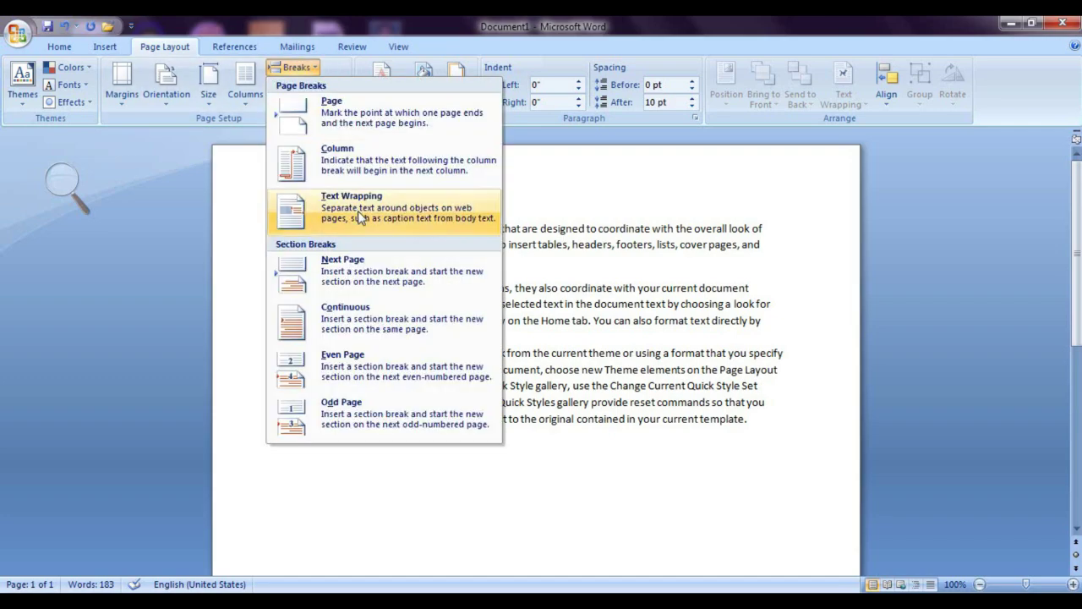
{"action": "left_click", "coordinate": [720, 443]}
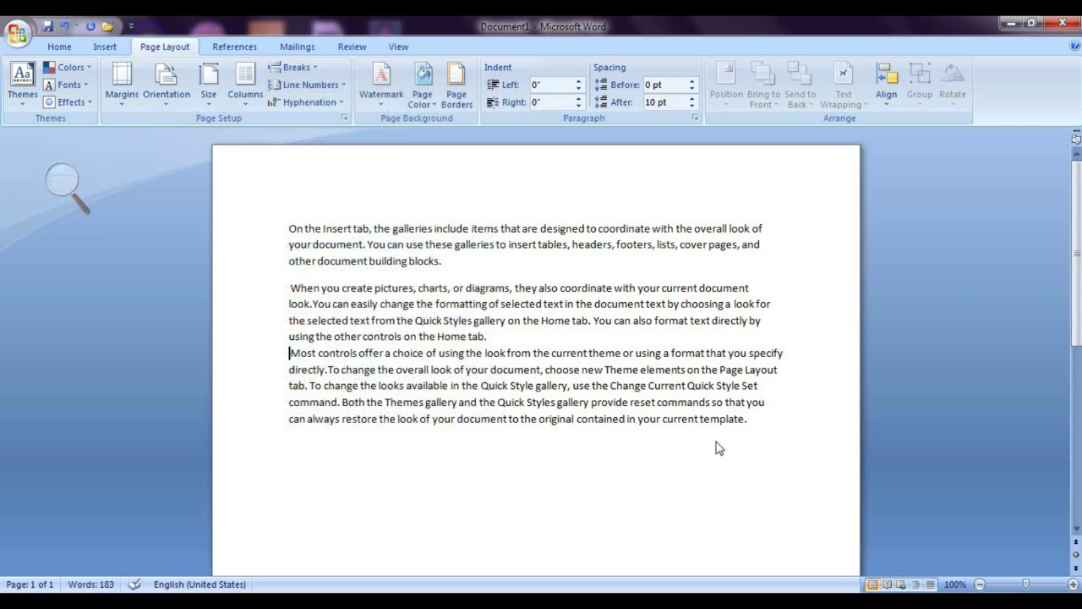
{"action": "left_click", "coordinate": [296, 66]}
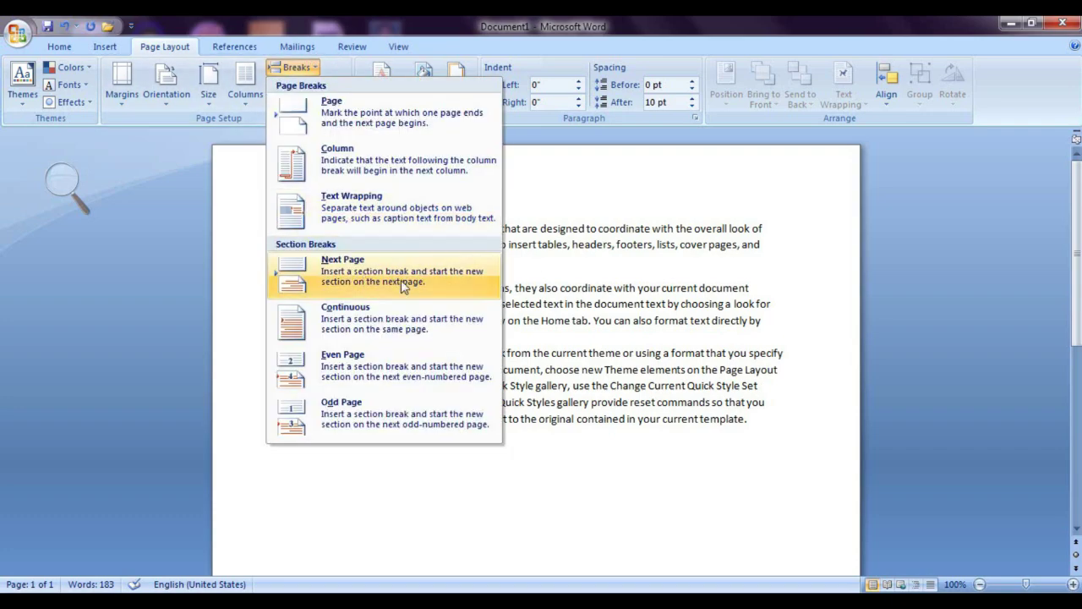
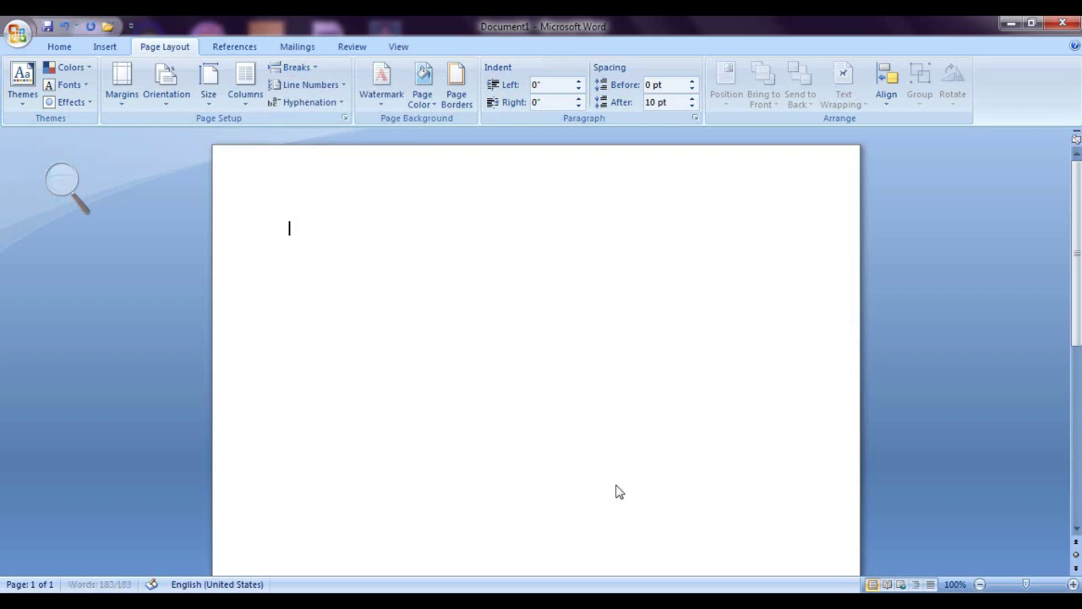
Step: Fill the empty document with sample text using =rand() and lay it out in one column
{"action": "type", "text": "="}
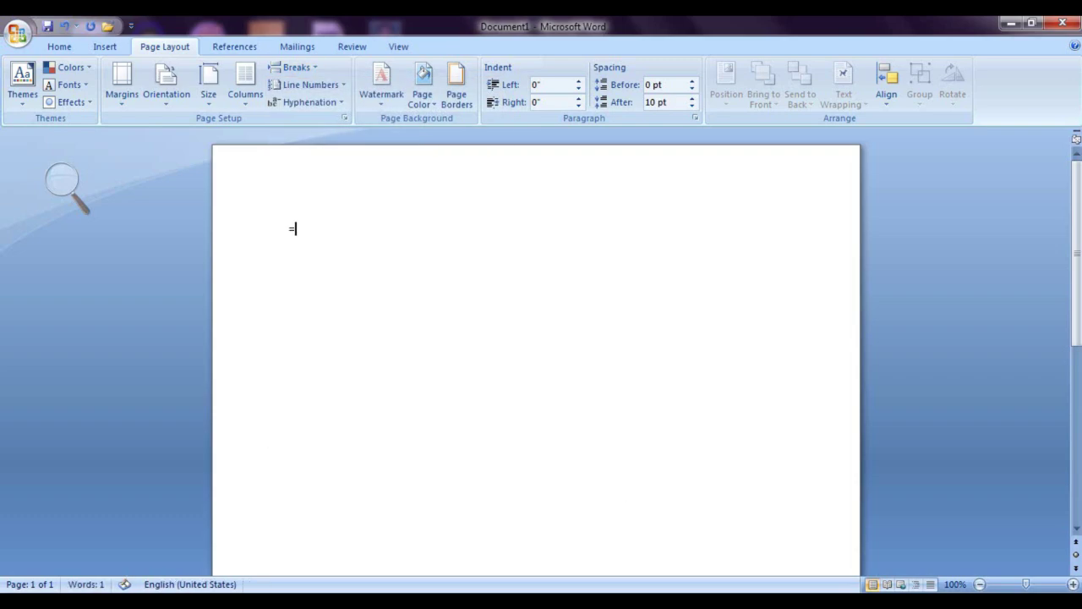
{"action": "type", "text": "rand()"}
{"action": "key", "text": "Return"}
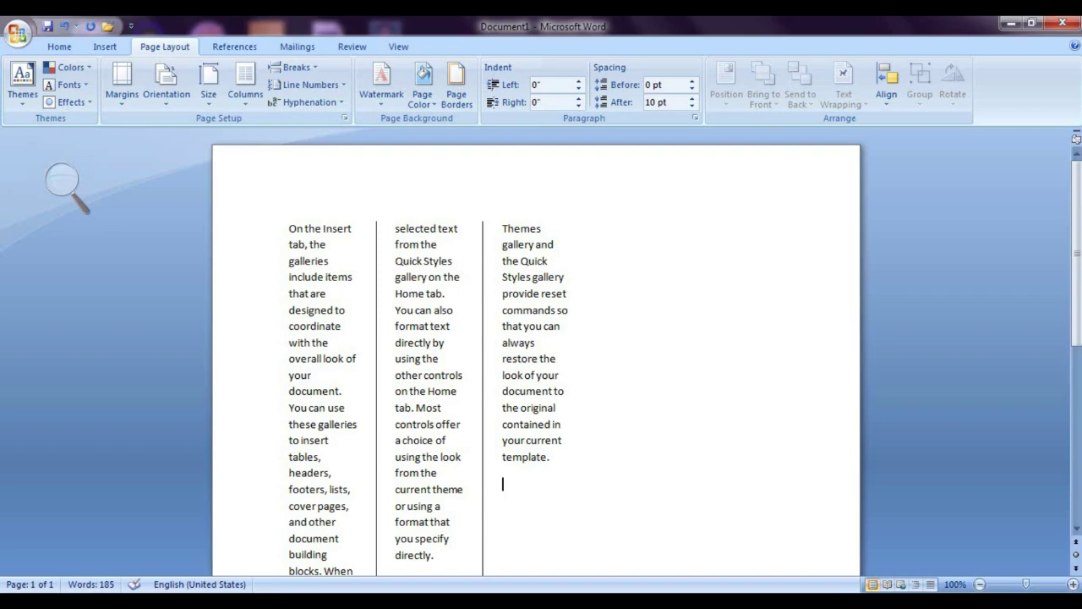
{"action": "left_click", "coordinate": [245, 88]}
{"action": "left_click", "coordinate": [268, 142]}
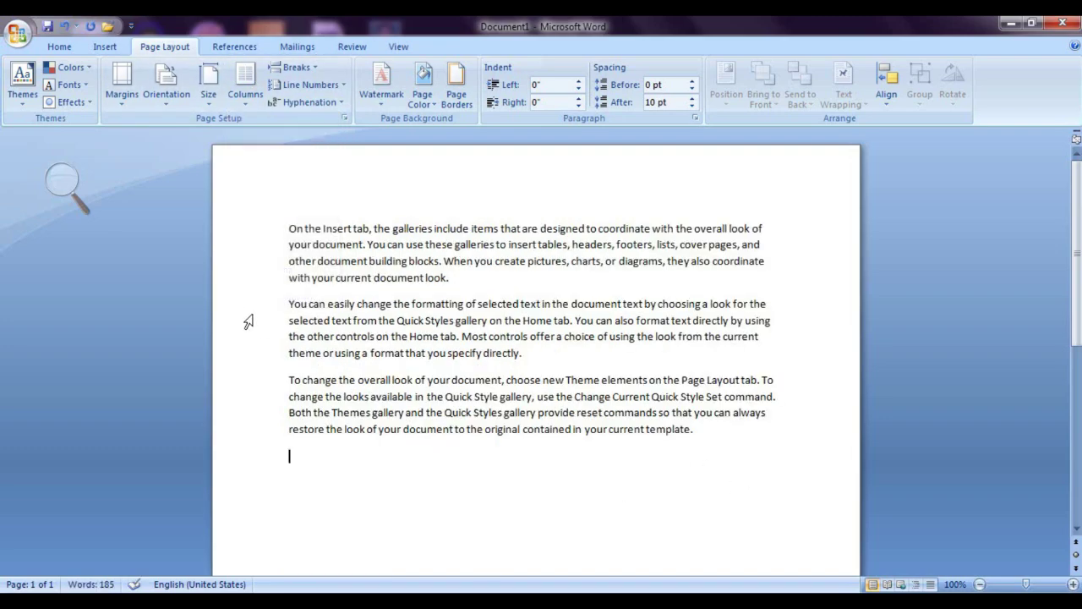
Step: Join the three sample paragraphs into a single paragraph
{"action": "left_click", "coordinate": [286, 313]}
{"action": "key", "text": "BackSpace"}
{"action": "left_click", "coordinate": [288, 352]}
{"action": "key", "text": "BackSpace"}
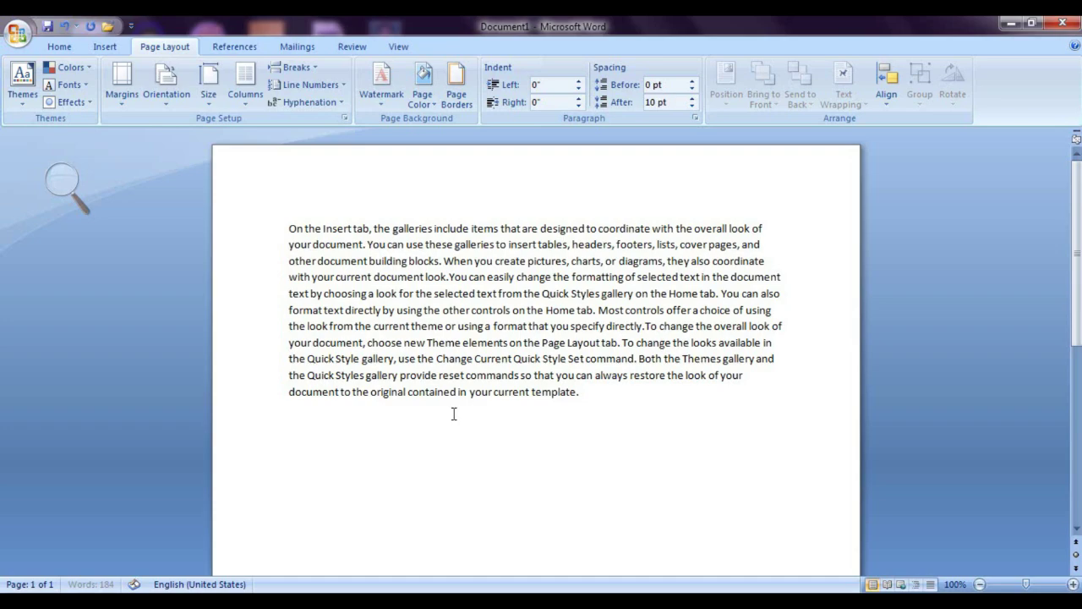
Step: Copy the whole text and paste it repeatedly below the original until the document spans seven pages
{"action": "key", "text": "ctrl+a"}
{"action": "key", "text": "ctrl+c"}
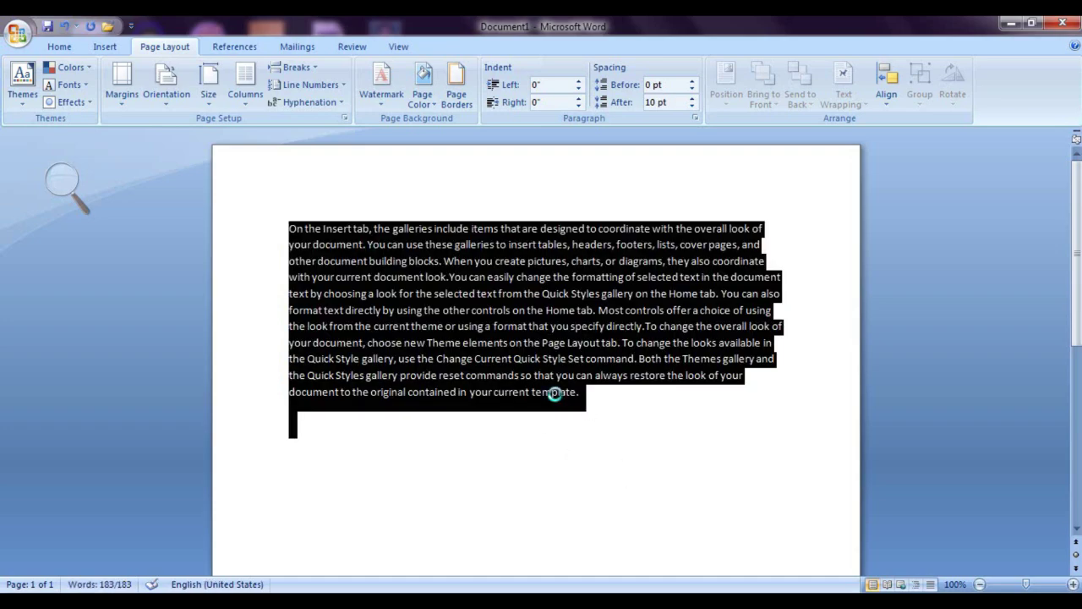
{"action": "left_click", "coordinate": [415, 428]}
{"action": "key", "text": "ctrl+v"}
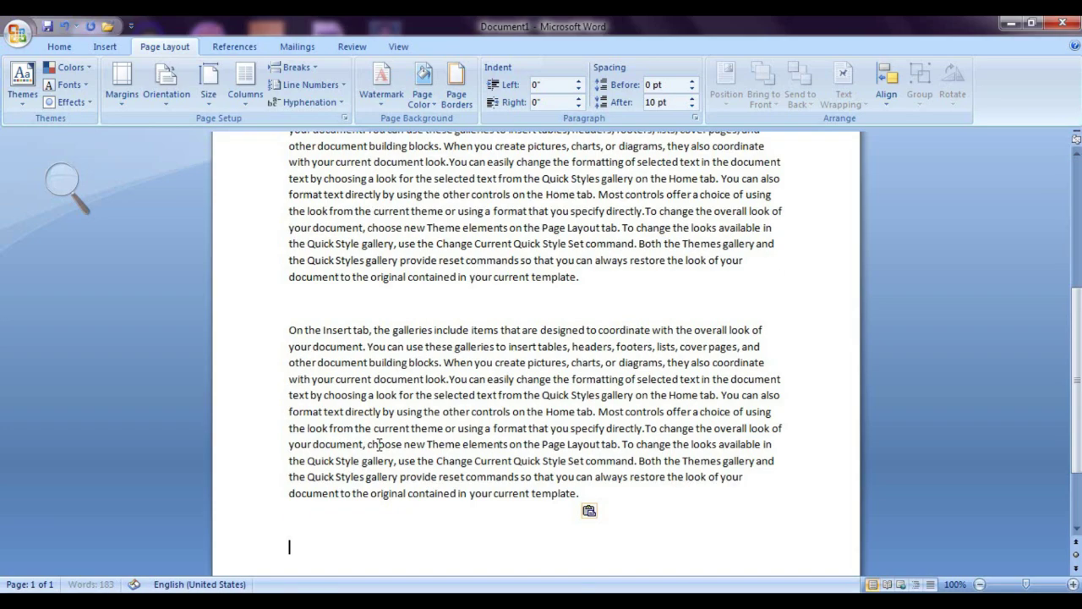
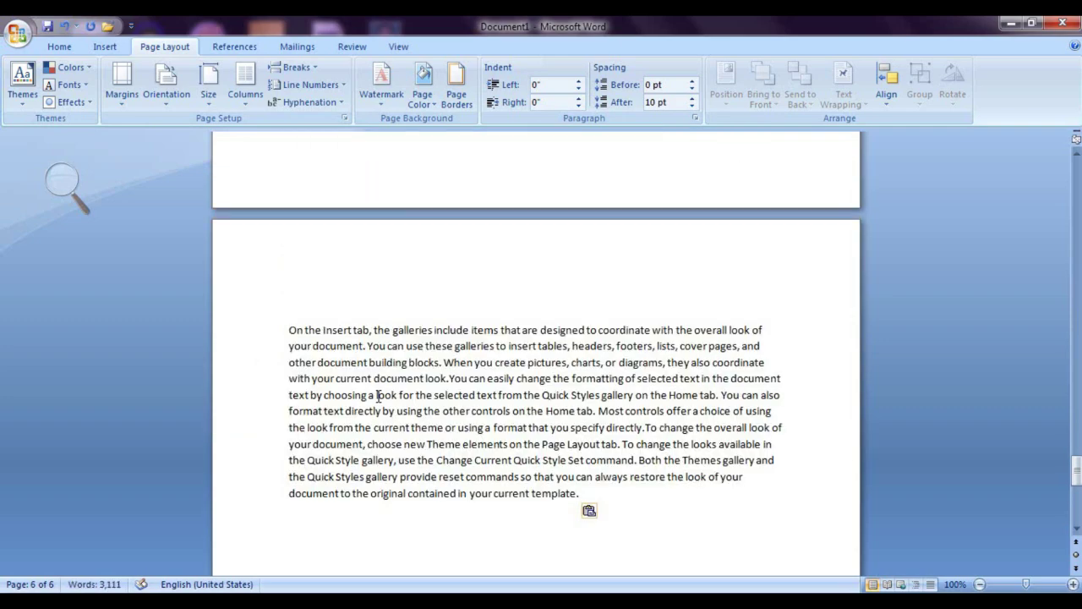
{"action": "type", "text": "On the Insert tab, the galleries include items that are designed to coordinate with the overall look of your document. You can use these galleries to insert tables, headers, footers, lists, cover pages, and other document building blocks. When you create pictures, charts, or diagrams, they also coordinate with your current document look.You can easily change the formatting of selected text in the document text by choosing a look for the selected text from the Quick Styles gallery on the Home tab. You can also format text directly by using the other controls on the Home tab. Most controls offer a choice of using the look from the current theme or using a format that you specify directly.To change the overall look of your document, choose new Theme elements on the Page Layout tab. To change the looks available in the Quick Style gallery, use the Change Current Quick Style Set command. Both the Themes gallery and the Quick Styles gallery provide reset commands so that you can always restore the look of your document to the original contained in your current template."}
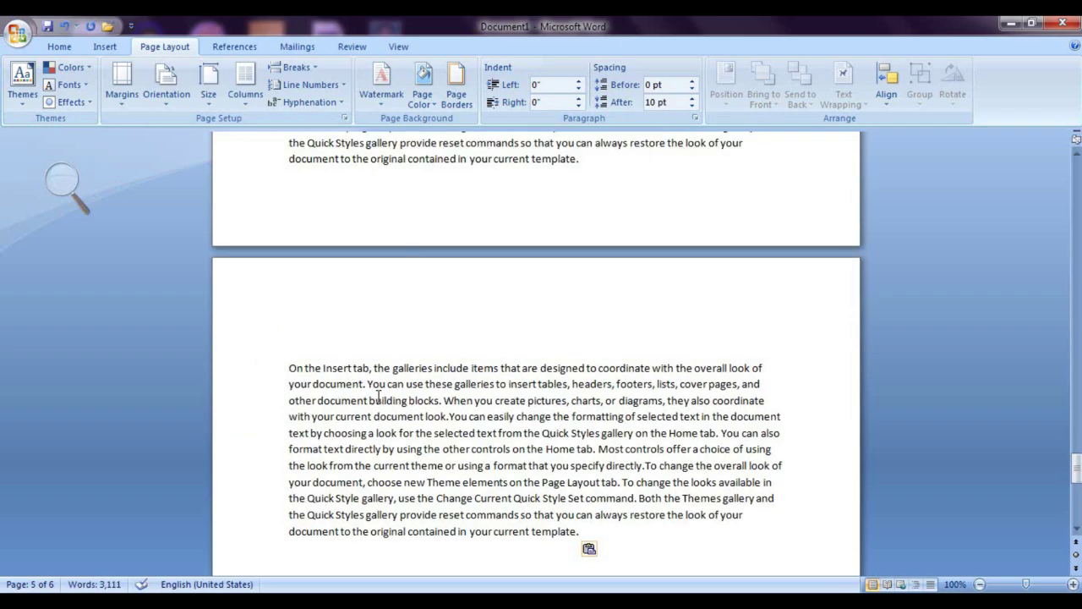
{"action": "type", "text": "On the Insert tab, the galleries include items that are designed to coordinate with the overall look of your document. You can use these galleries to insert tables, headers, footers, lists, cover pages, and other document building blocks. When you create pictures, charts, or diagrams, they also coordinate with your current document look.You can easily change the formatting of selected text in the document text by choosing a look for the selected text from the Quick Styles gallery on the Home tab. You can also format text directly by using the other controls on the Home tab. Most controls offer a choice of using the look from the current theme or using a format that you specify directly.To change the overall look of your document, choose new Theme elements on the Page Layout tab. To change the looks available in the Quick Style gallery, use the Change Current Quick Style Set command. Both the Themes gallery and the Quick Styles gallery provide reset commands so that you can always restore the look of your document to the original contained in your current template."}
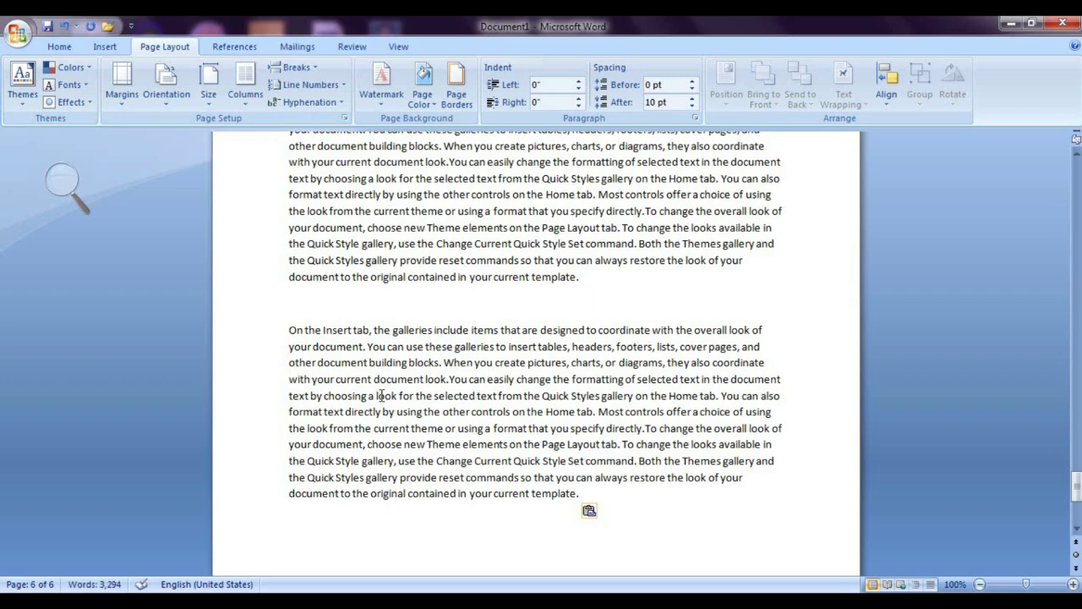
{"action": "type", "text": "On the Insert tab, the galleries include items that are designed to coordinate with the overall look of your document. You can use these galleries to insert tables, headers, footers, lists, cover pages, and other document building blocks. When you create pictures, charts, or diagrams, they also coordinate with your current document look.You can easily change the formatting of selected text in the document text by choosing a look for the selected text from the Quick Styles gallery on the Home tab. You can also format text directly by using the other controls on the Home tab. Most controls offer a choice of using the look from the current theme or using a format that you specify directly.To change the overall look of your document, choose new Theme elements on the Page Layout tab. To change the looks available in the Quick Style gallery, use the Change Current Quick Style Set command. Both the Themes gallery and the Quick Styles gallery provide reset commands so that you can always restore the look of your document to the original contained in your current template."}
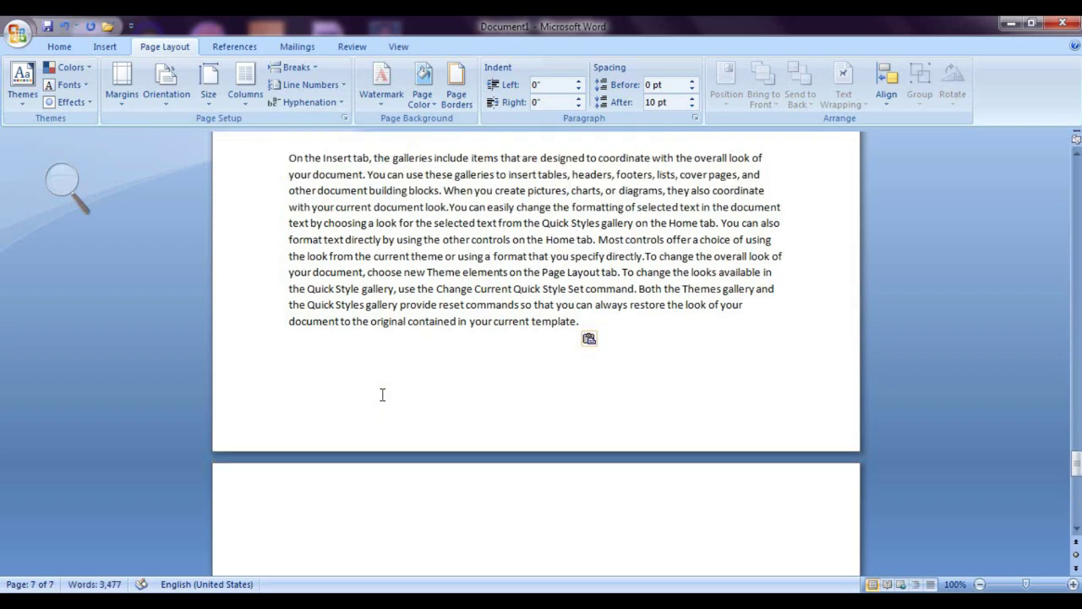
{"action": "type", "text": "On the Insert tab, the galleries include items that are designed to coordinate with the overall look of your document. You can use these galleries to insert tables, headers, footers, lists, cover pages, and other document building blocks. When you create pictures, charts, or diagrams, they also coordinate with your current document look.You can easily change the formatting of selected text in the document text by choosing a look for the selected text from the Quick Styles gallery on the Home tab. You can also format text directly by using the other controls on the Home tab. Most controls offer a choice of using the look from the current theme or using a format that you specify directly.To change the overall look of your document, choose new Theme elements on the Page Layout tab. To change the looks available in the Quick Style gallery, use the Change Current Quick Style Set command. Both the Themes gallery and the Quick Styles gallery provide reset commands so that you can always restore the look of your document to the original contained in your current template."}
Step: Examine the document's page count, and zoom out to 50% to view several pages side by side from the first page
{"action": "scroll", "coordinate": [382, 395], "scroll_direction": "up", "scroll_amount": 5}
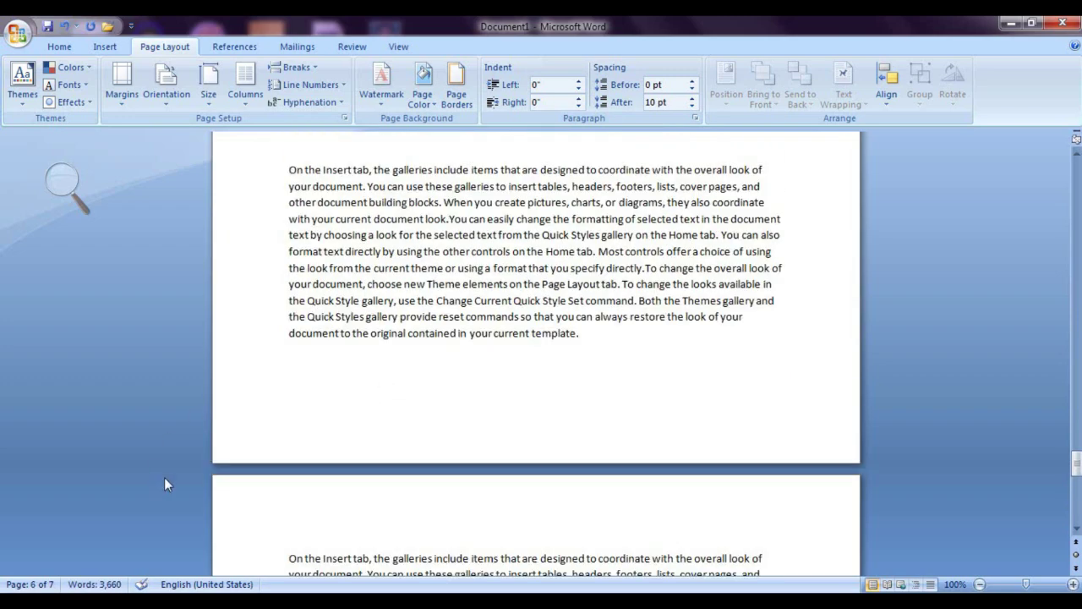
{"action": "key", "text": "super+plus"}
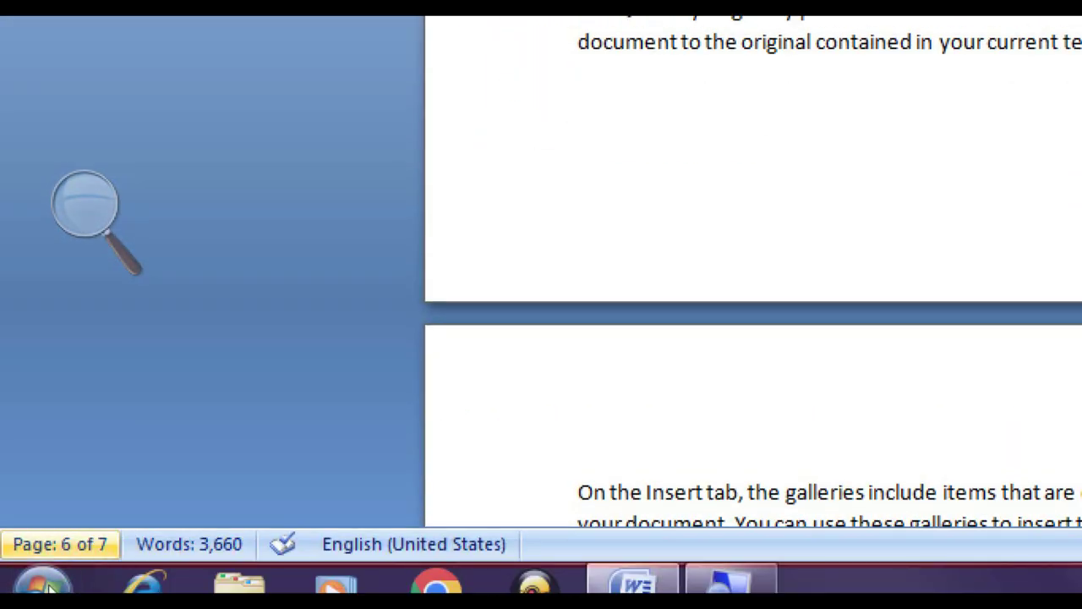
{"action": "key", "text": "super+minus"}
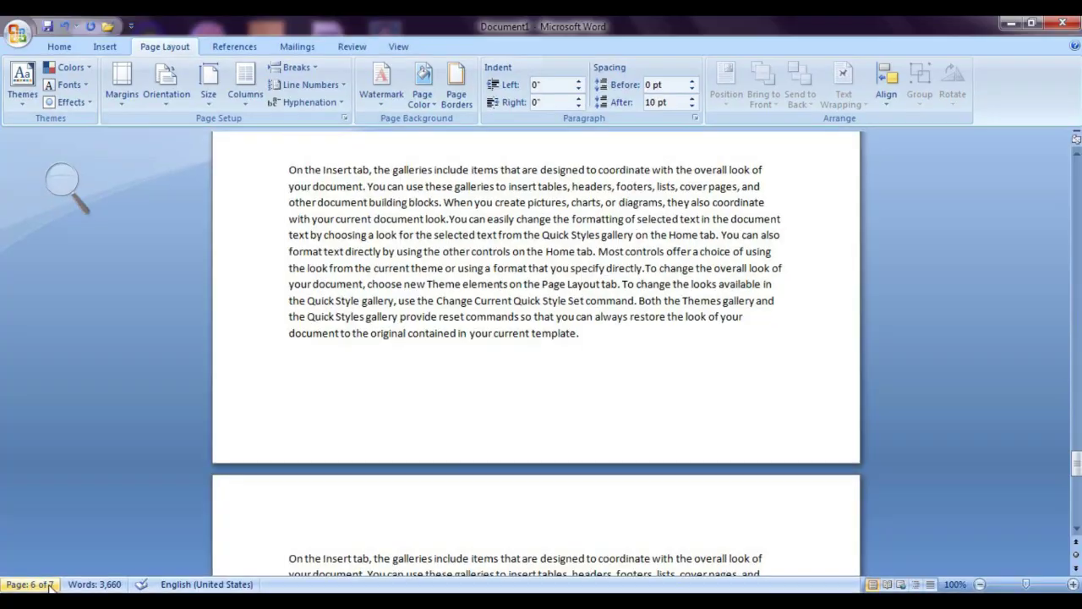
{"action": "scroll", "coordinate": [478, 477], "scroll_direction": "down", "scroll_amount": 5}
{"action": "scroll", "coordinate": [477, 473], "scroll_direction": "down", "scroll_amount": 2}
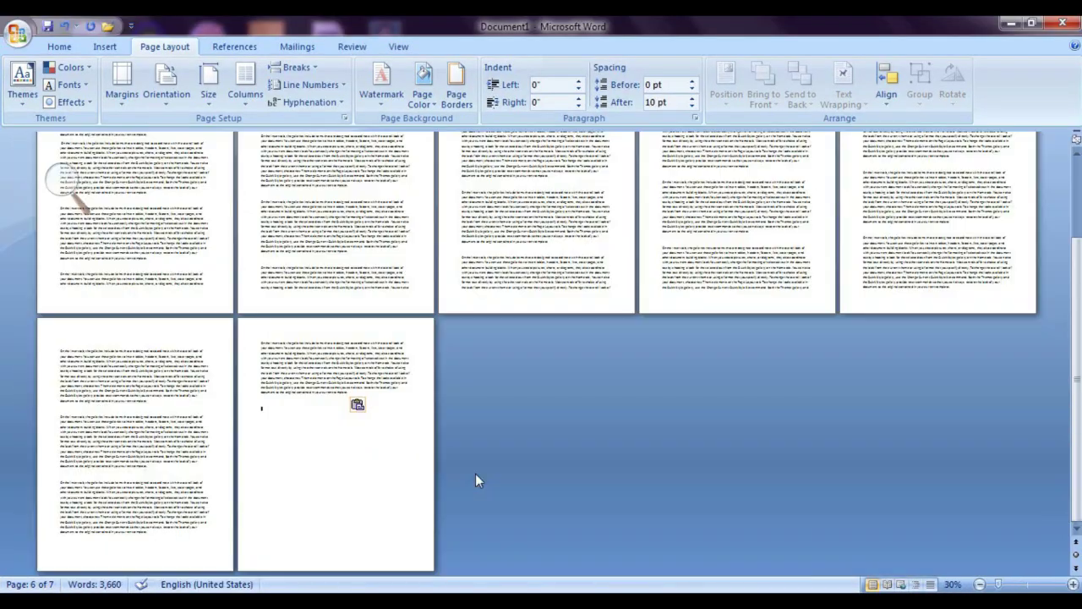
{"action": "scroll", "coordinate": [477, 474], "scroll_direction": "up", "scroll_amount": 2}
{"action": "scroll", "coordinate": [721, 425], "scroll_direction": "up", "scroll_amount": 1}
{"action": "scroll", "coordinate": [720, 427], "scroll_direction": "up", "scroll_amount": 10}
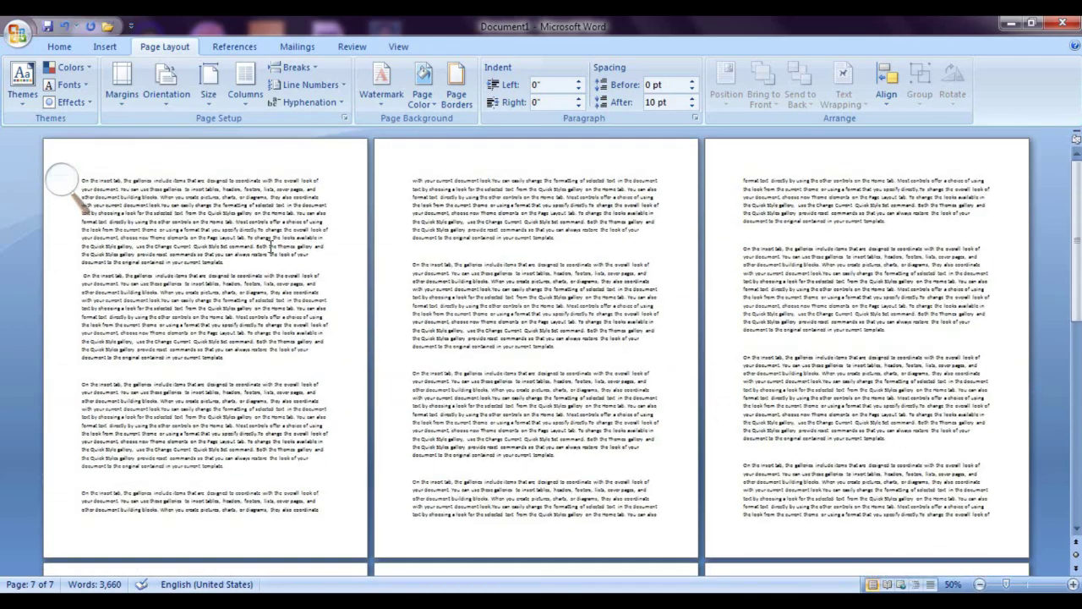
{"action": "left_click", "coordinate": [318, 73]}
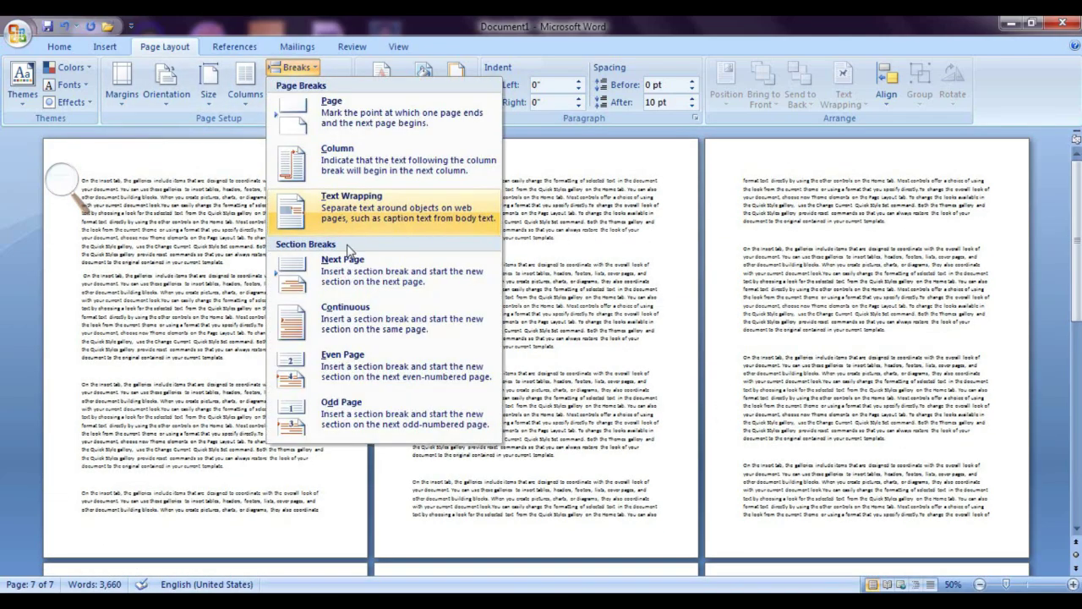
{"action": "left_click", "coordinate": [610, 327]}
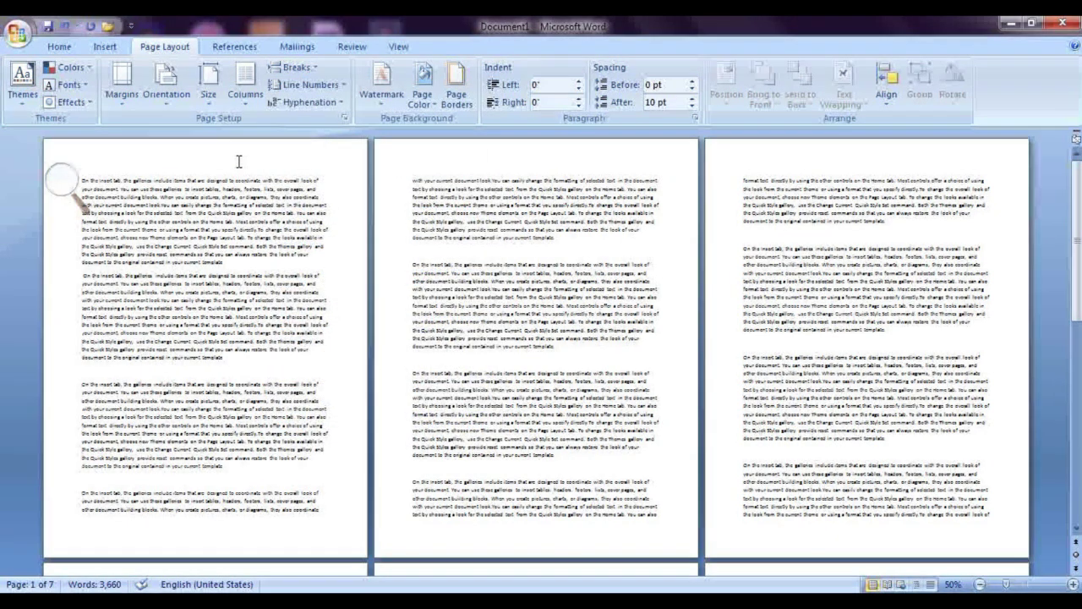
{"action": "left_click", "coordinate": [105, 46]}
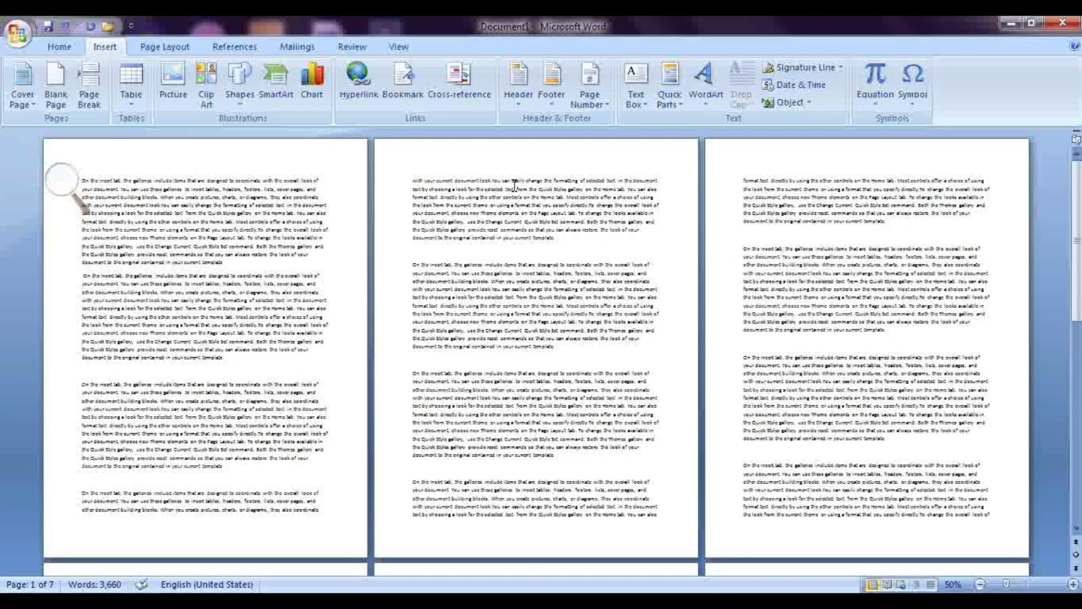
{"action": "scroll", "coordinate": [490, 383], "scroll_direction": "down", "scroll_amount": 2}
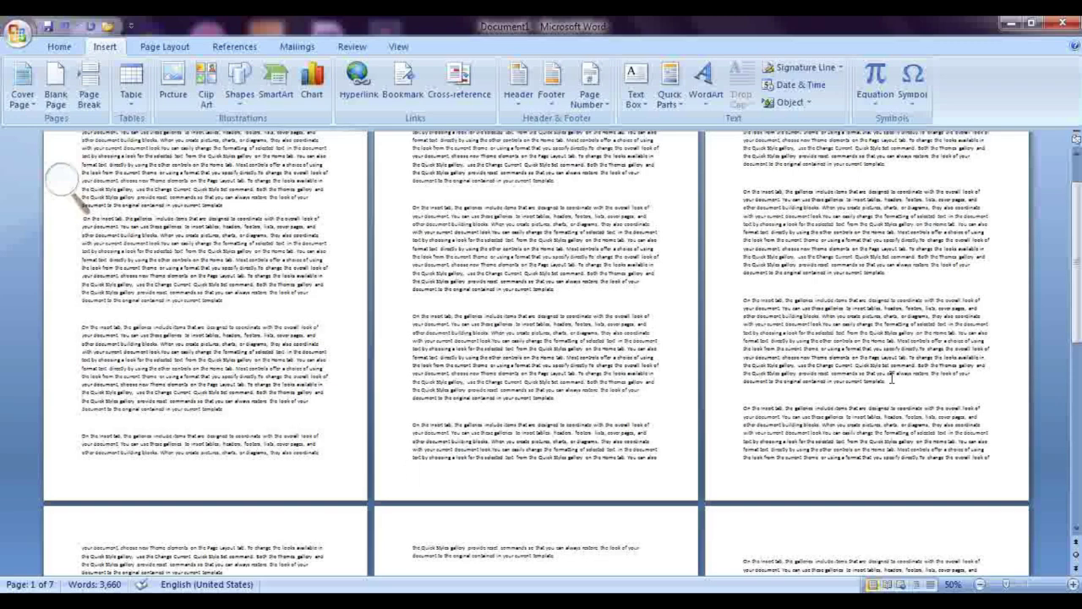
{"action": "scroll", "coordinate": [876, 384], "scroll_direction": "up", "scroll_amount": 2}
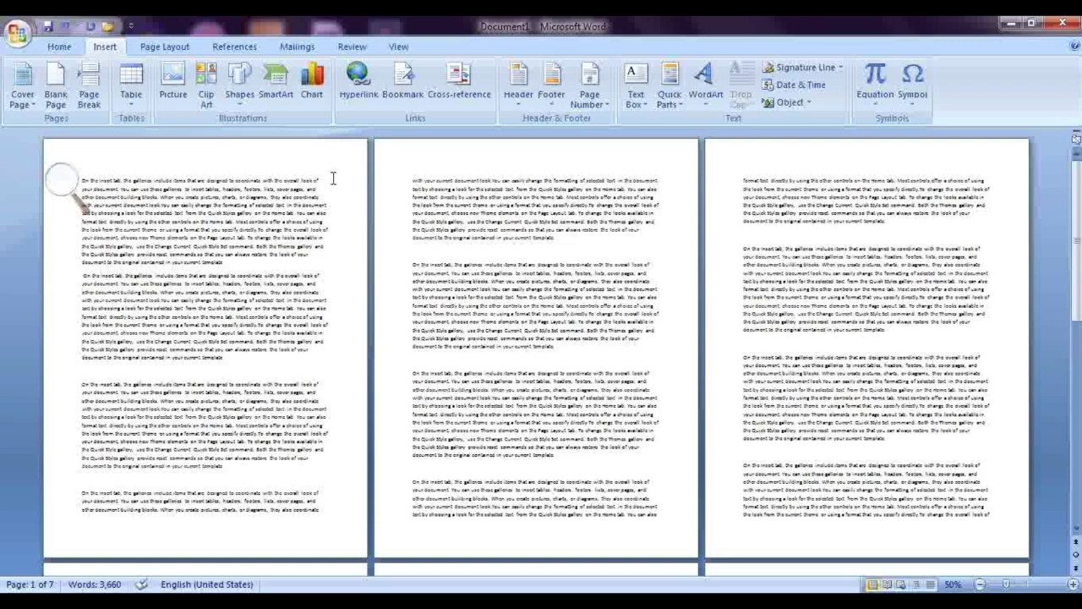
{"action": "scroll", "coordinate": [831, 197], "scroll_direction": "down", "scroll_amount": 5}
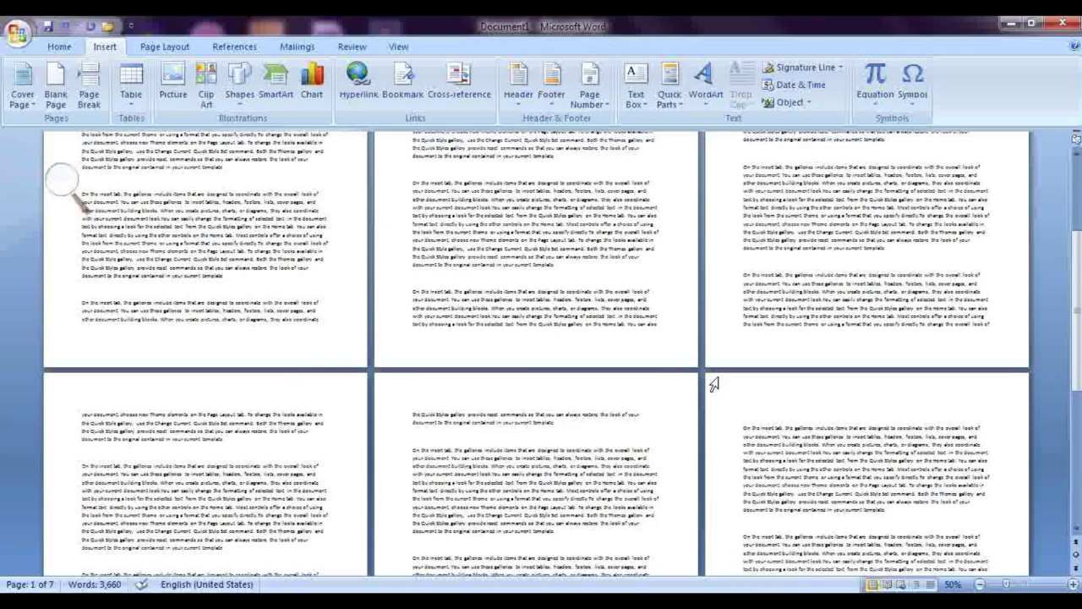
{"action": "scroll", "coordinate": [647, 334], "scroll_direction": "up", "scroll_amount": 3}
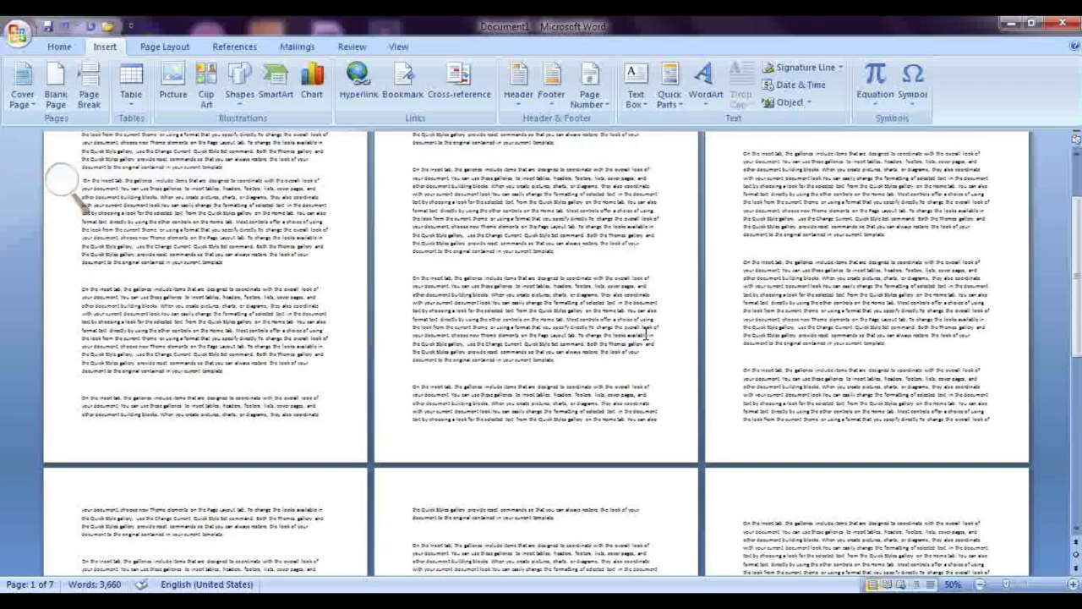
{"action": "scroll", "coordinate": [647, 334], "scroll_direction": "up", "scroll_amount": 3}
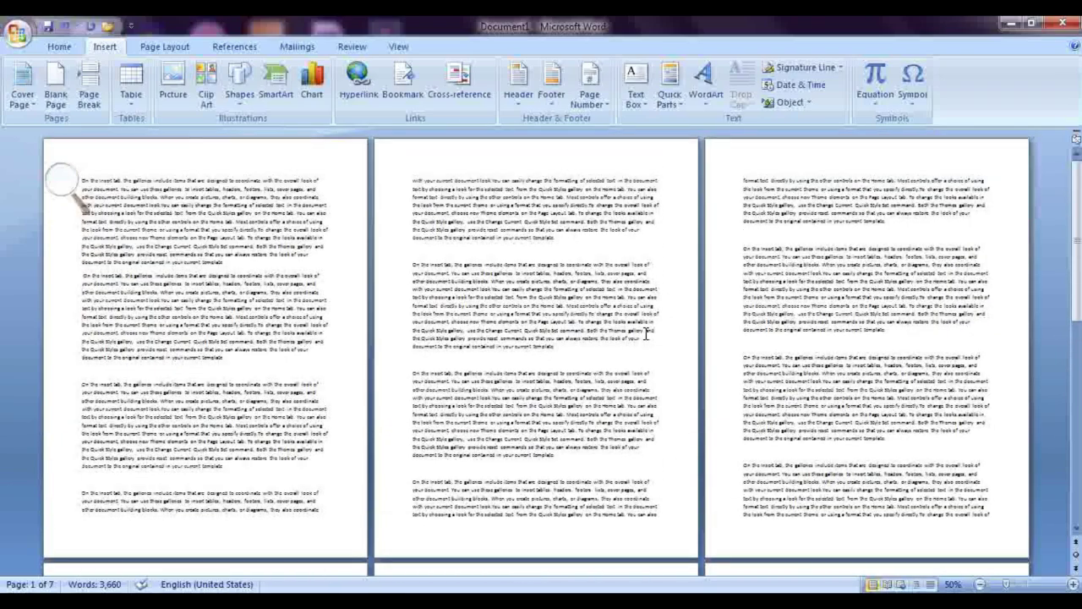
Step: Open the first page's header to view the header and footer areas across the pages, and close header and footer editing
{"action": "double_click", "coordinate": [248, 158]}
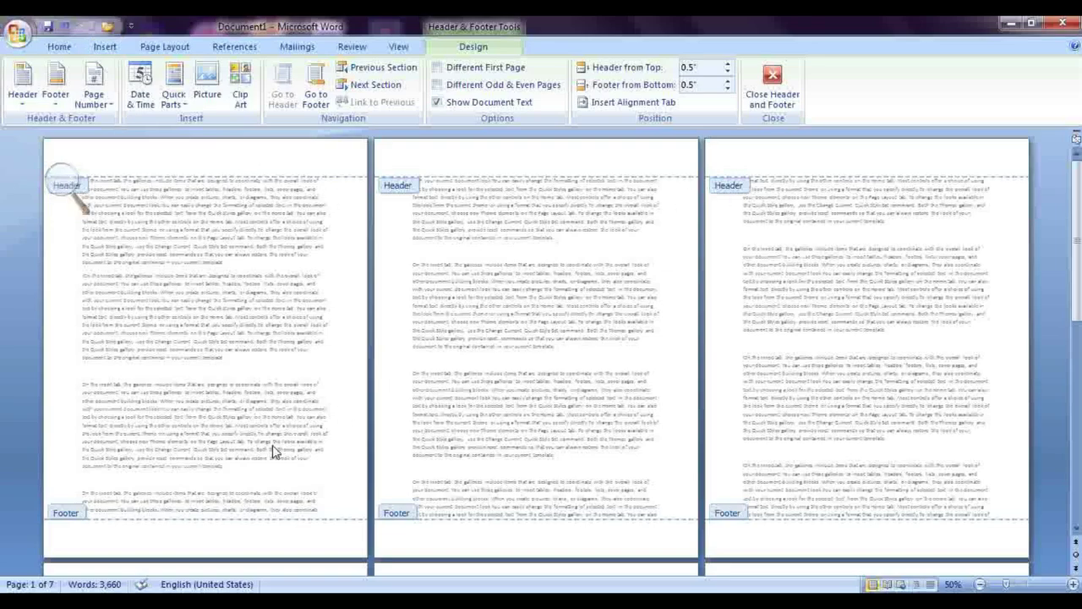
{"action": "scroll", "coordinate": [660, 467], "scroll_direction": "down", "scroll_amount": 3}
{"action": "scroll", "coordinate": [663, 465], "scroll_direction": "down", "scroll_amount": 4}
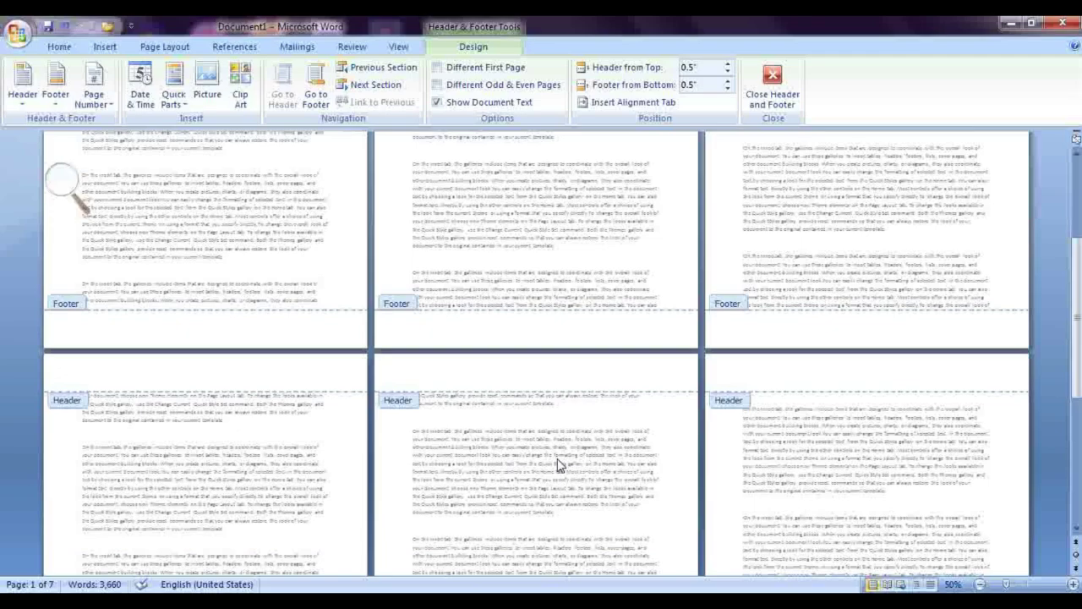
{"action": "left_click", "coordinate": [782, 78]}
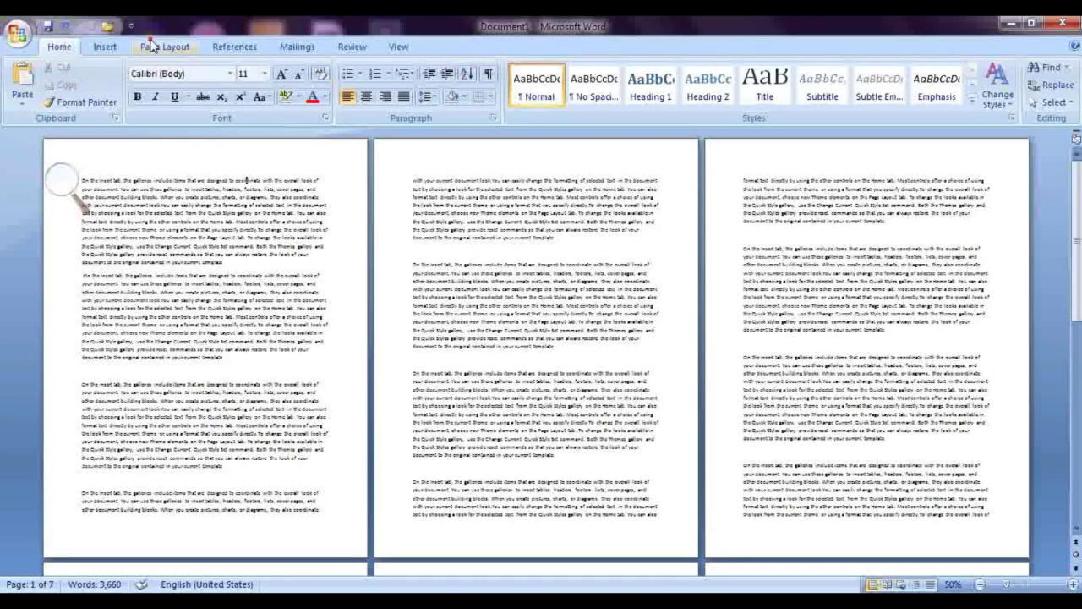
{"action": "left_click", "coordinate": [150, 44]}
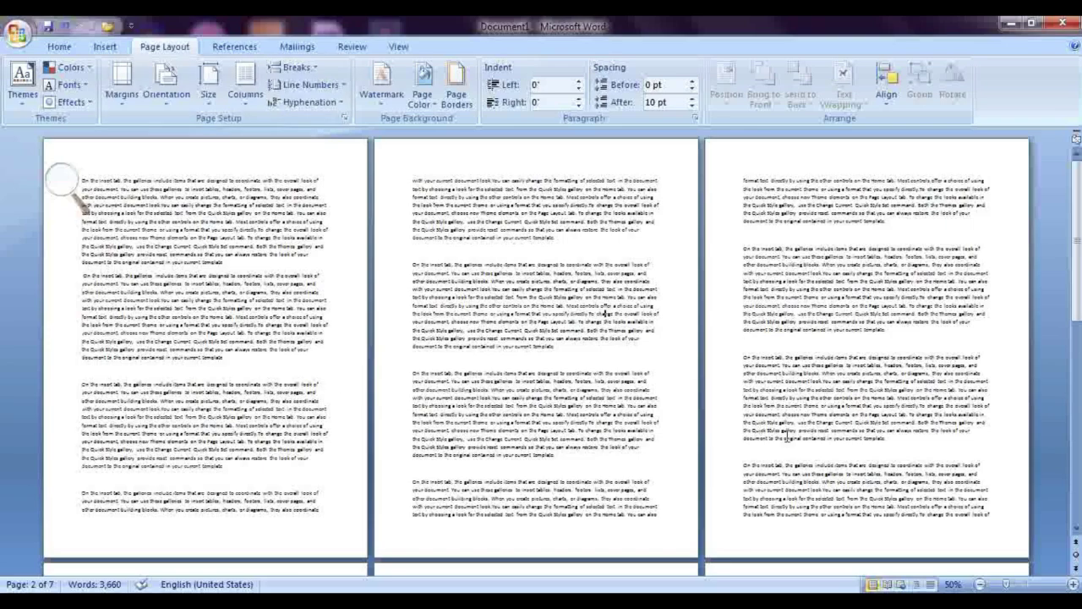
{"action": "scroll", "coordinate": [786, 435], "scroll_direction": "down", "scroll_amount": 5}
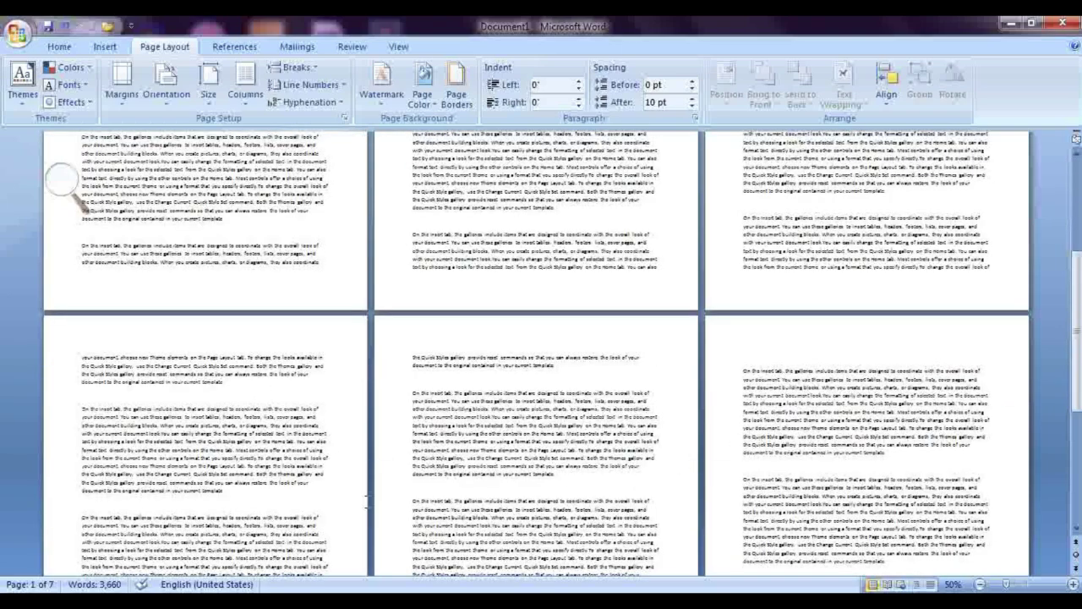
Step: Insert a Next Page section break at the end of the third page's text
{"action": "scroll", "coordinate": [549, 491], "scroll_direction": "down", "scroll_amount": 6}
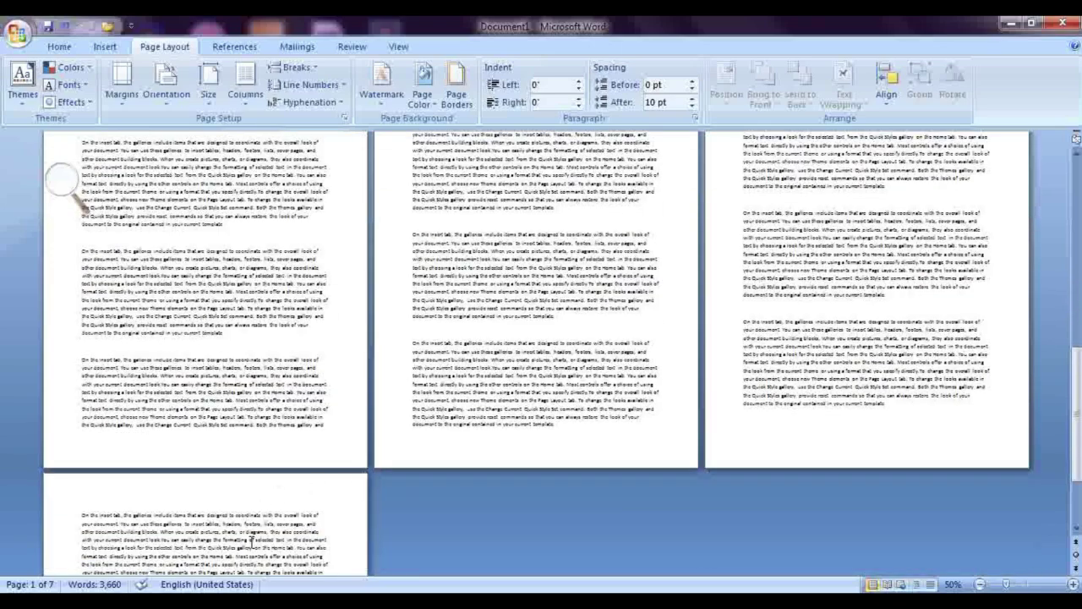
{"action": "scroll", "coordinate": [330, 505], "scroll_direction": "up", "scroll_amount": 10}
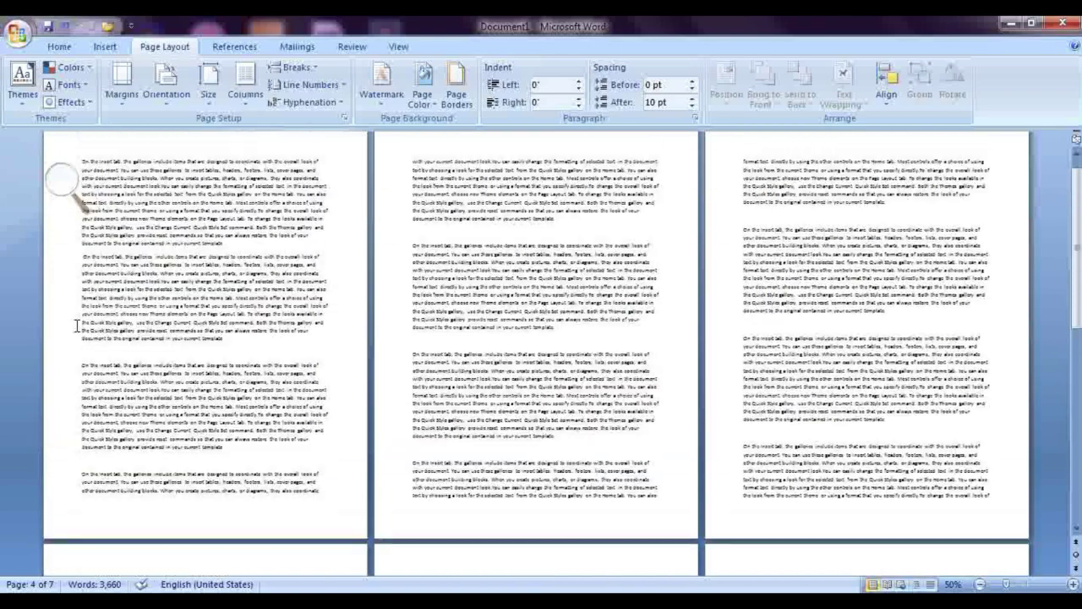
{"action": "left_click", "coordinate": [659, 332]}
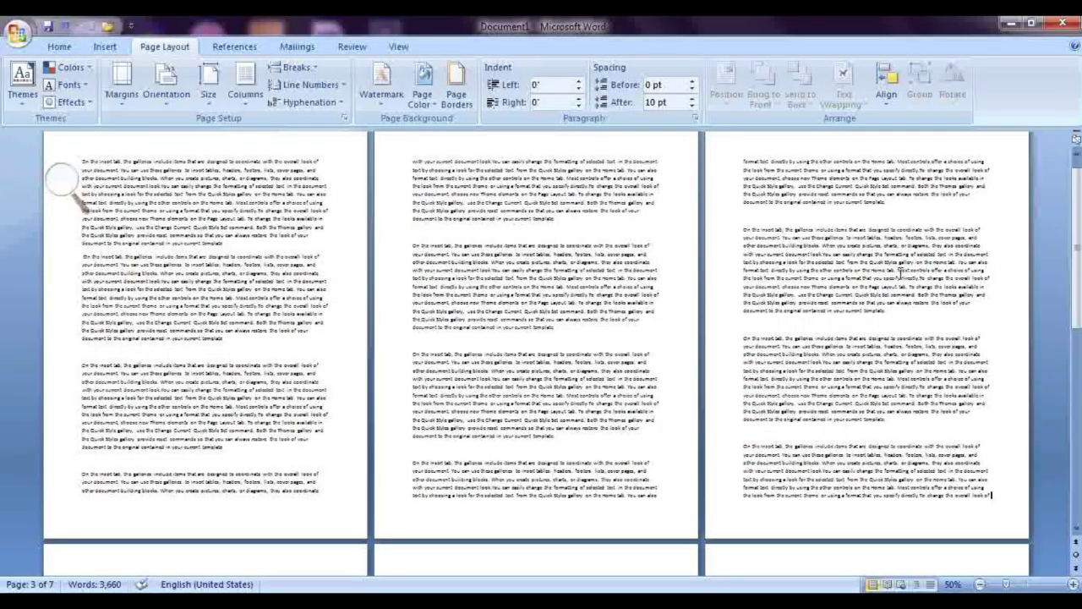
{"action": "left_click", "coordinate": [292, 67]}
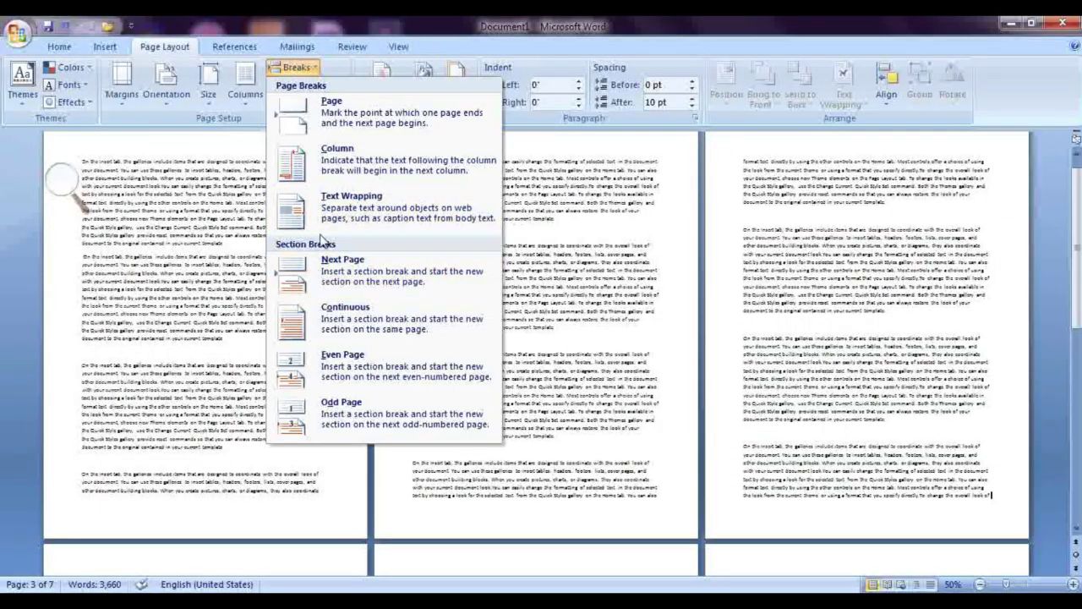
{"action": "left_click", "coordinate": [319, 280]}
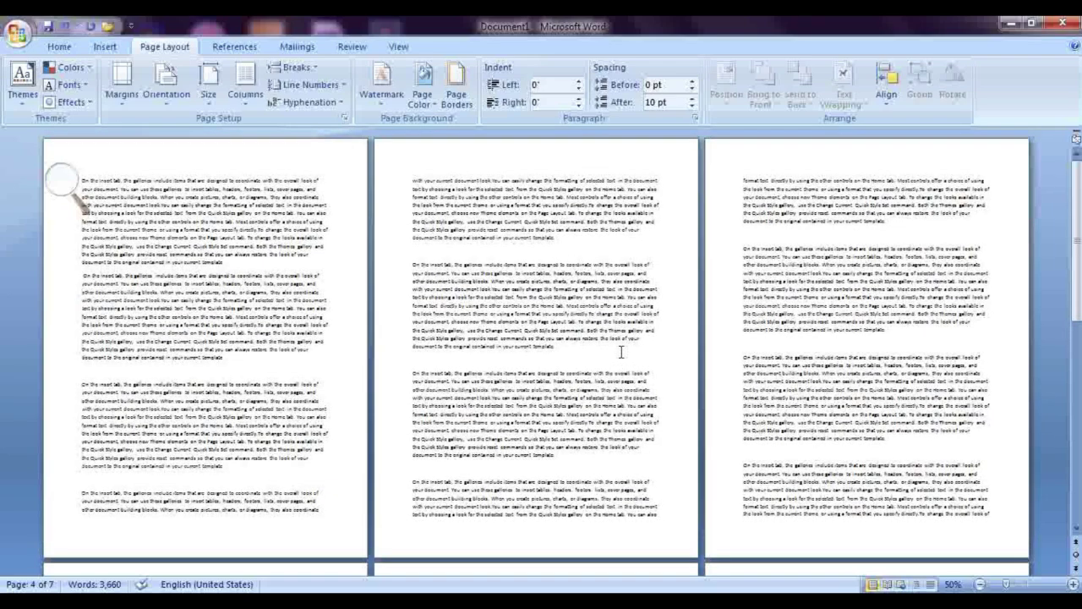
Step: Open the first page's header and examine the section labels on the headers and footers of all pages
{"action": "left_click", "coordinate": [264, 152]}
{"action": "double_click", "coordinate": [263, 152]}
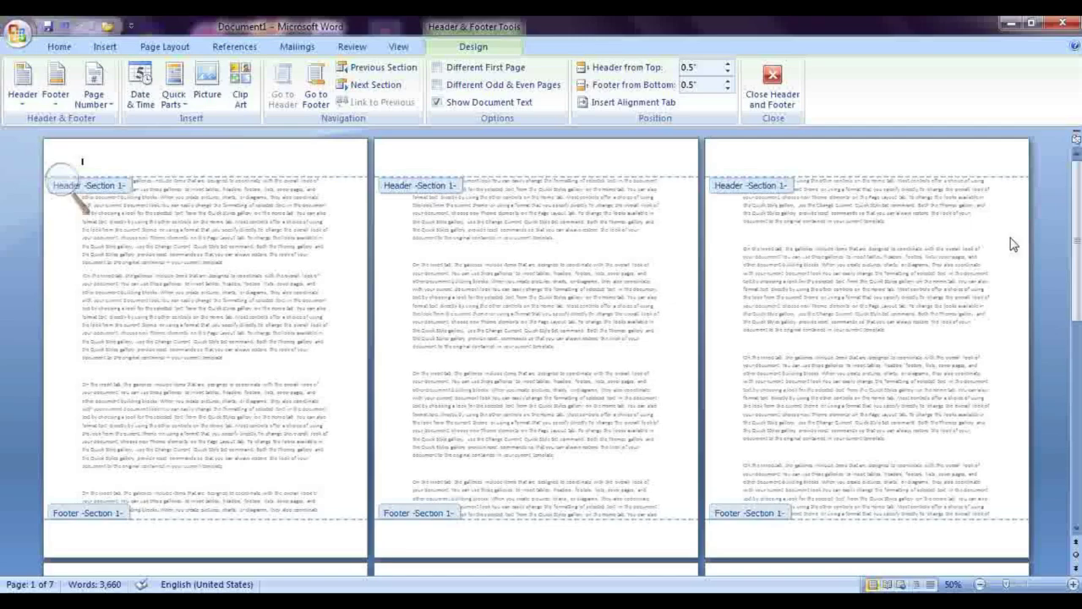
{"action": "left_click_drag", "start_coordinate": [1075, 195], "coordinate": [1075, 351]}
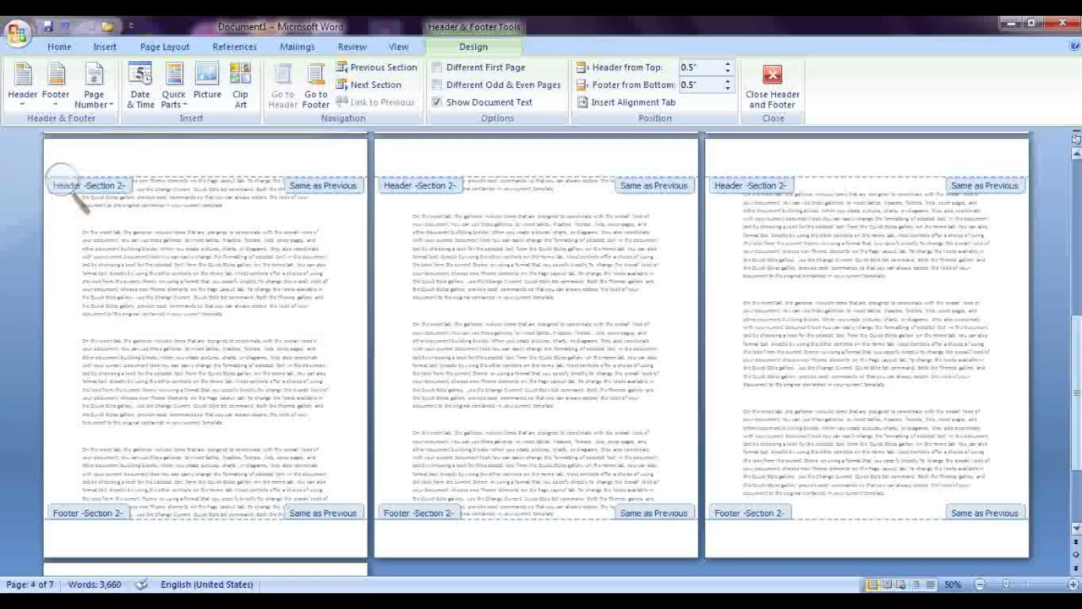
{"action": "left_click_drag", "start_coordinate": [1075, 327], "coordinate": [1075, 499]}
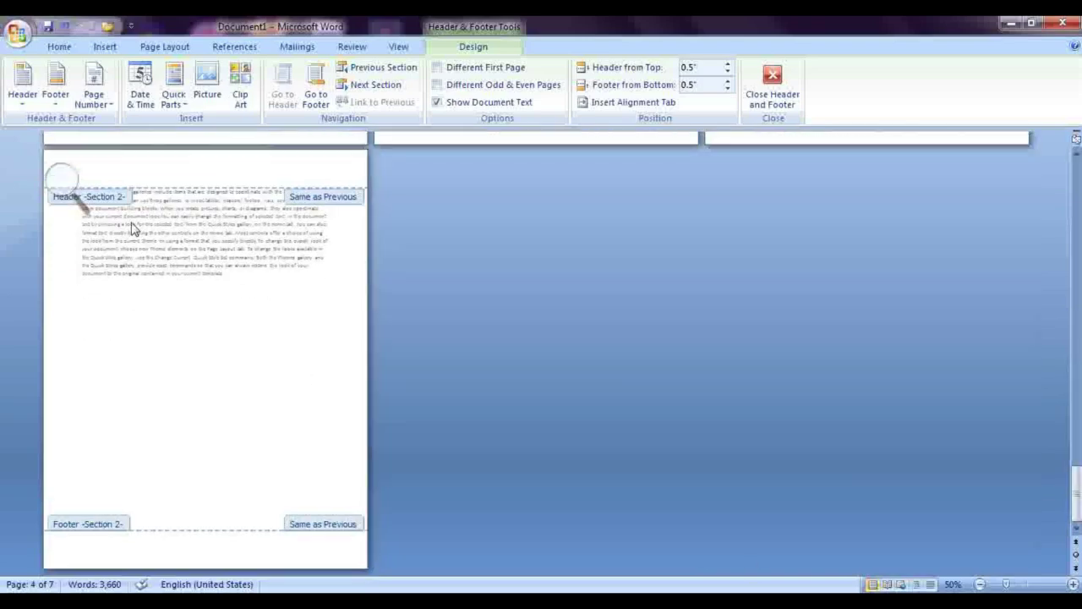
{"action": "left_click_drag", "start_coordinate": [1076, 495], "coordinate": [1072, 61]}
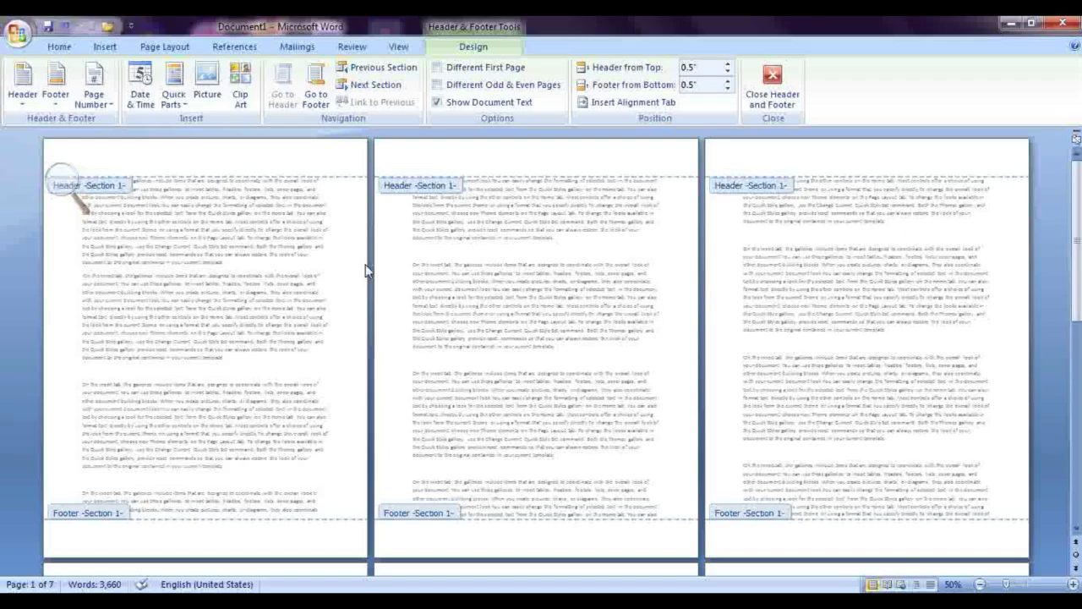
Step: Enter "computer" as the Section 1 header text and check the headers of the following pages
{"action": "type", "text": "computer"}
{"action": "left_click_drag", "start_coordinate": [1078, 225], "coordinate": [708, 493]}
{"action": "scroll", "coordinate": [500, 485], "scroll_direction": "down", "scroll_amount": 1}
{"action": "scroll", "coordinate": [499, 482], "scroll_direction": "down", "scroll_amount": 3}
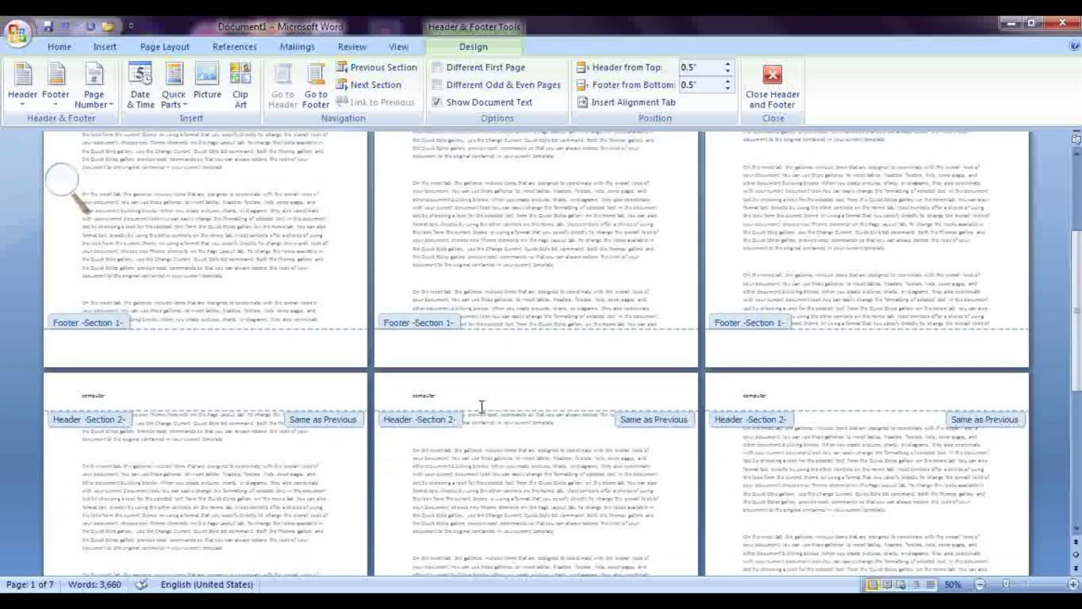
{"action": "scroll", "coordinate": [719, 414], "scroll_direction": "up", "scroll_amount": 4}
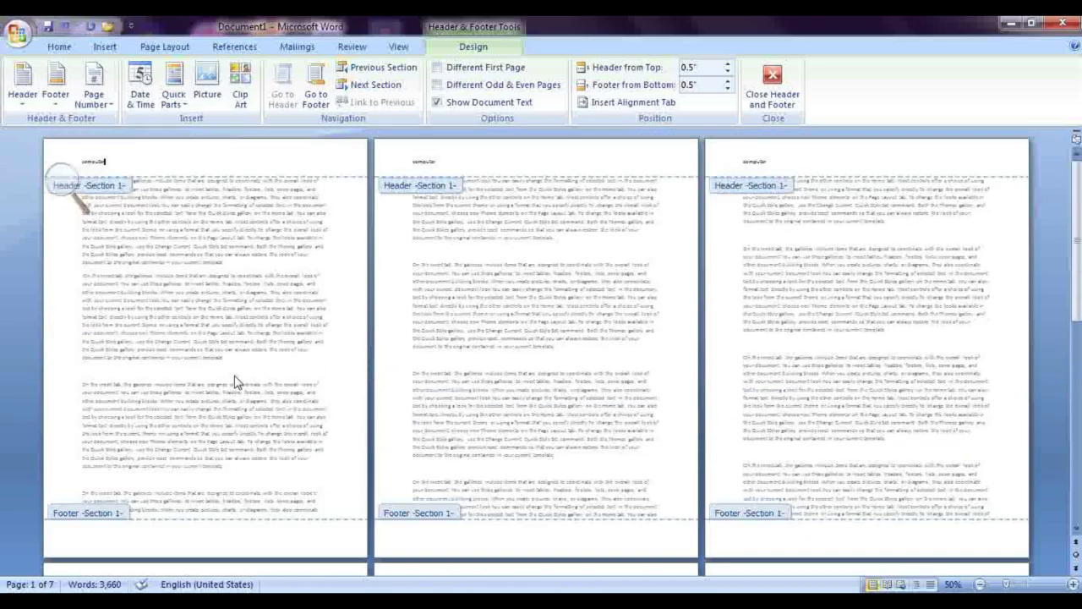
Step: Unlink the Section 2 header on page four from the previous section and replace its text with "english"
{"action": "scroll", "coordinate": [220, 431], "scroll_direction": "down", "scroll_amount": 2}
{"action": "left_click", "coordinate": [131, 493]}
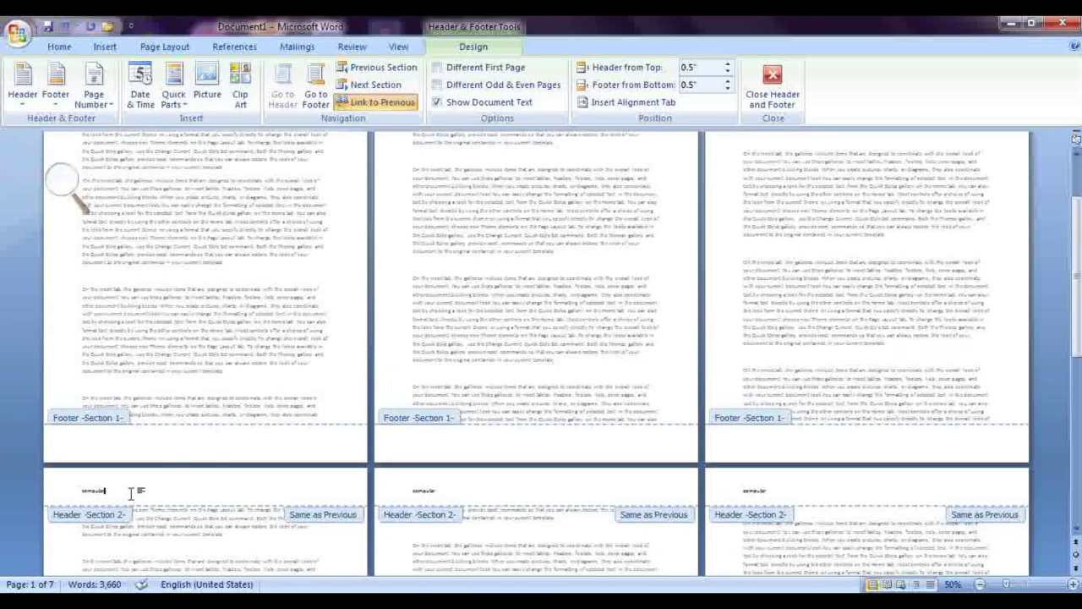
{"action": "left_click", "coordinate": [380, 103]}
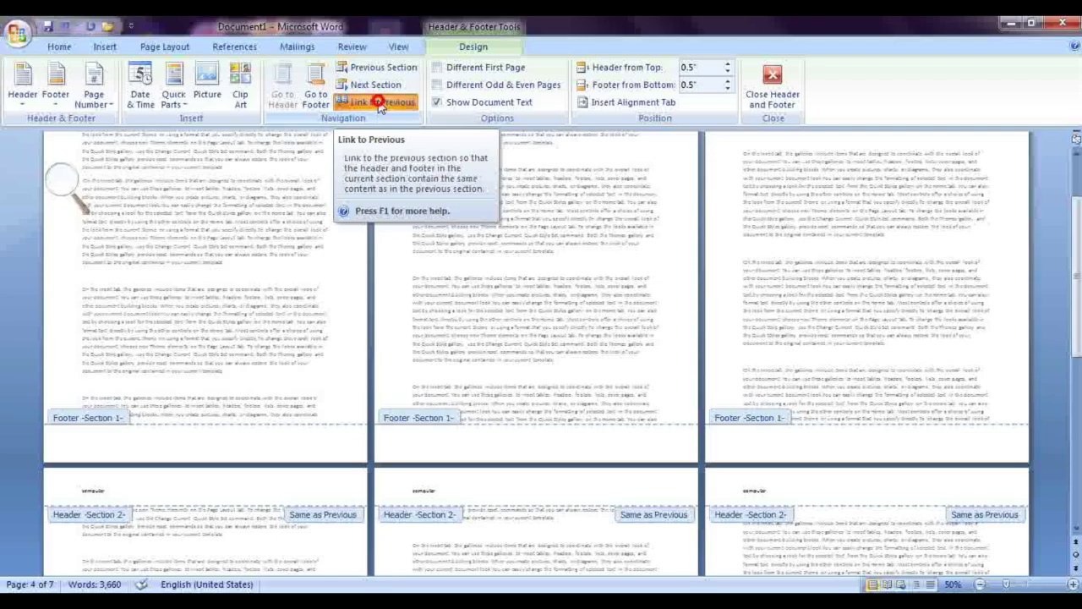
{"action": "scroll", "coordinate": [380, 203], "scroll_direction": "down", "scroll_amount": 3}
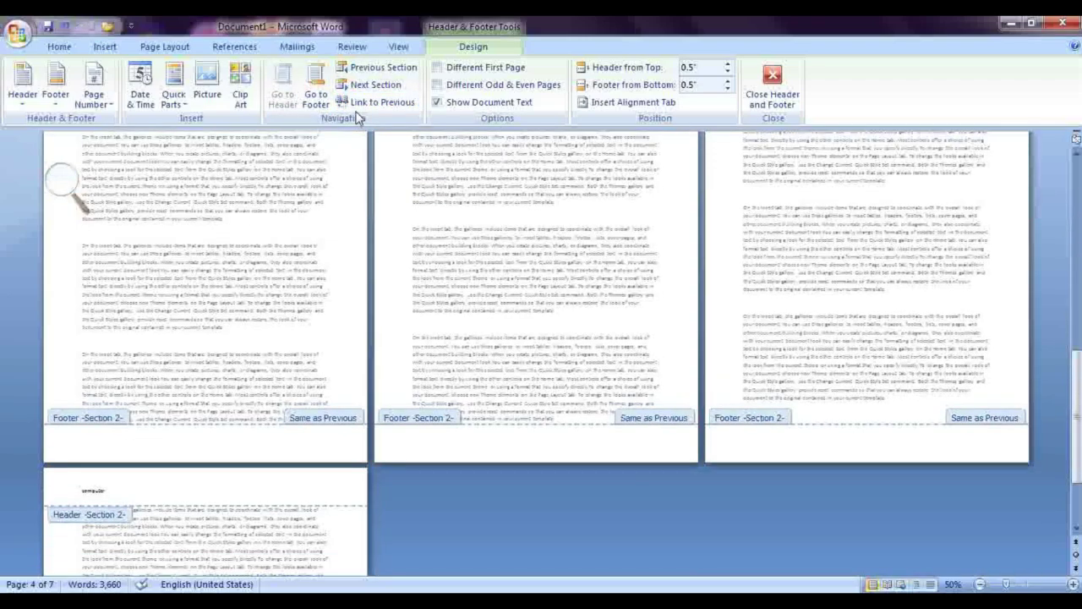
{"action": "scroll", "coordinate": [401, 356], "scroll_direction": "down", "scroll_amount": 3}
{"action": "scroll", "coordinate": [191, 222], "scroll_direction": "up", "scroll_amount": 3}
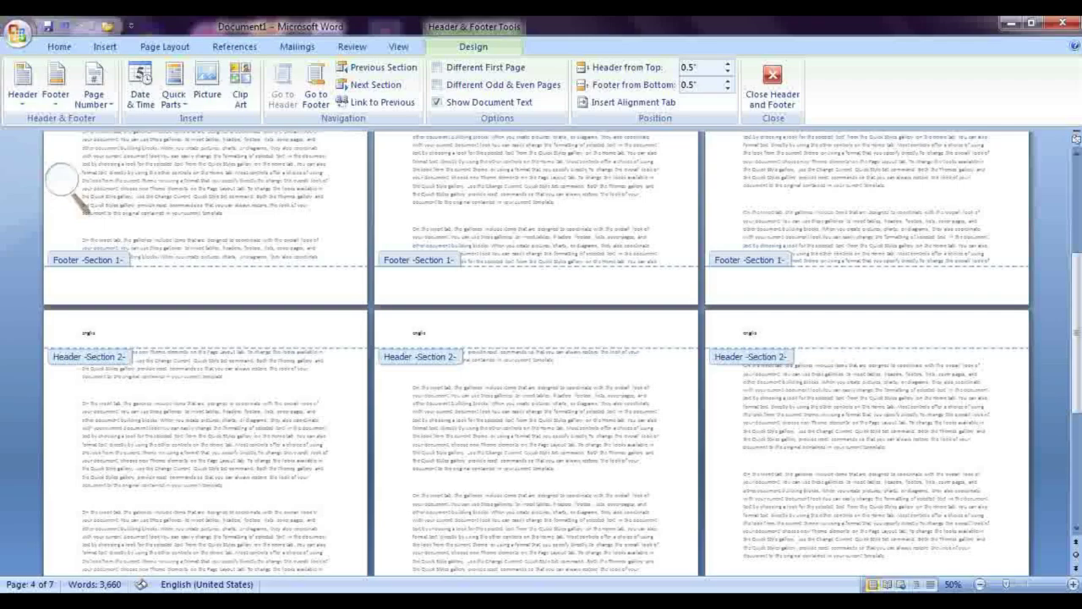
Step: Close header and footer editing and zoom the document back to 100%
{"action": "double_click", "coordinate": [198, 427]}
{"action": "scroll", "coordinate": [1065, 406], "scroll_direction": "up", "scroll_amount": 5, "text": "ctrl"}
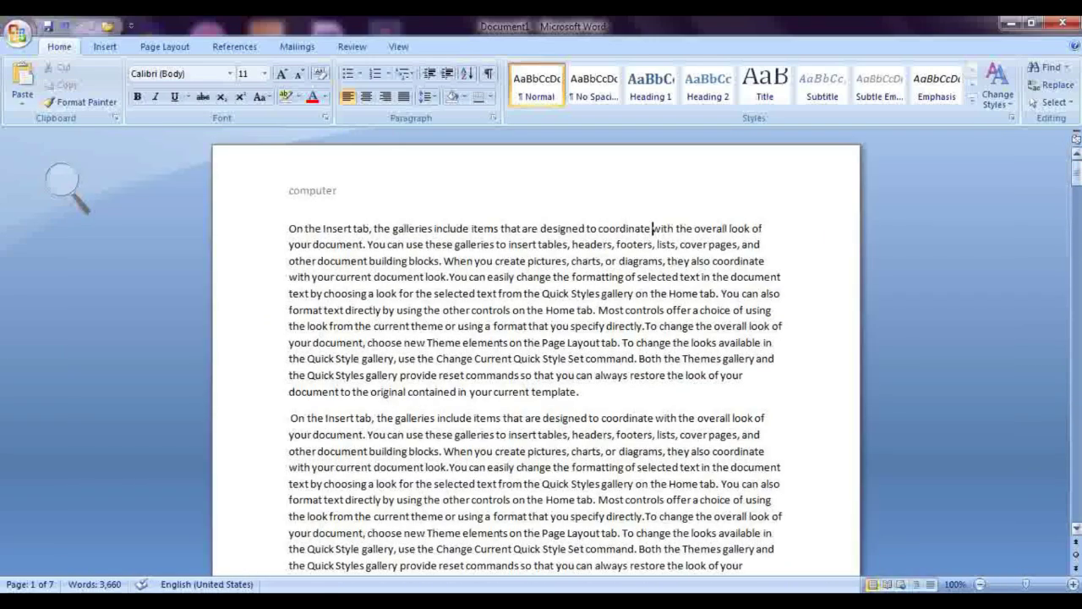
{"action": "left_click_drag", "start_coordinate": [1077, 171], "coordinate": [1077, 454]}
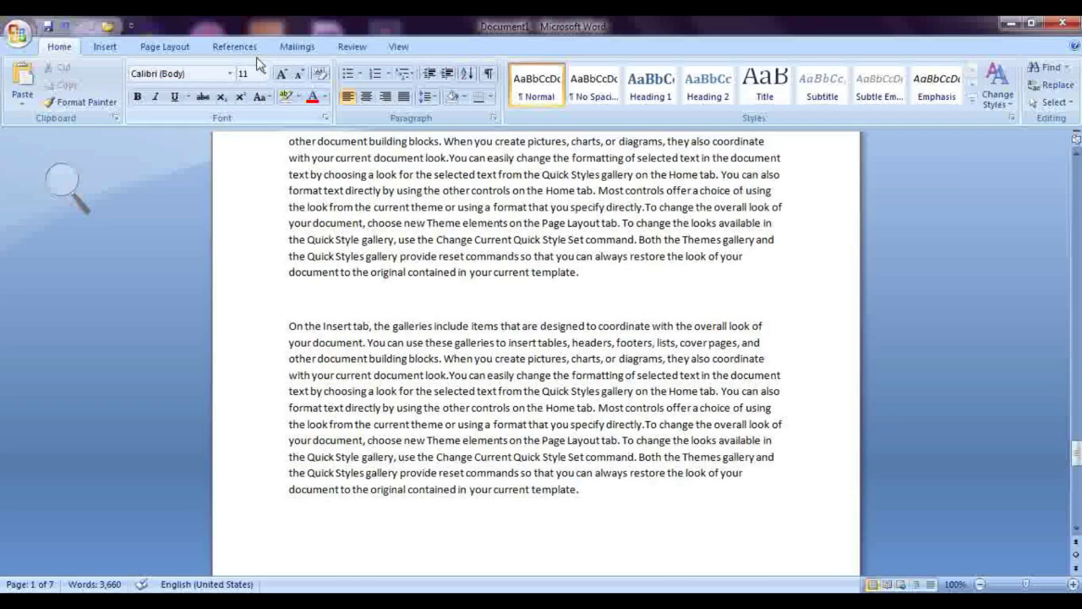
Step: Examine the available page and section break types and the line numbering options without applying any
{"action": "left_click", "coordinate": [165, 47]}
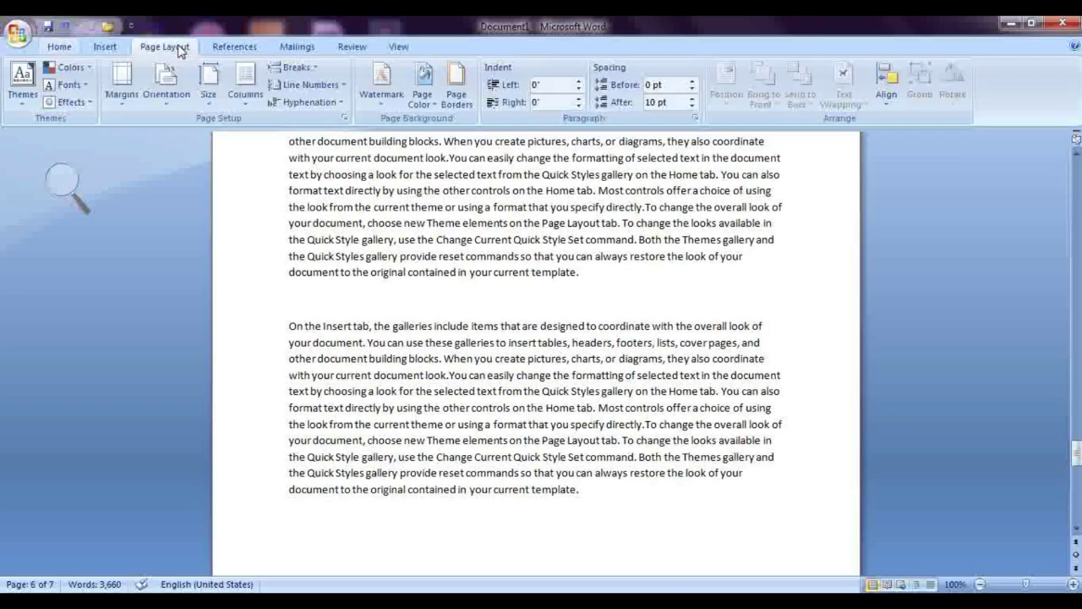
{"action": "left_click", "coordinate": [303, 71]}
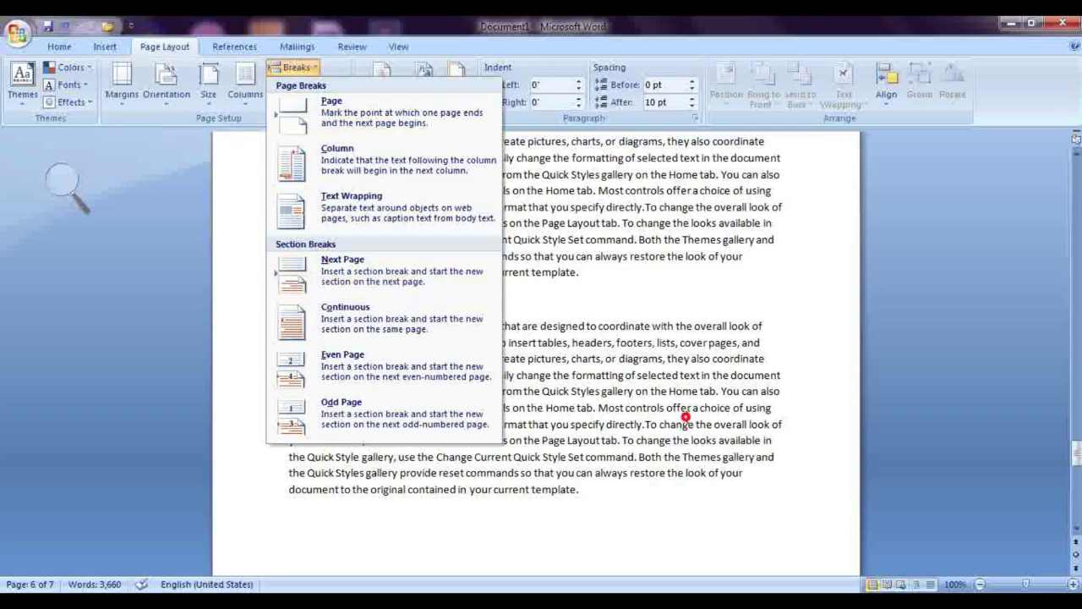
{"action": "left_click", "coordinate": [686, 417]}
{"action": "left_click", "coordinate": [292, 67]}
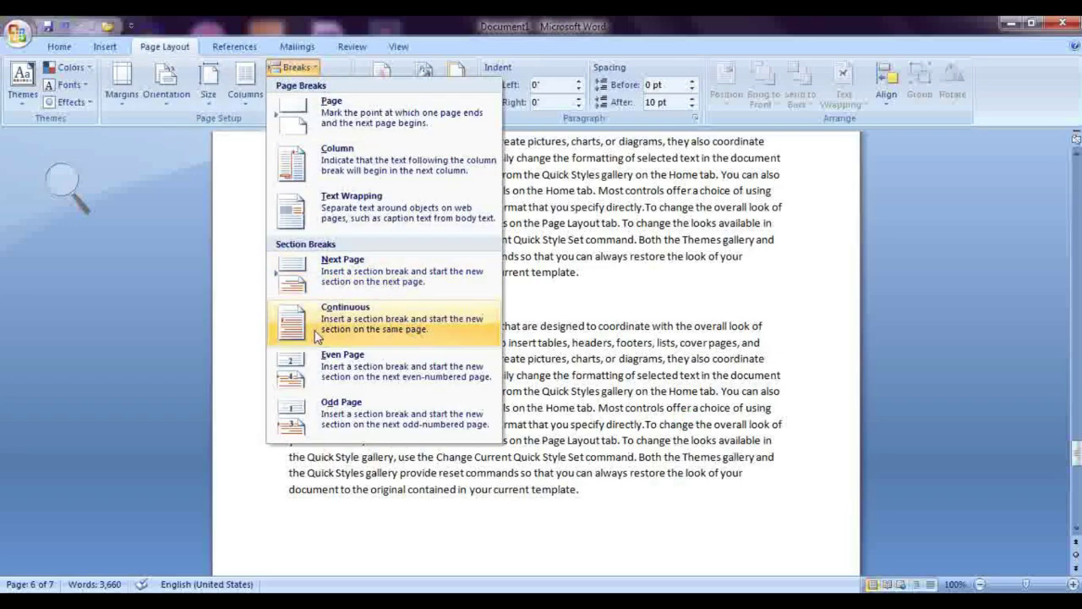
{"action": "left_click", "coordinate": [246, 186]}
{"action": "left_click", "coordinate": [311, 84]}
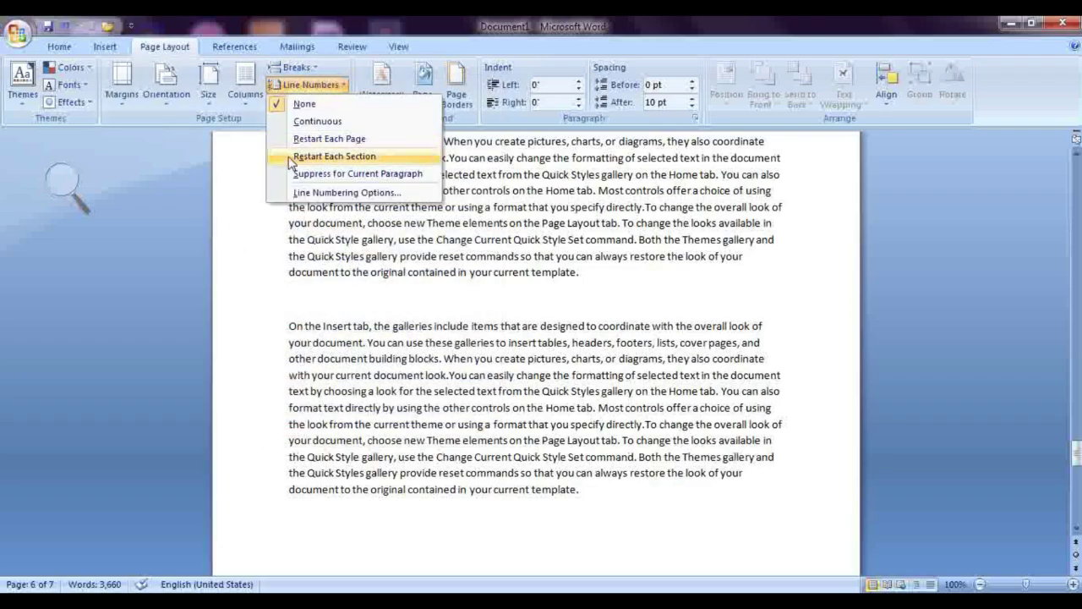
{"action": "left_click", "coordinate": [240, 177]}
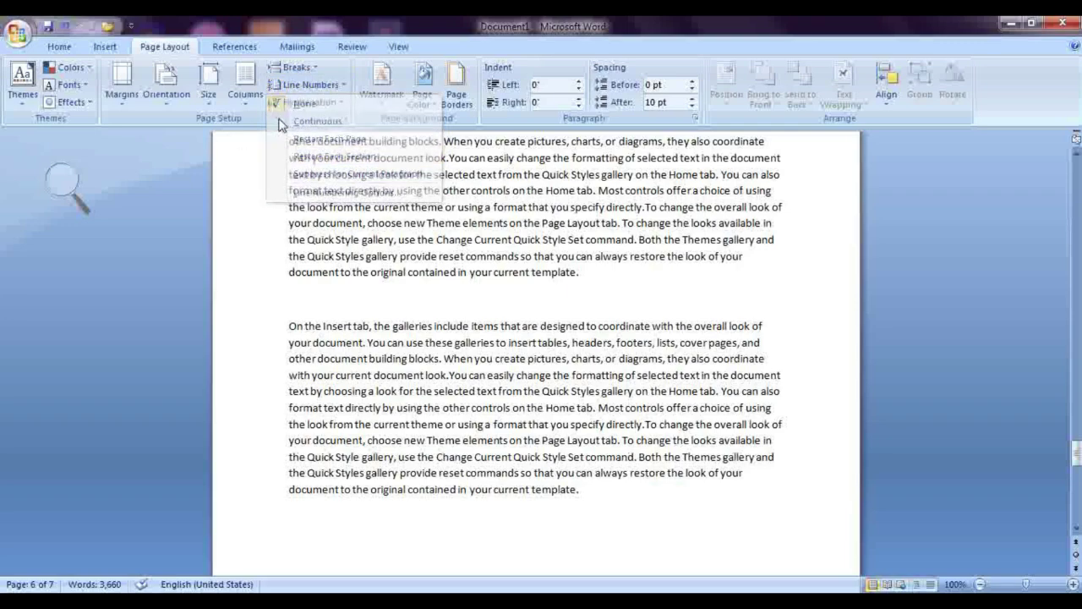
{"action": "left_click", "coordinate": [304, 69]}
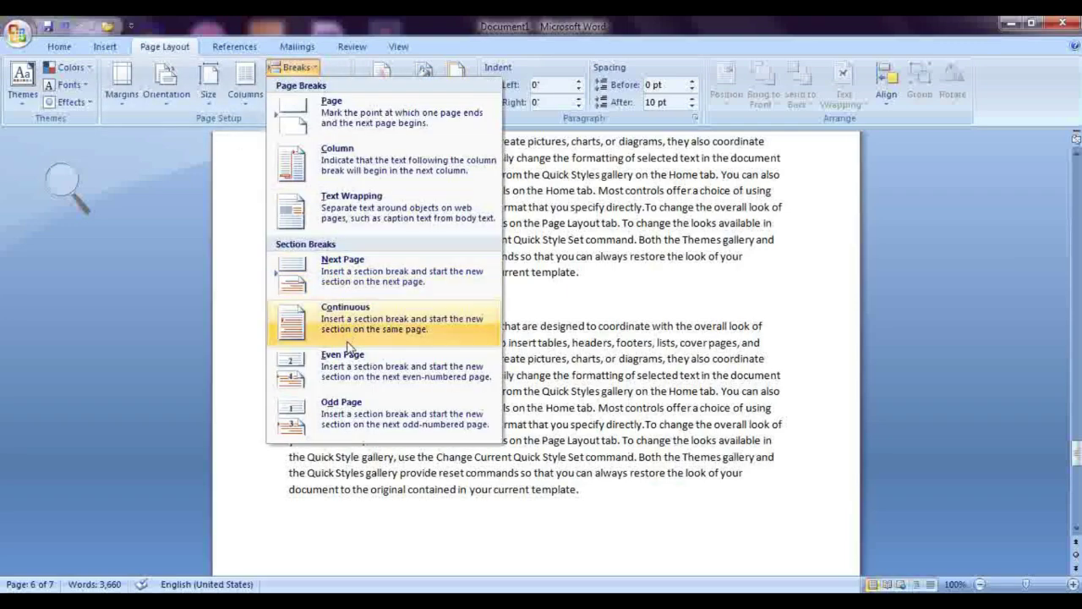
{"action": "key", "text": "Escape"}
Step: Delete all of the document's body text and check the remaining page
{"action": "key", "text": "ctrl+a"}
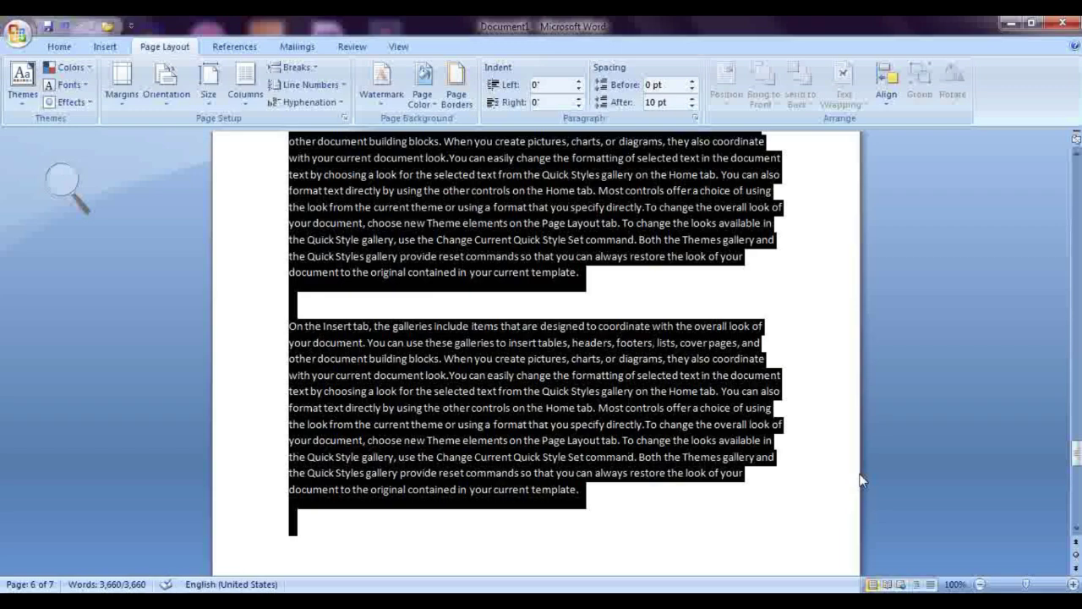
{"action": "key", "text": "Delete"}
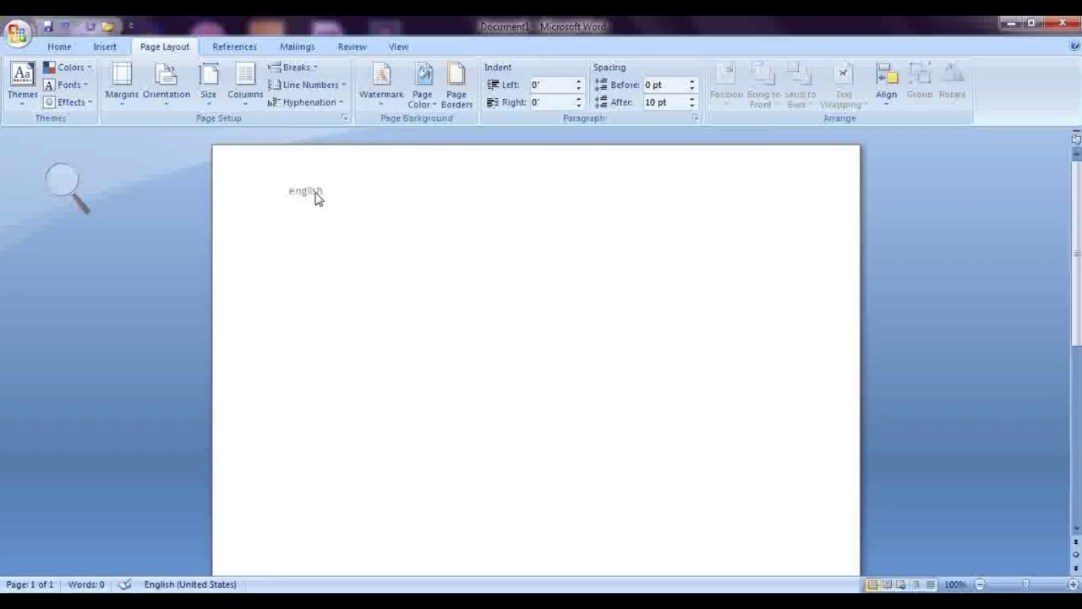
{"action": "scroll", "coordinate": [406, 281], "scroll_direction": "down", "scroll_amount": 3}
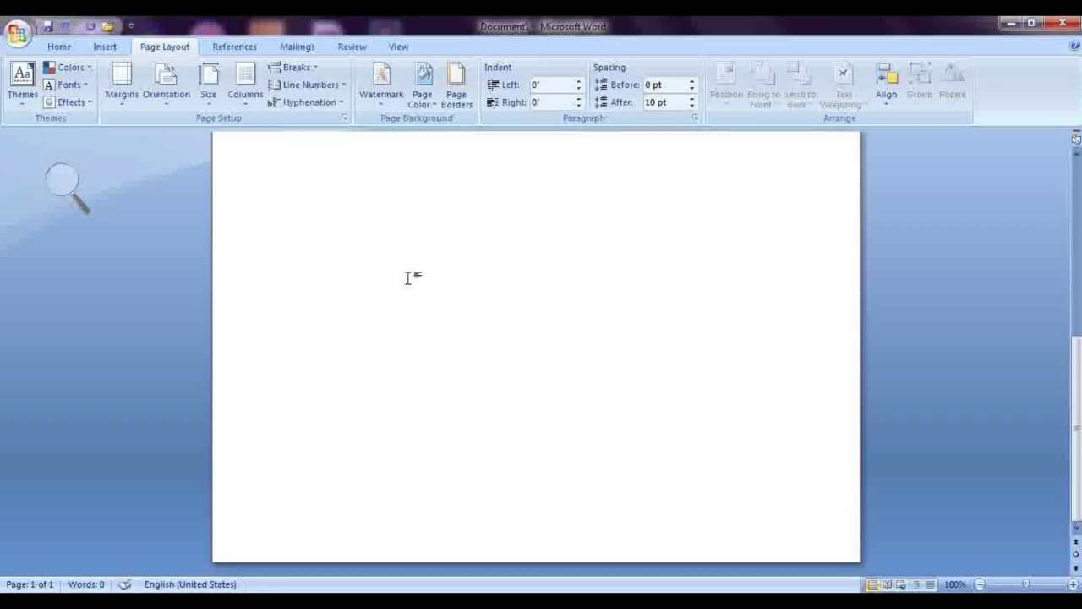
{"action": "scroll", "coordinate": [406, 280], "scroll_direction": "up", "scroll_amount": 3}
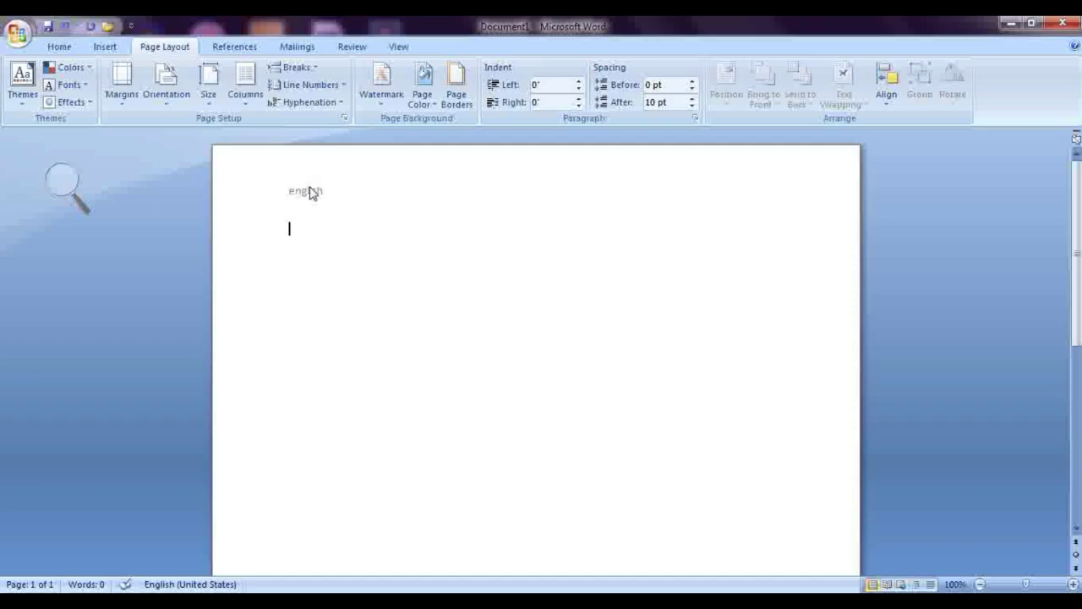
Step: Remove the "english" header from the document
{"action": "left_click", "coordinate": [106, 46]}
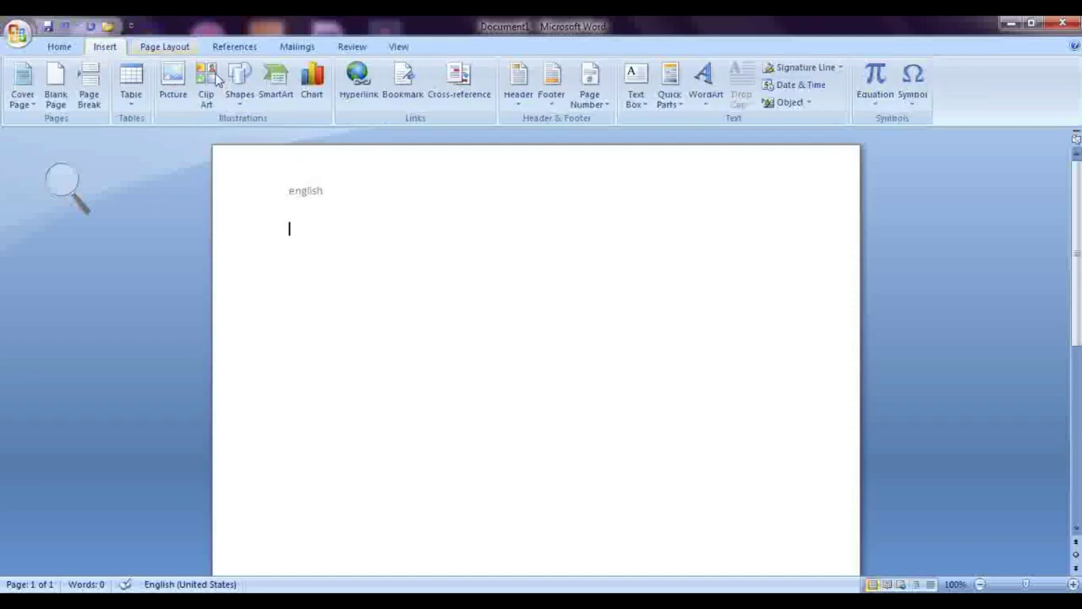
{"action": "left_click", "coordinate": [511, 102]}
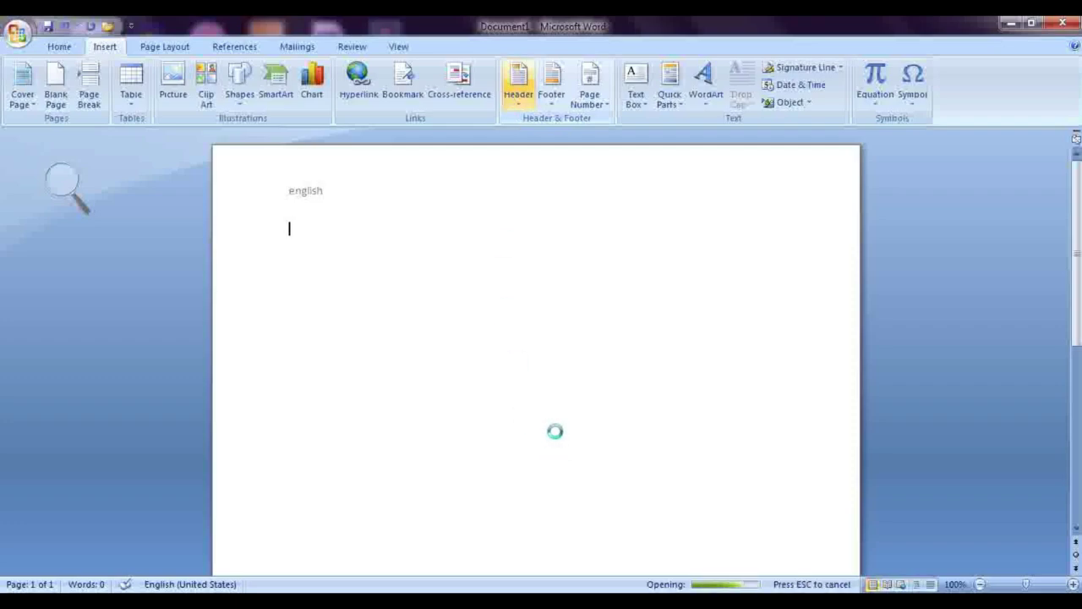
{"action": "left_click", "coordinate": [551, 476]}
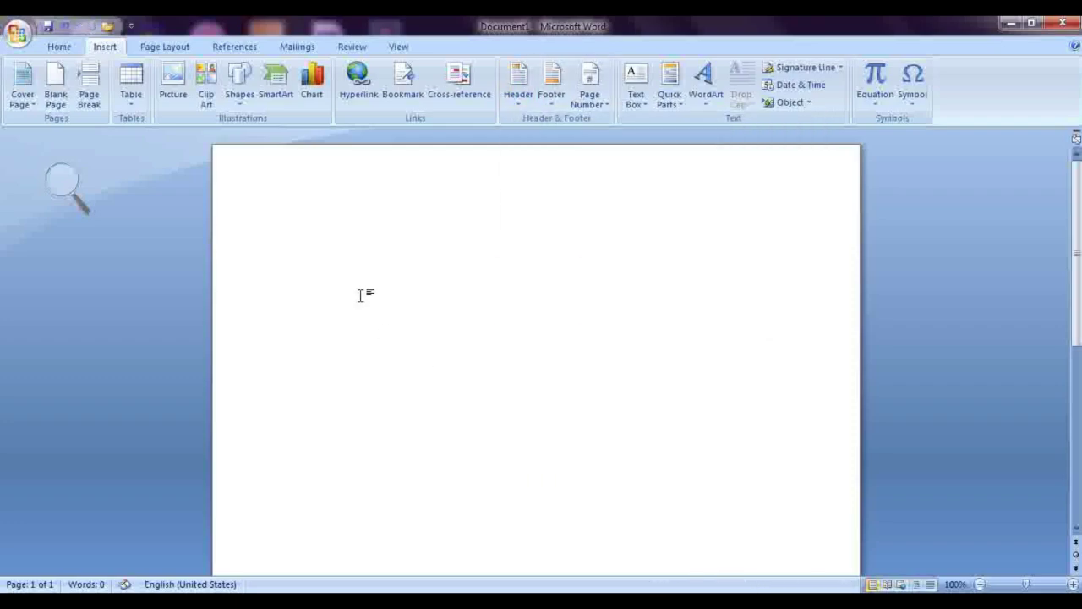
Step: Generate three paragraphs of sample text on the blank page with the =rand() function
{"action": "type", "text": "="}
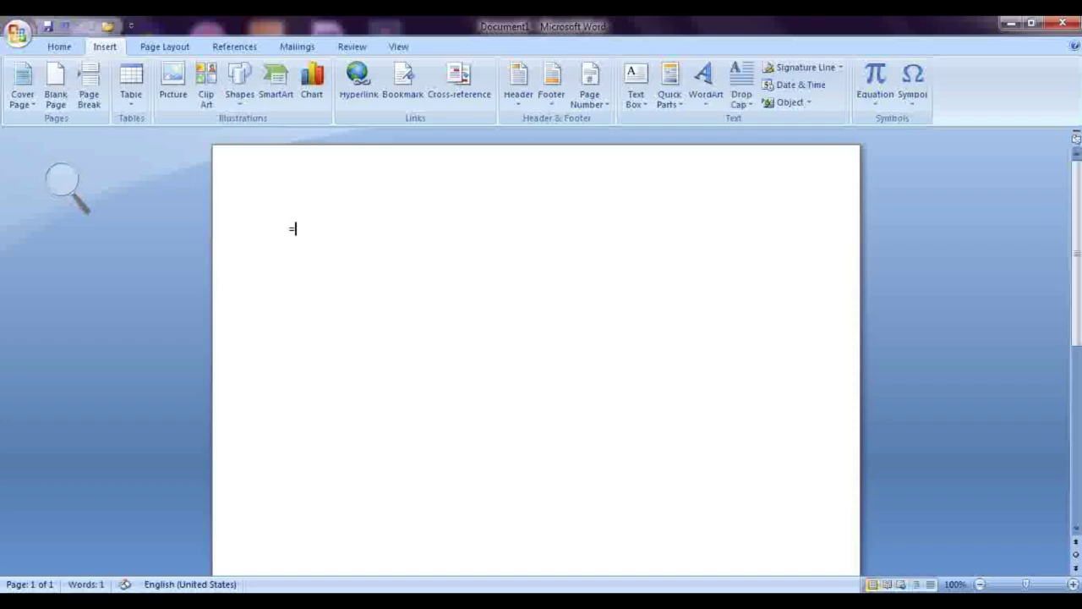
{"action": "type", "text": "rand(0"}
{"action": "key", "text": "Return"}
{"action": "key", "text": "BackSpace"}
{"action": "type", "text": ")"}
{"action": "key", "text": "Return"}
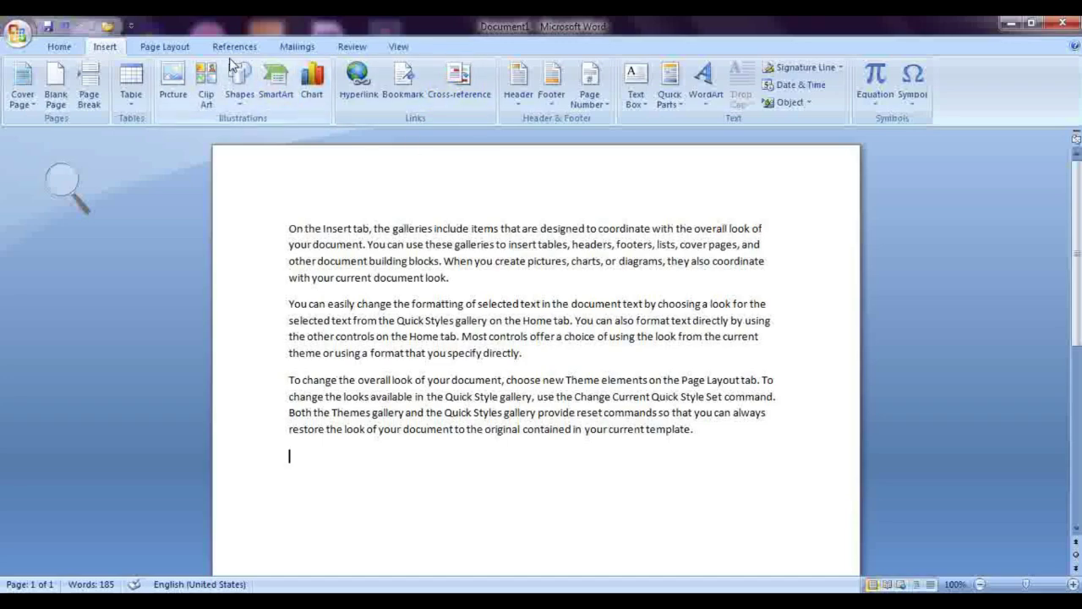
{"action": "left_click", "coordinate": [165, 46]}
{"action": "left_click", "coordinate": [308, 69]}
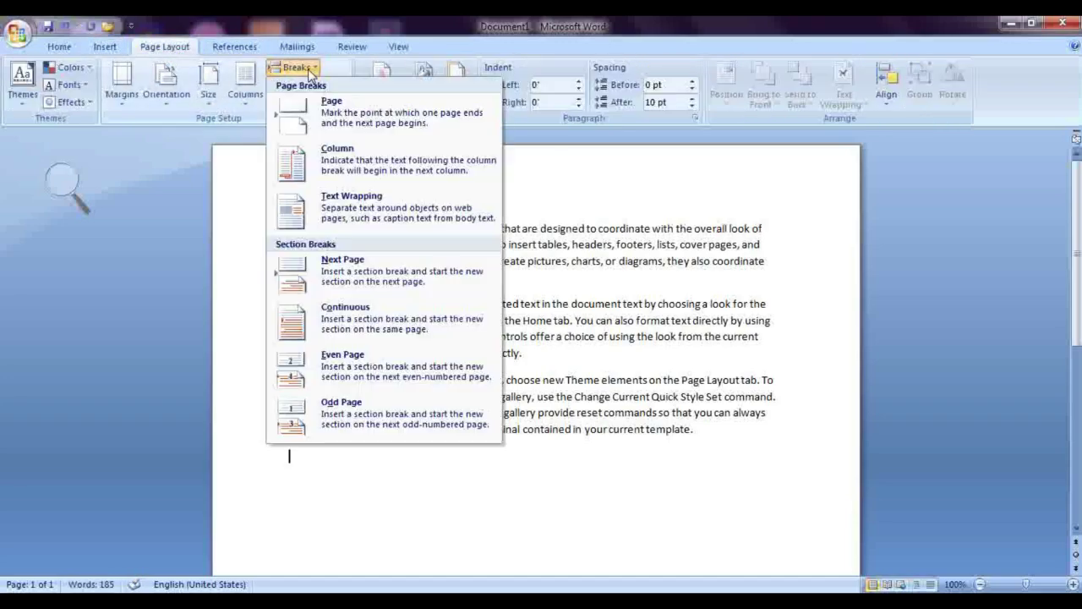
{"action": "left_click", "coordinate": [592, 353]}
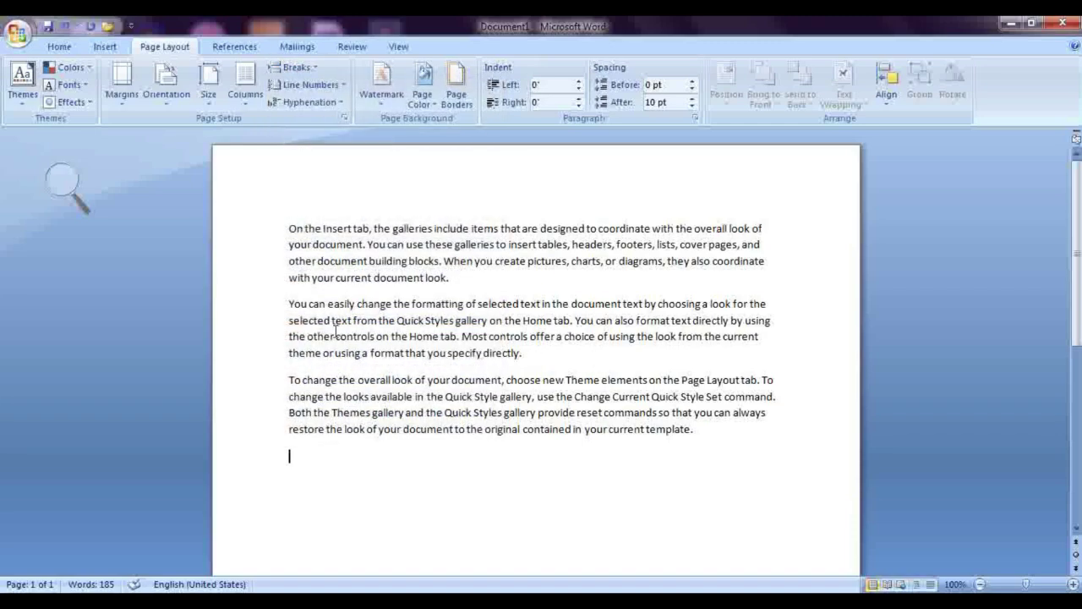
Step: Join the second sample paragraph onto the end of the first
{"action": "left_click", "coordinate": [290, 304]}
{"action": "key", "text": "BackSpace"}
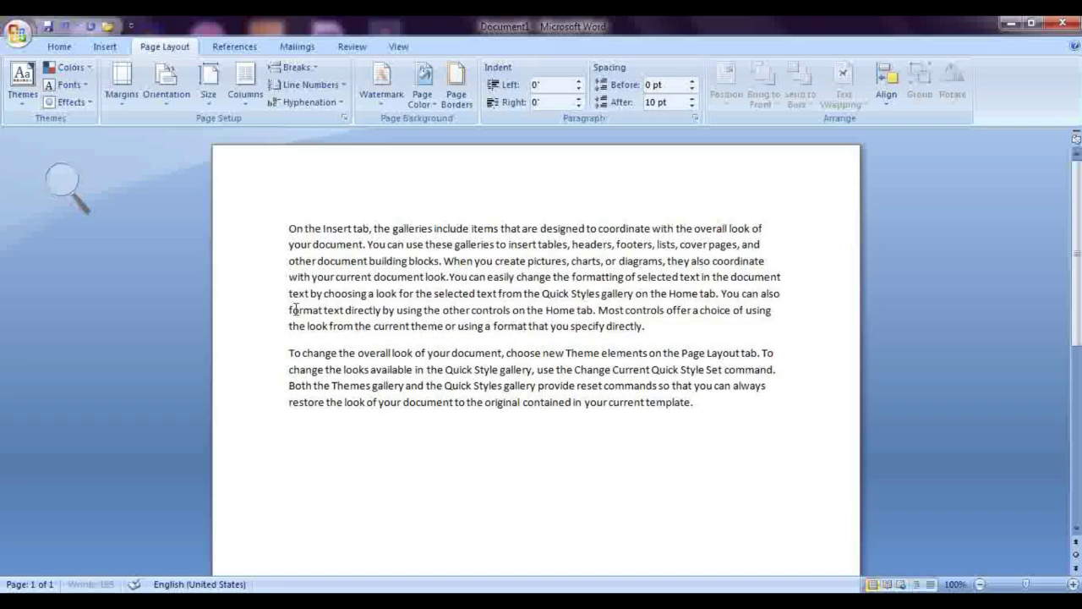
Step: Join the last sample paragraph, starting "To change the overall look", onto the end of the paragraph above
{"action": "left_click", "coordinate": [291, 352]}
{"action": "key", "text": "BackSpace"}
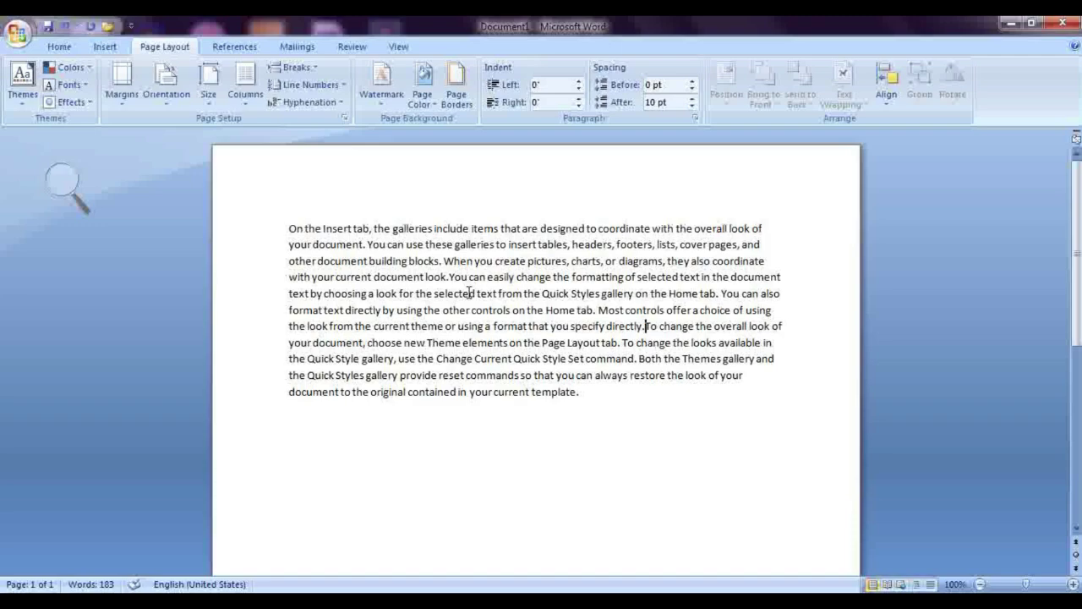
Step: Insert an Even Page section break before "Most controls offer" and check how the text splits across the pages
{"action": "left_click", "coordinate": [597, 309]}
{"action": "left_click", "coordinate": [306, 68]}
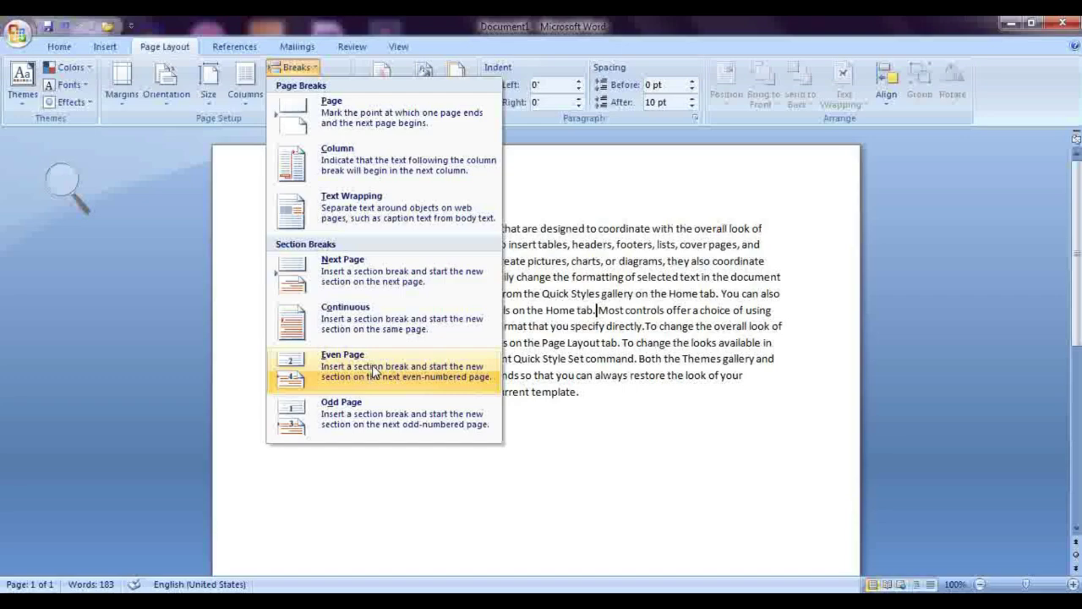
{"action": "left_click", "coordinate": [375, 371]}
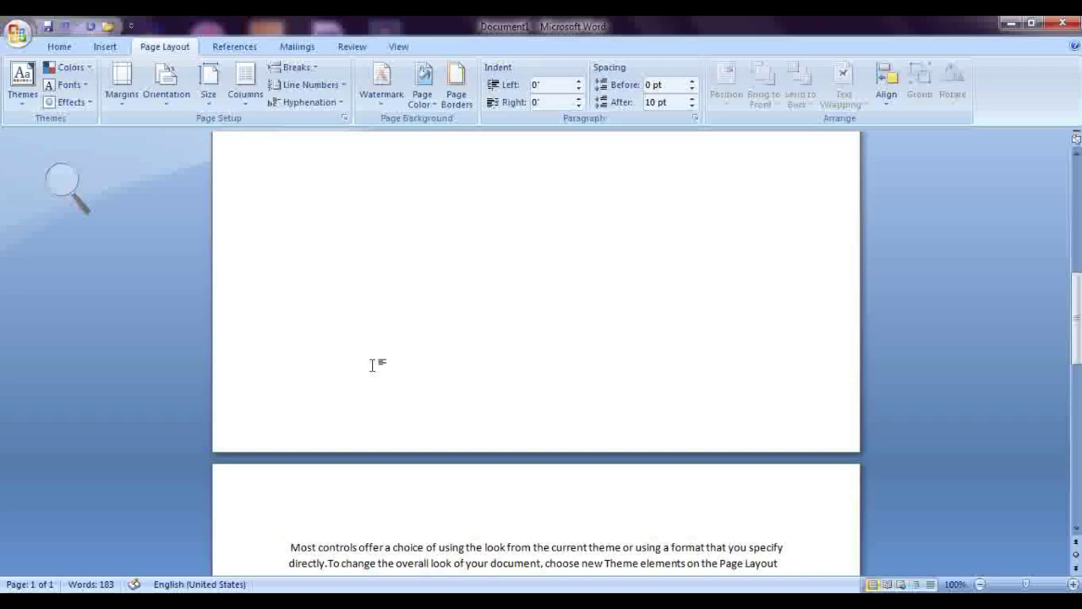
{"action": "scroll", "coordinate": [376, 369], "scroll_direction": "down", "scroll_amount": 2}
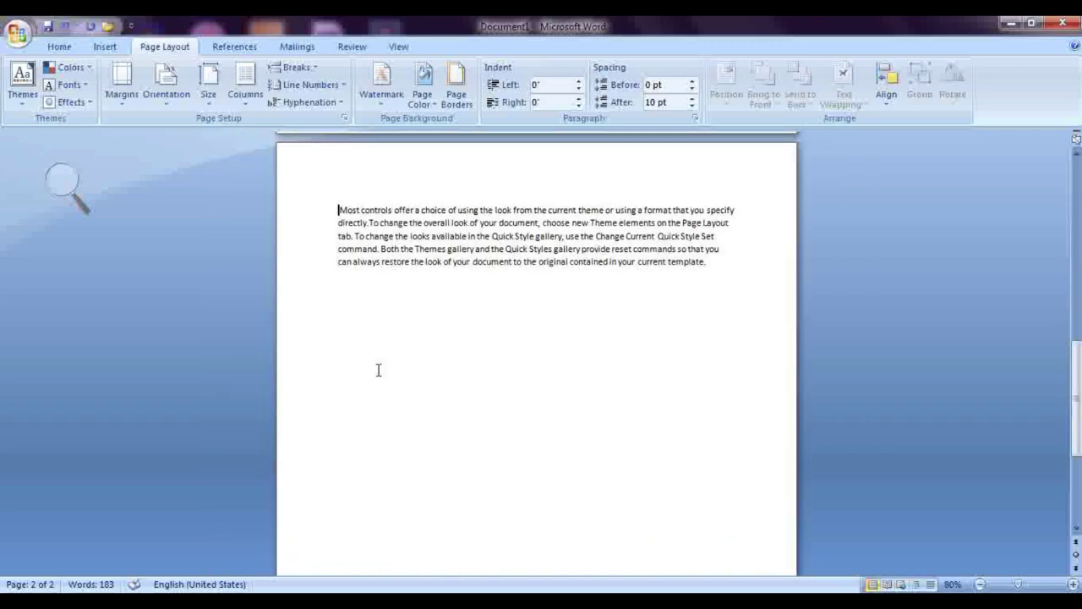
{"action": "scroll", "coordinate": [320, 485], "scroll_direction": "up", "scroll_amount": 4}
{"action": "scroll", "coordinate": [319, 484], "scroll_direction": "up", "scroll_amount": 10}
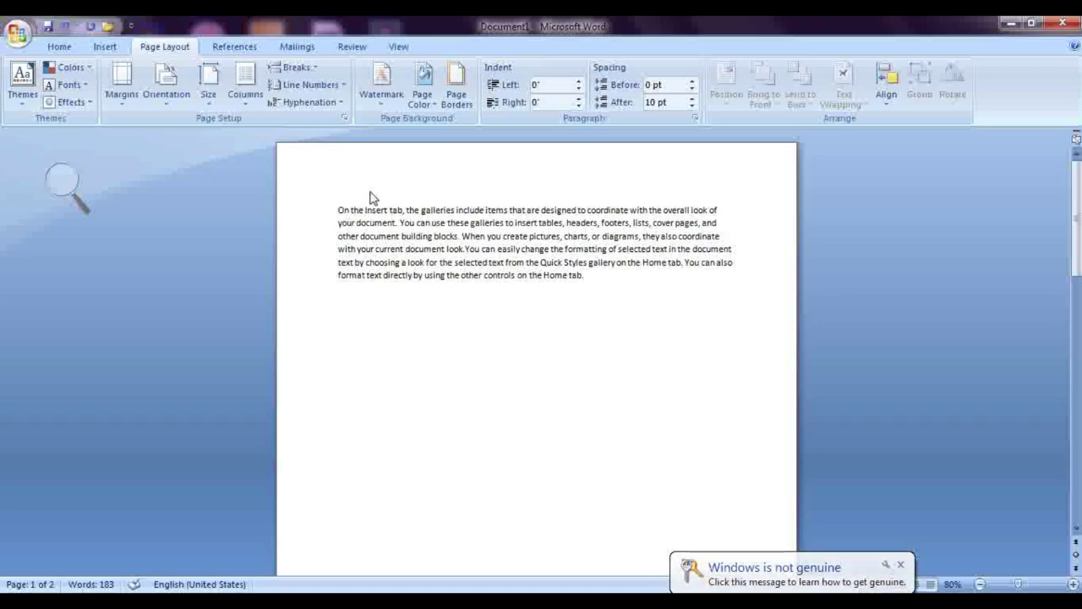
{"action": "scroll", "coordinate": [433, 265], "scroll_direction": "down", "scroll_amount": 5}
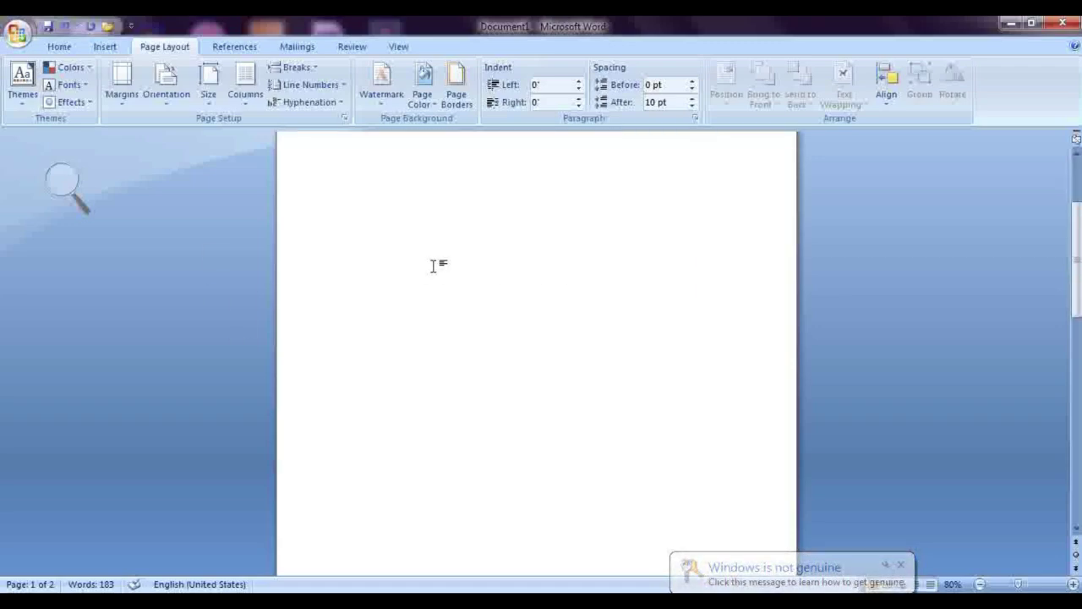
{"action": "scroll", "coordinate": [502, 203], "scroll_direction": "up", "scroll_amount": 5}
{"action": "scroll", "coordinate": [508, 283], "scroll_direction": "down", "scroll_amount": 10}
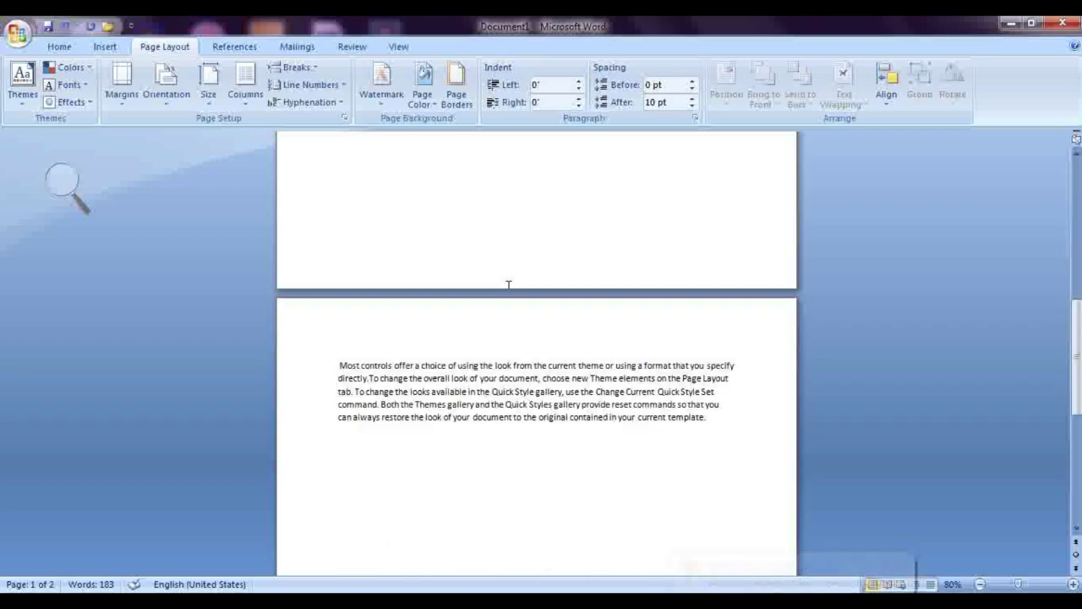
{"action": "scroll", "coordinate": [508, 284], "scroll_direction": "down", "scroll_amount": 3}
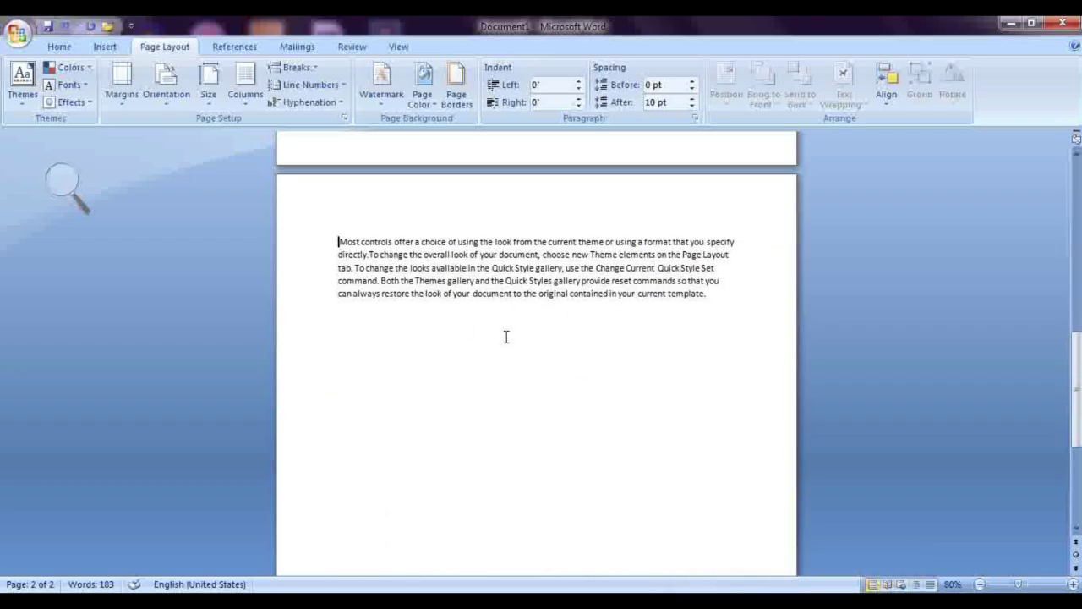
Step: Remove the Even Page section break so the text runs together again
{"action": "key", "text": "BackSpace"}
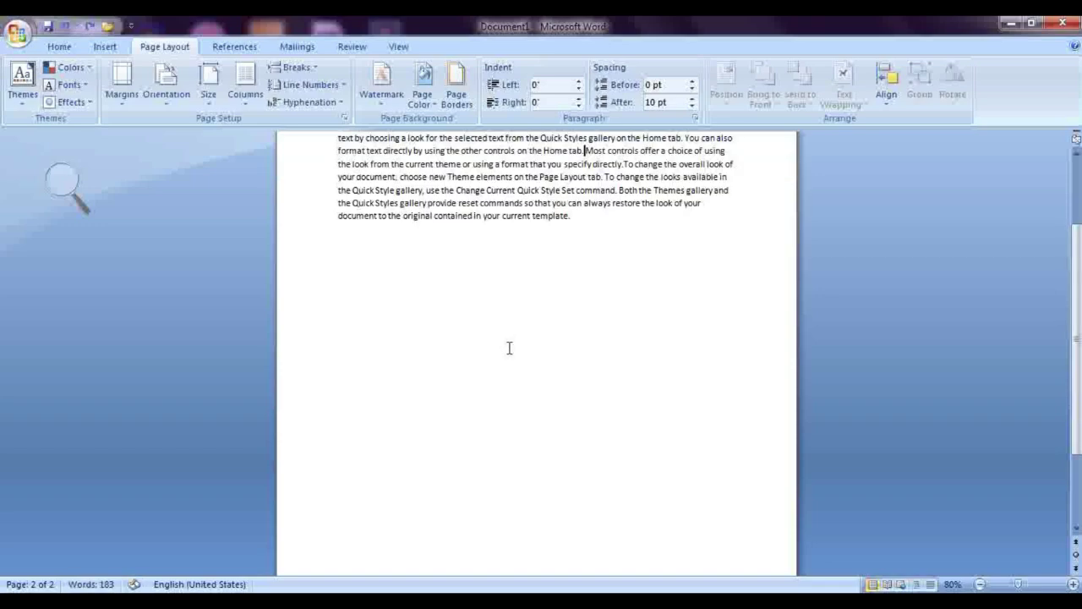
{"action": "scroll", "coordinate": [520, 346], "scroll_direction": "up", "scroll_amount": 2}
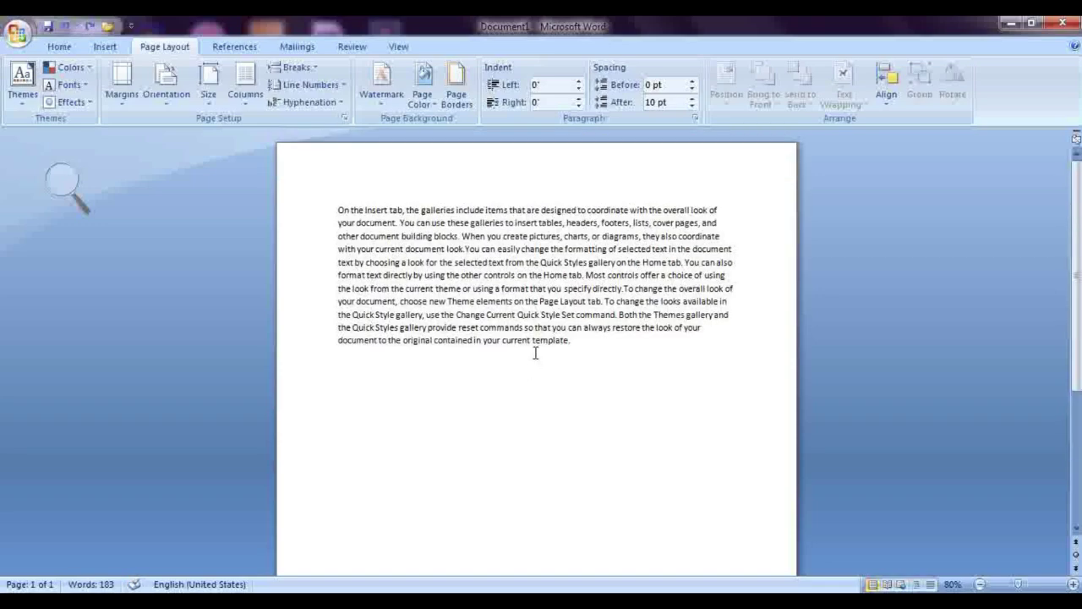
Step: Insert an Odd Page section break before "Most controls offer" and view the resulting pages side by side
{"action": "left_click", "coordinate": [304, 68]}
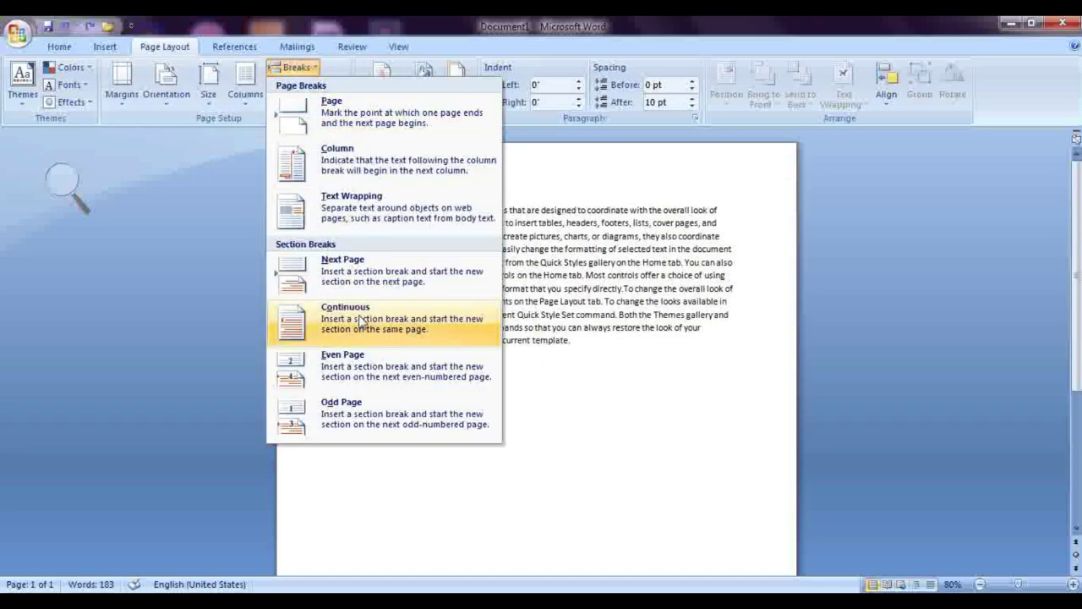
{"action": "left_click", "coordinate": [370, 404]}
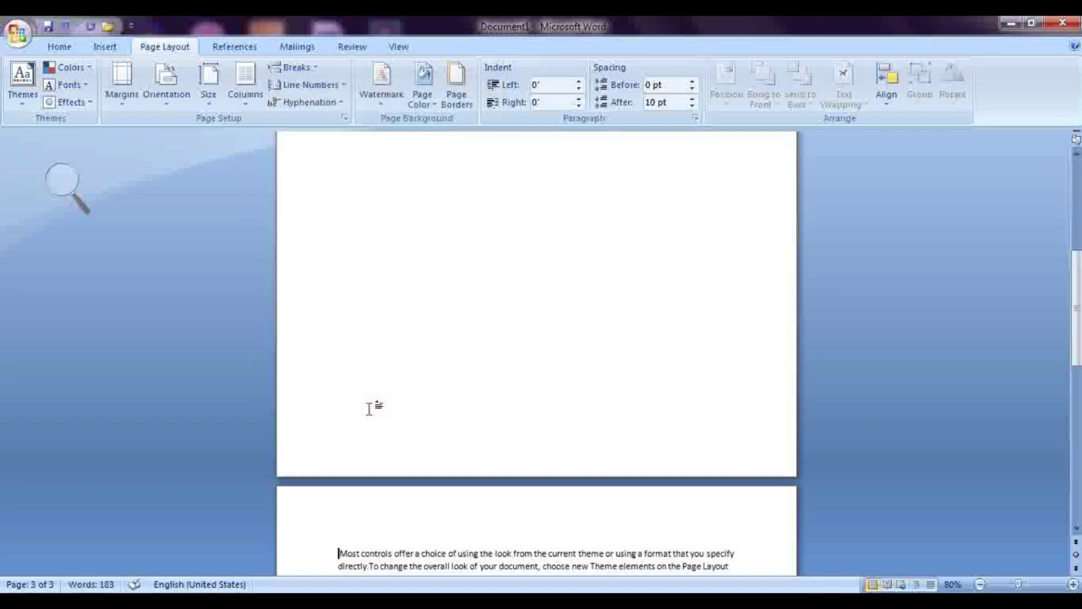
{"action": "left_click_drag", "start_coordinate": [1075, 279], "coordinate": [1077, 169]}
{"action": "scroll", "coordinate": [998, 278], "scroll_direction": "down", "scroll_amount": 3}
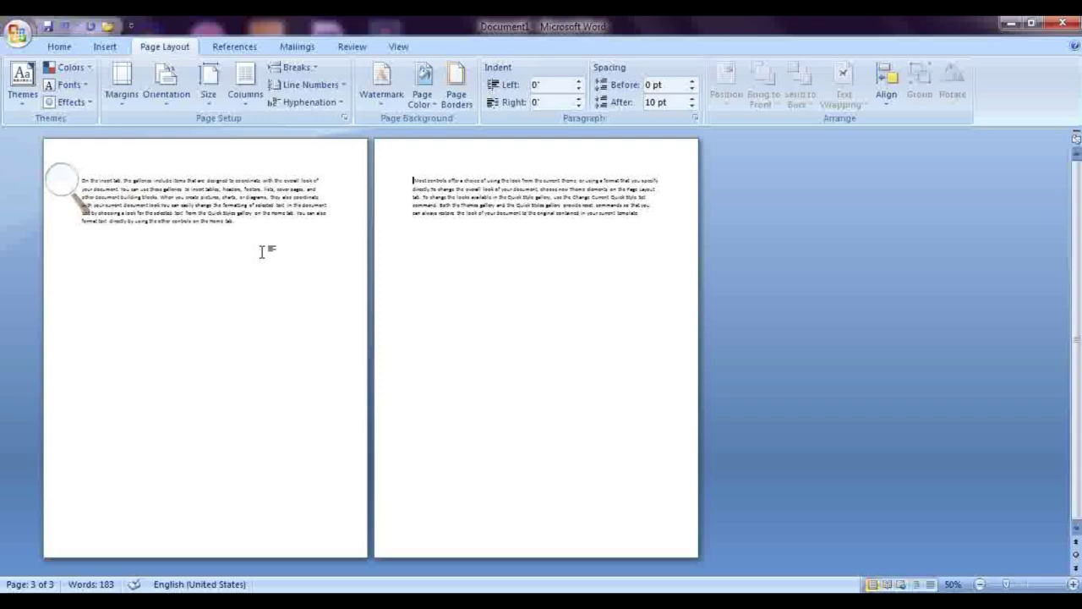
{"action": "left_click", "coordinate": [296, 67]}
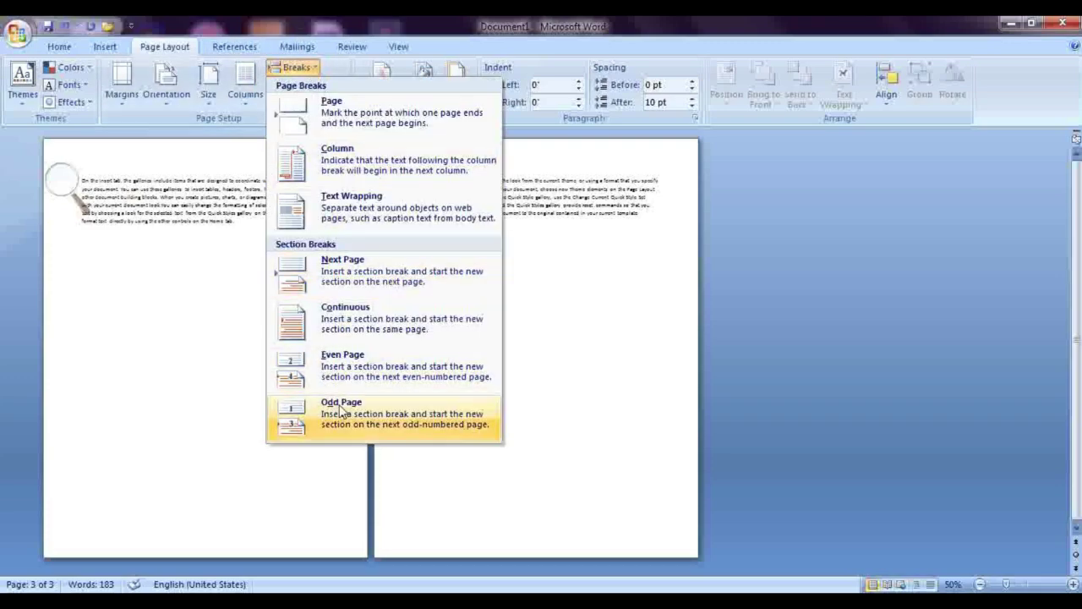
{"action": "left_click", "coordinate": [527, 344]}
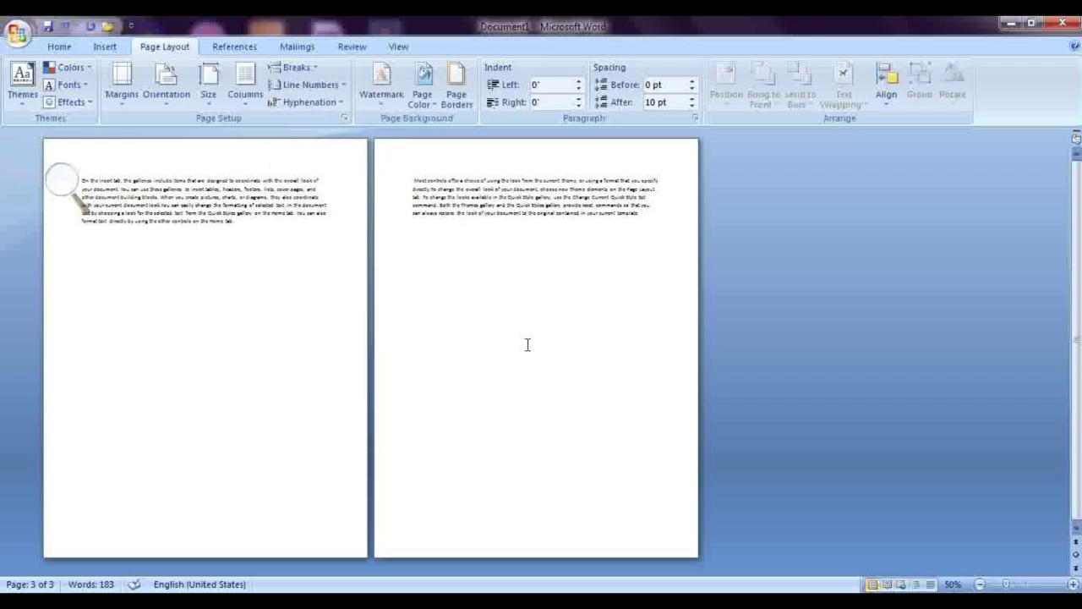
Step: Remove the Odd Page section break and return to a larger view of the single page
{"action": "key", "text": "BackSpace"}
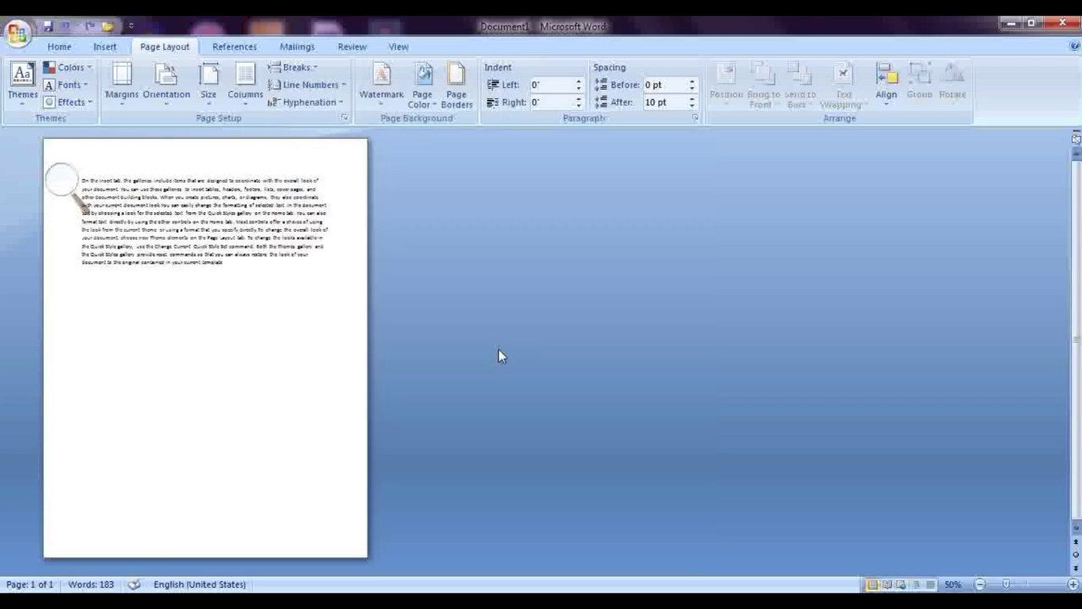
{"action": "scroll", "coordinate": [402, 363], "scroll_direction": "up", "scroll_amount": 3}
{"action": "scroll", "coordinate": [401, 363], "scroll_direction": "up", "scroll_amount": 1}
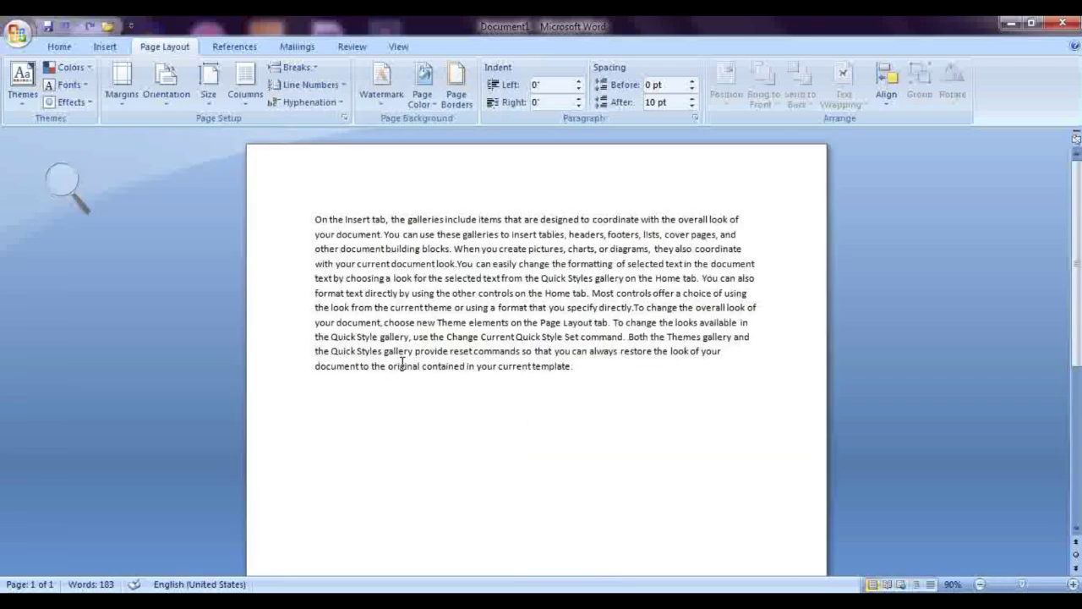
Step: Copy the whole sample paragraph and paste six copies of it below the original
{"action": "left_click", "coordinate": [311, 86]}
{"action": "left_click", "coordinate": [611, 380]}
{"action": "left_click_drag", "start_coordinate": [584, 376], "coordinate": [308, 222]}
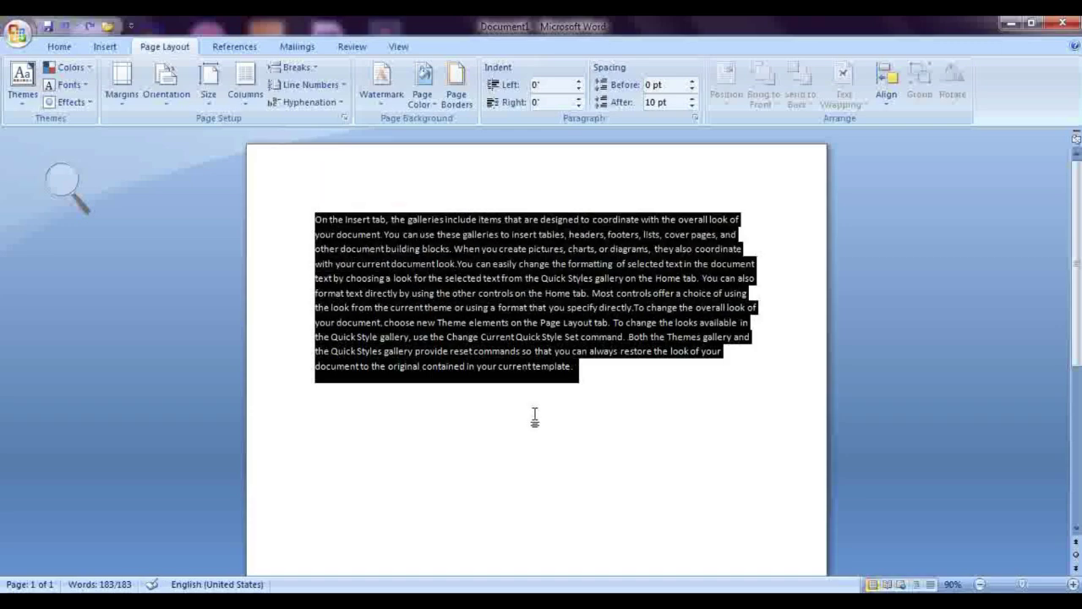
{"action": "left_click", "coordinate": [442, 407]}
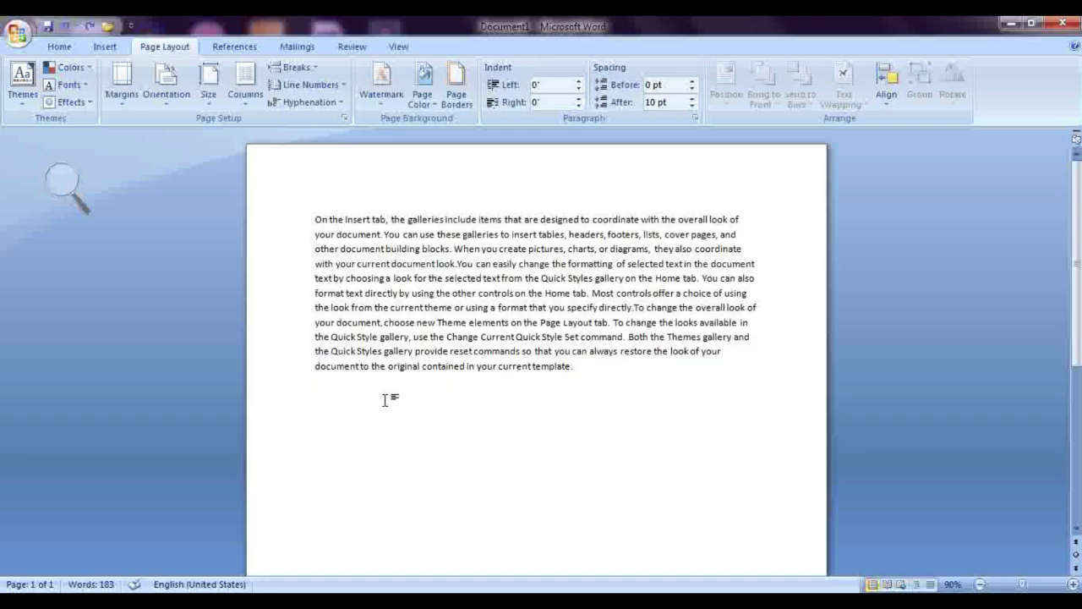
{"action": "key", "text": "ctrl+v"}
{"action": "key", "text": "ctrl+v"}
{"action": "key", "text": "ctrl+v"}
{"action": "key", "text": "ctrl+v"}
{"action": "key", "text": "ctrl+v"}
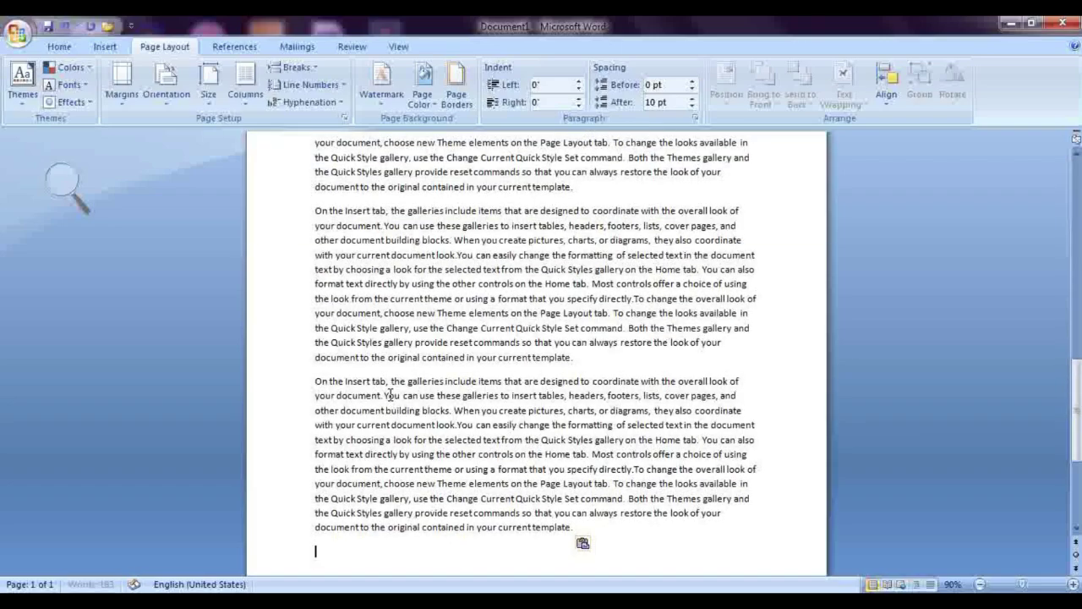
{"action": "key", "text": "ctrl+v"}
{"action": "scroll", "coordinate": [391, 381], "scroll_direction": "up", "scroll_amount": 15}
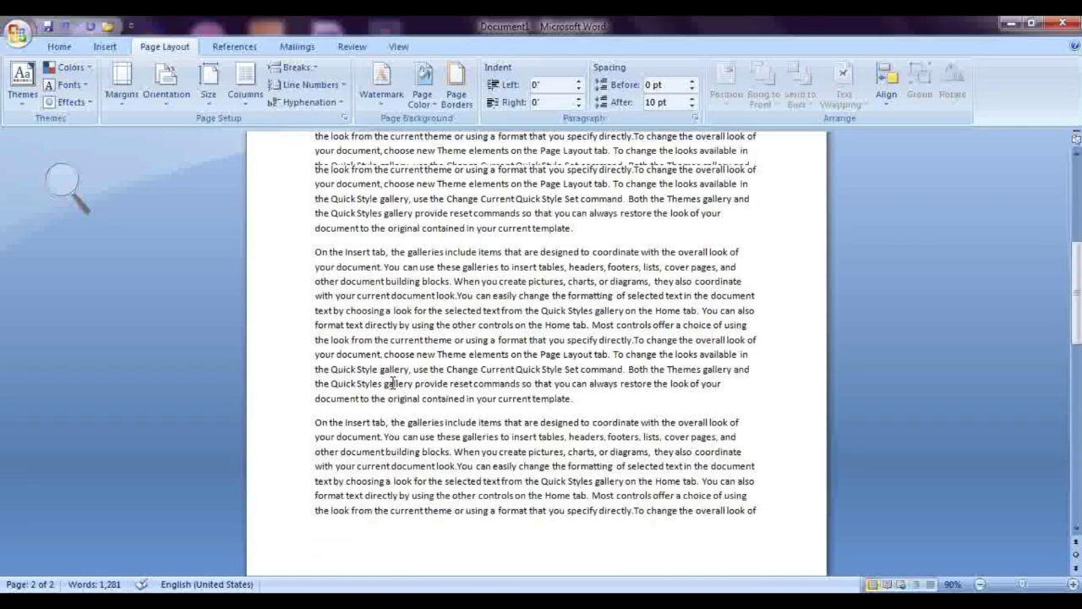
Step: Insert a Continuous section break before "Most controls offer" in the first paragraph, and remove it again
{"action": "left_click", "coordinate": [296, 68]}
{"action": "left_click", "coordinate": [345, 339]}
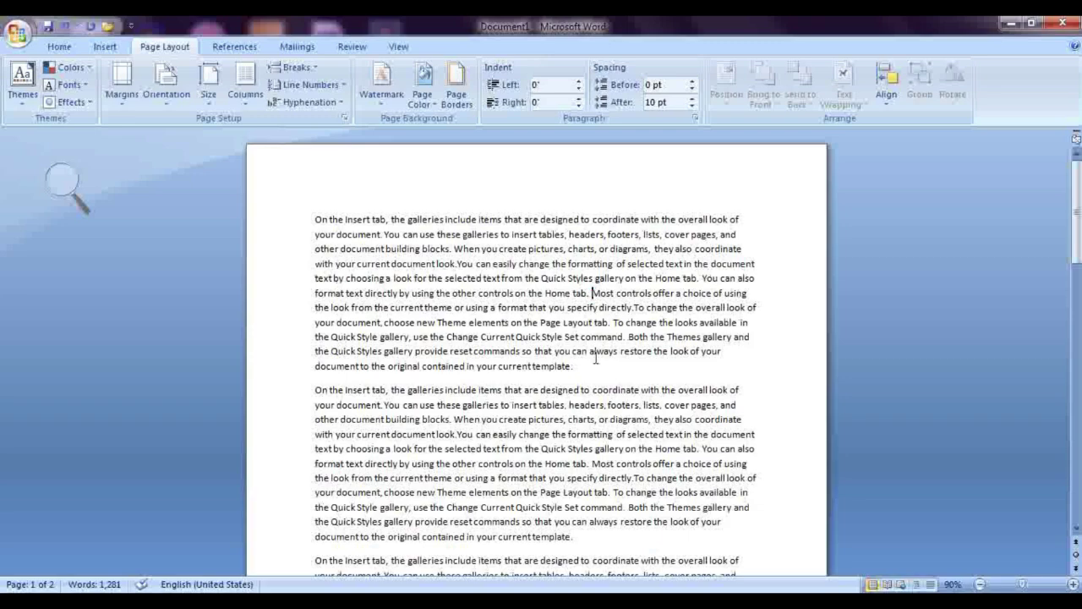
{"action": "left_click", "coordinate": [306, 70]}
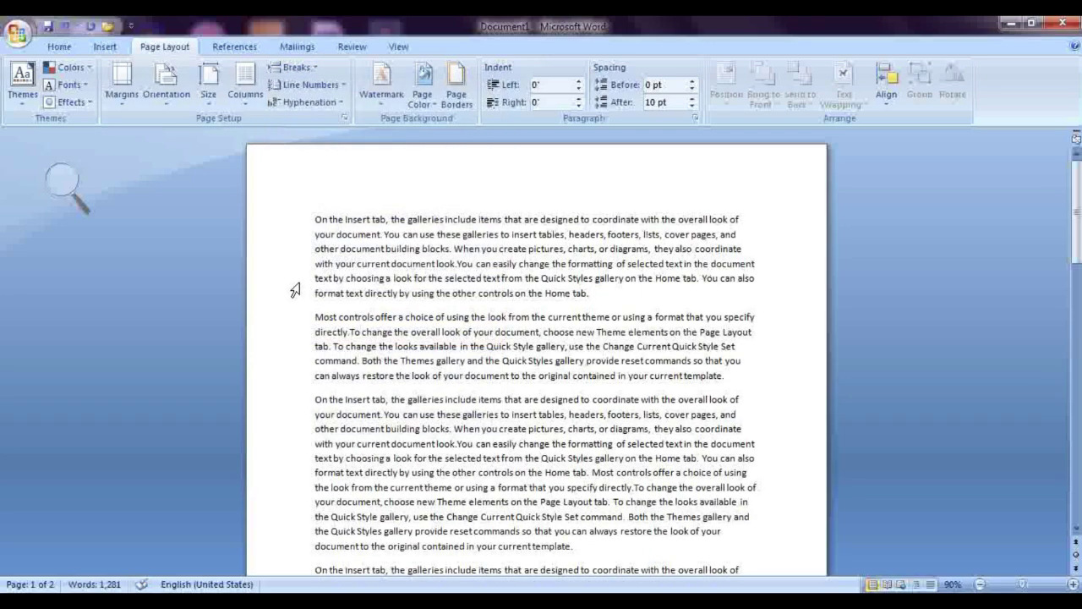
{"action": "left_click", "coordinate": [296, 67]}
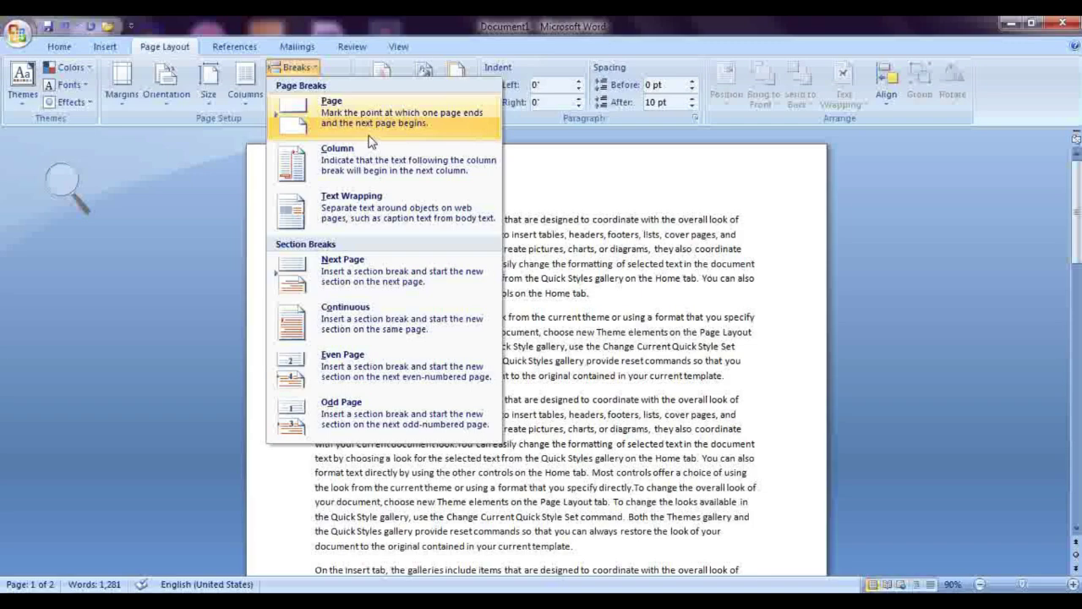
{"action": "left_click", "coordinate": [634, 313]}
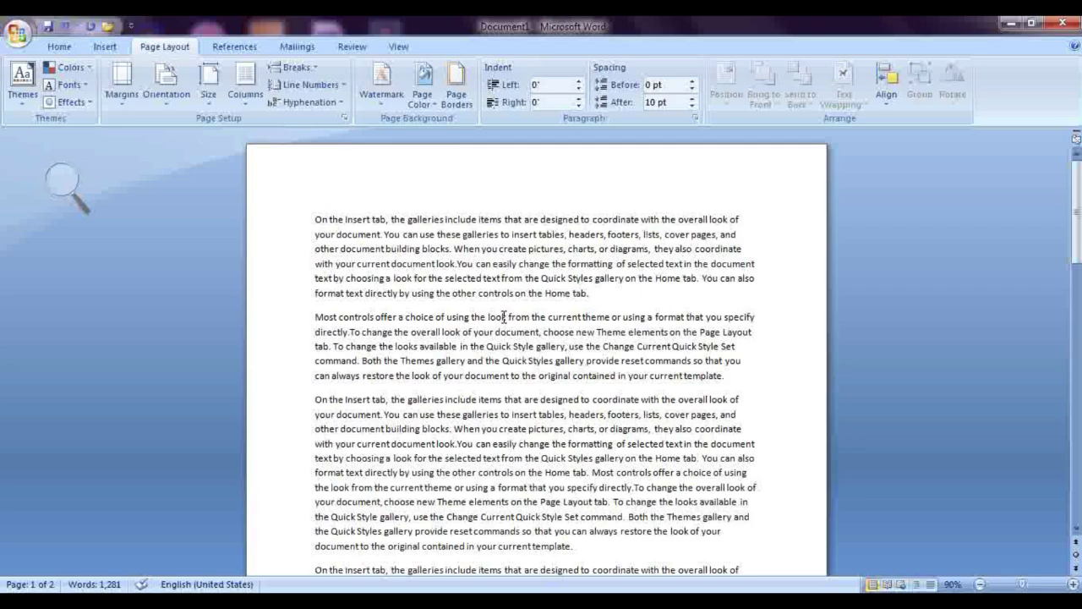
{"action": "key", "text": "BackSpace"}
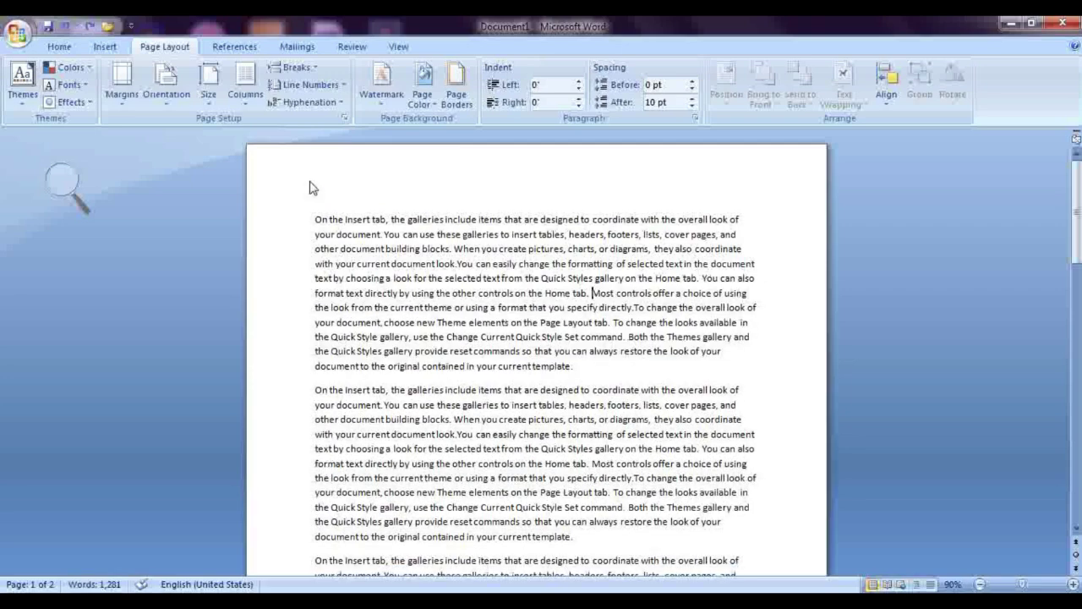
Step: Turn on Continuous line numbering for the document and check the numbers through to the last page
{"action": "left_click", "coordinate": [296, 67]}
{"action": "left_click", "coordinate": [307, 85]}
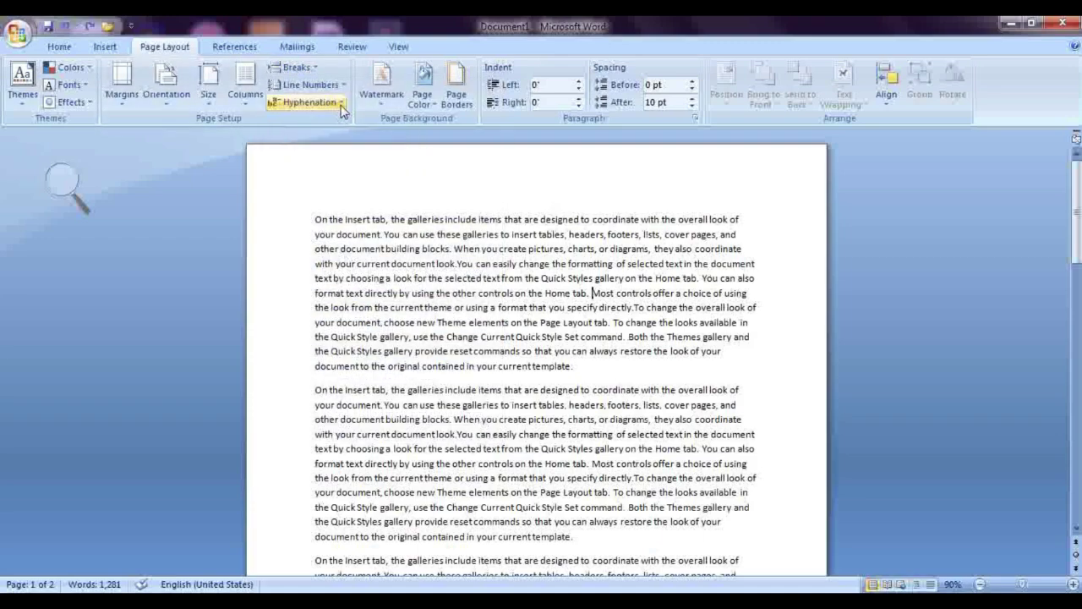
{"action": "left_click", "coordinate": [306, 85]}
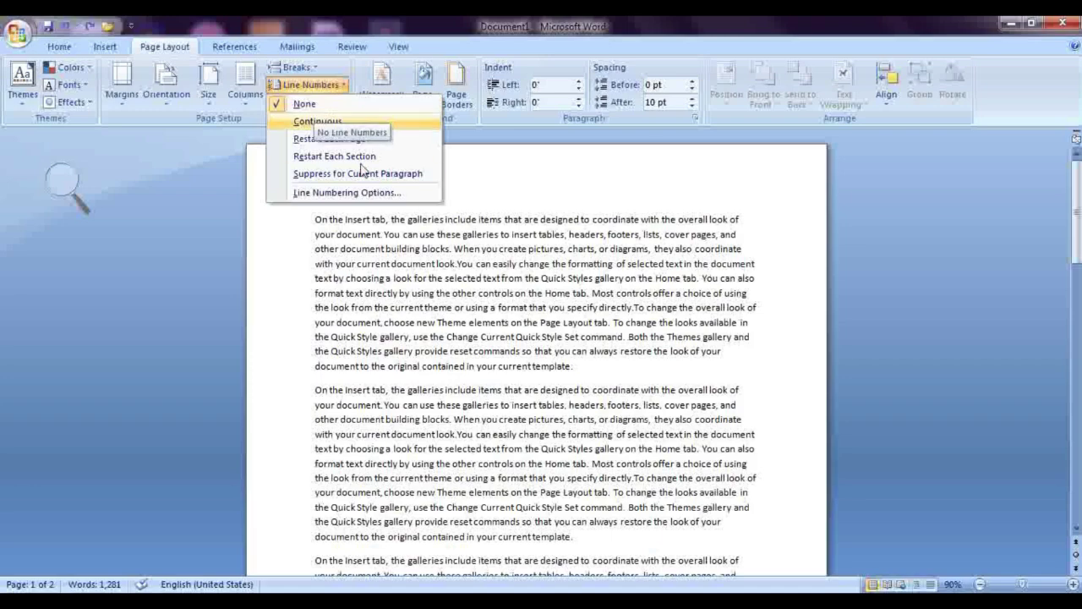
{"action": "left_click", "coordinate": [329, 121]}
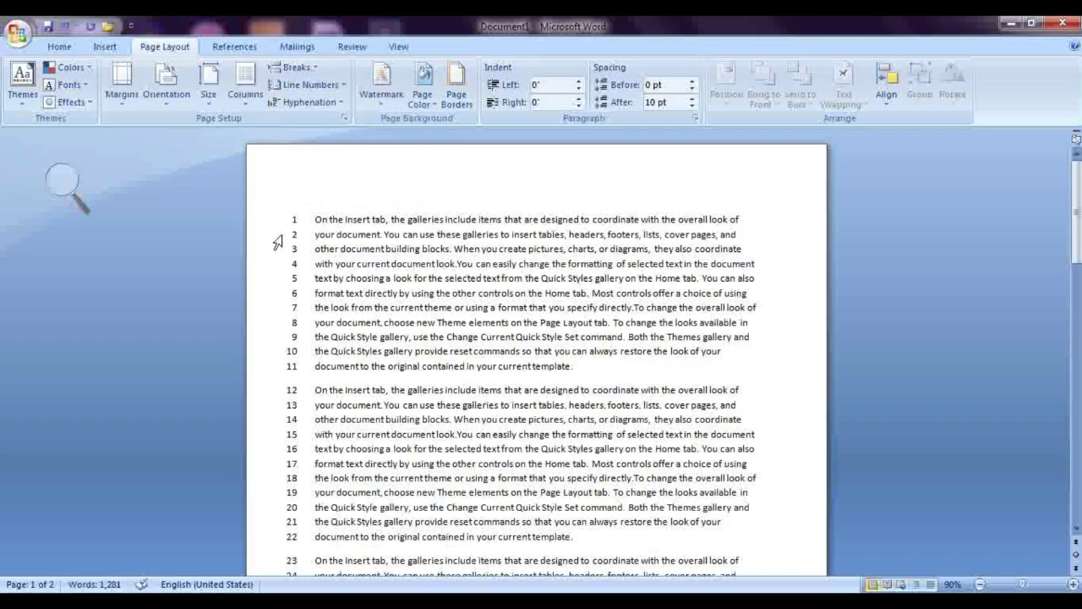
{"action": "scroll", "coordinate": [354, 420], "scroll_direction": "down", "scroll_amount": 20}
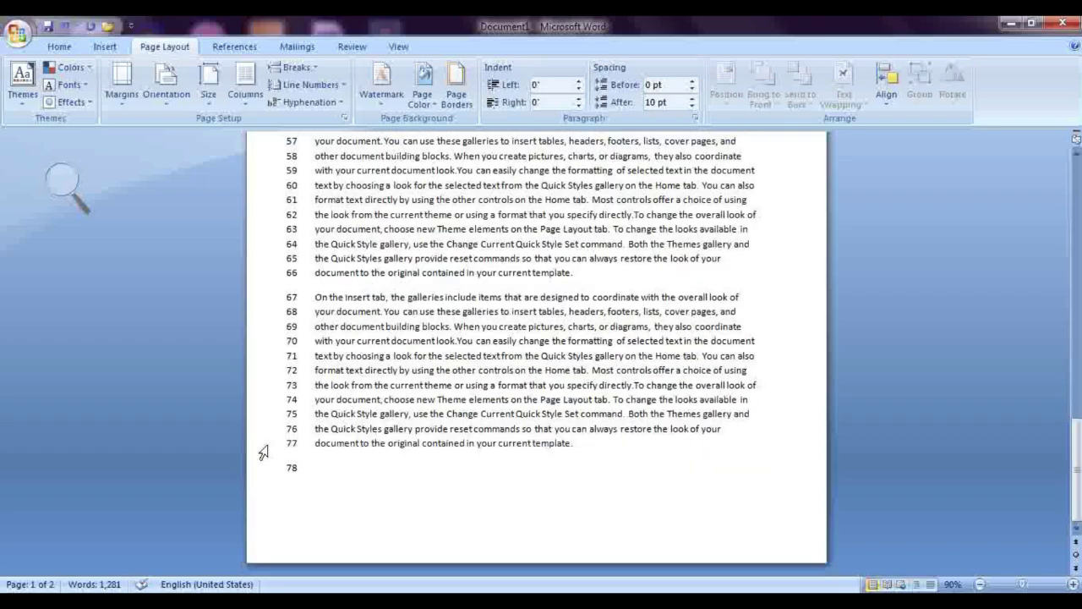
{"action": "scroll", "coordinate": [351, 430], "scroll_direction": "up", "scroll_amount": 20}
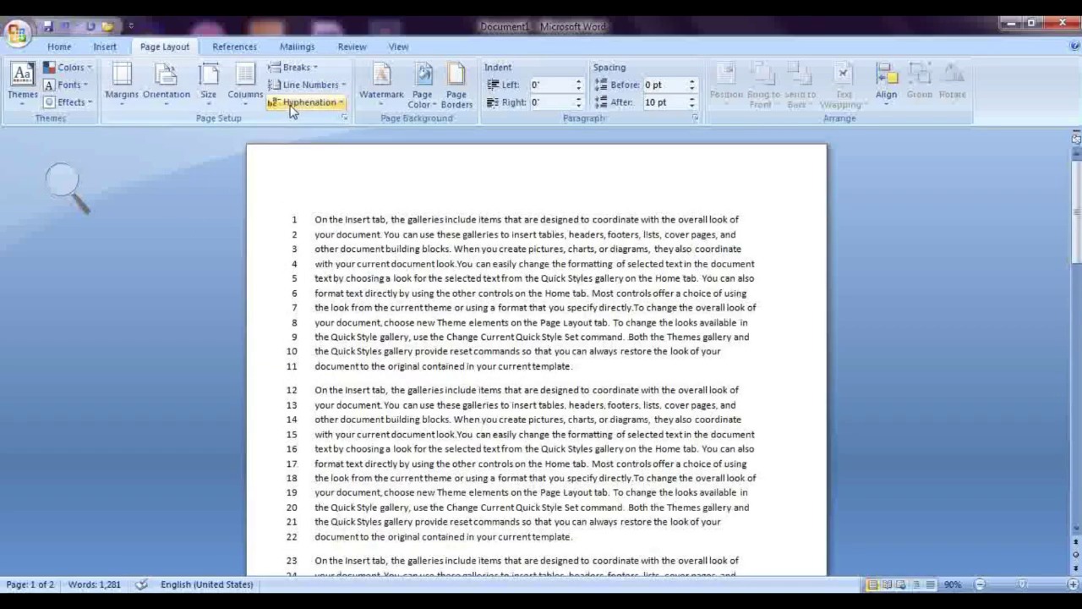
Step: Change the line numbering to Restart Each Page and check the numbers down the document
{"action": "left_click", "coordinate": [308, 85]}
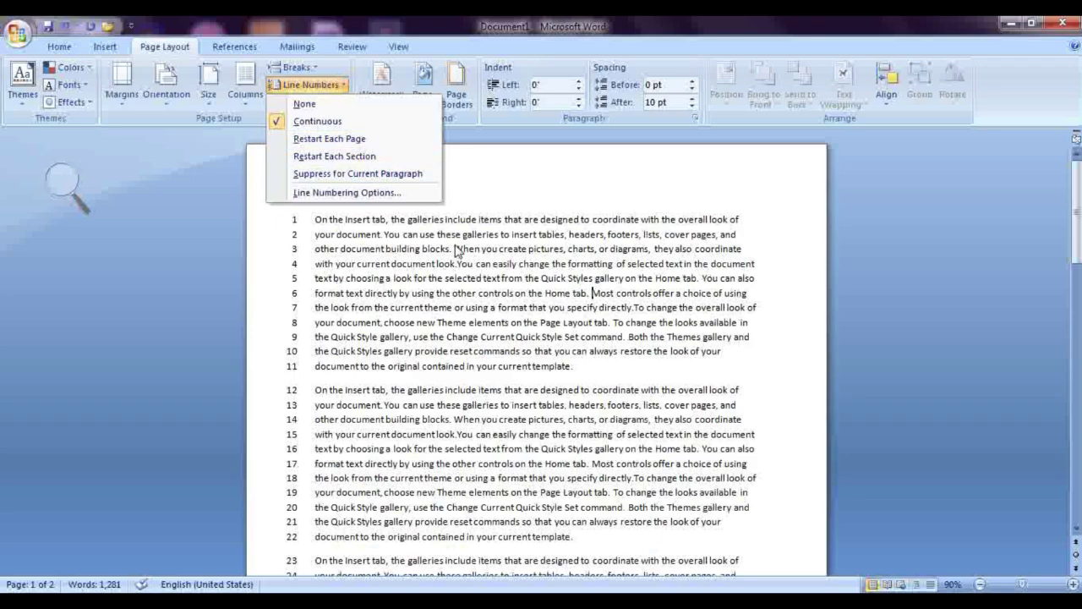
{"action": "left_click", "coordinate": [640, 311]}
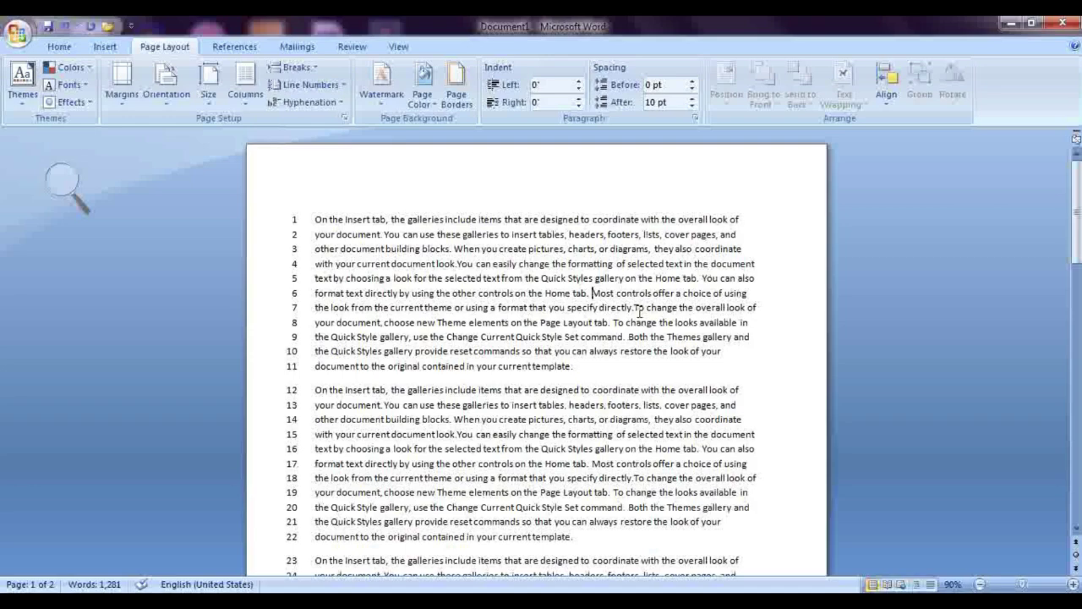
{"action": "left_click", "coordinate": [312, 84]}
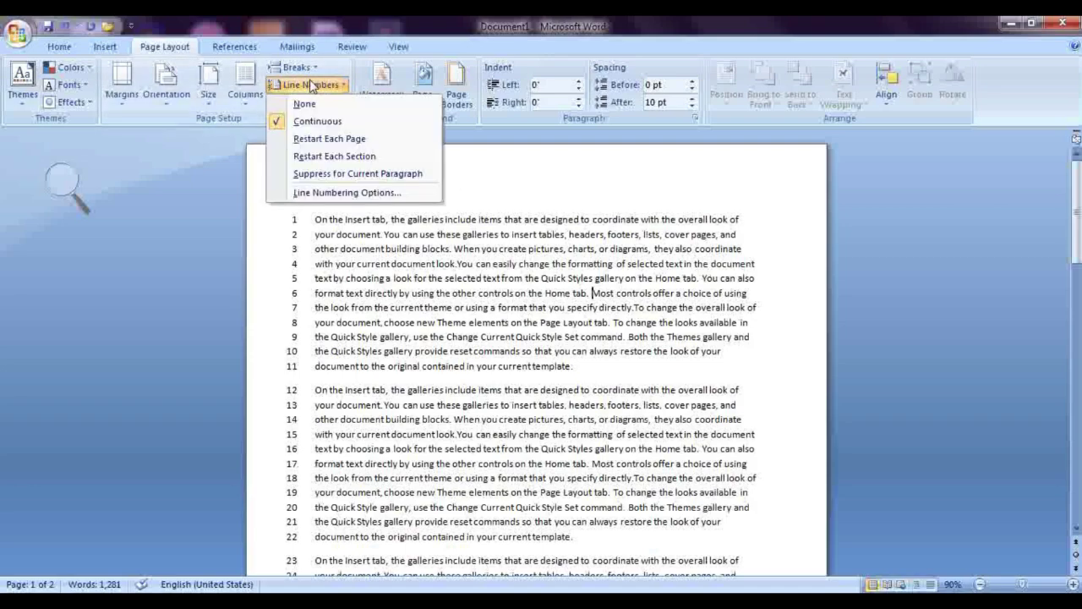
{"action": "left_click", "coordinate": [320, 143]}
{"action": "scroll", "coordinate": [385, 377], "scroll_direction": "down", "scroll_amount": 6}
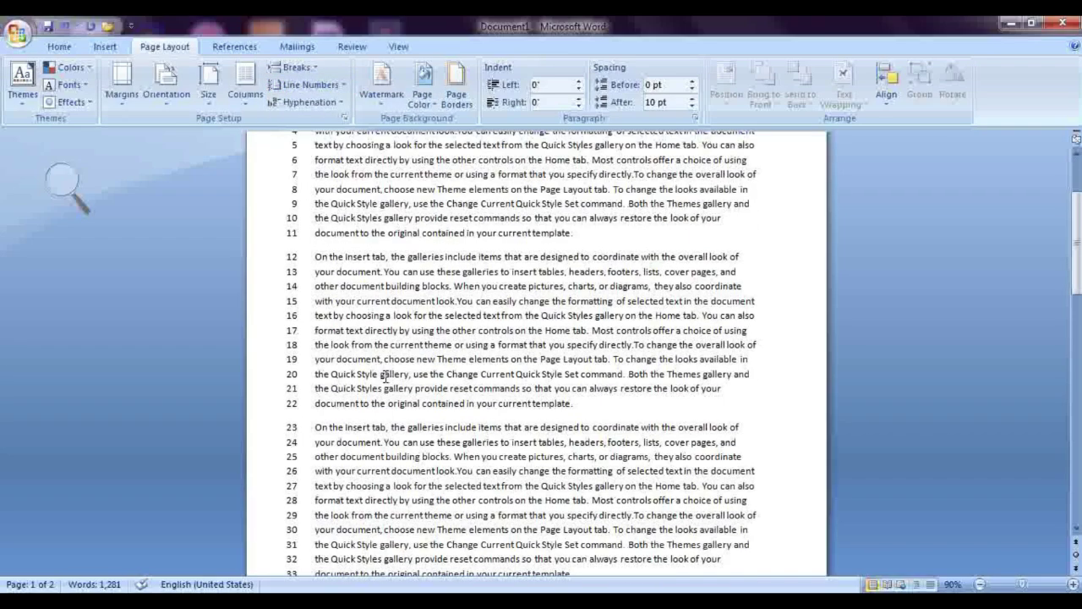
Step: Examine how the line numbers restart on the second page and continue to the end of the document
{"action": "scroll", "coordinate": [310, 531], "scroll_direction": "down", "scroll_amount": 2}
{"action": "scroll", "coordinate": [310, 531], "scroll_direction": "down", "scroll_amount": 5}
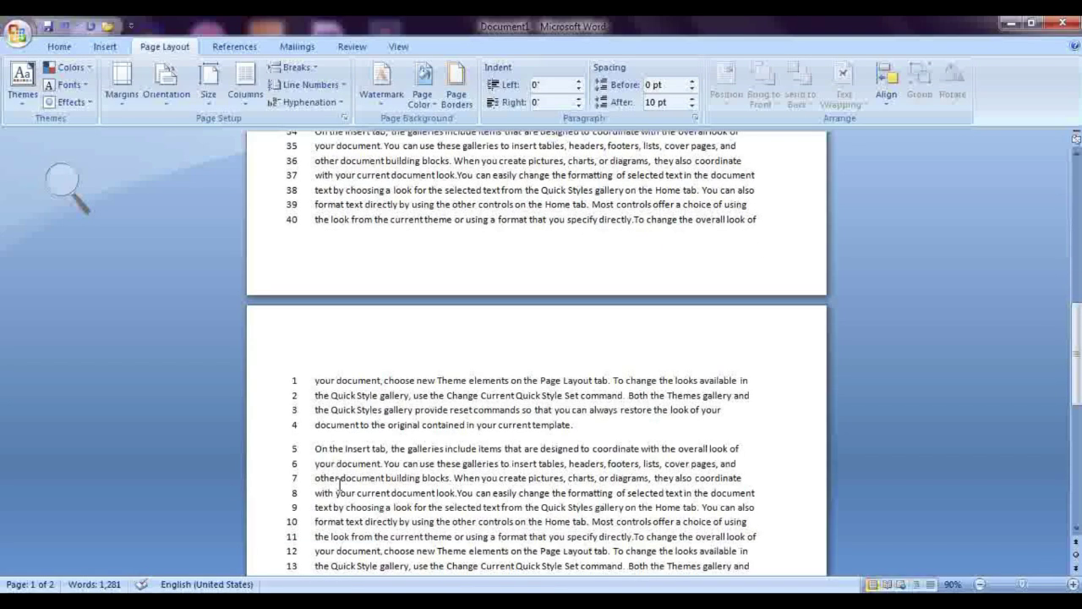
{"action": "scroll", "coordinate": [339, 483], "scroll_direction": "down", "scroll_amount": 7}
{"action": "scroll", "coordinate": [338, 484], "scroll_direction": "up", "scroll_amount": 6}
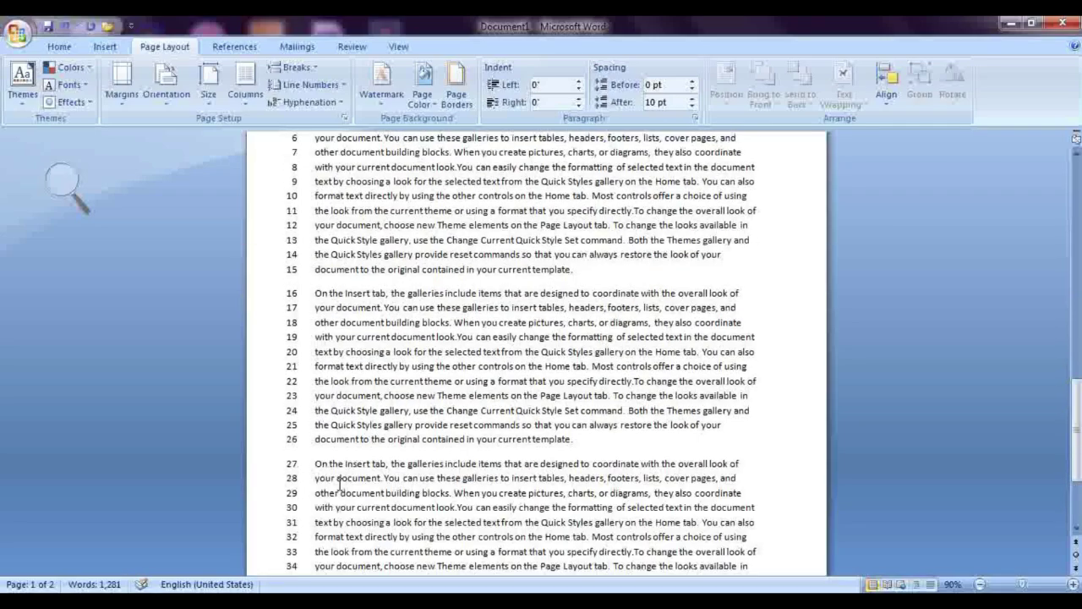
{"action": "scroll", "coordinate": [340, 484], "scroll_direction": "down", "scroll_amount": 8}
{"action": "scroll", "coordinate": [339, 484], "scroll_direction": "up", "scroll_amount": 4}
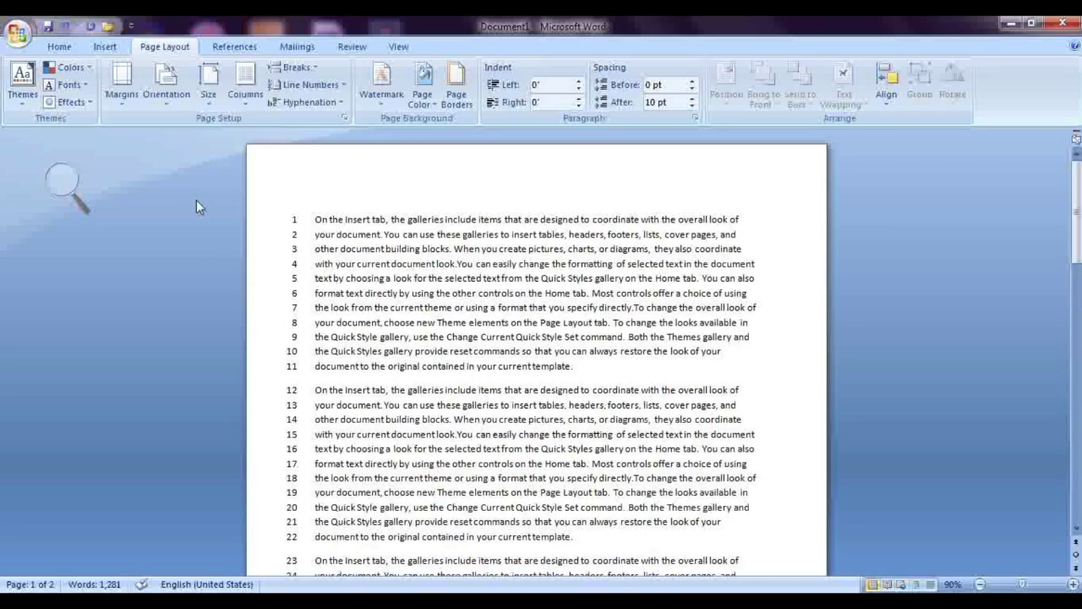
Step: Insert a Continuous section break before the third paragraph, which begins at line 23
{"action": "left_click", "coordinate": [306, 85]}
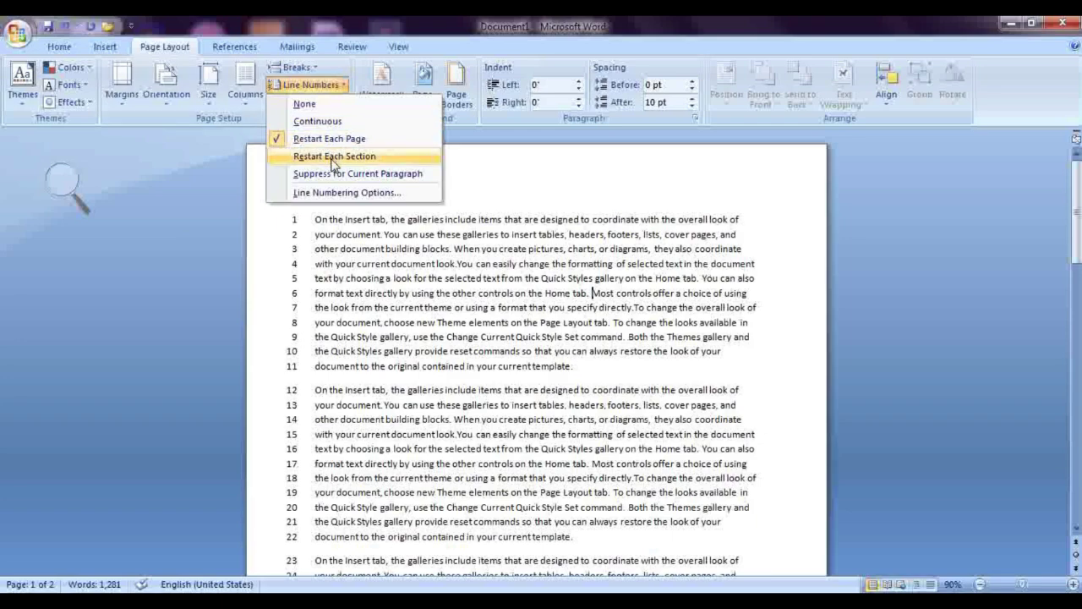
{"action": "left_click", "coordinate": [458, 362]}
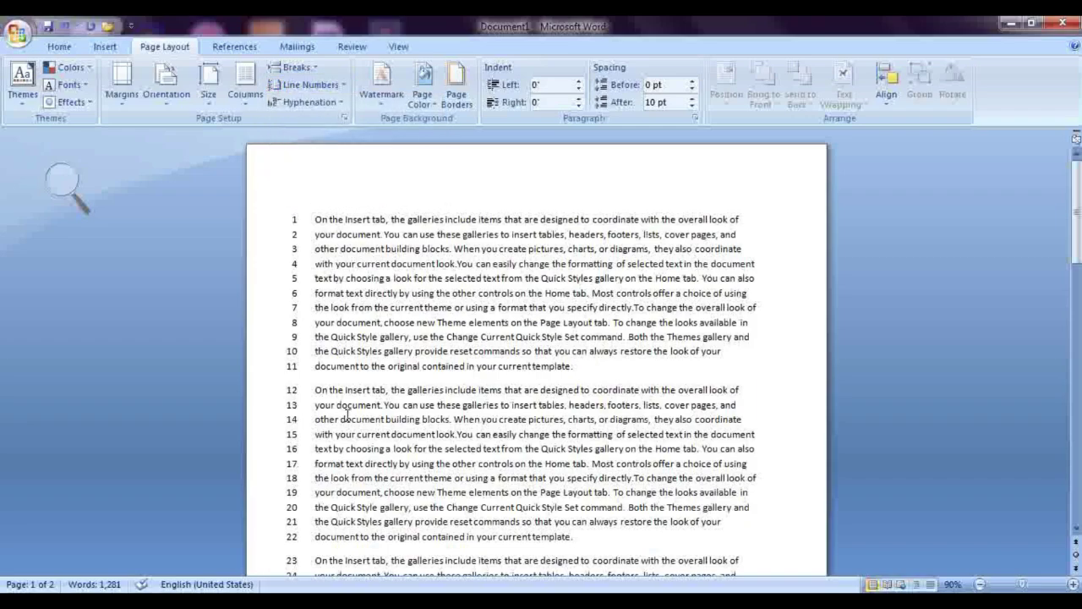
{"action": "scroll", "coordinate": [325, 401], "scroll_direction": "down", "scroll_amount": 5}
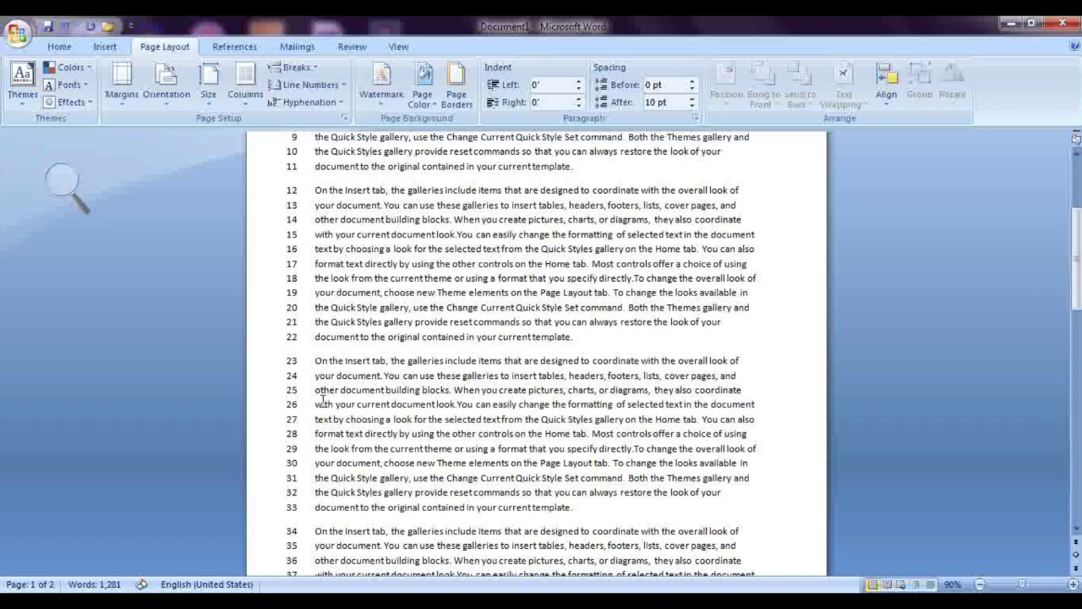
{"action": "left_click", "coordinate": [311, 365]}
{"action": "scroll", "coordinate": [398, 272], "scroll_direction": "up", "scroll_amount": 5}
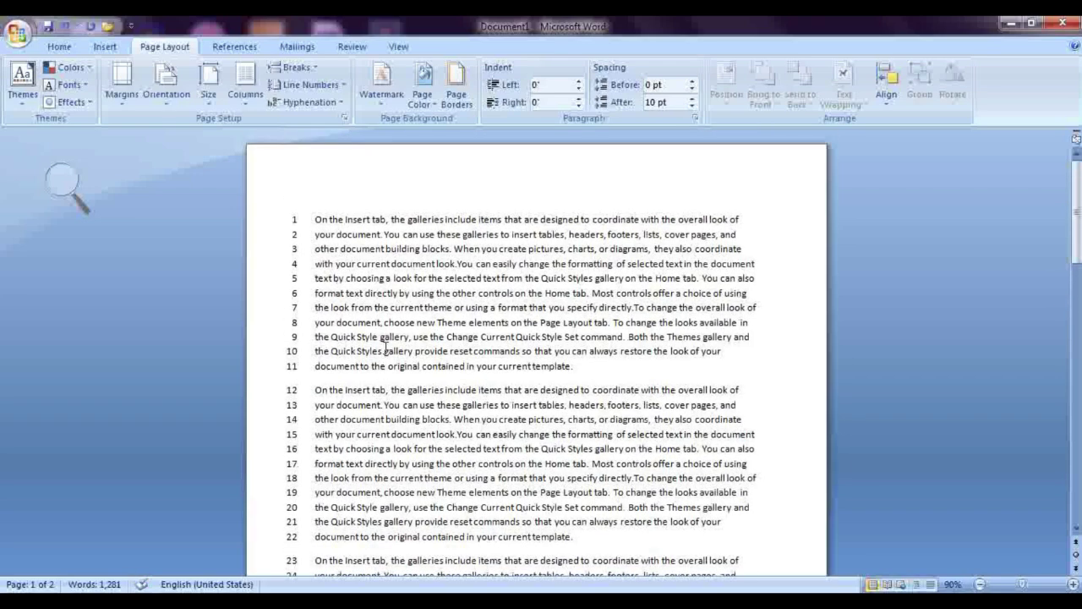
{"action": "scroll", "coordinate": [399, 462], "scroll_direction": "down", "scroll_amount": 3}
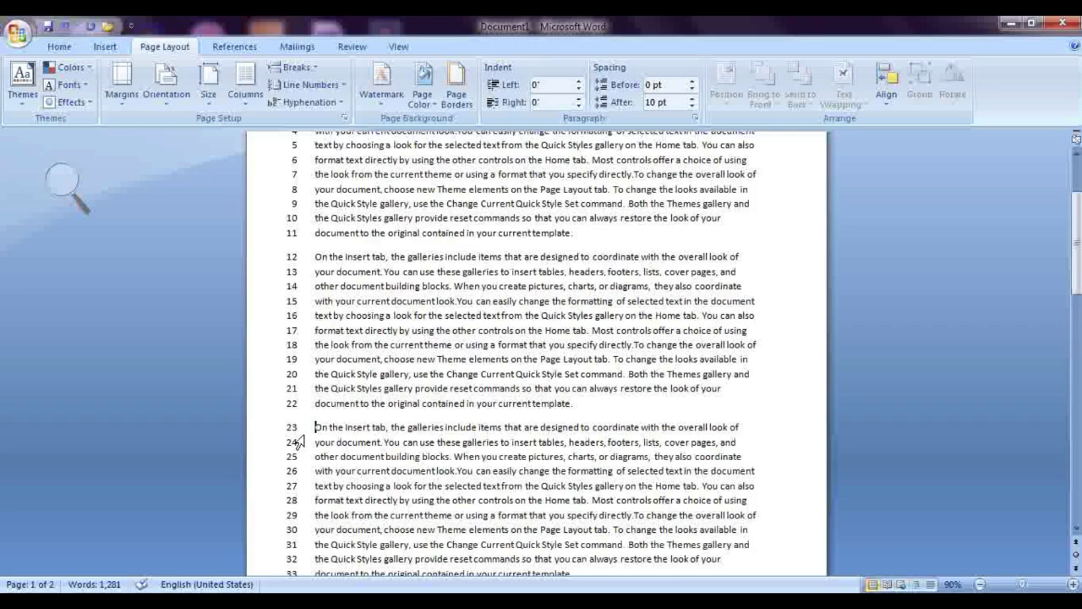
{"action": "left_click", "coordinate": [298, 67]}
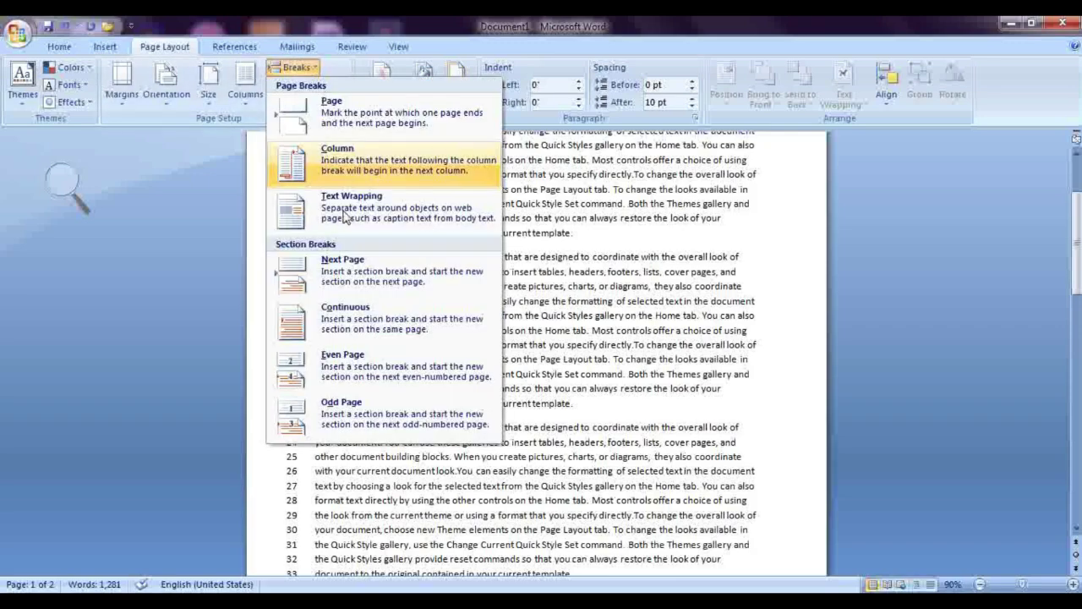
{"action": "left_click", "coordinate": [357, 310]}
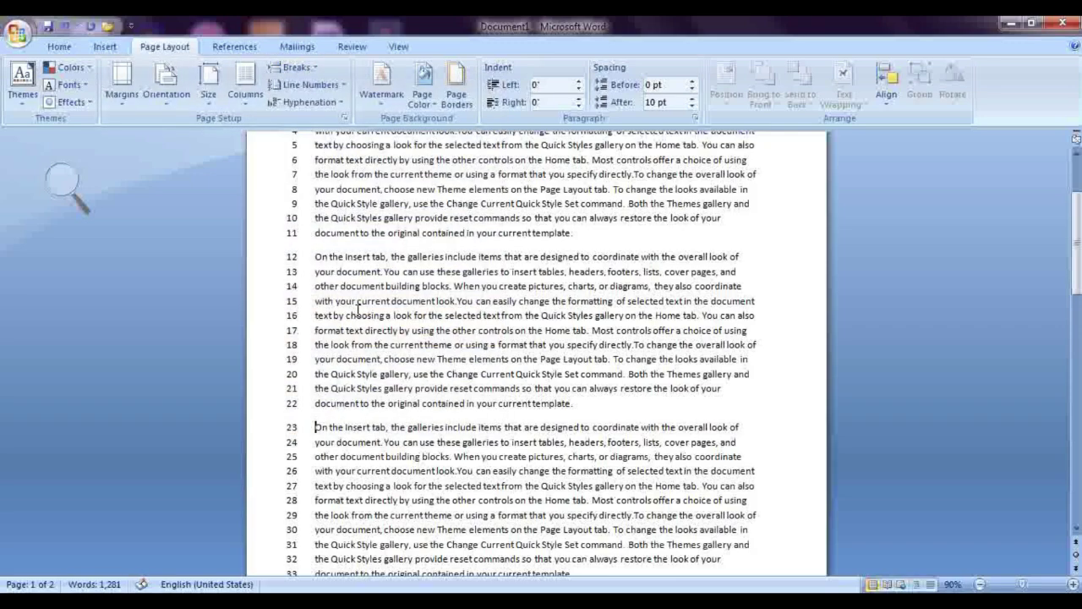
Step: Change the line numbering to Restart Each Section and check the numbers down both pages
{"action": "left_click", "coordinate": [306, 84]}
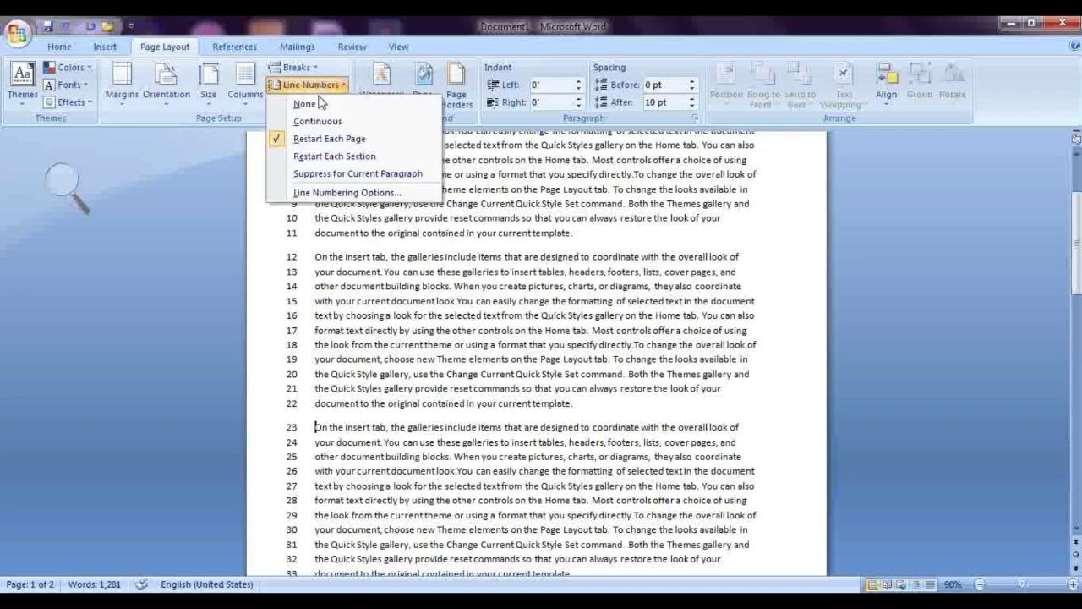
{"action": "left_click", "coordinate": [330, 155]}
{"action": "scroll", "coordinate": [433, 351], "scroll_direction": "up", "scroll_amount": 3}
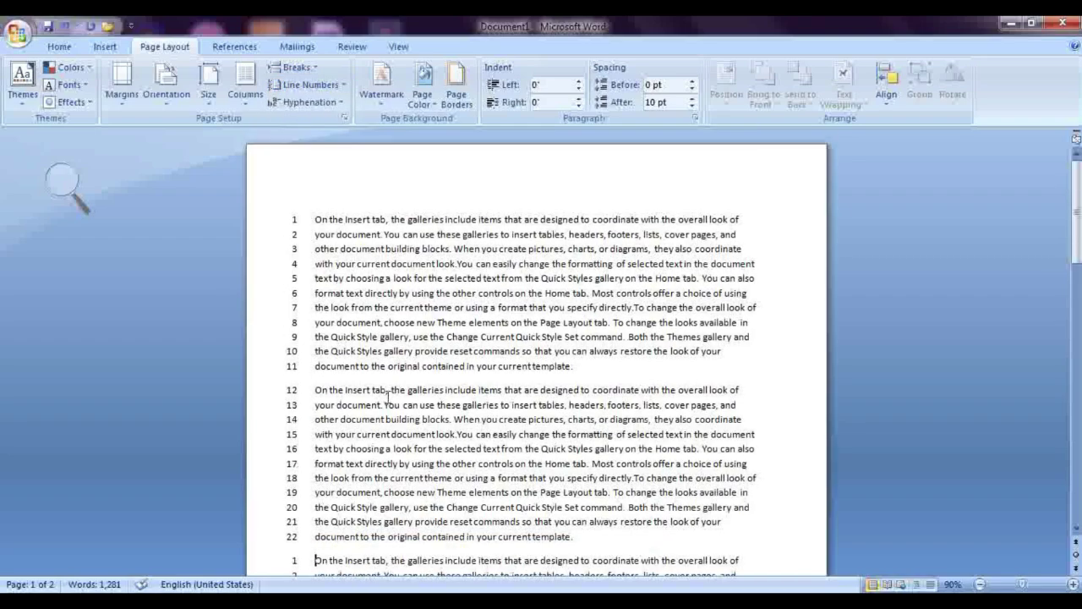
{"action": "scroll", "coordinate": [389, 499], "scroll_direction": "down", "scroll_amount": 6}
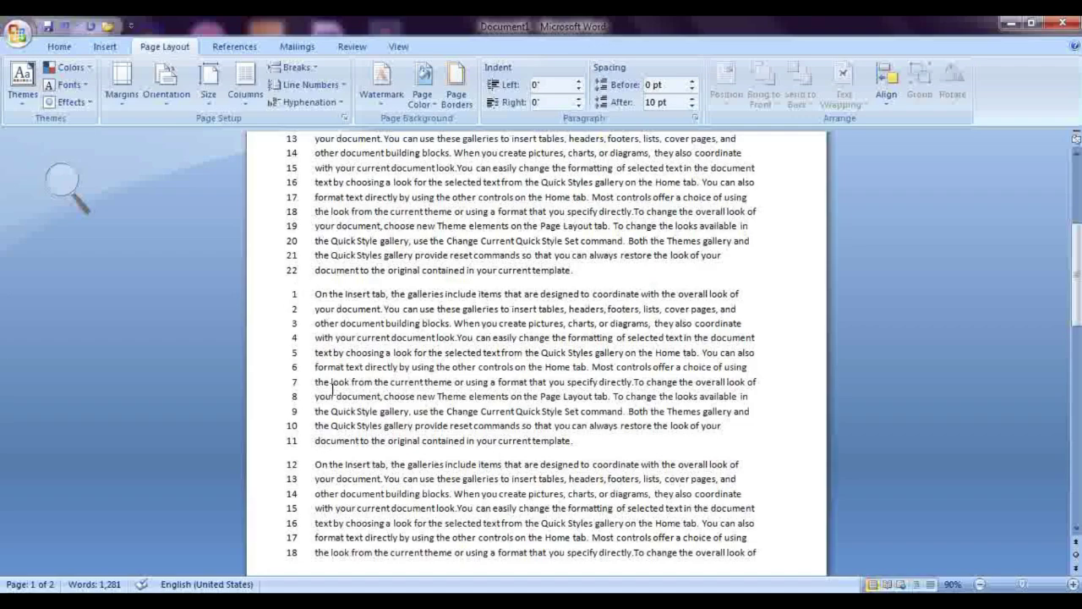
{"action": "scroll", "coordinate": [336, 402], "scroll_direction": "down", "scroll_amount": 10}
{"action": "scroll", "coordinate": [335, 402], "scroll_direction": "down", "scroll_amount": 3}
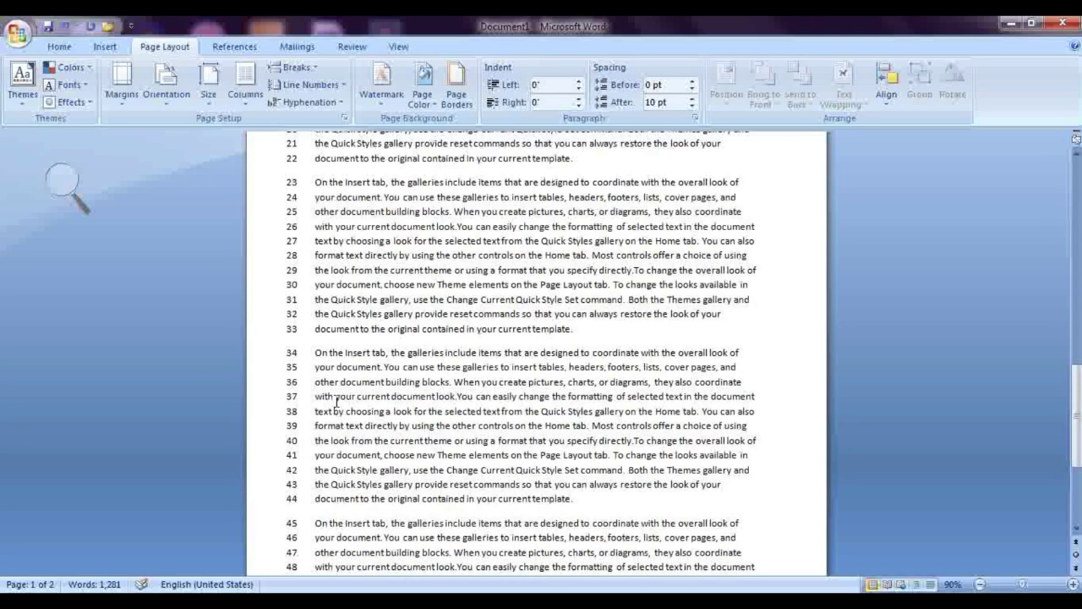
Step: Insert a Continuous section break before the second-page paragraph that begins at line 34
{"action": "left_click", "coordinate": [315, 351]}
{"action": "left_click", "coordinate": [294, 66]}
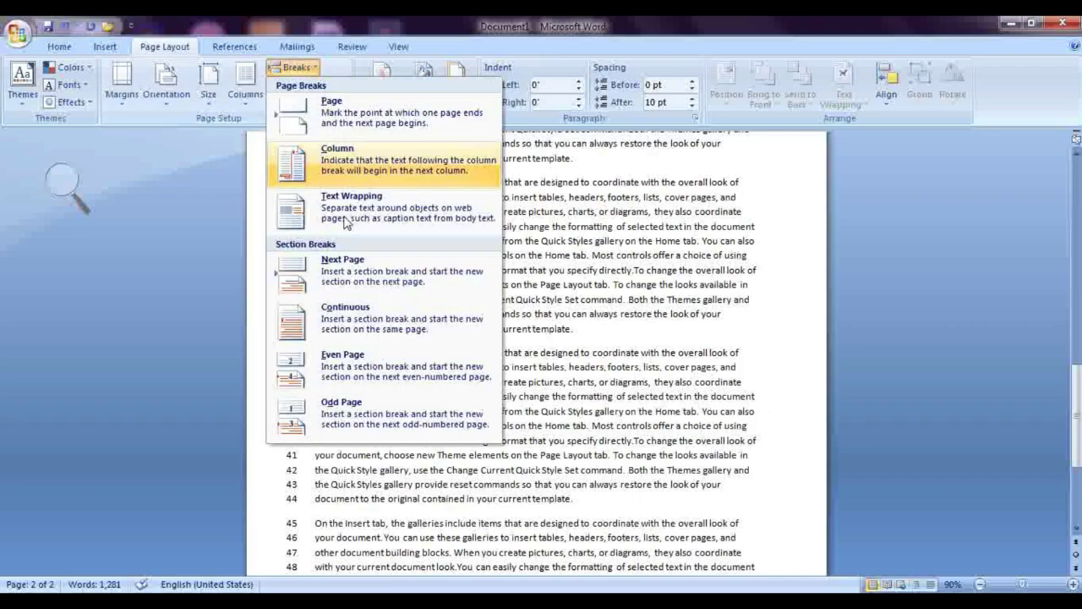
{"action": "left_click", "coordinate": [368, 321]}
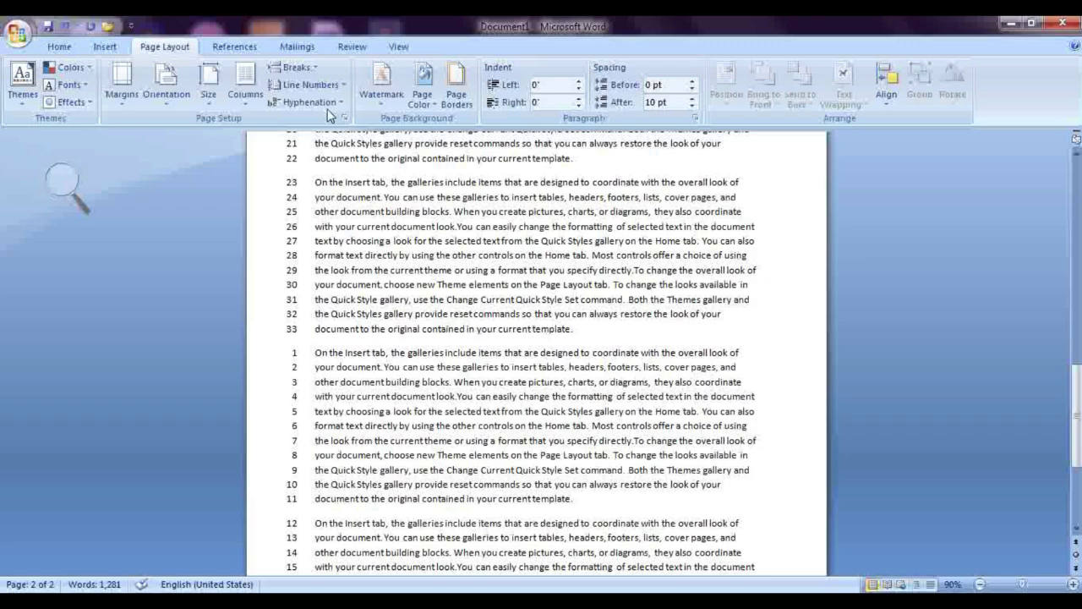
{"action": "left_click", "coordinate": [326, 85]}
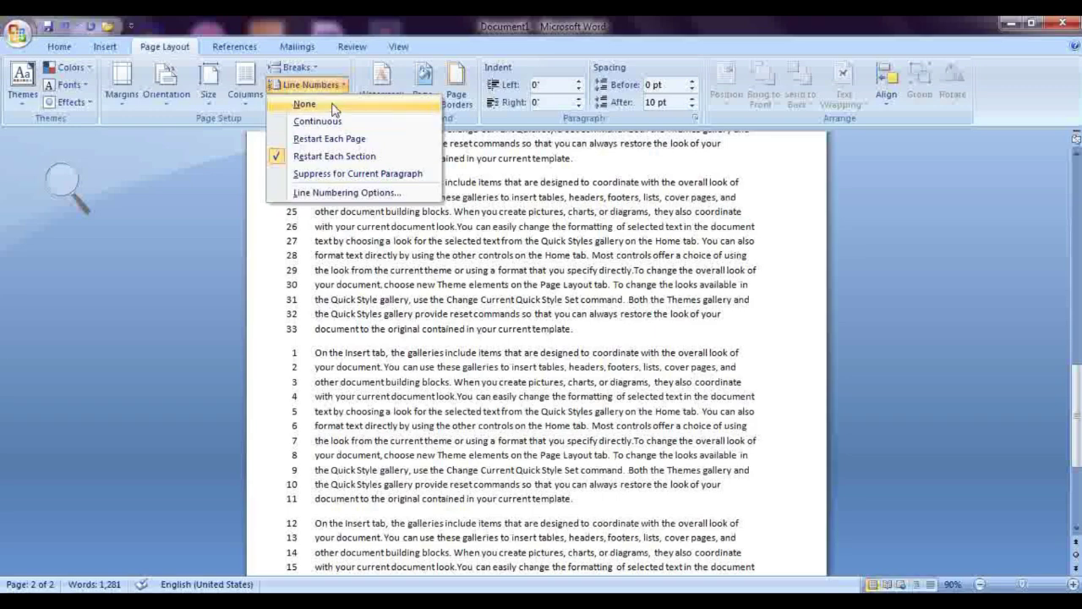
{"action": "left_click", "coordinate": [296, 67]}
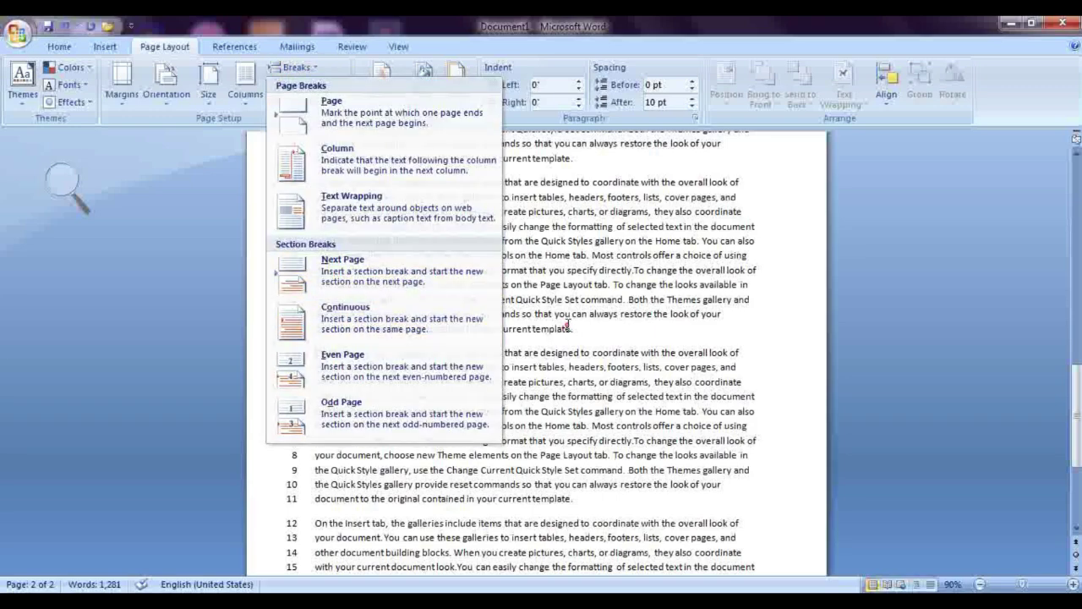
{"action": "left_click", "coordinate": [296, 67]}
{"action": "left_click", "coordinate": [311, 84]}
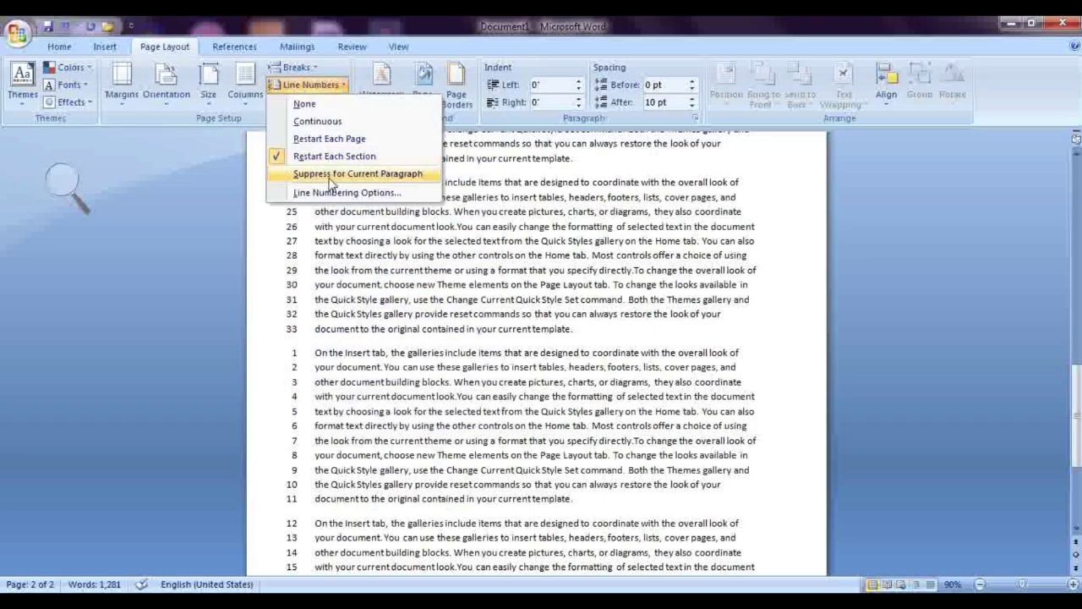
Step: Suppress line numbers for the first paragraph of the new section on page 2, and turn the suppression off again
{"action": "left_click", "coordinate": [589, 465]}
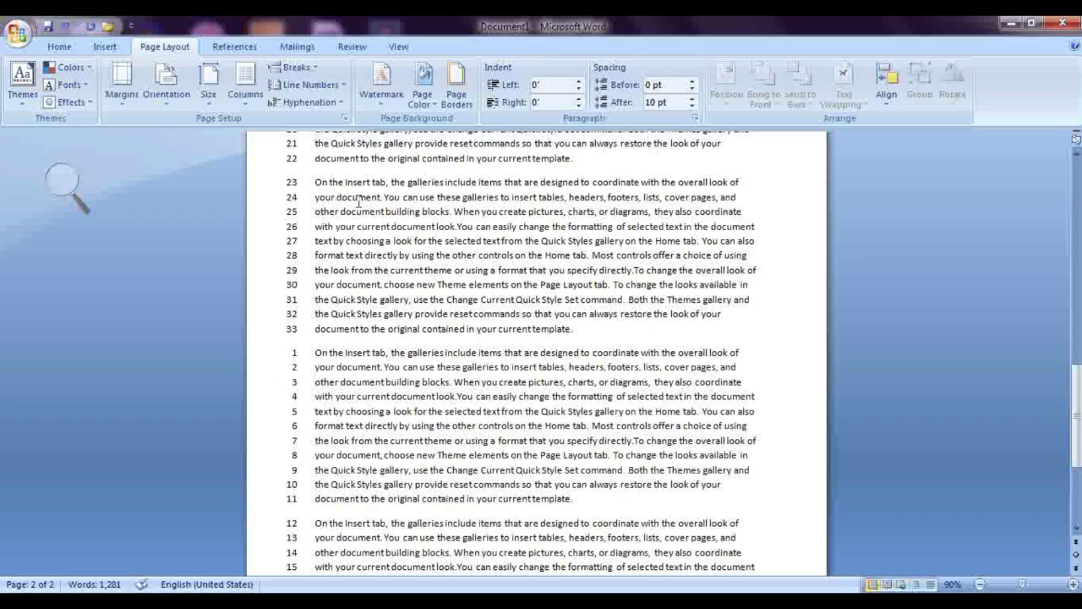
{"action": "left_click", "coordinate": [306, 85]}
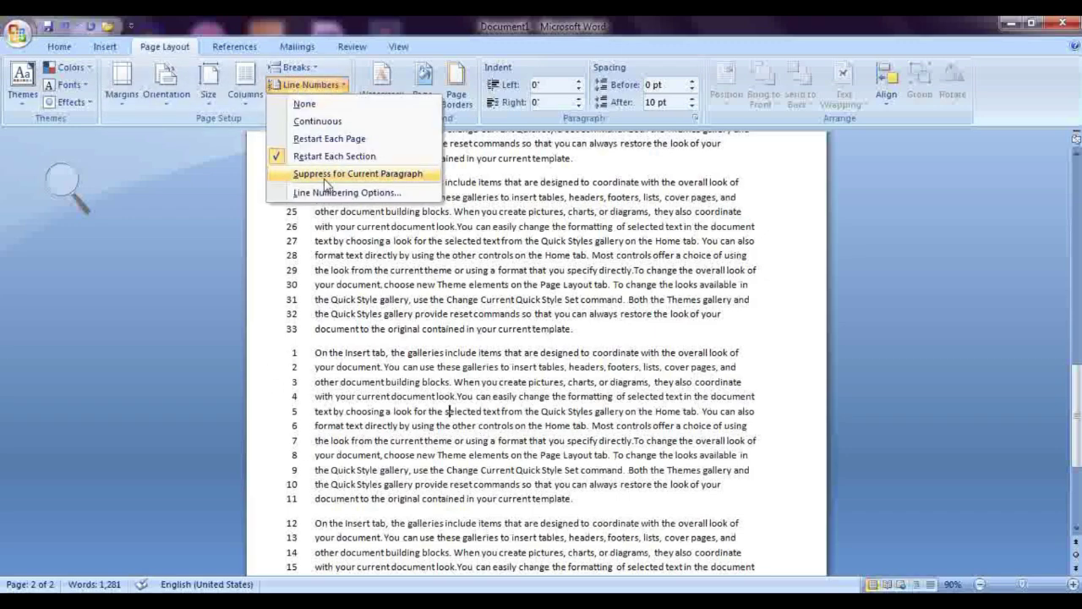
{"action": "left_click", "coordinate": [326, 173]}
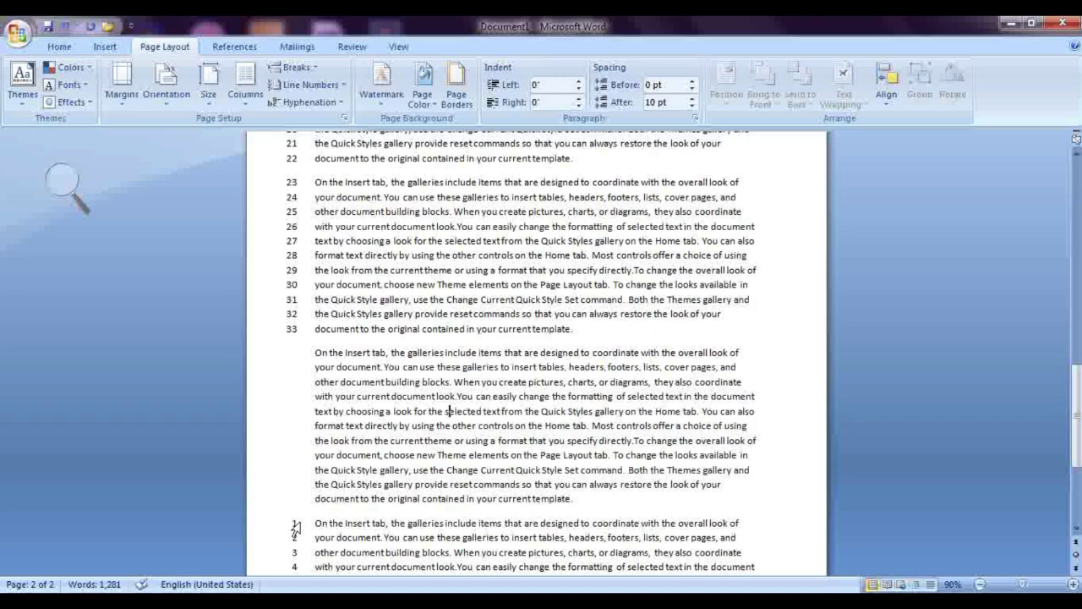
{"action": "left_click", "coordinate": [311, 84]}
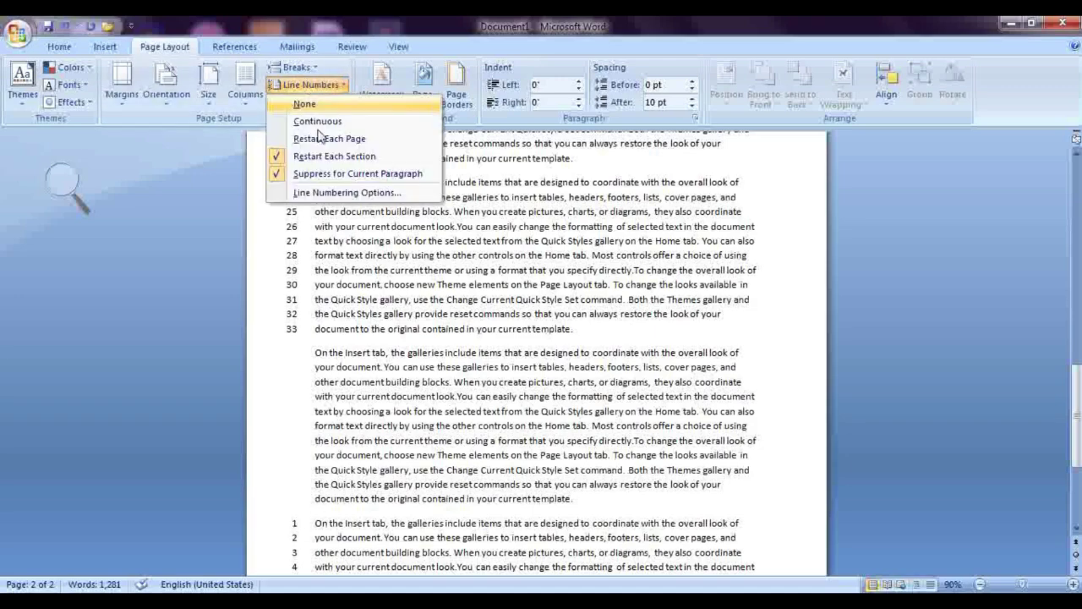
{"action": "left_click", "coordinate": [317, 173]}
{"action": "left_click", "coordinate": [310, 101]}
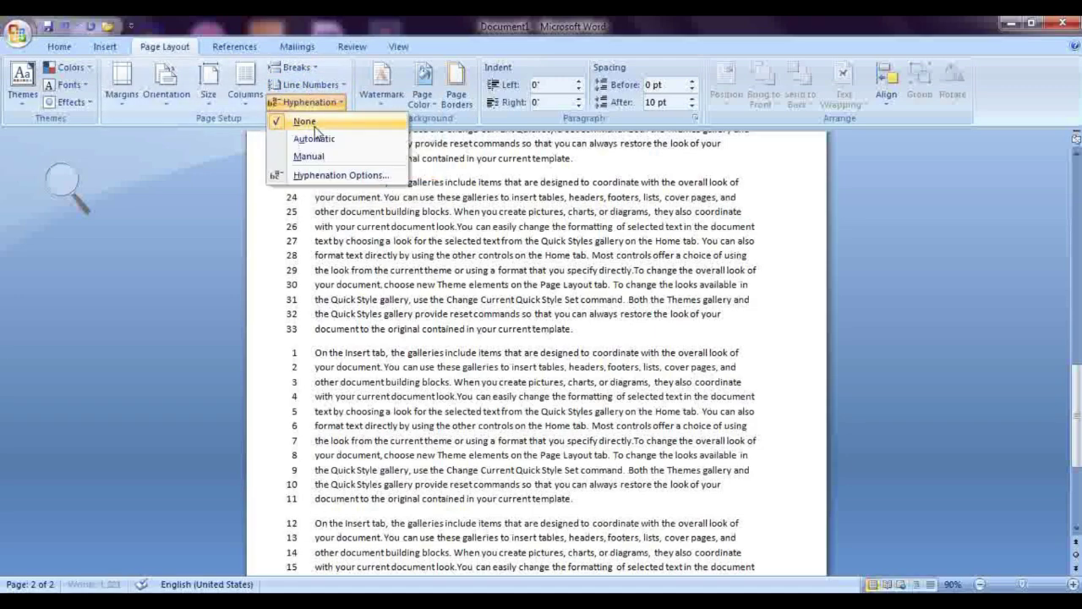
{"action": "left_click", "coordinate": [315, 85]}
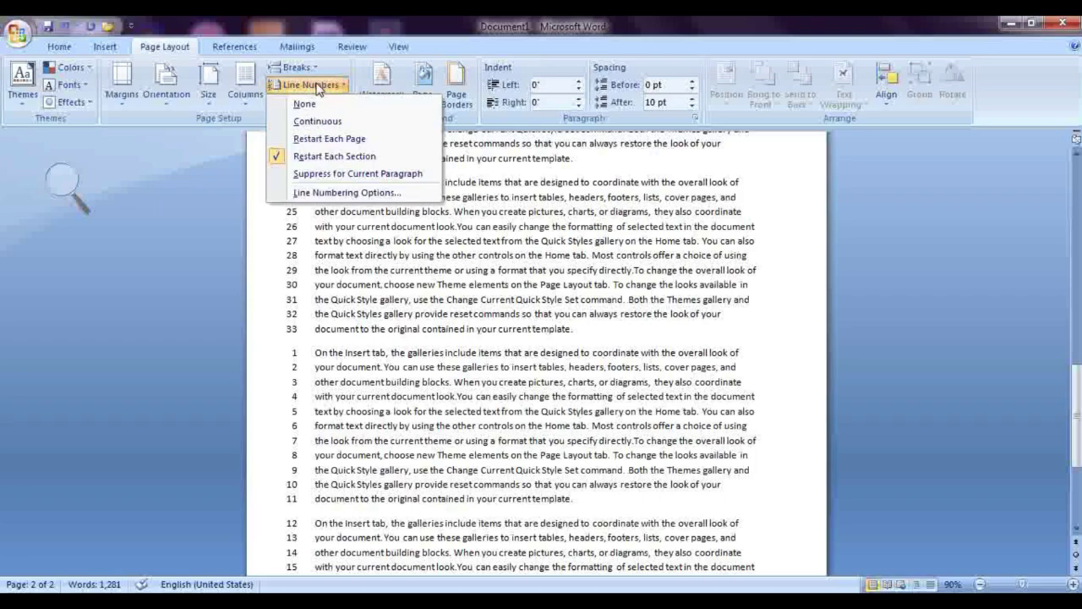
{"action": "left_click", "coordinate": [311, 158]}
{"action": "left_click", "coordinate": [310, 85]}
{"action": "left_click", "coordinate": [305, 103]}
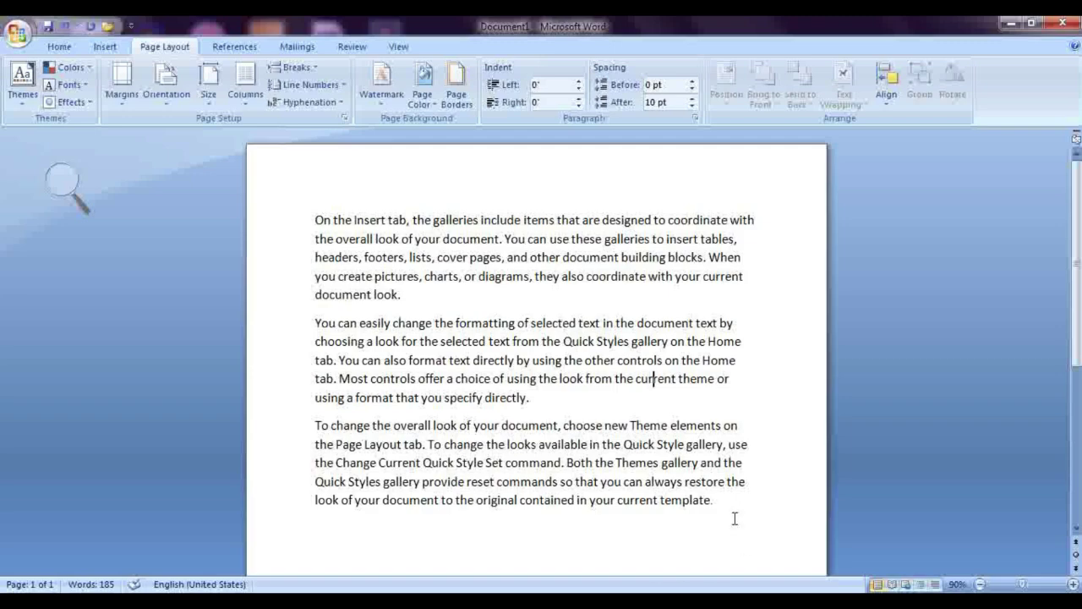
Step: Select all three sample paragraphs and set hyphenation to Automatic
{"action": "left_click_drag", "start_coordinate": [732, 517], "coordinate": [318, 208]}
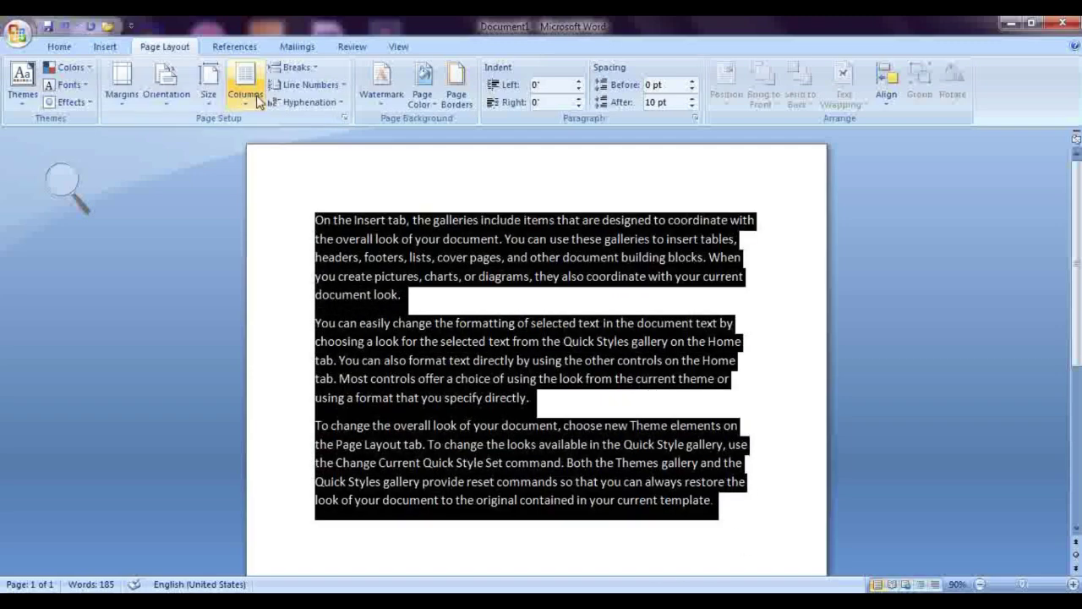
{"action": "left_click", "coordinate": [306, 102]}
{"action": "left_click", "coordinate": [313, 140]}
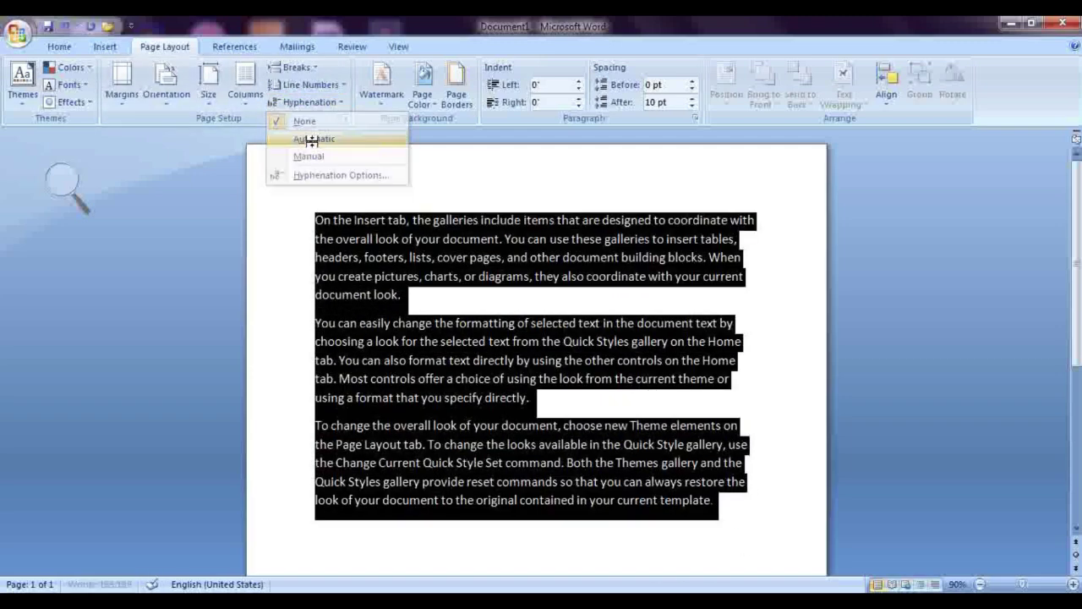
{"action": "left_click", "coordinate": [543, 343]}
Step: Increase the font size of all three sample paragraphs by one step and check how the lines wrap
{"action": "left_click_drag", "start_coordinate": [719, 519], "coordinate": [294, 209]}
{"action": "key", "text": "ctrl+shift+period"}
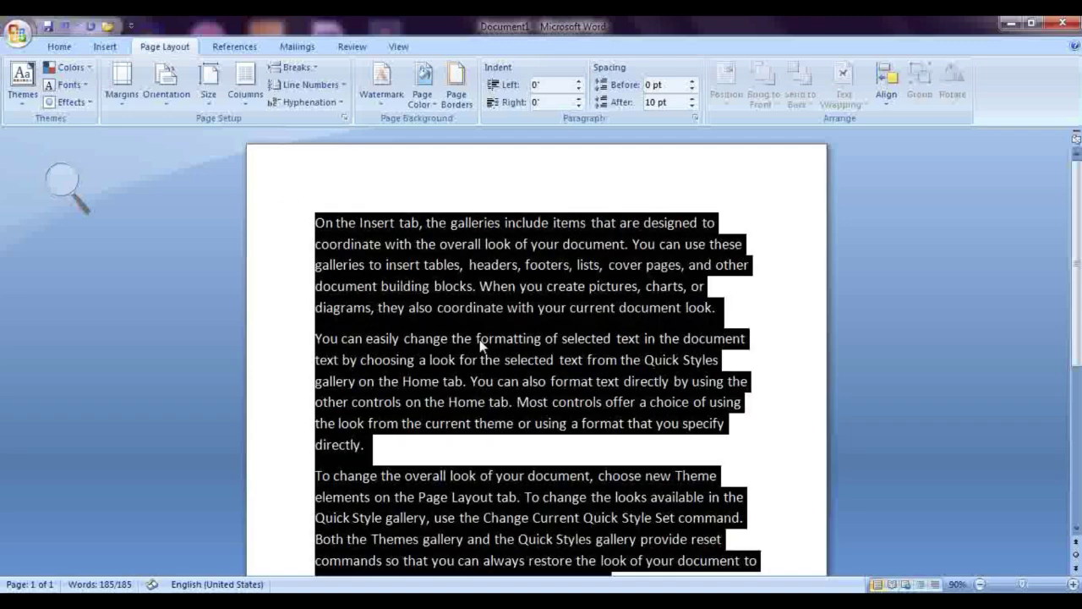
{"action": "scroll", "coordinate": [614, 469], "scroll_direction": "down", "scroll_amount": 1}
{"action": "left_click", "coordinate": [725, 502]}
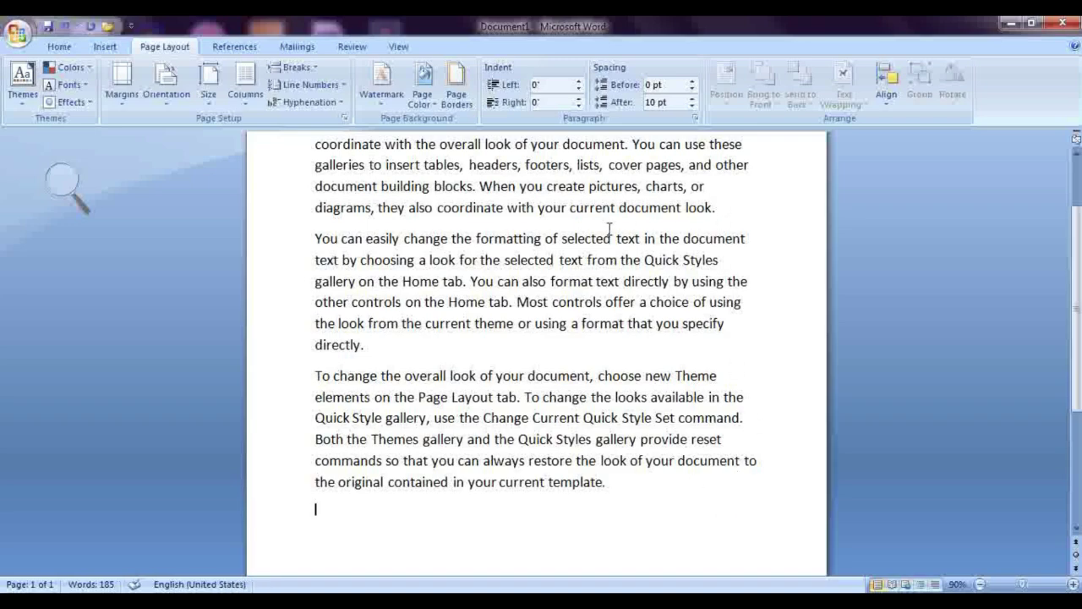
{"action": "scroll", "coordinate": [687, 433], "scroll_direction": "up", "scroll_amount": 1}
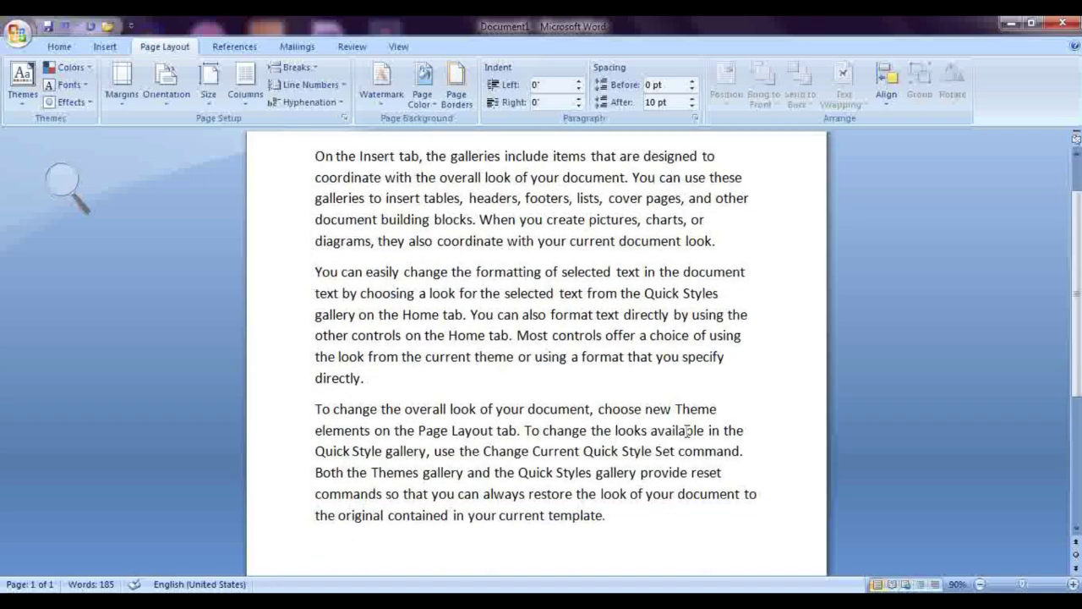
{"action": "scroll", "coordinate": [686, 431], "scroll_direction": "down", "scroll_amount": 1}
Step: In the last paragraph, delete "to" after "your document" and add extra spaces before "document" to test the automatic hyphenation
{"action": "left_click", "coordinate": [306, 102]}
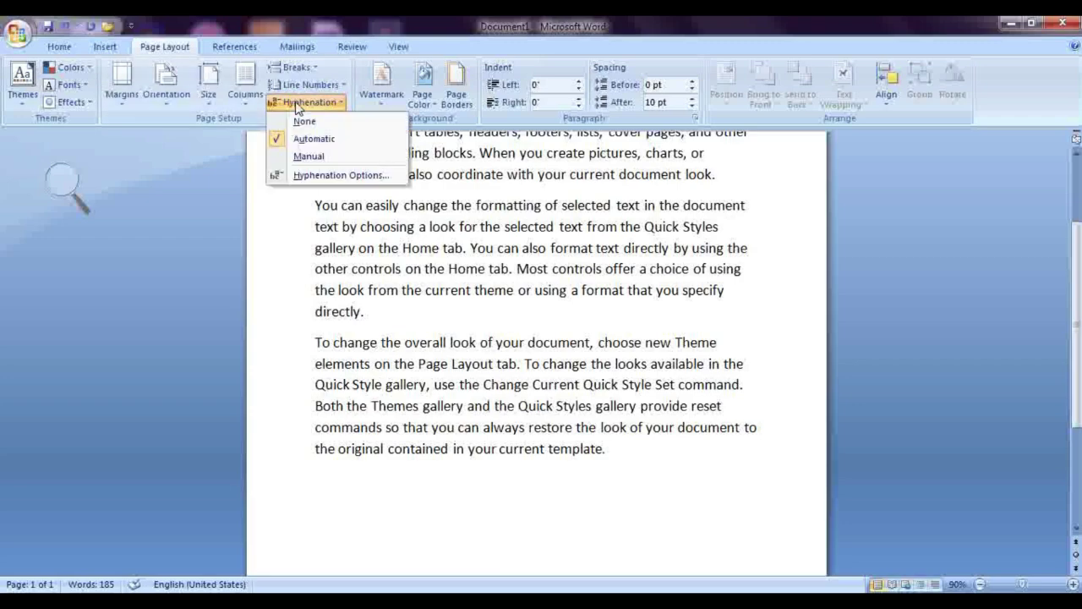
{"action": "left_click", "coordinate": [665, 435]}
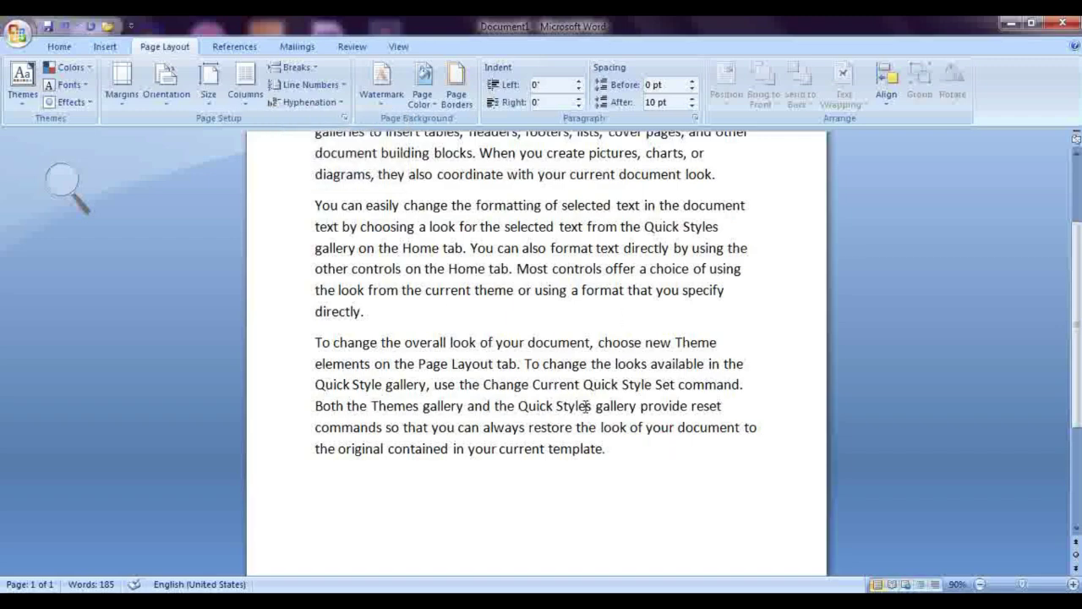
{"action": "left_click", "coordinate": [760, 429]}
{"action": "key", "text": "BackSpace"}
{"action": "key", "text": "BackSpace"}
{"action": "key", "text": "BackSpace"}
{"action": "left_click", "coordinate": [681, 428]}
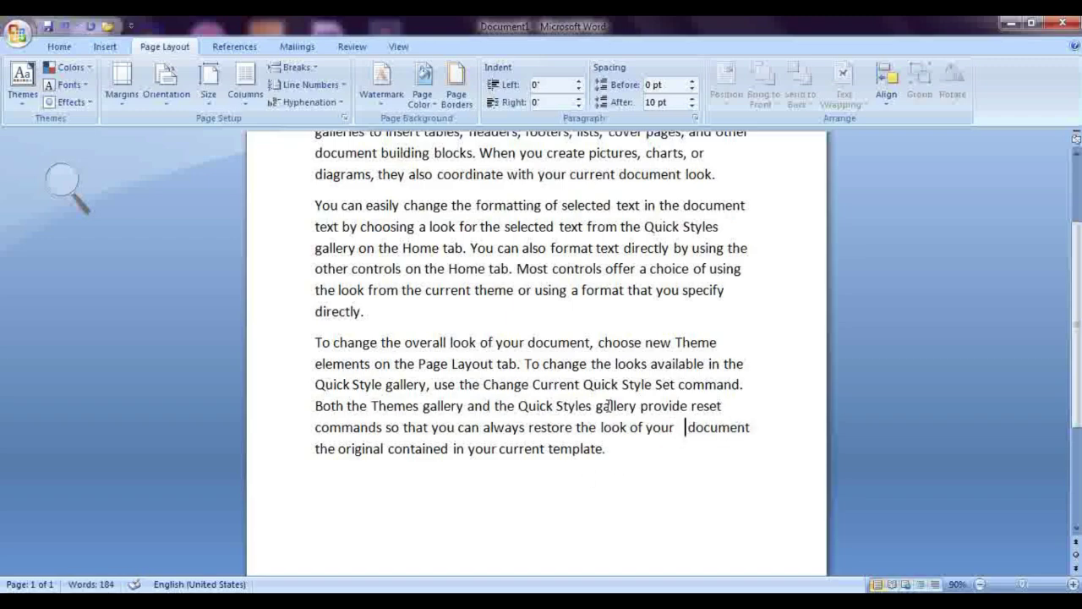
{"action": "scroll", "coordinate": [609, 406], "scroll_direction": "up", "scroll_amount": 3}
{"action": "scroll", "coordinate": [677, 468], "scroll_direction": "down", "scroll_amount": 3}
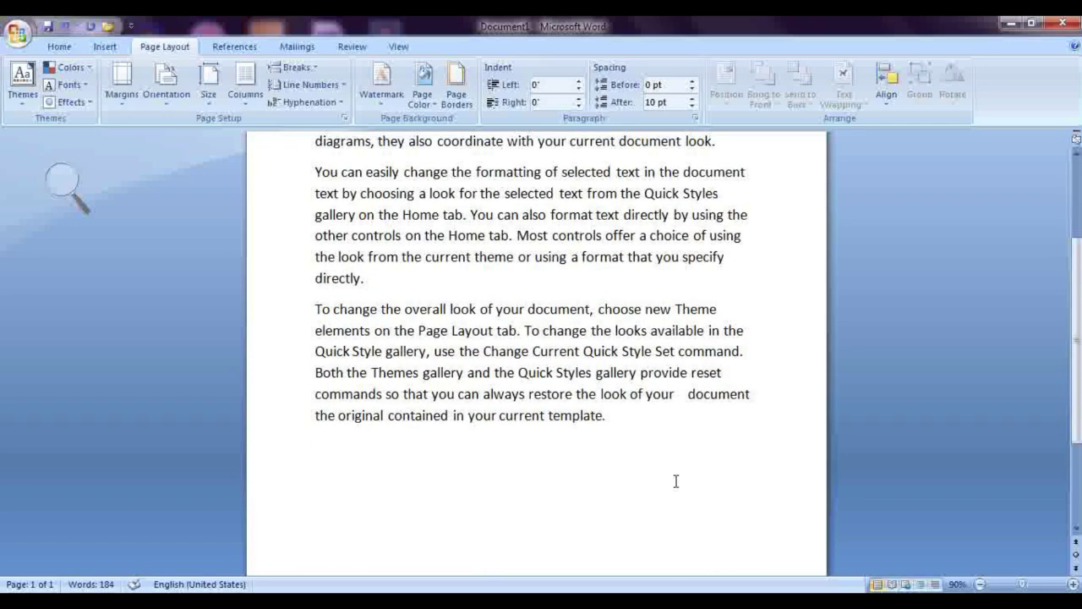
Step: Select all three sample paragraphs and increase their font size by two steps so the lines wrap differently
{"action": "left_click_drag", "start_coordinate": [677, 481], "coordinate": [371, 224]}
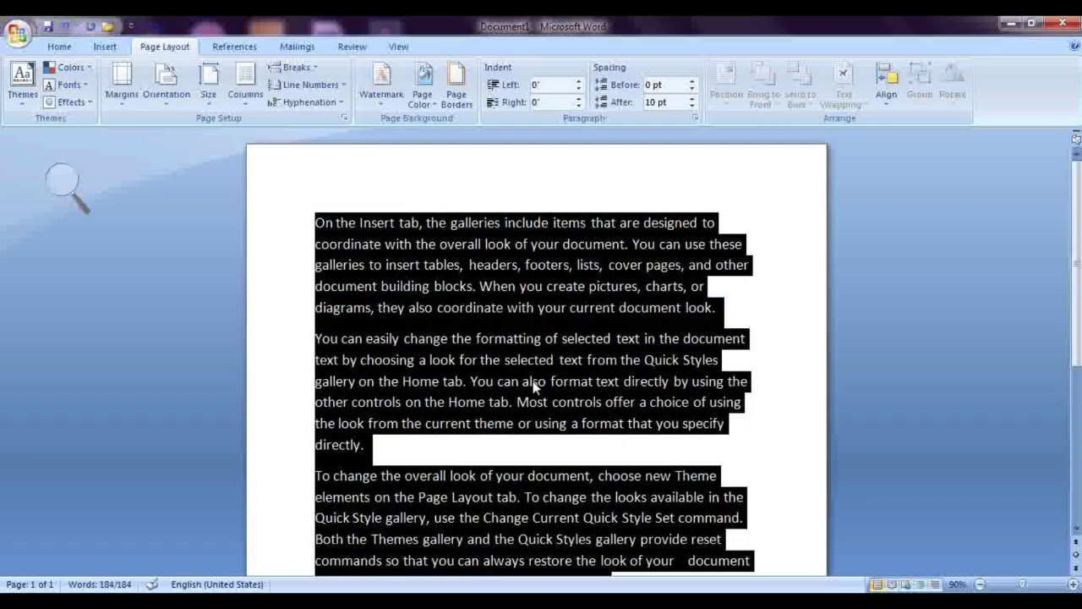
{"action": "key", "text": "ctrl+shift+period"}
{"action": "key", "text": "ctrl+shift+period"}
{"action": "scroll", "coordinate": [636, 379], "scroll_direction": "down", "scroll_amount": 5}
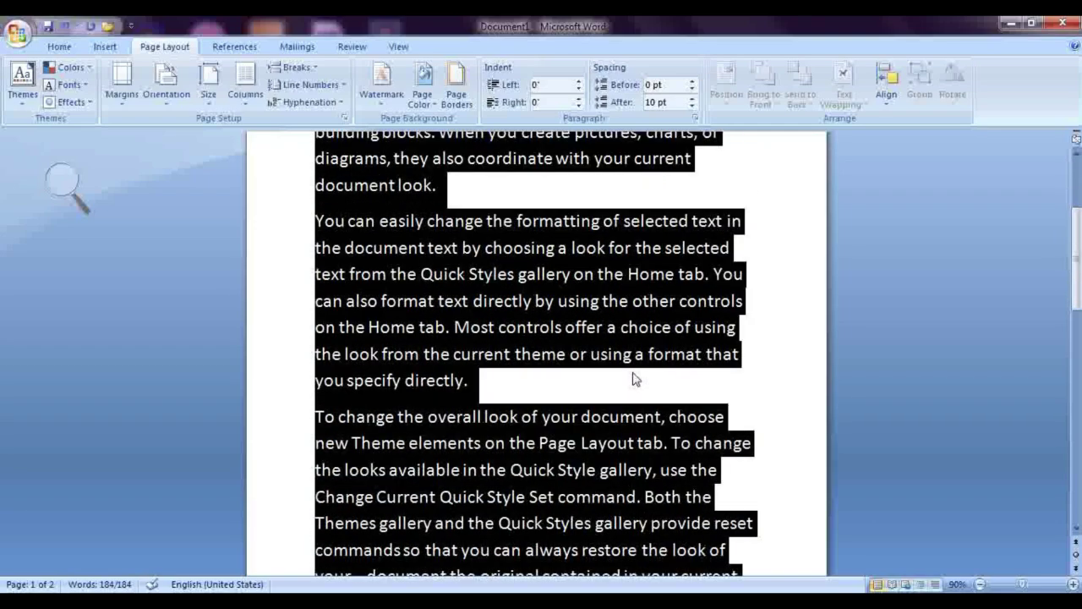
{"action": "scroll", "coordinate": [636, 380], "scroll_direction": "down", "scroll_amount": 3}
{"action": "scroll", "coordinate": [636, 380], "scroll_direction": "up", "scroll_amount": 3}
Step: Run Manual hyphenation on the selected paragraphs, continue it through the remainder of the document, and check the line endings
{"action": "left_click", "coordinate": [311, 103]}
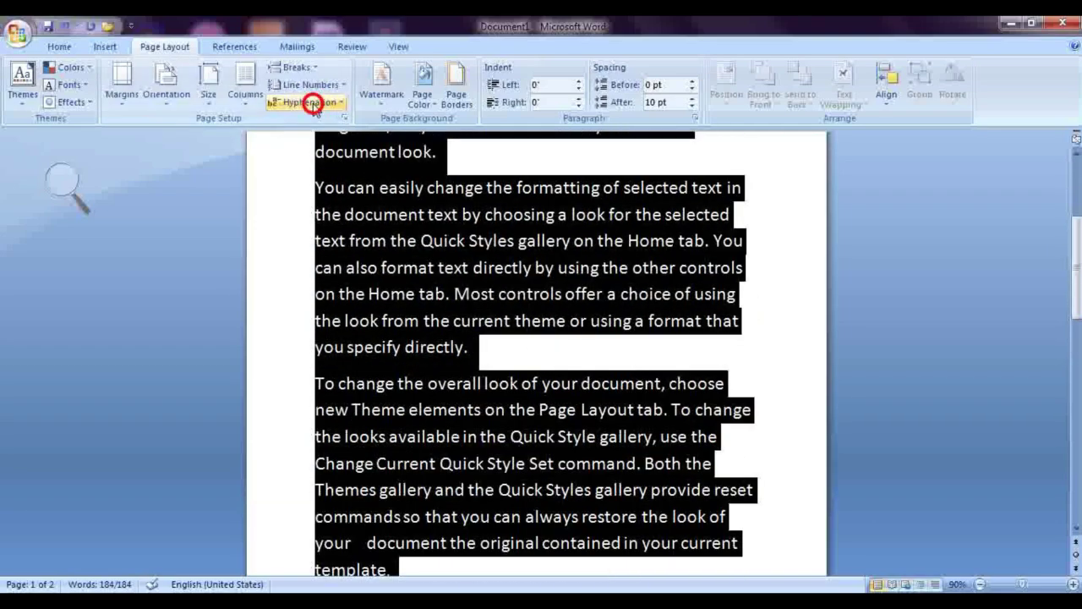
{"action": "left_click", "coordinate": [329, 164]}
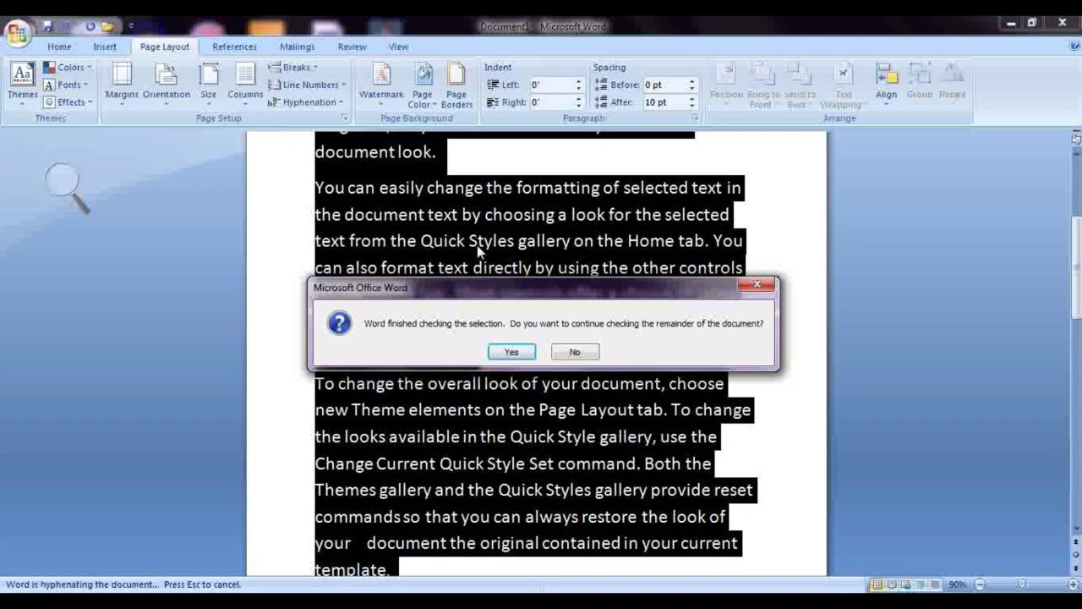
{"action": "left_click", "coordinate": [513, 353]}
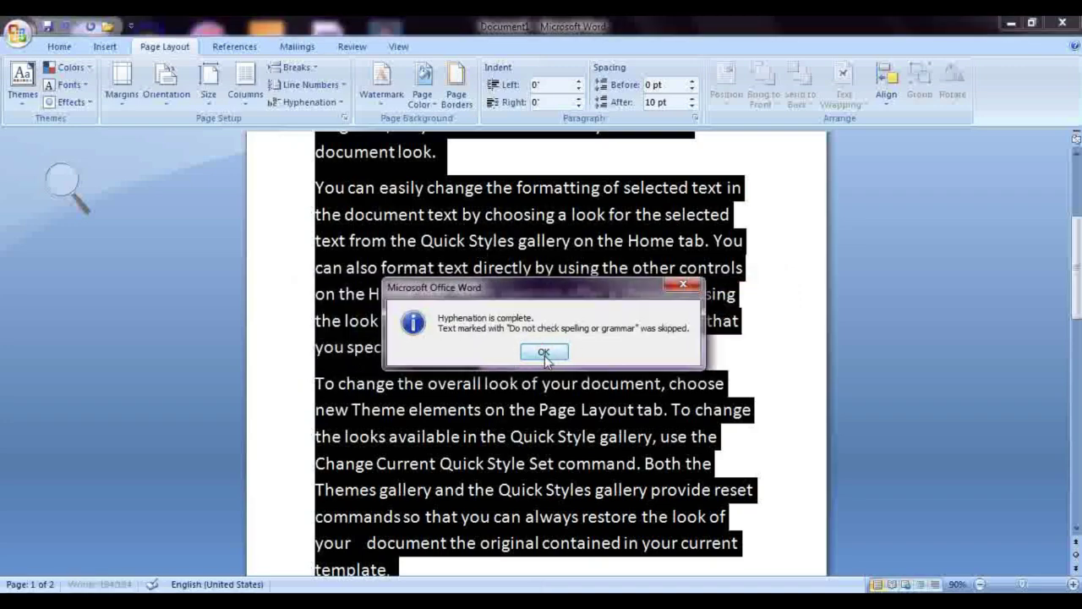
{"action": "left_click", "coordinate": [544, 353]}
{"action": "scroll", "coordinate": [734, 477], "scroll_direction": "down", "scroll_amount": 6}
{"action": "scroll", "coordinate": [735, 487], "scroll_direction": "up", "scroll_amount": 6}
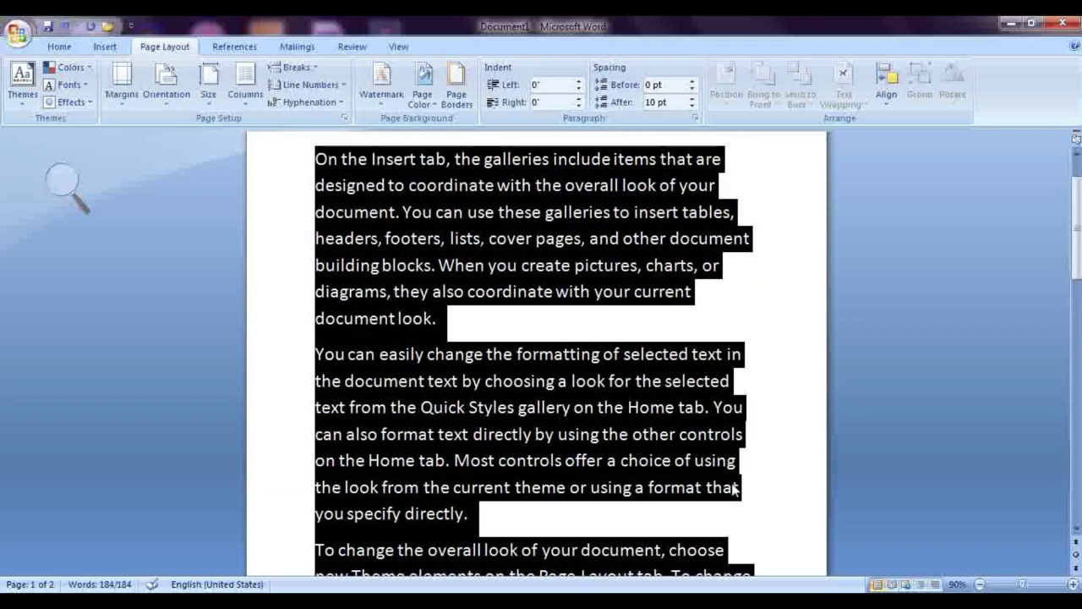
{"action": "scroll", "coordinate": [734, 488], "scroll_direction": "up", "scroll_amount": 1}
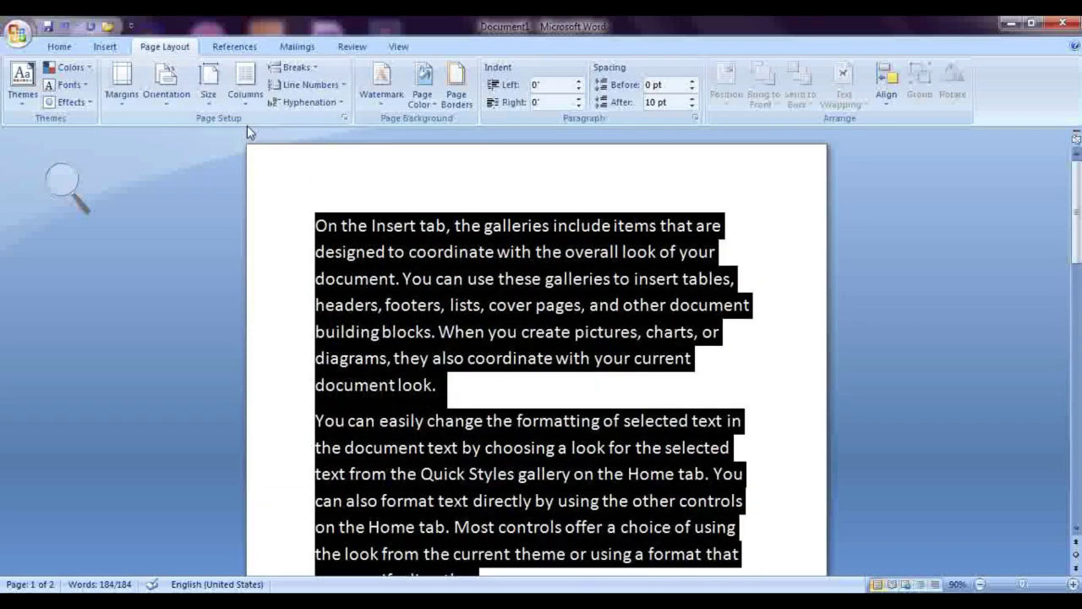